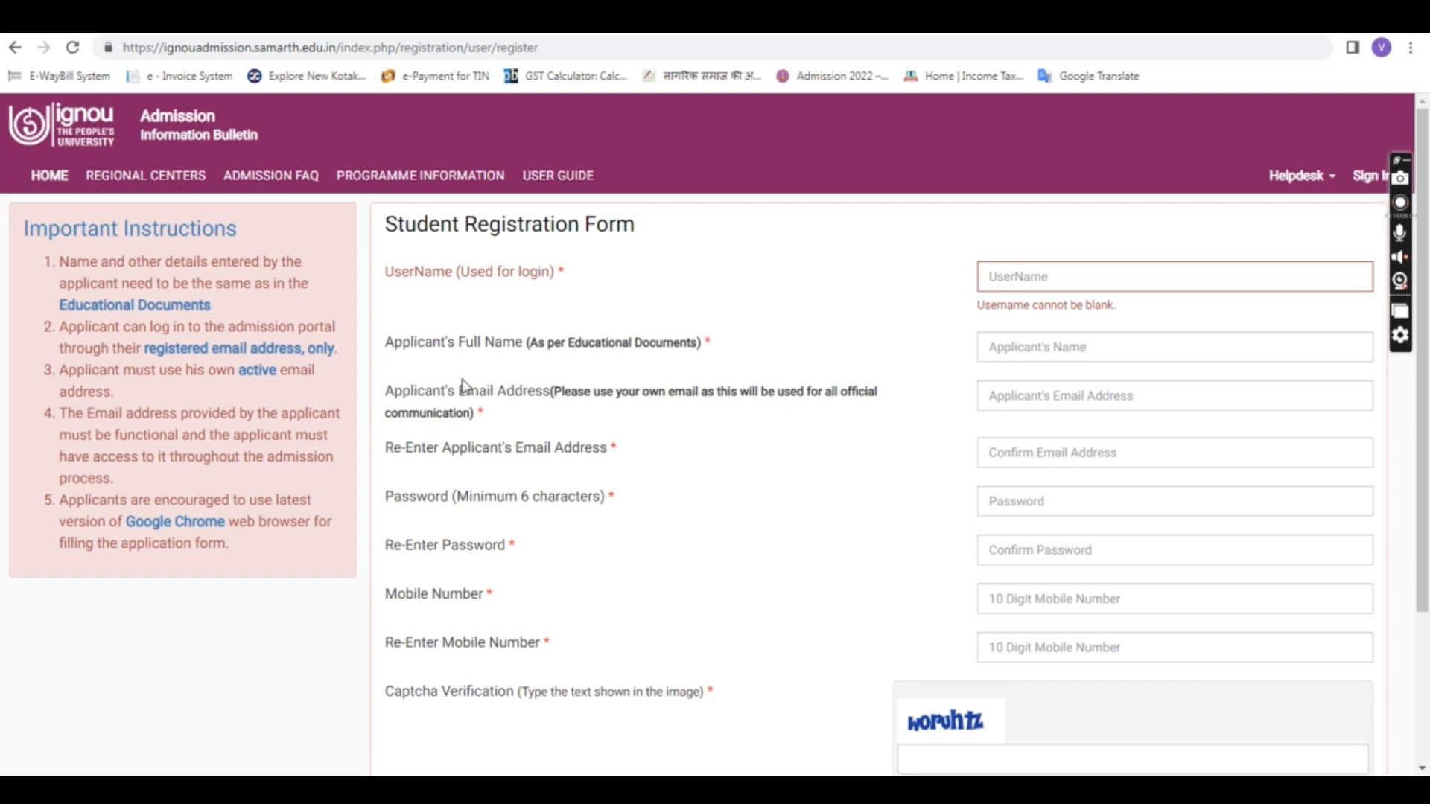
Step: Leave the registration form and scroll through the Programme Information list of available programmes
left_click(588, 47)
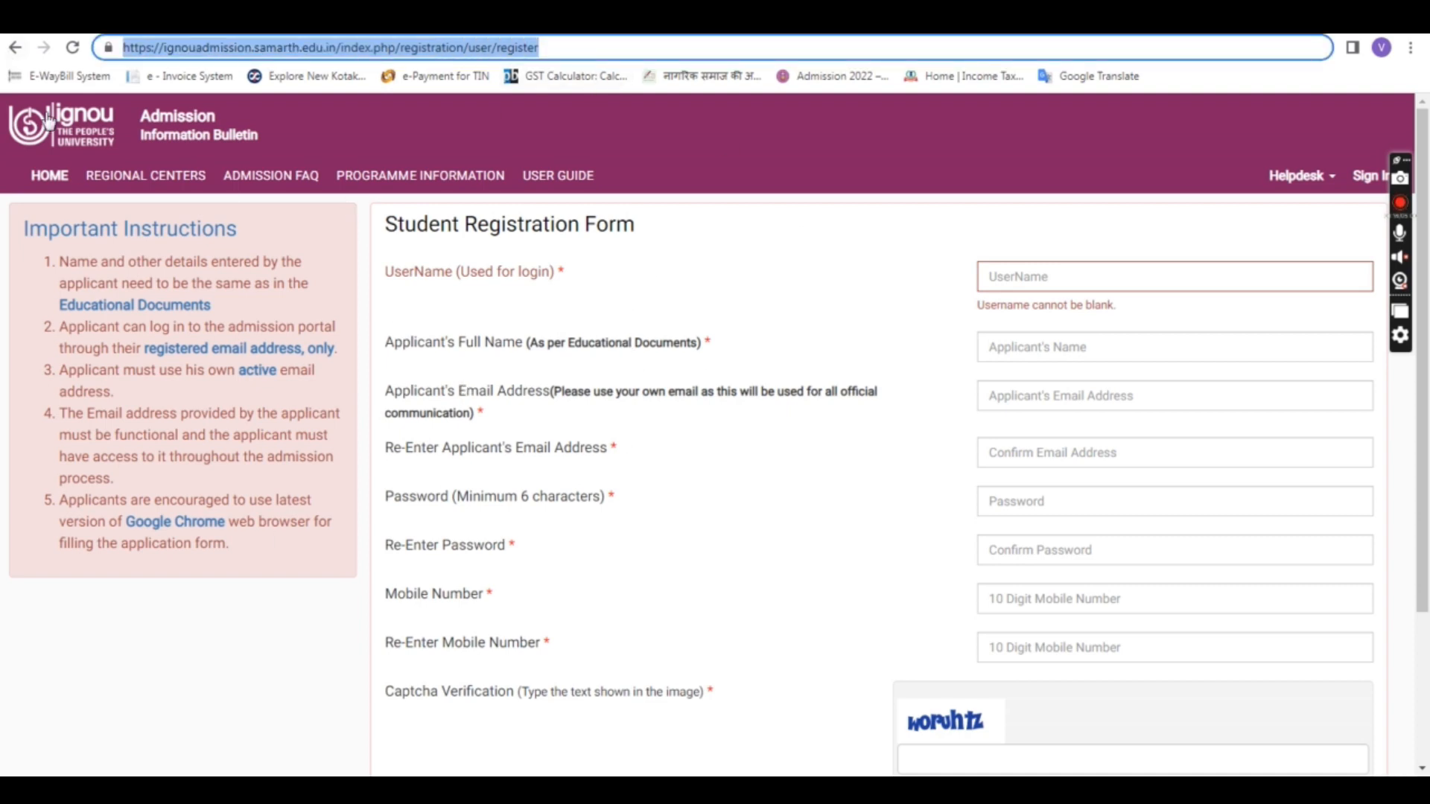
left_click(435, 271)
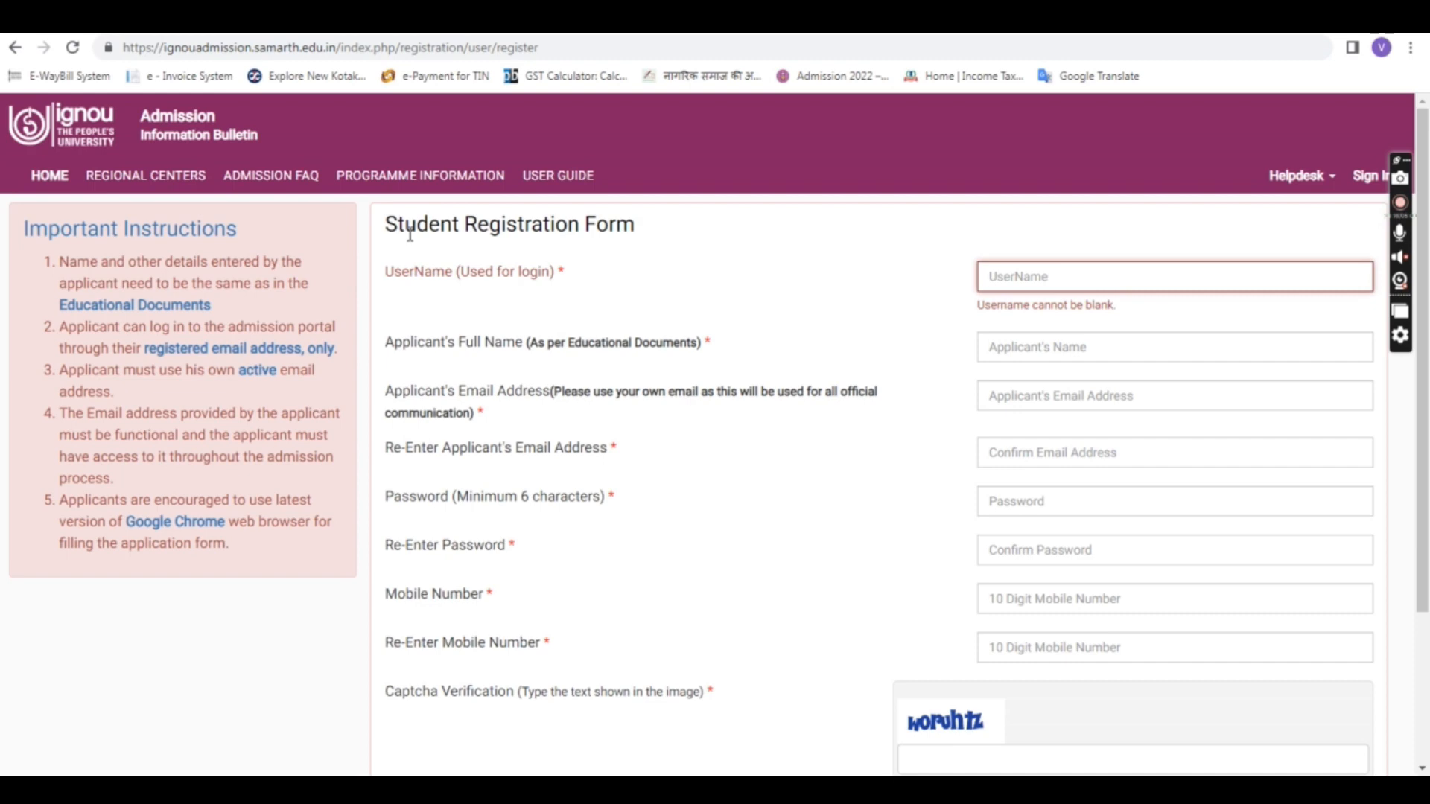
left_click(418, 176)
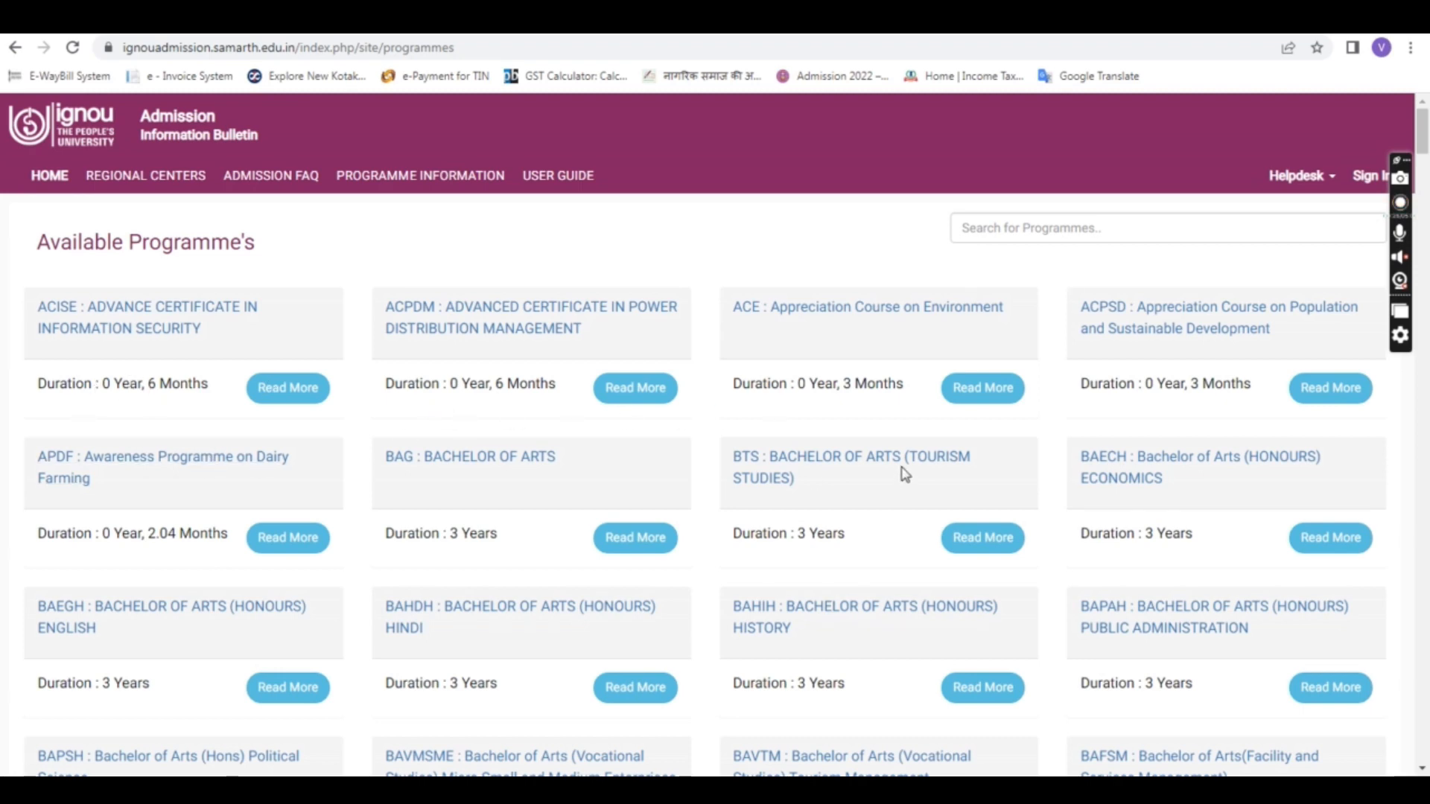
scroll(905, 474, "down", 1)
scroll(905, 474, "down", 1)
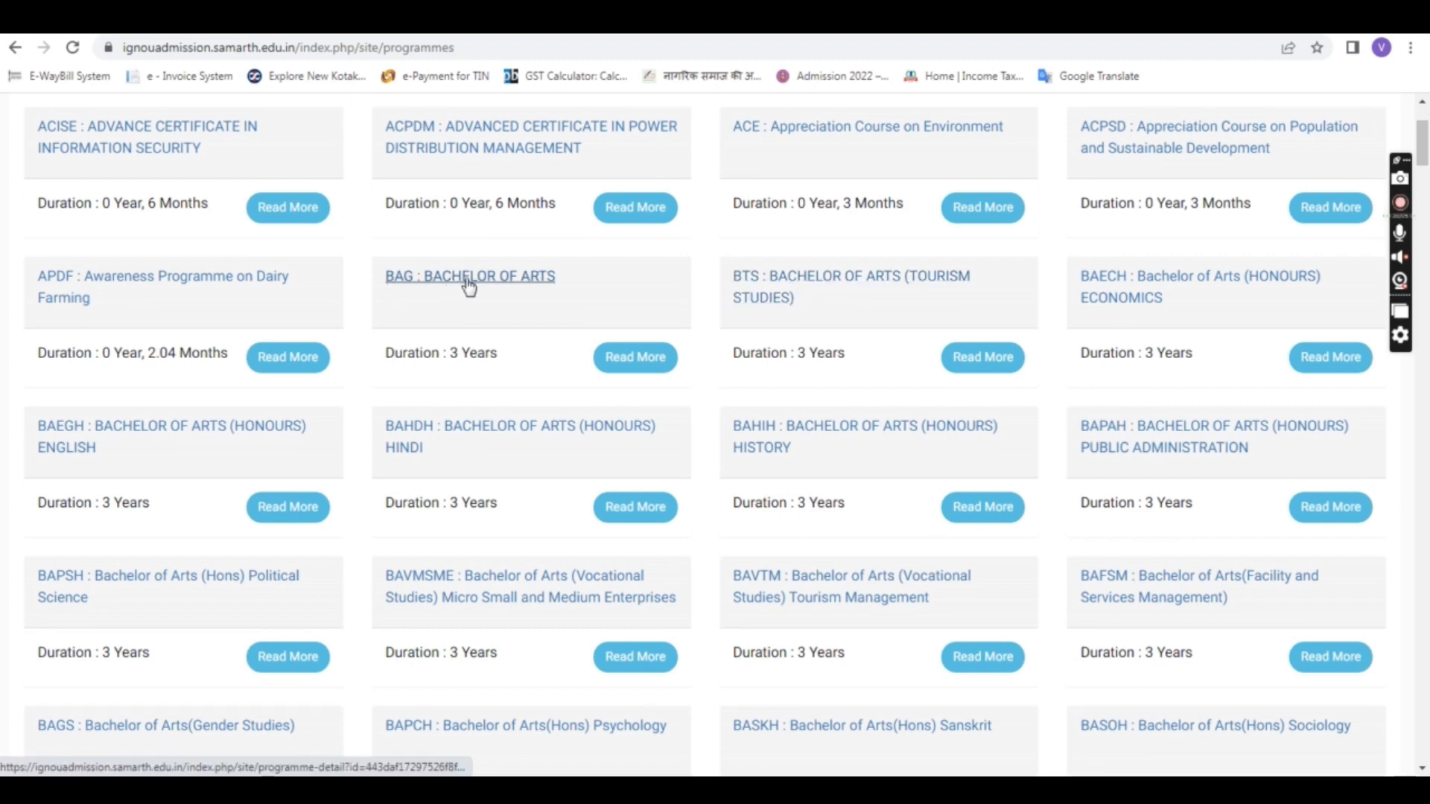
left_click(605, 363)
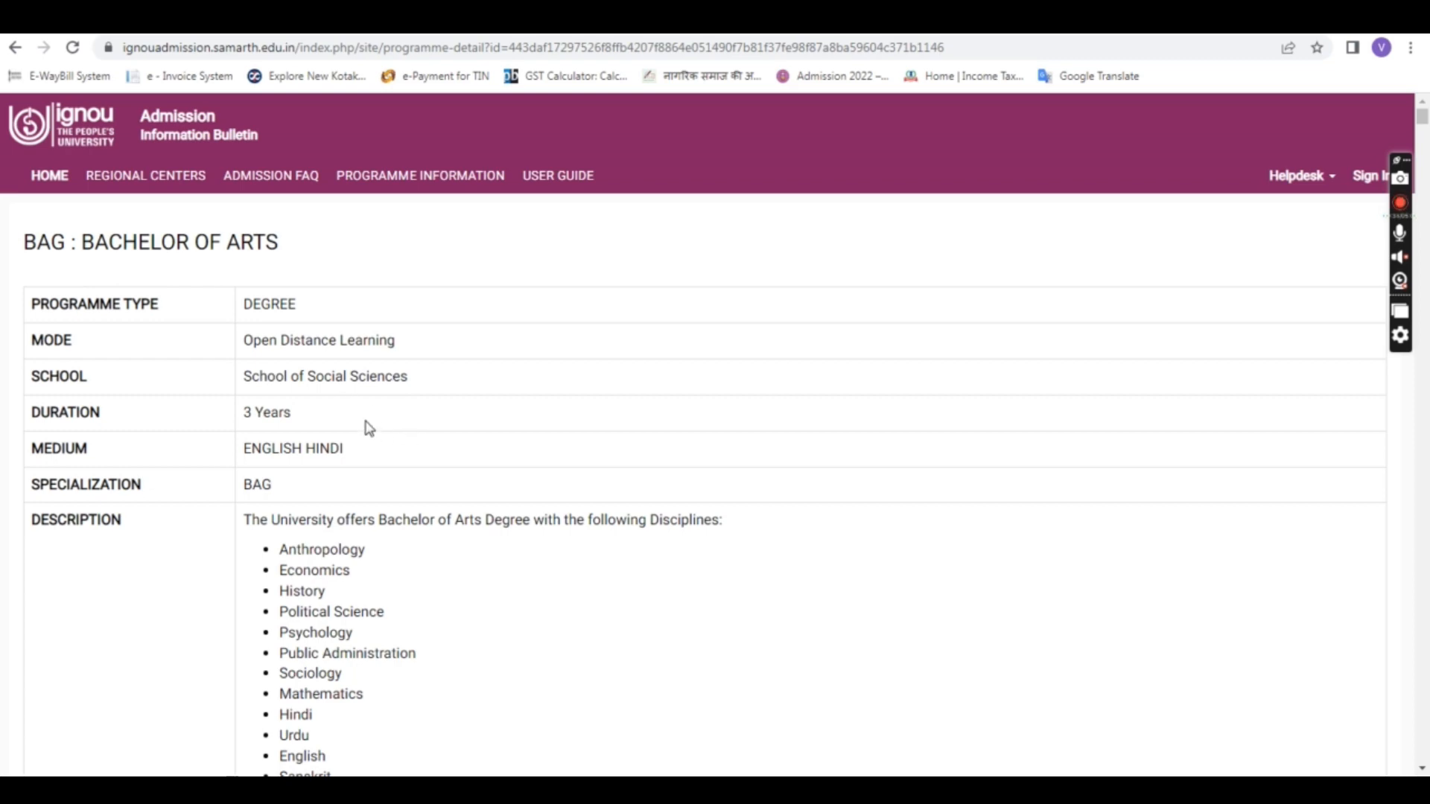
left_click_drag(243, 304, 298, 306)
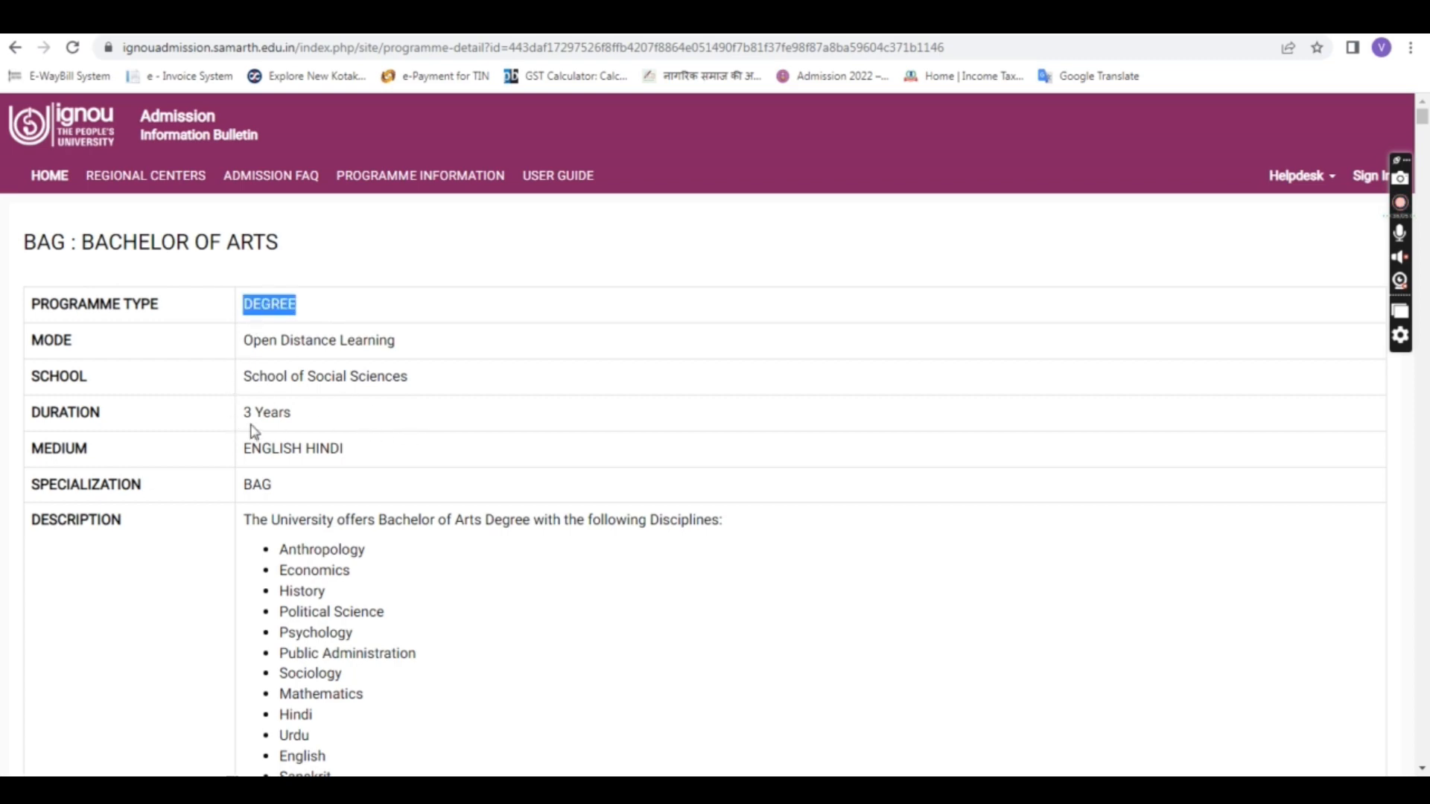
left_click_drag(240, 412, 322, 448)
scroll(406, 431, "down", 3)
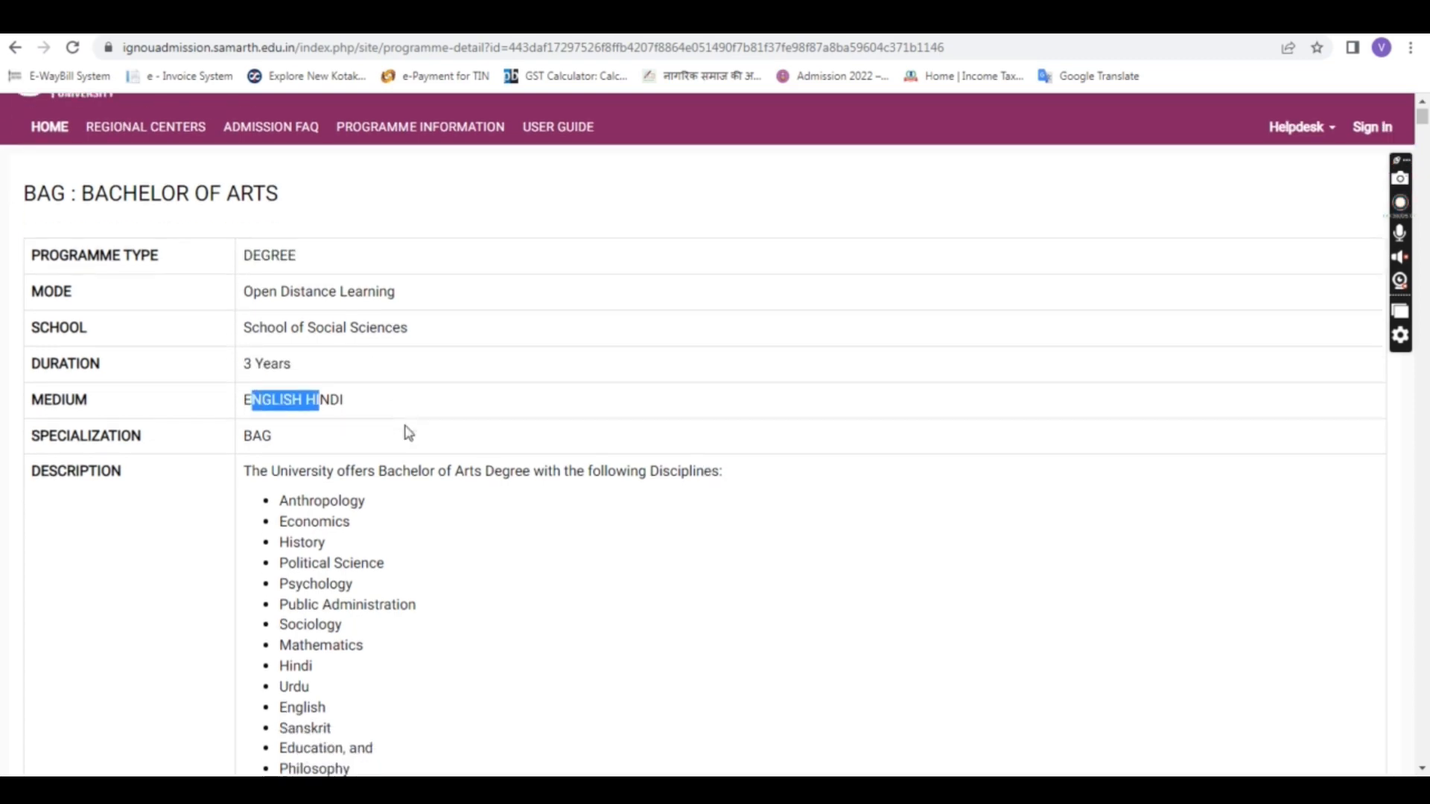
left_click(326, 347)
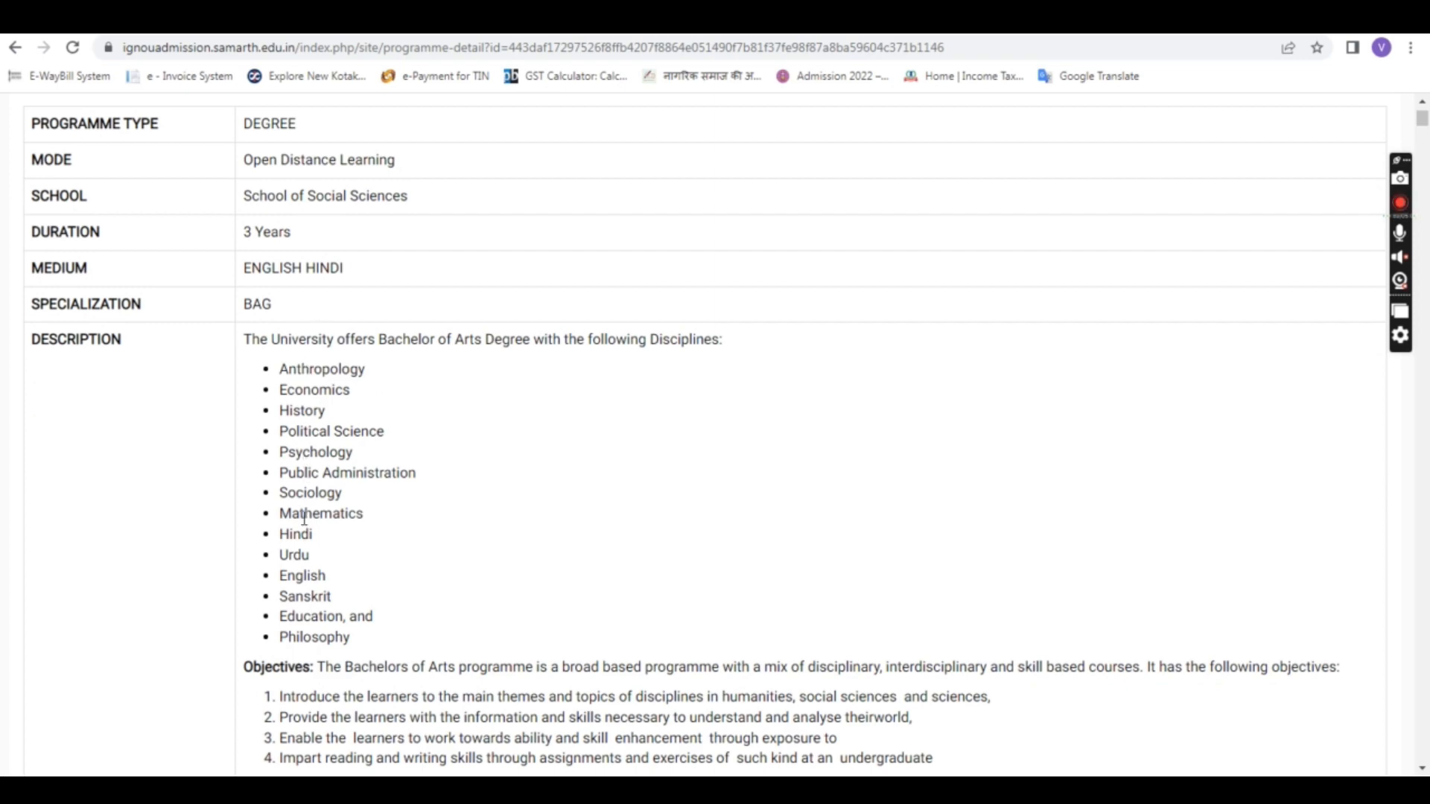
scroll(342, 550, "down", 3)
scroll(332, 553, "down", 3)
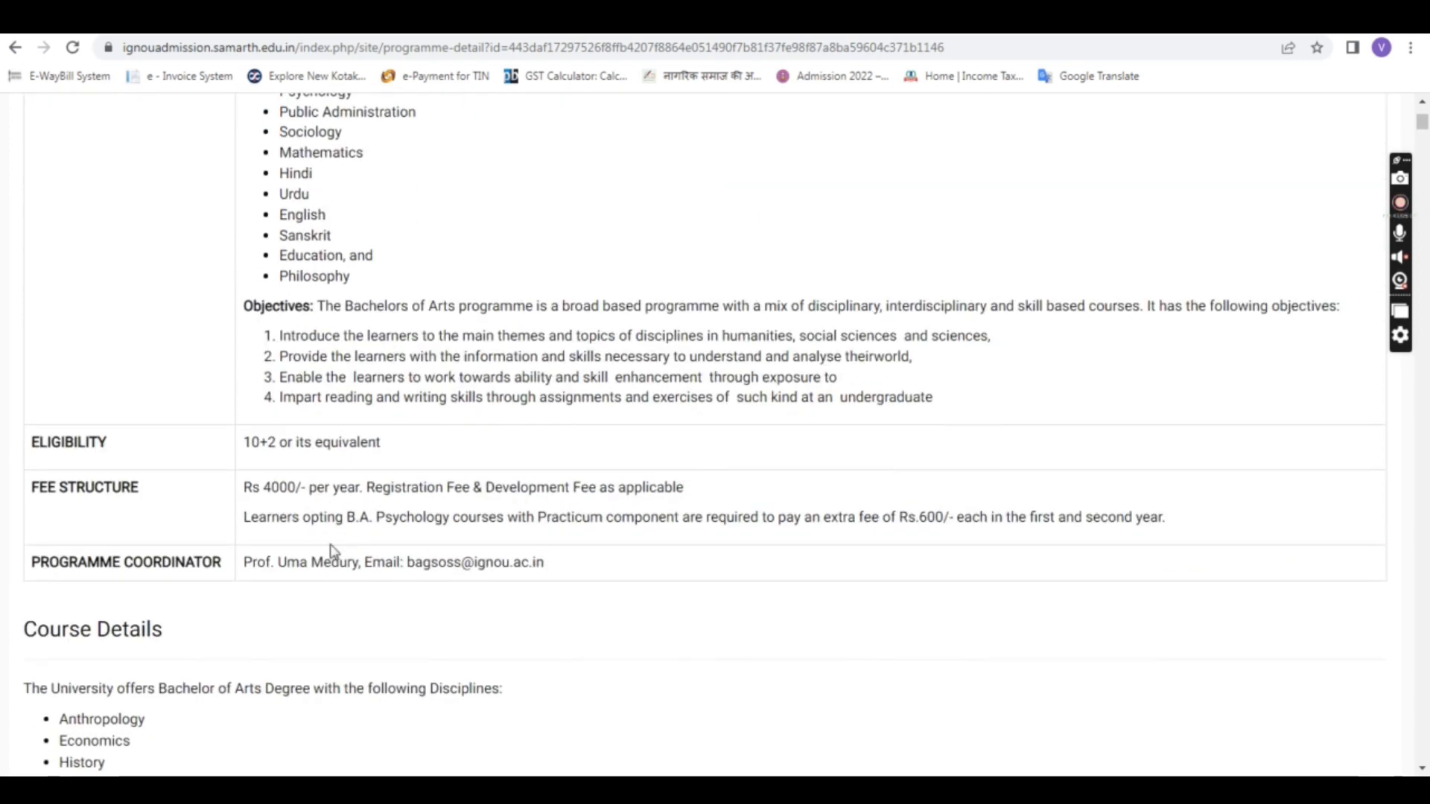
left_click_drag(266, 495, 319, 494)
left_click(302, 449)
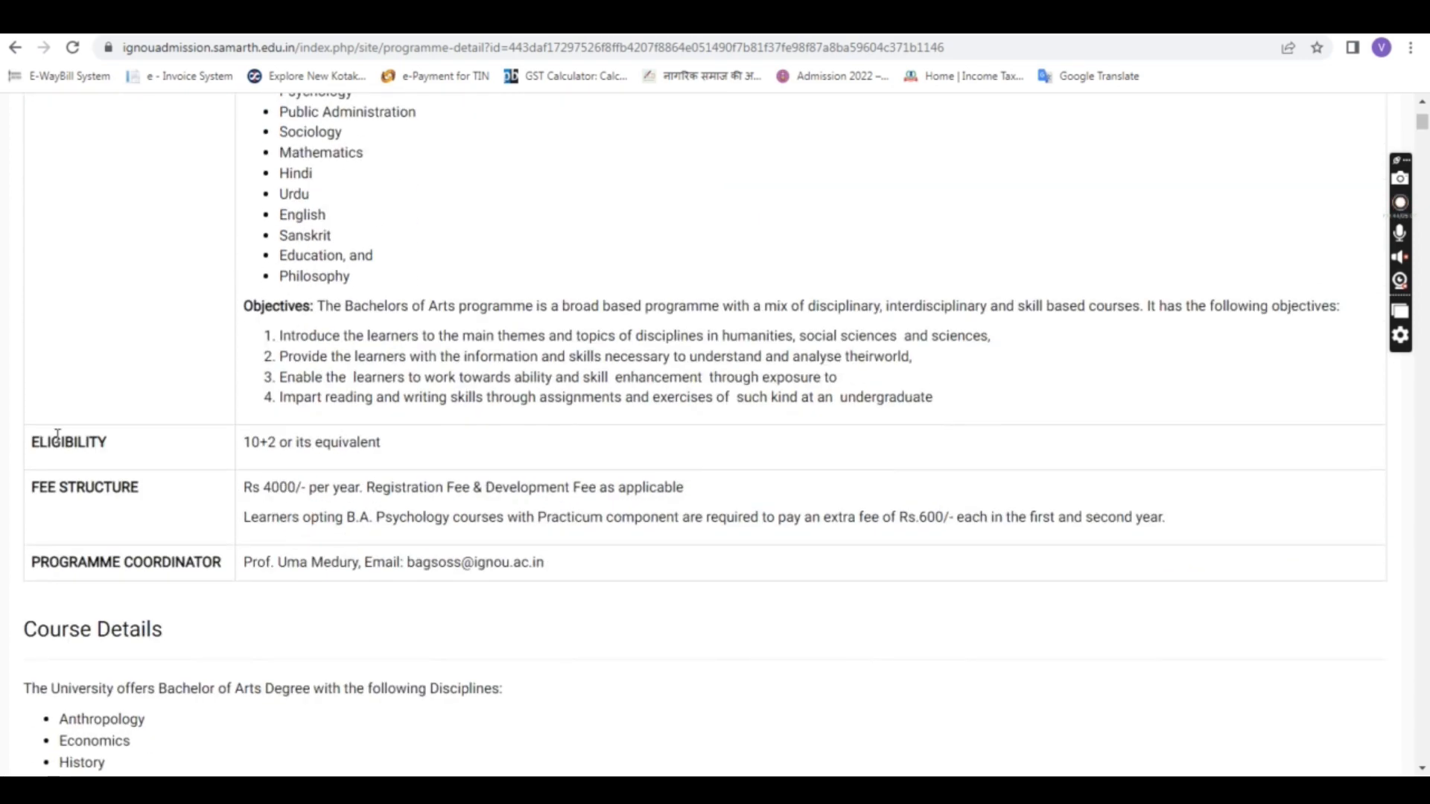
left_click_drag(244, 444, 376, 444)
left_click(406, 479)
scroll(530, 457, "up", 7)
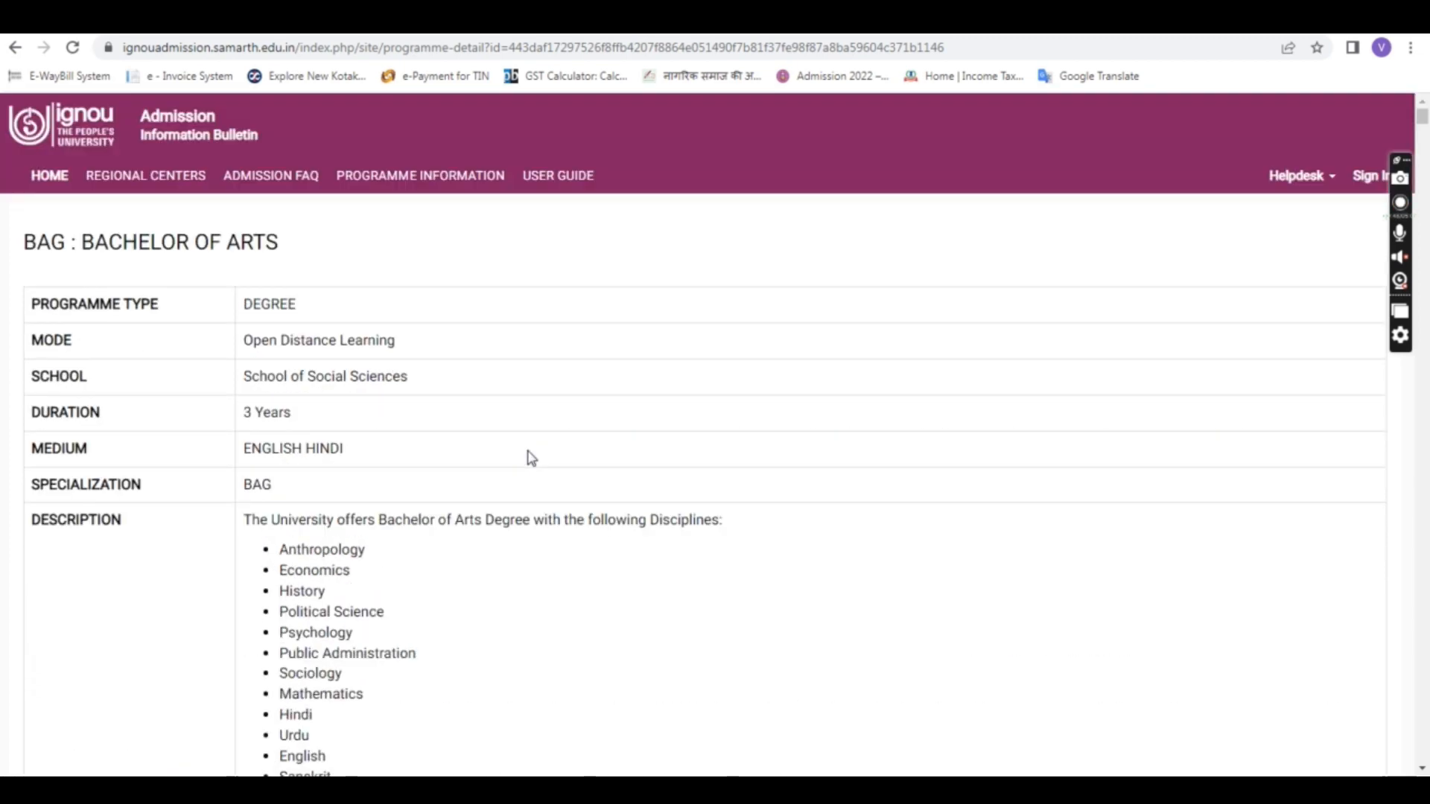
left_click(438, 179)
Step: Return to the admission home page and start a new student registration
scroll(745, 373, "down", 1)
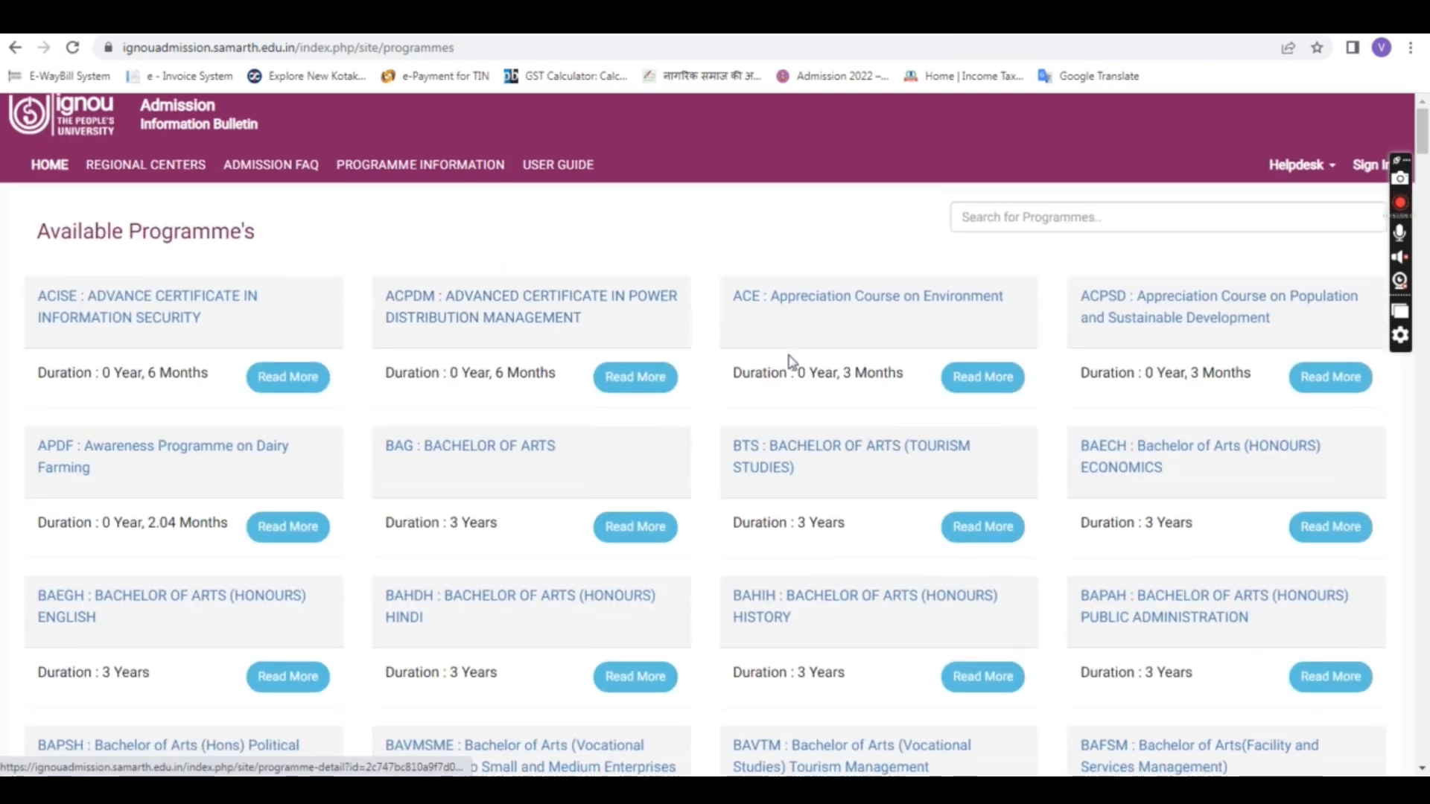
scroll(600, 405, "down", 7)
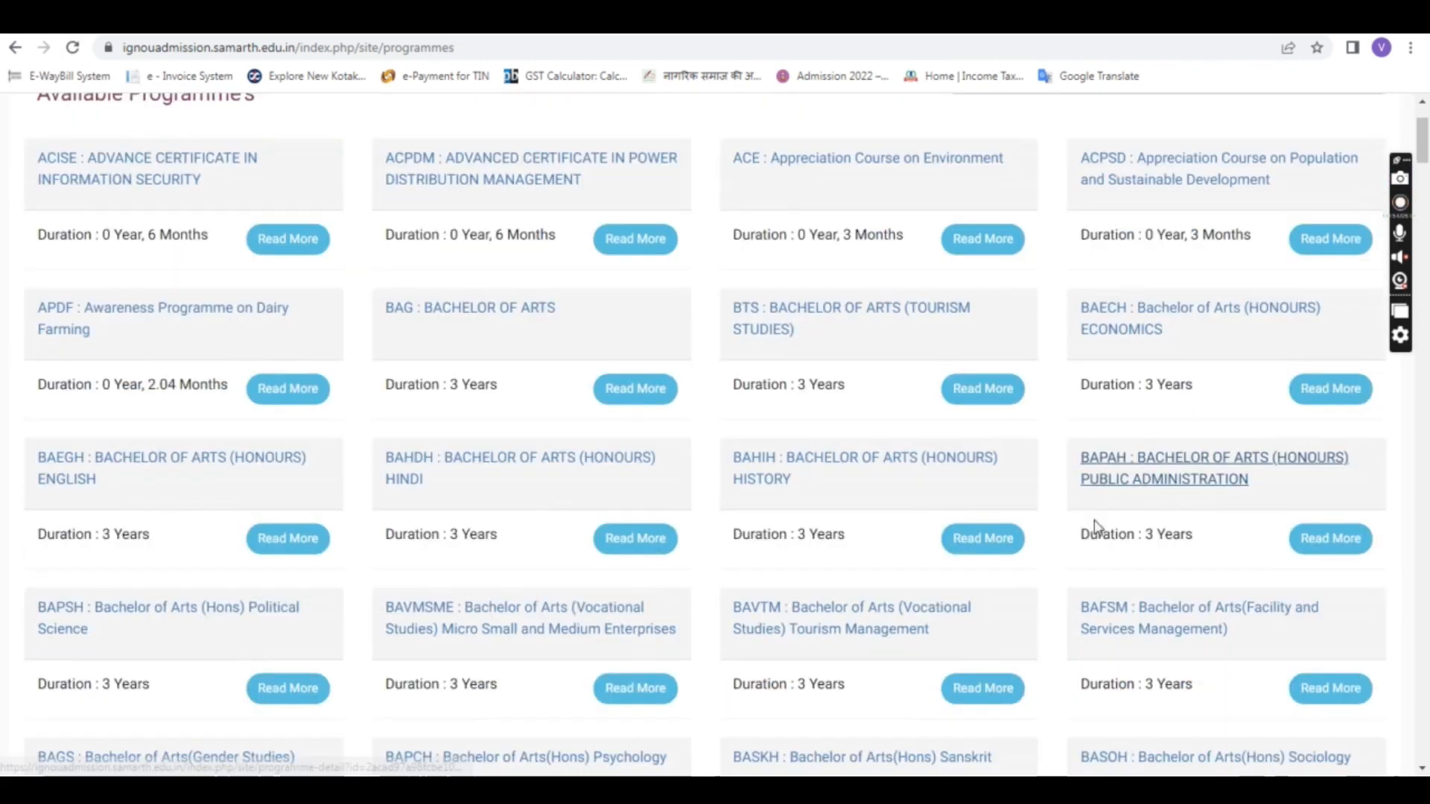
scroll(601, 403, "up", 8)
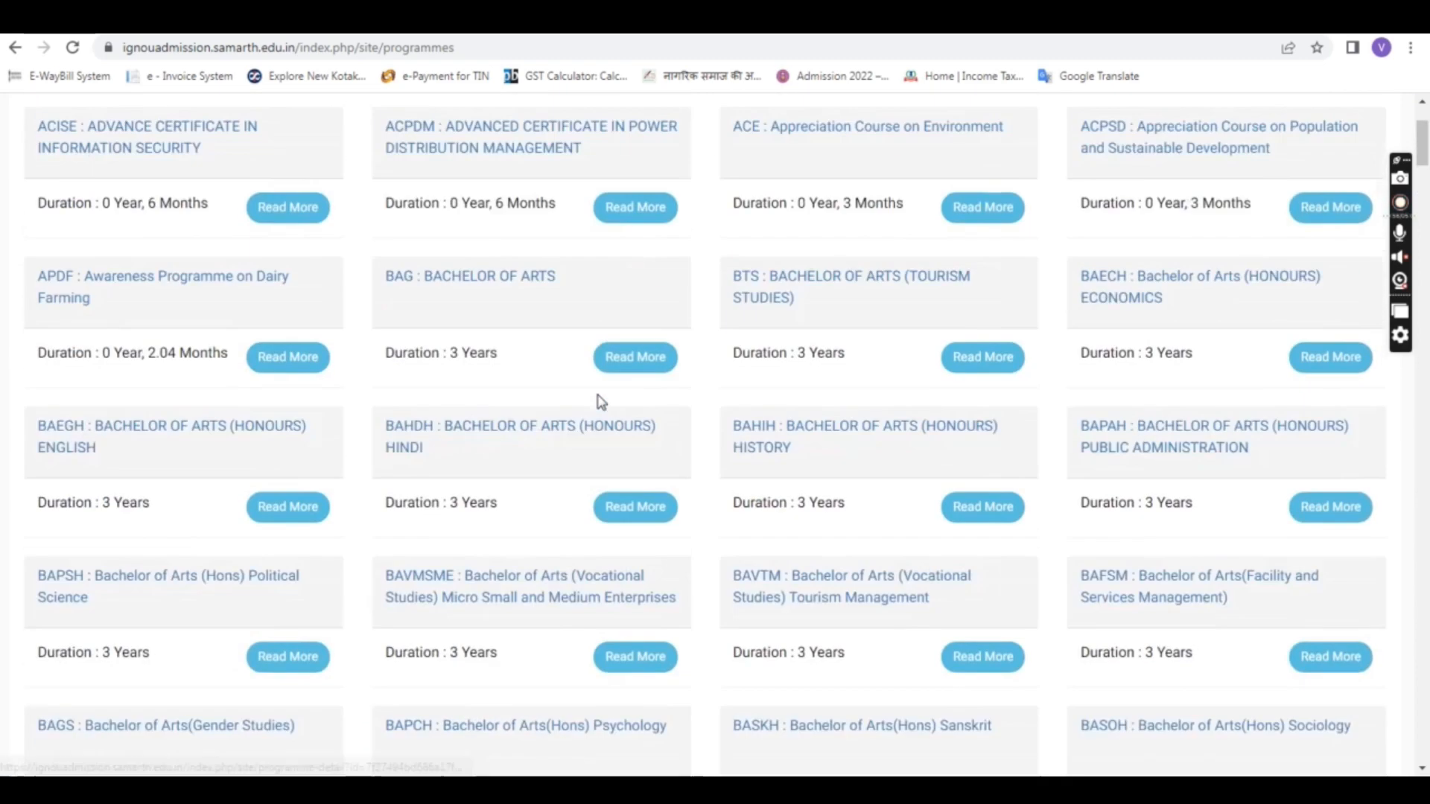
left_click(64, 179)
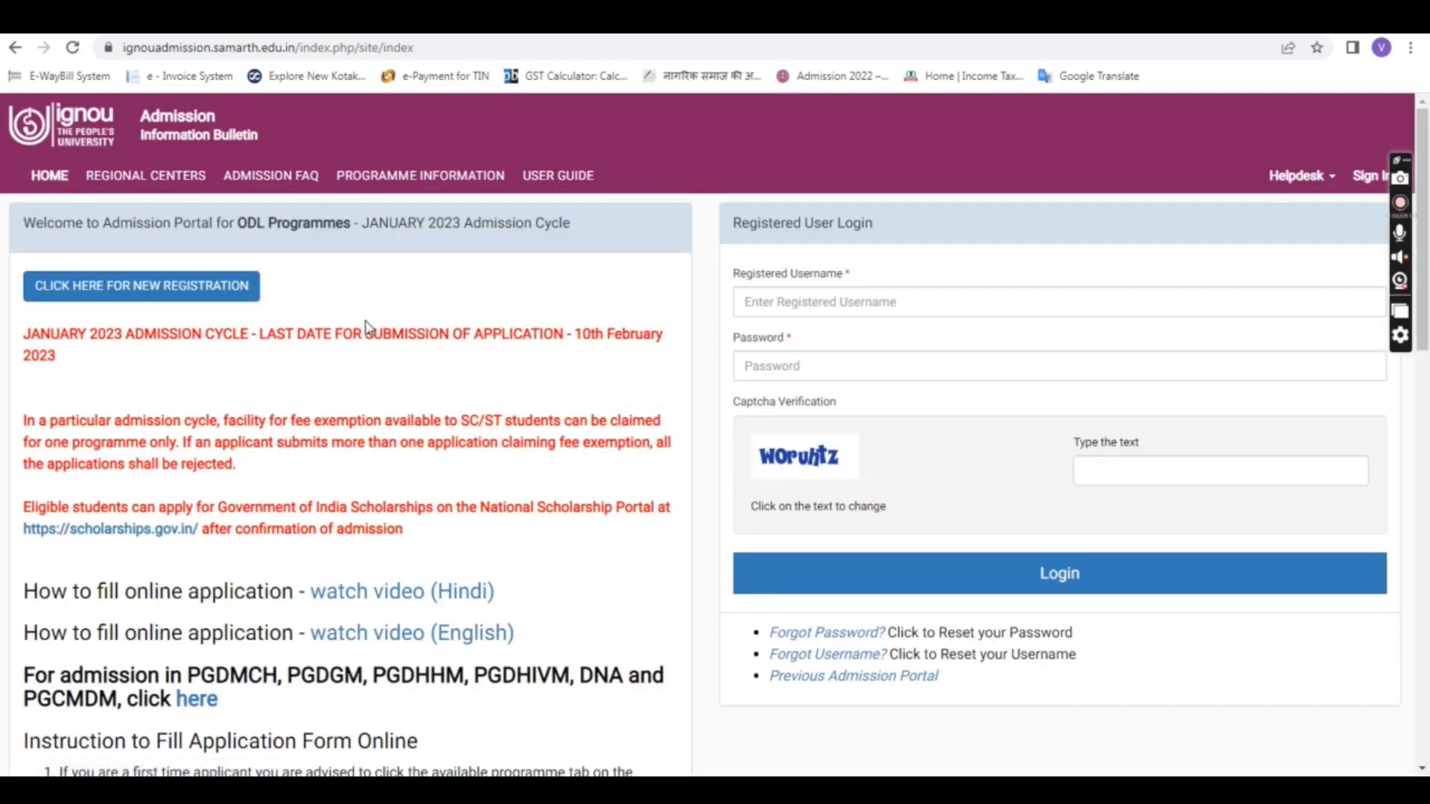
left_click(195, 286)
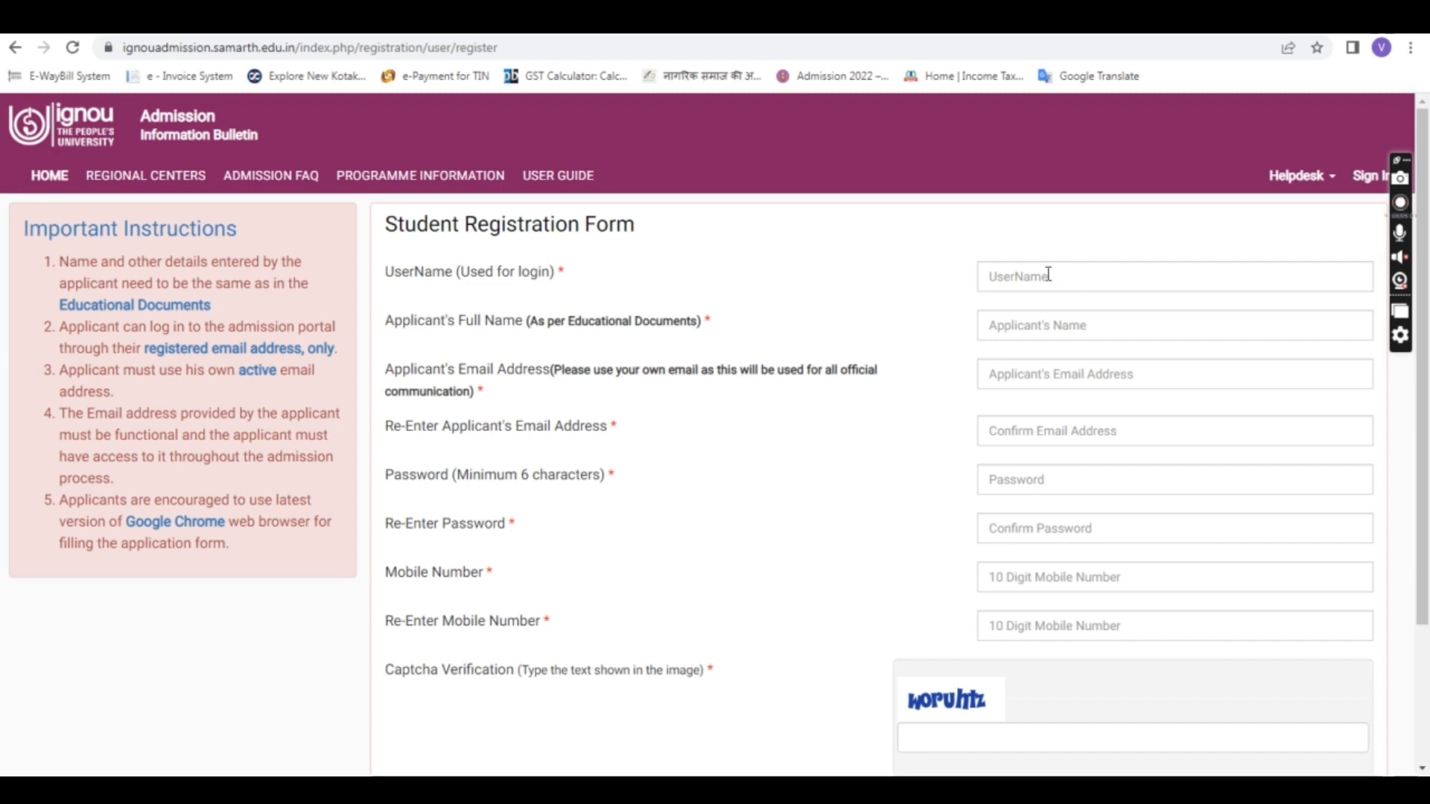
Step: Enter the login username and the applicant's full name on the registration form
left_click(1049, 275)
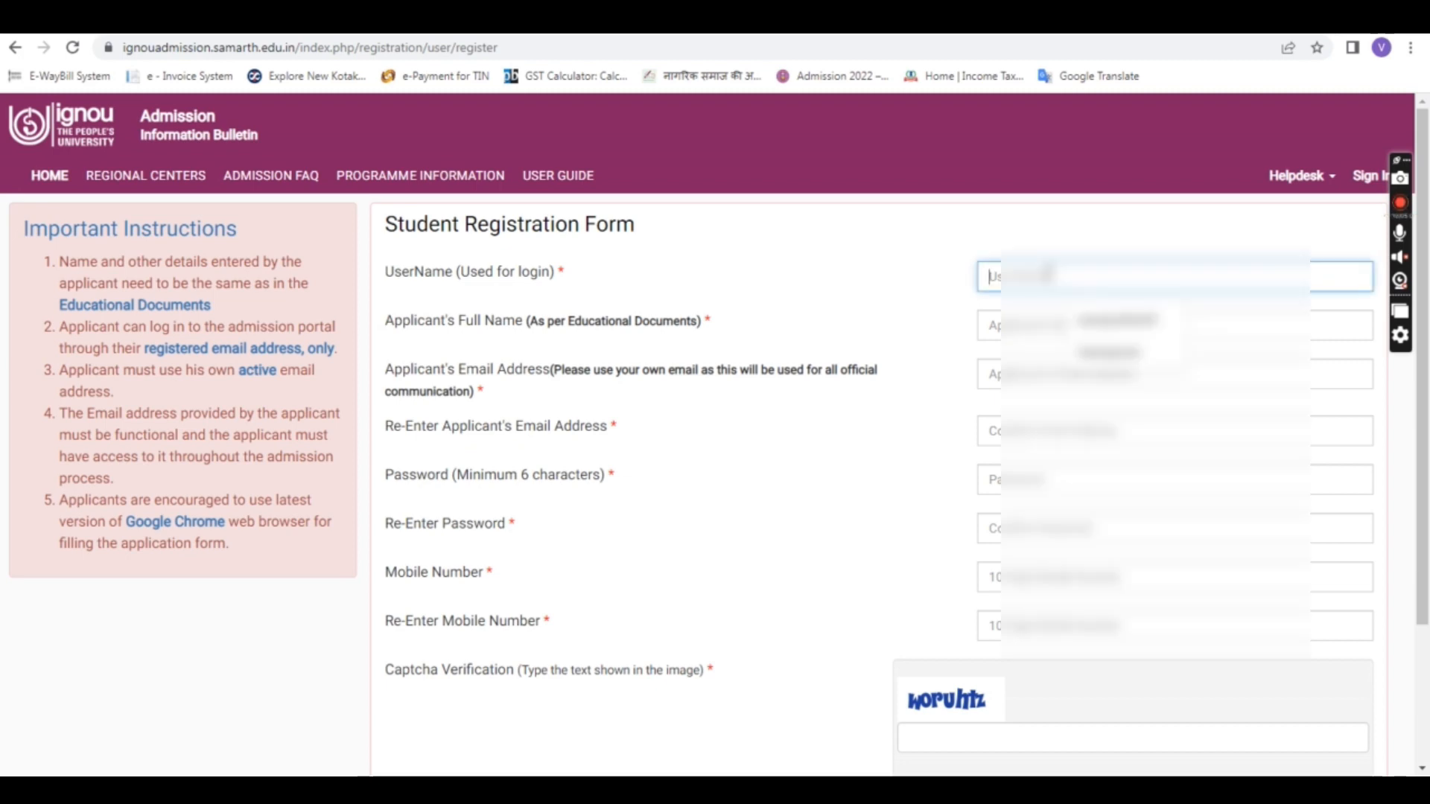
type("pi")
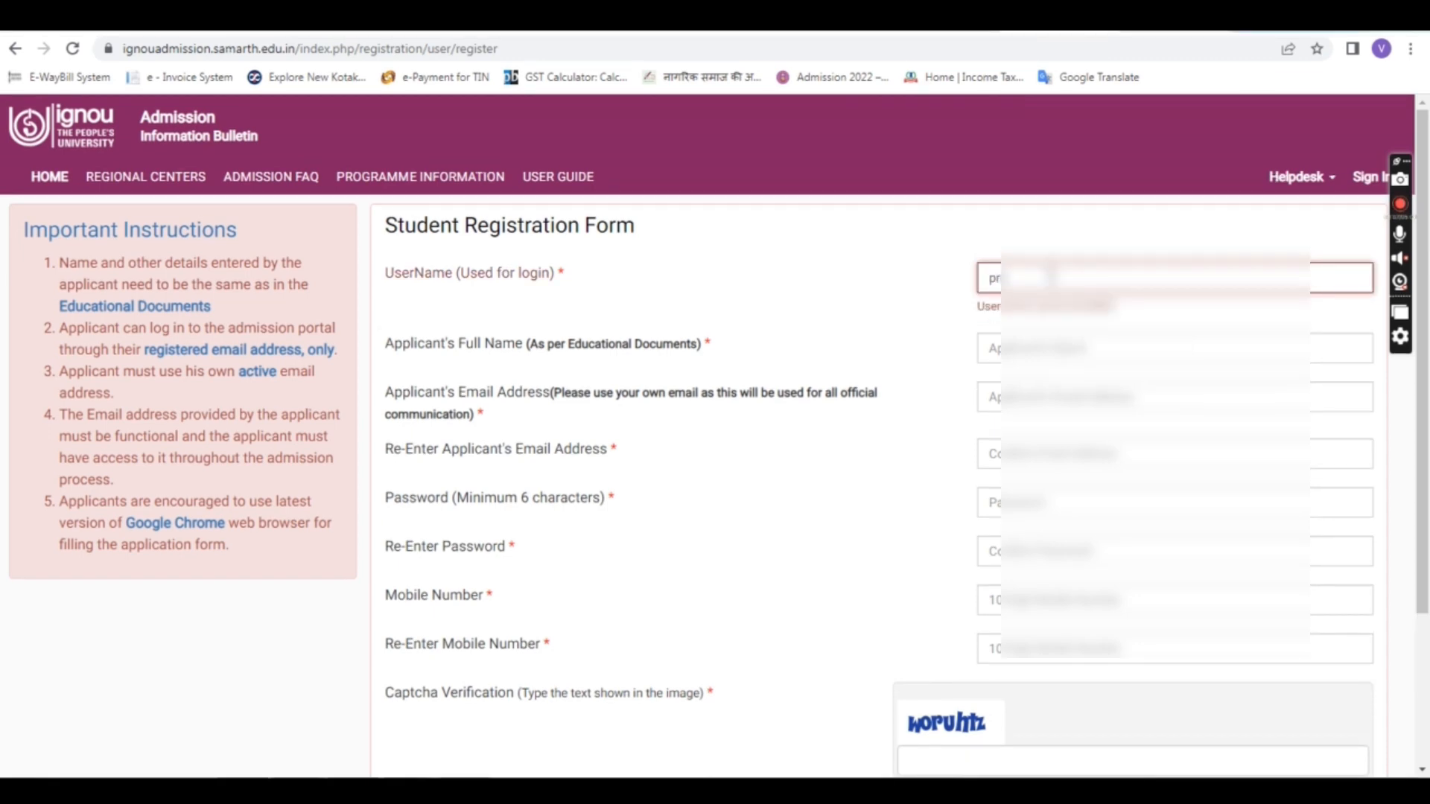
type("yanka123")
left_click(830, 396)
left_click(1049, 334)
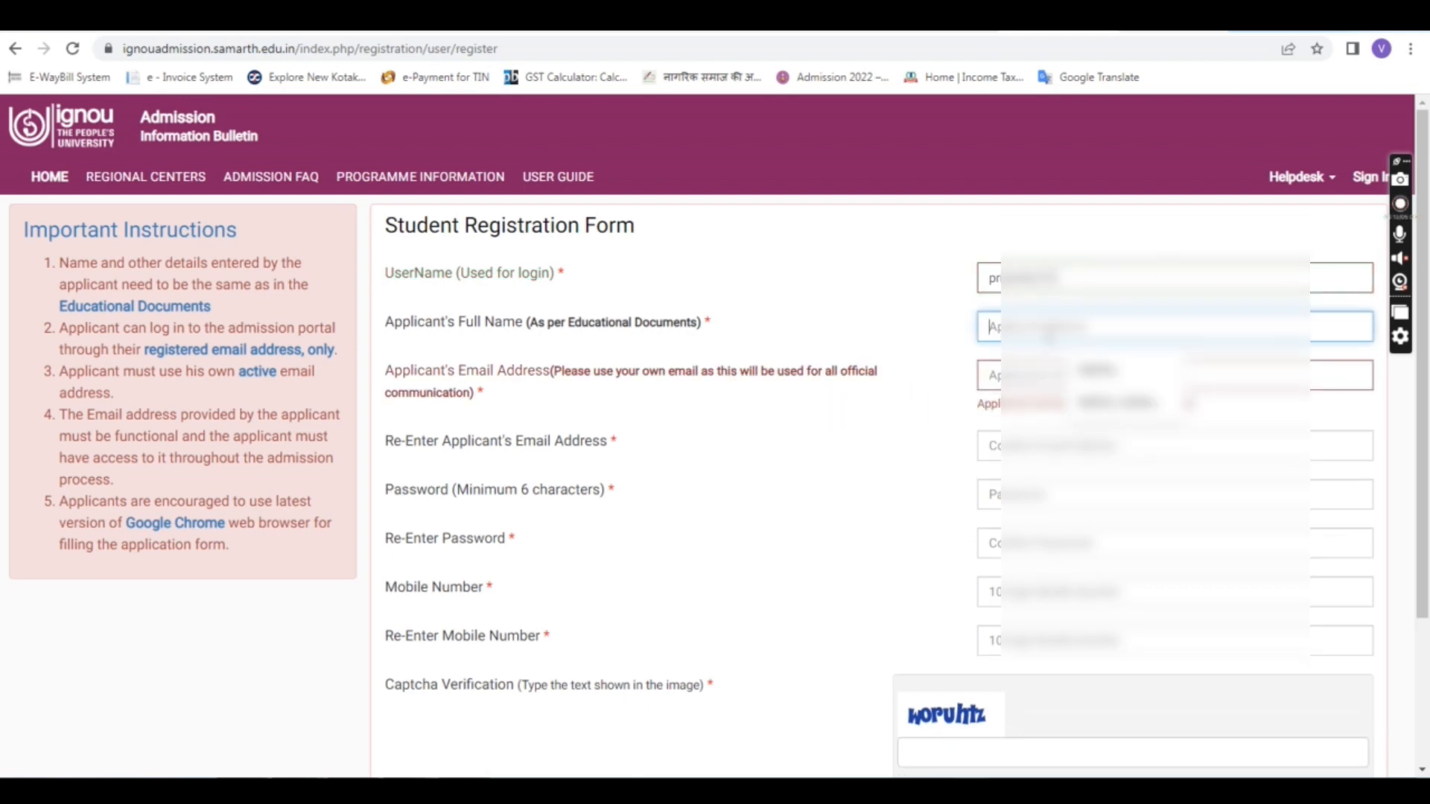
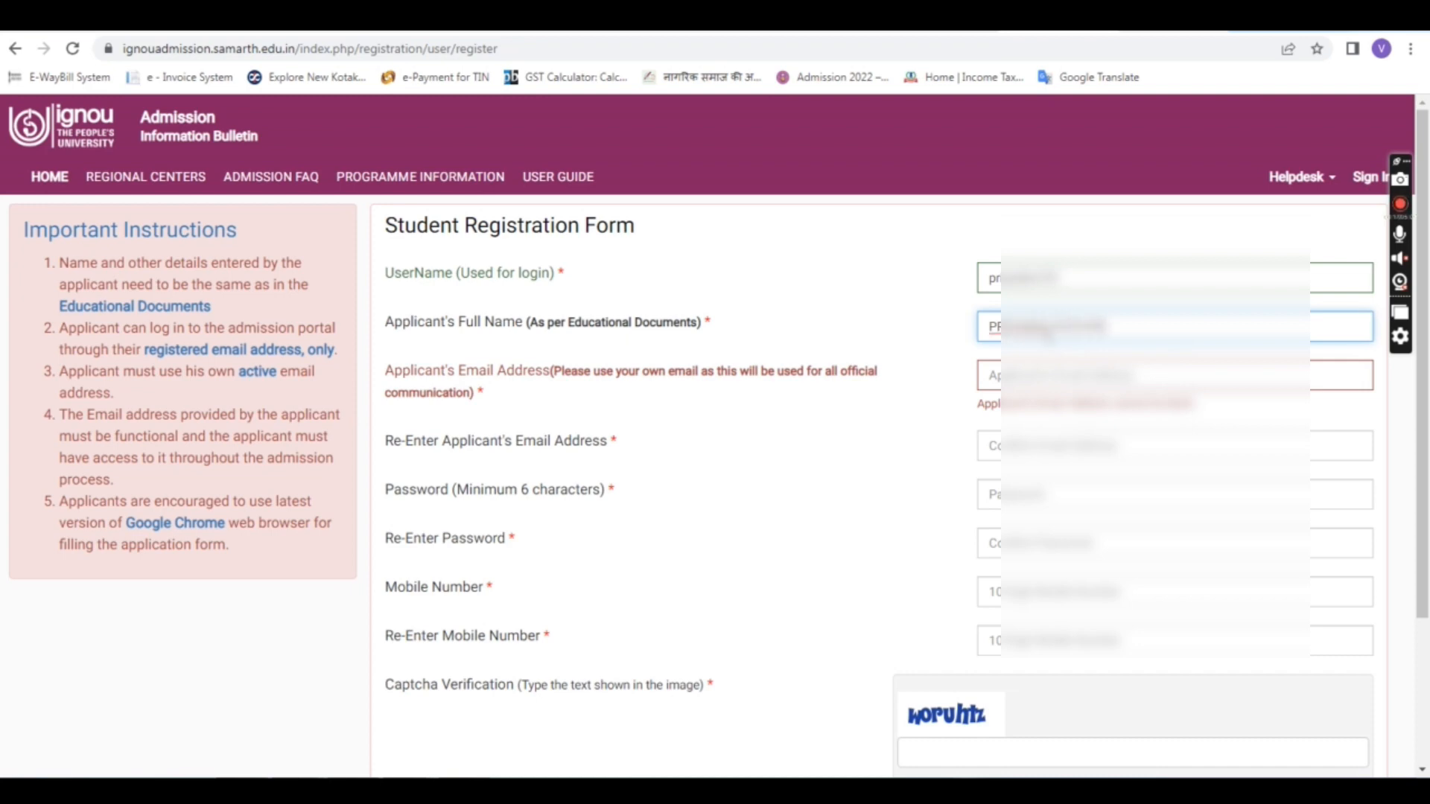
left_click(945, 311)
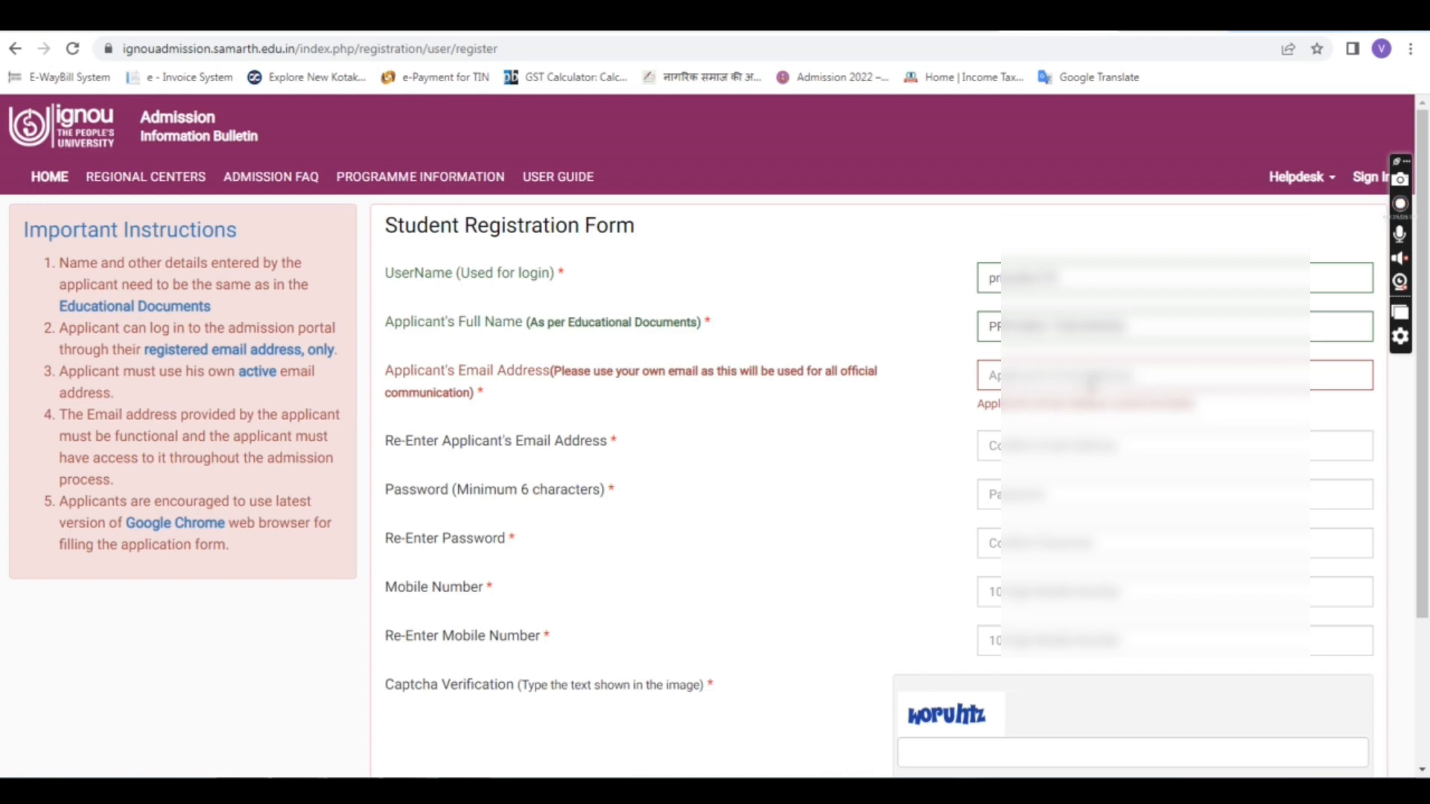
Step: Enter the applicant's email address and repeat it in the re-entry field
left_click(1090, 384)
type("t")
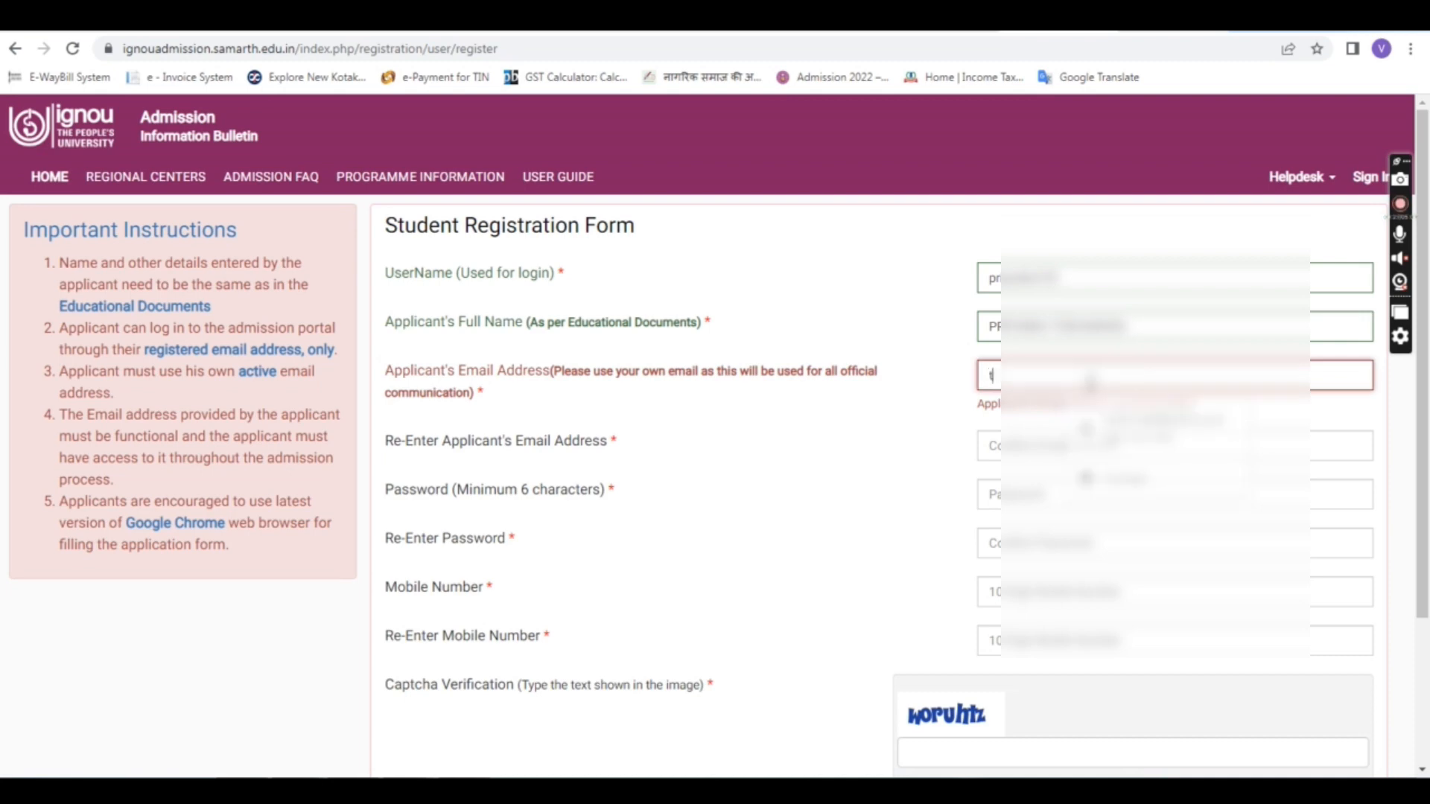
type("o")
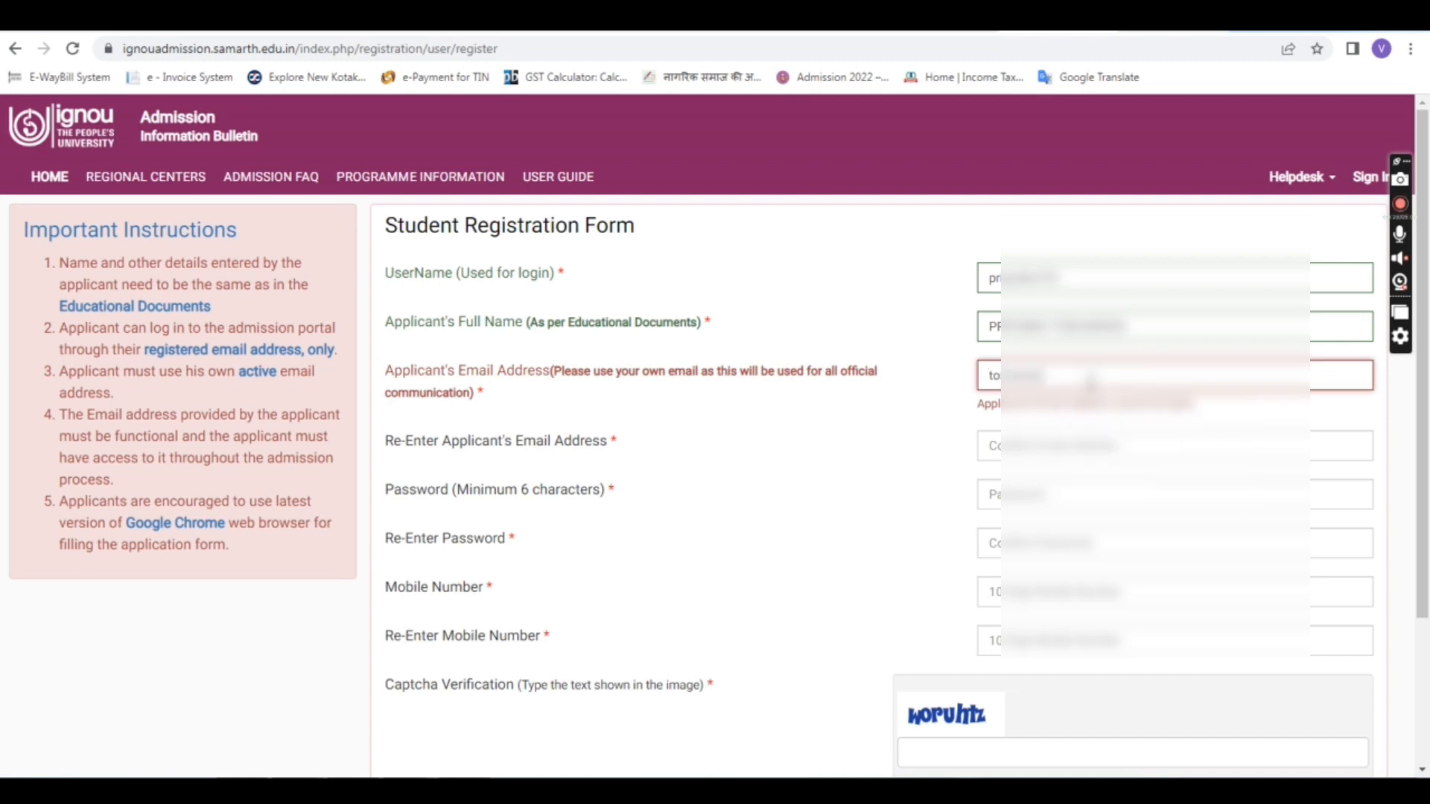
type("......")
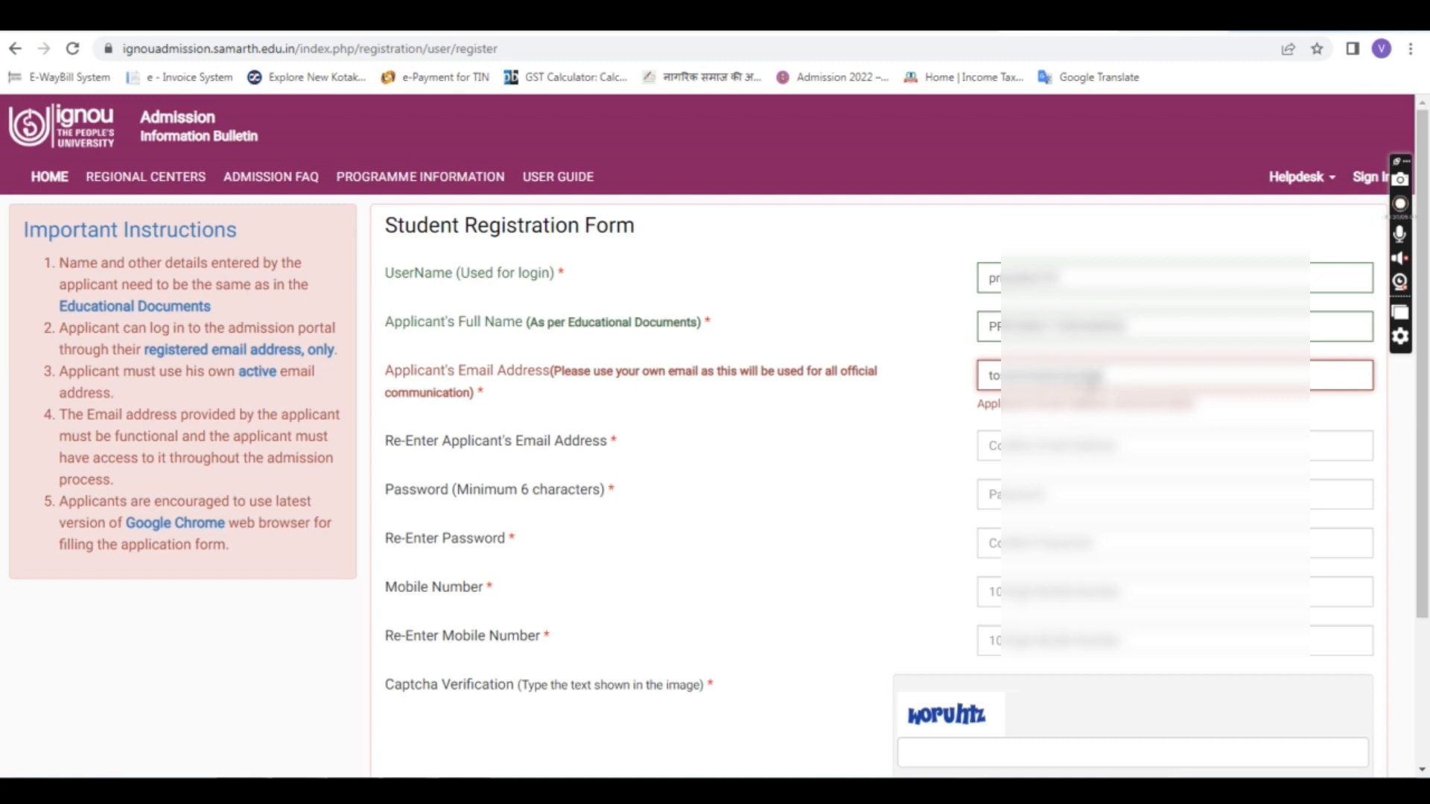
type("...")
left_click(879, 279)
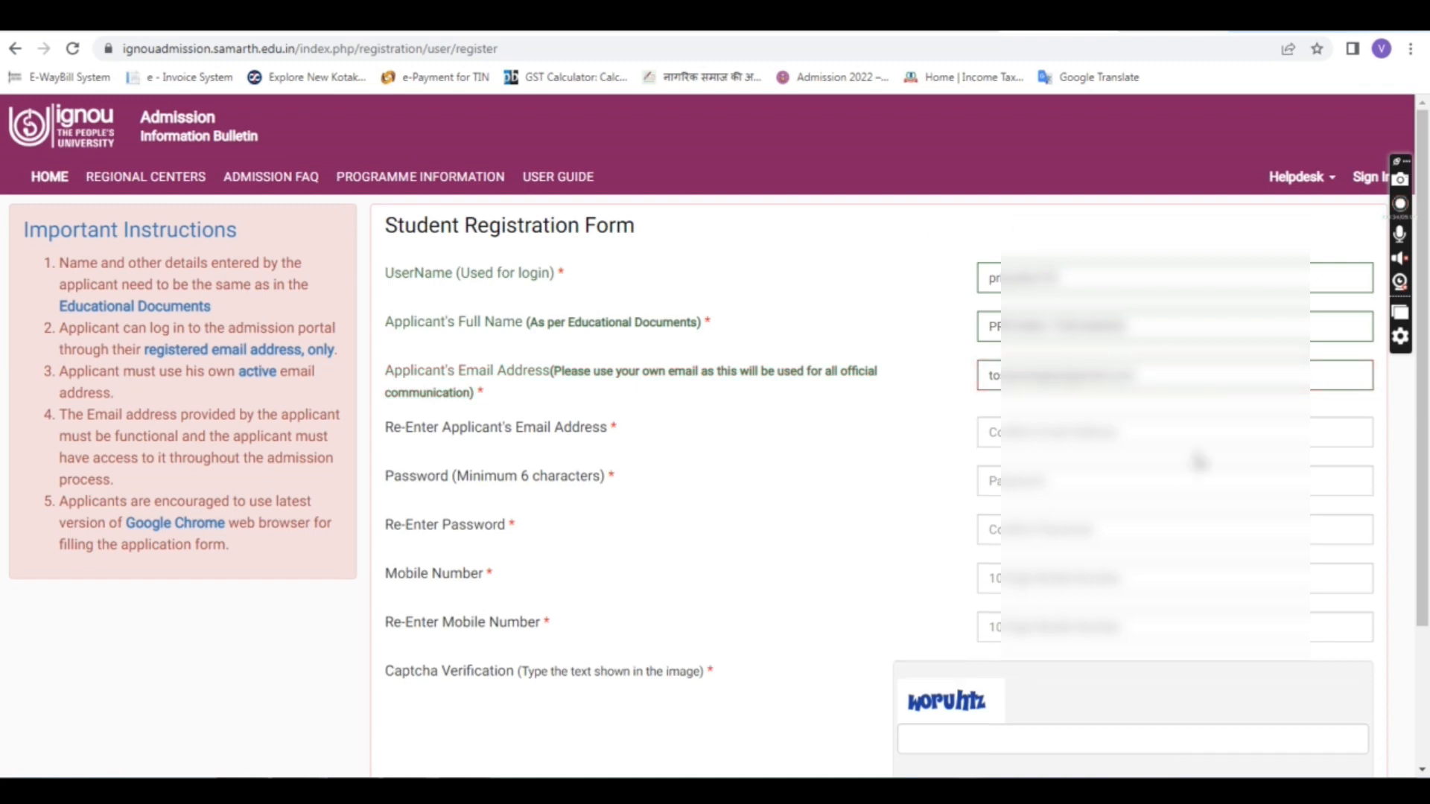
left_click(1056, 423)
type("to")
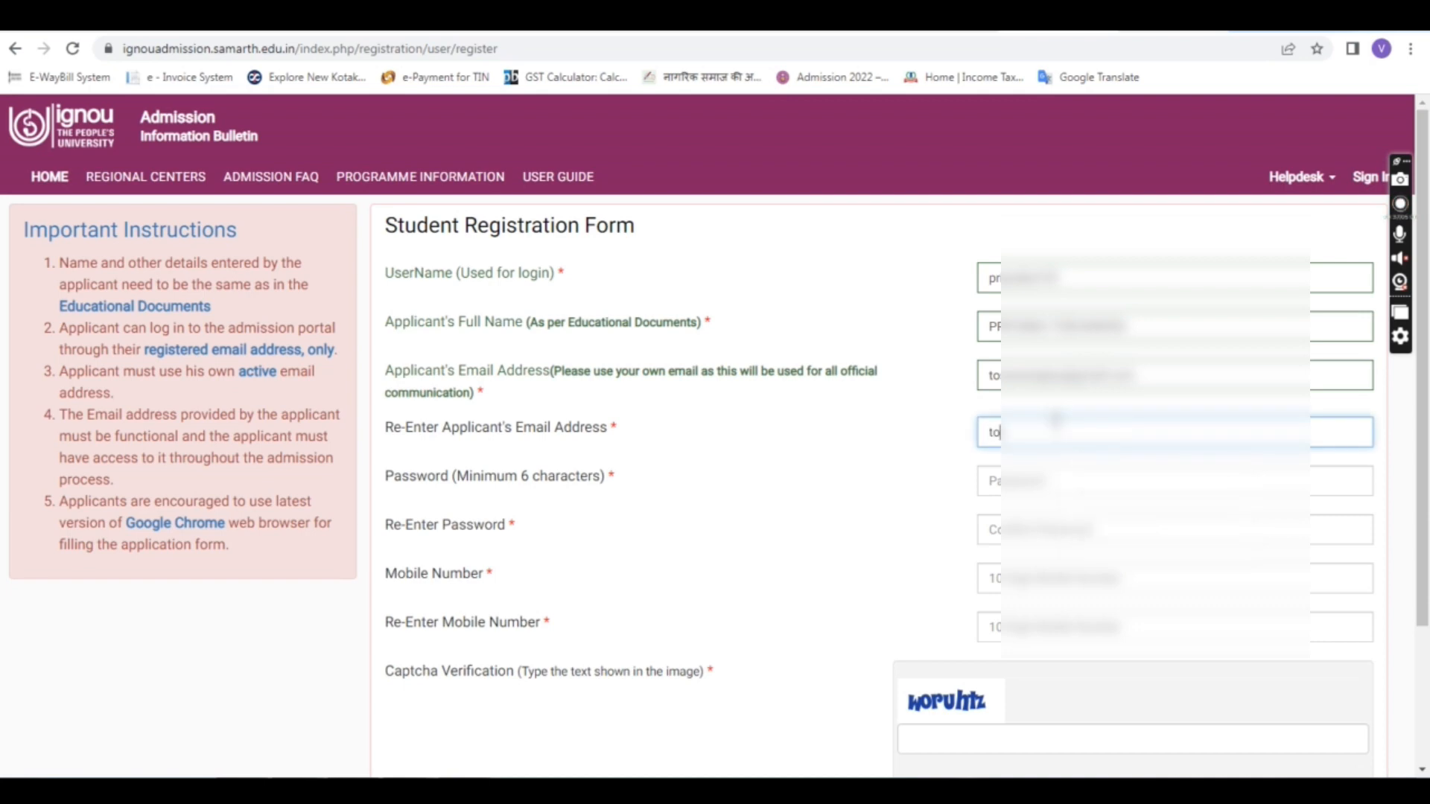
type("@")
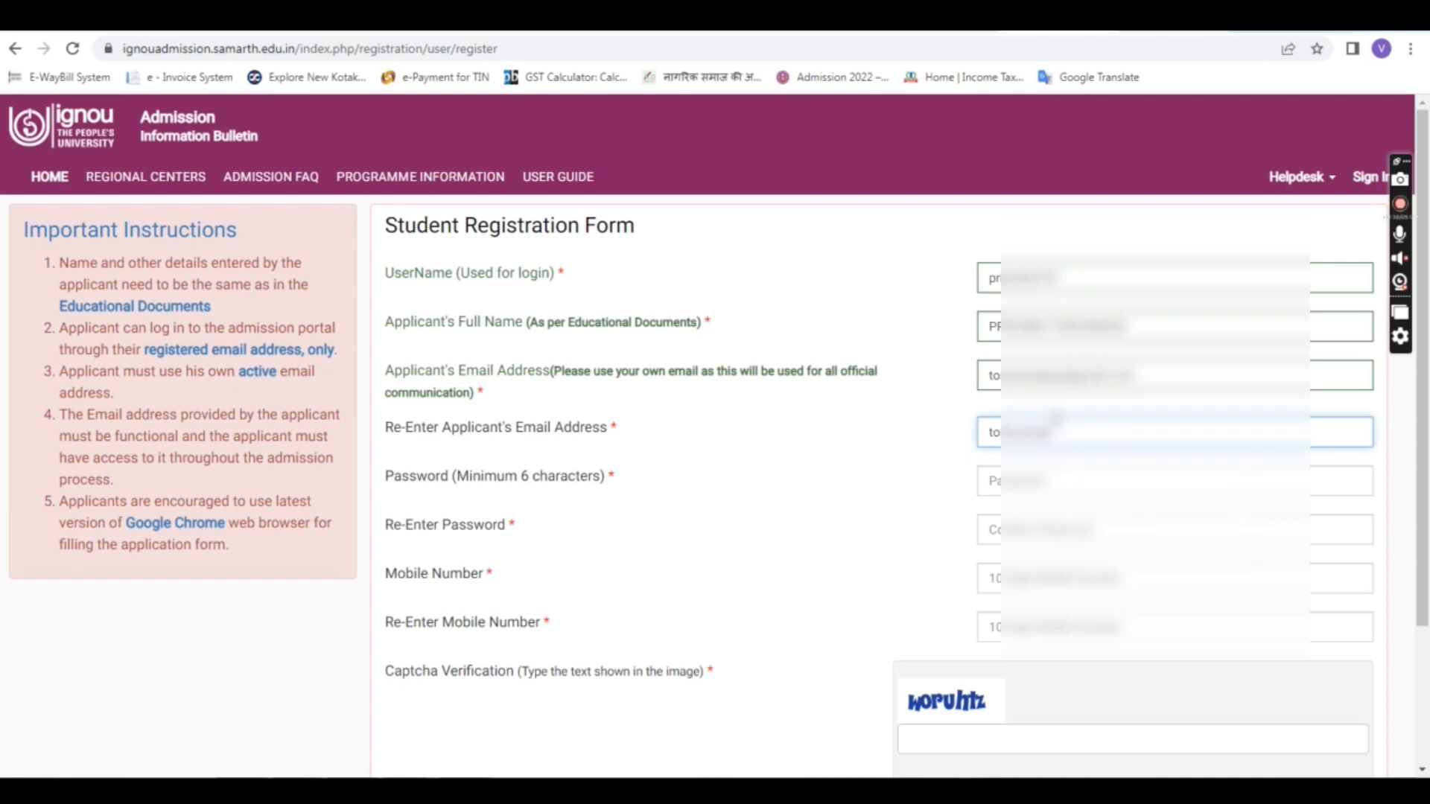
type("@gmail.com")
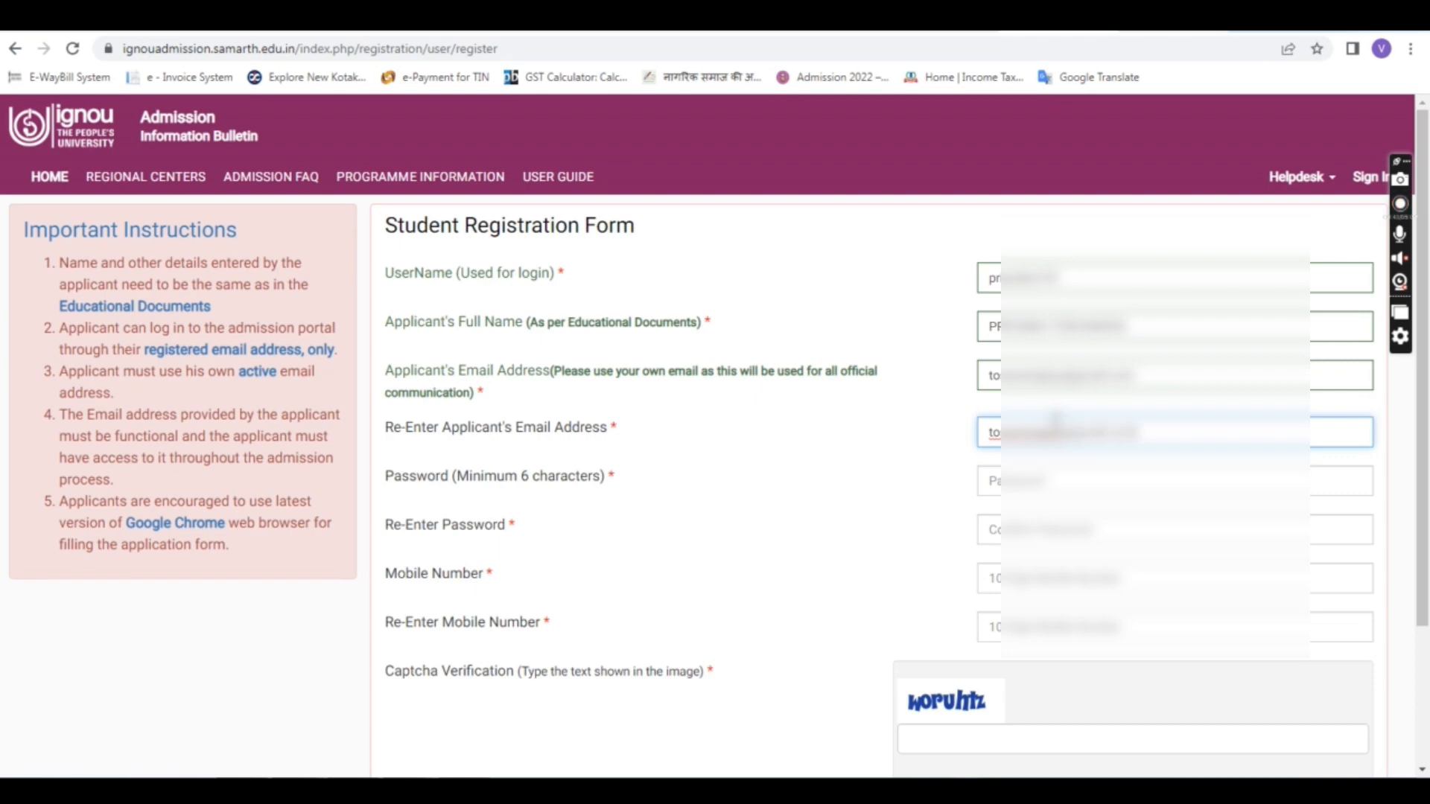
left_click(895, 461)
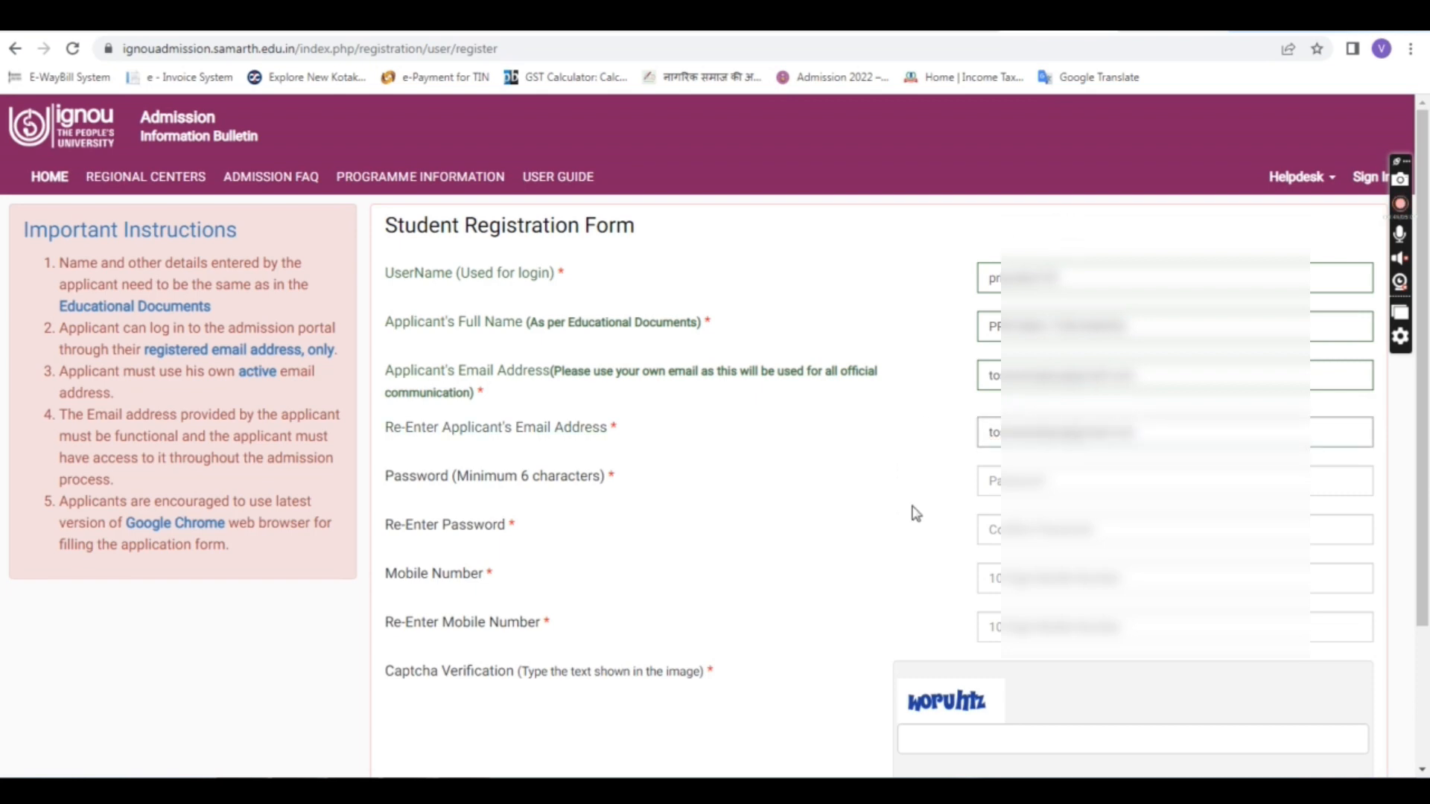
Step: Set the account password in both password fields, retyping them so they match
left_click(1034, 481)
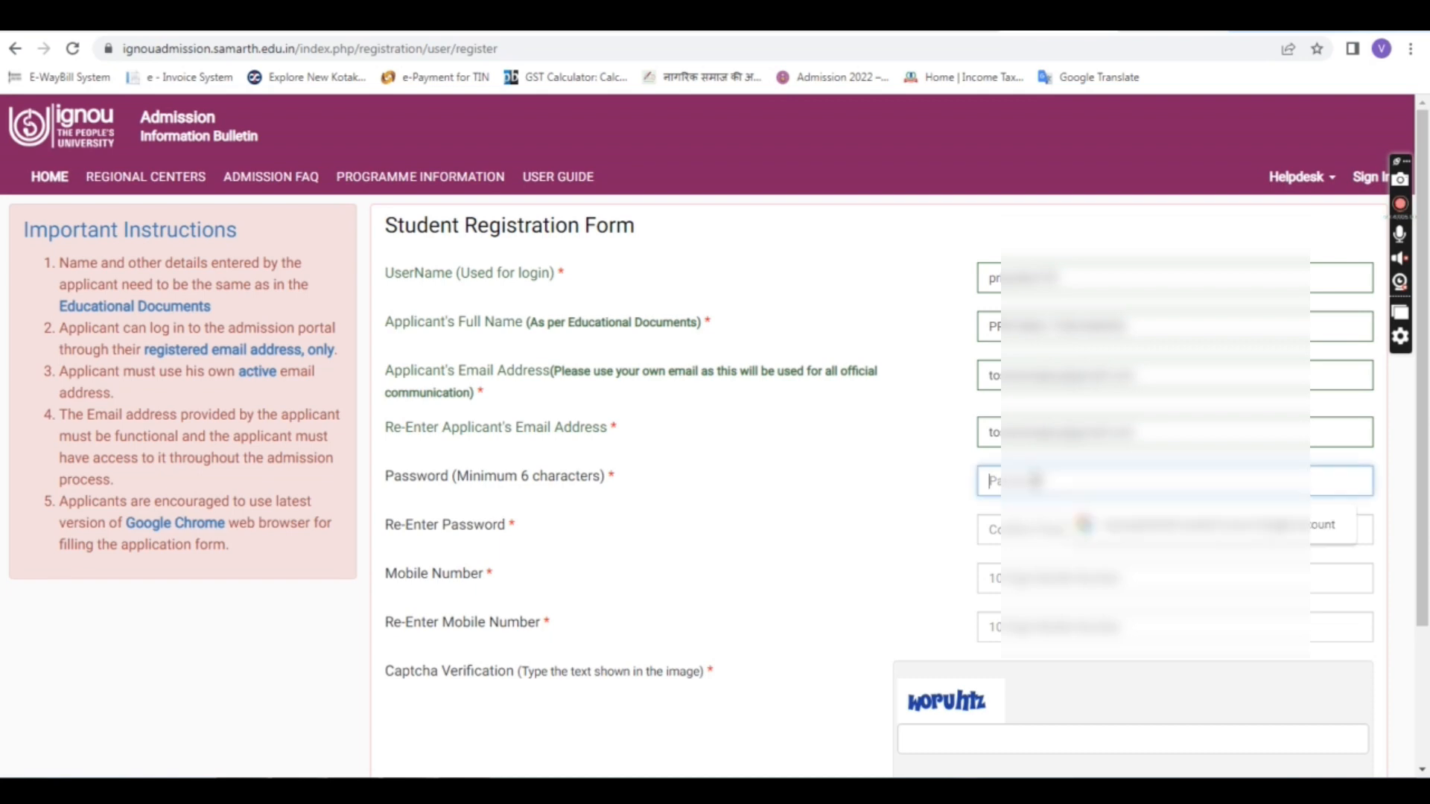
type("•")
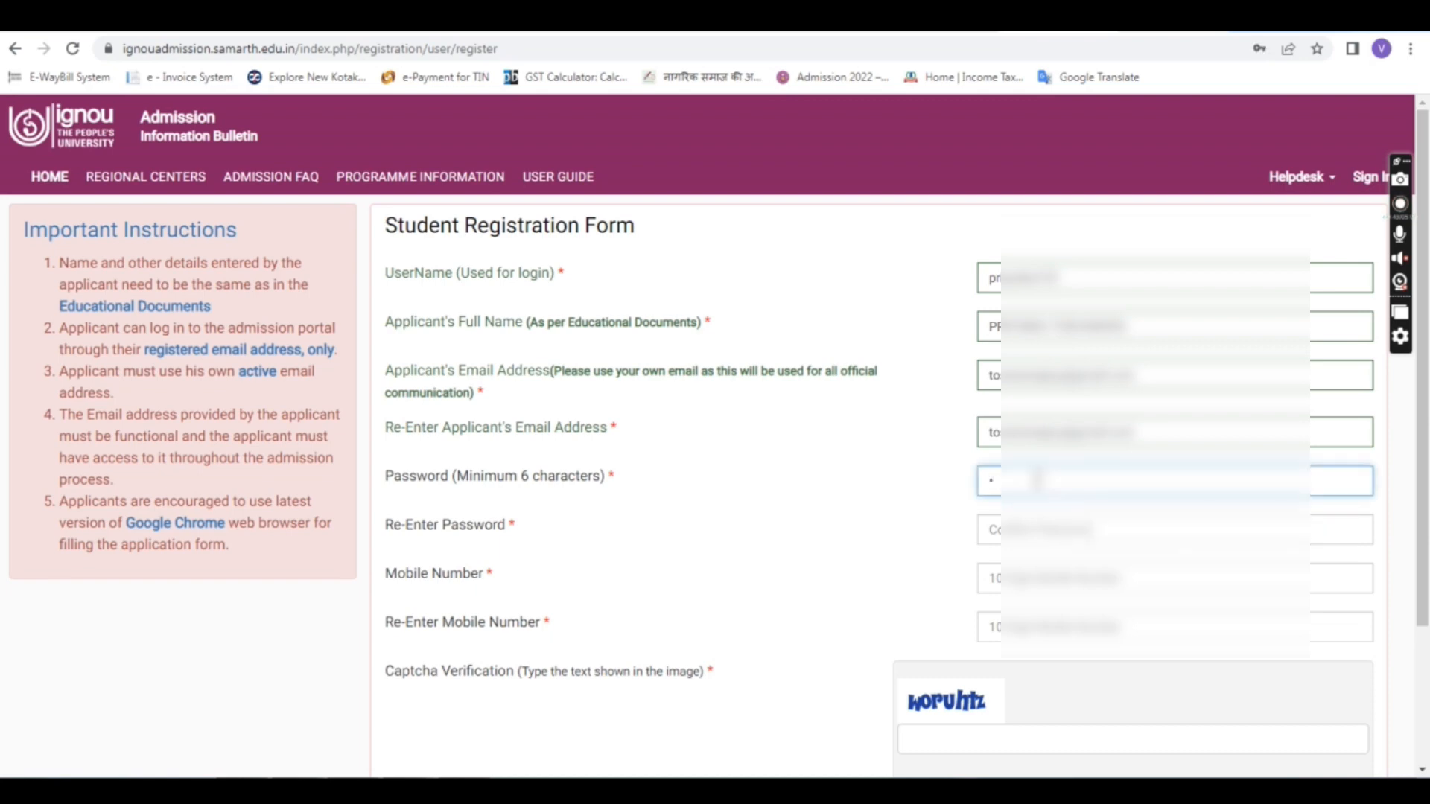
key("BackSpace")
type("•••")
left_click(1050, 532)
type("•••")
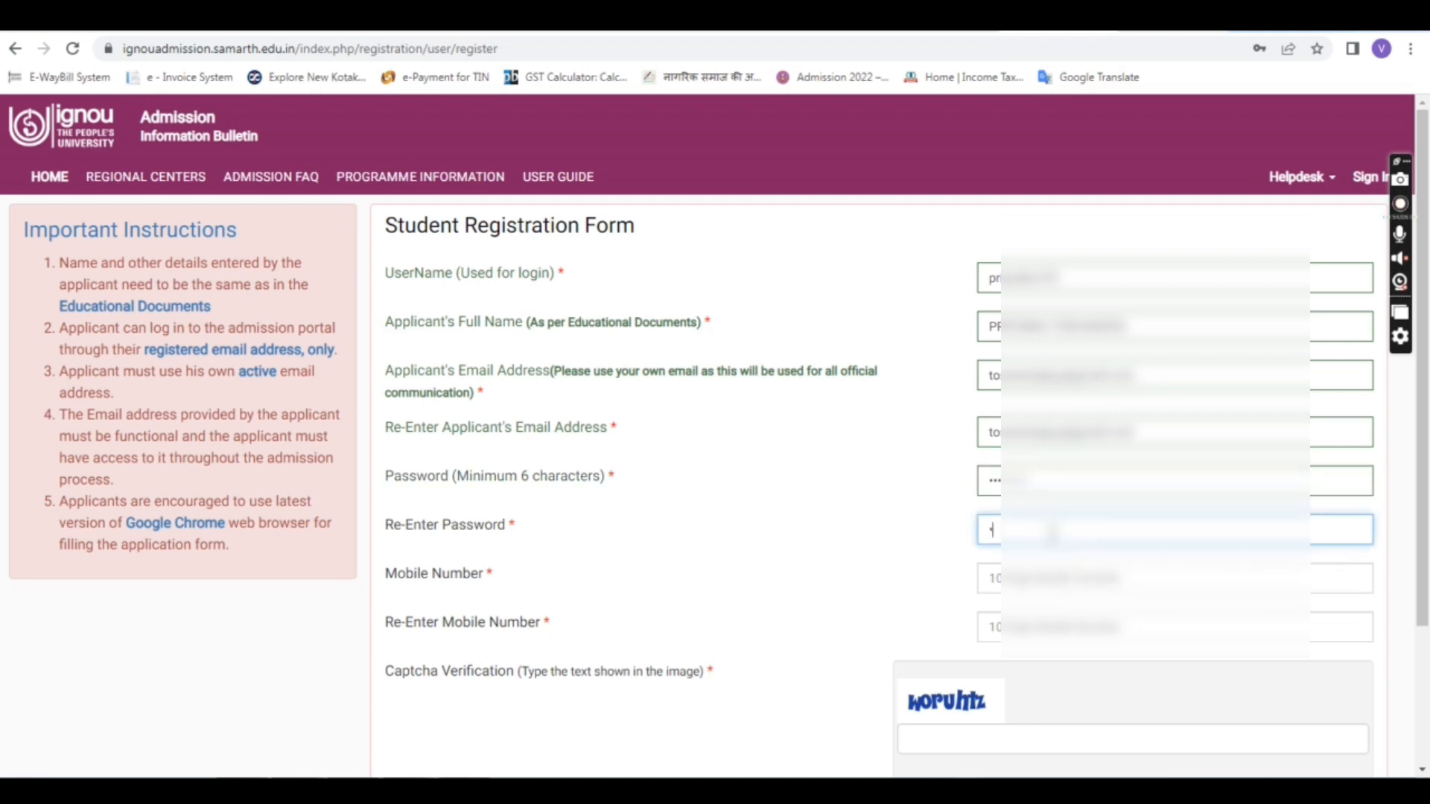
double_click(1070, 469)
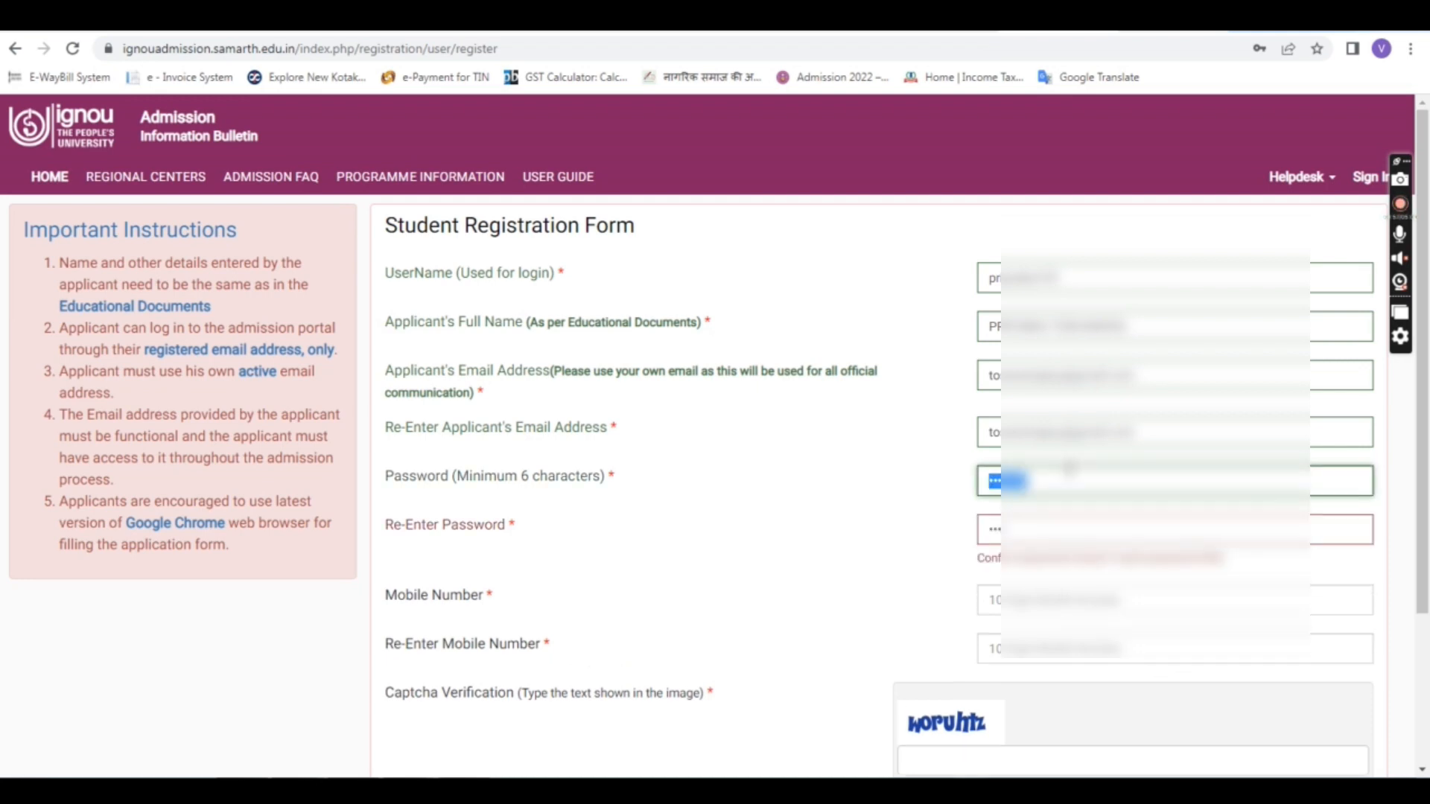
type("•••")
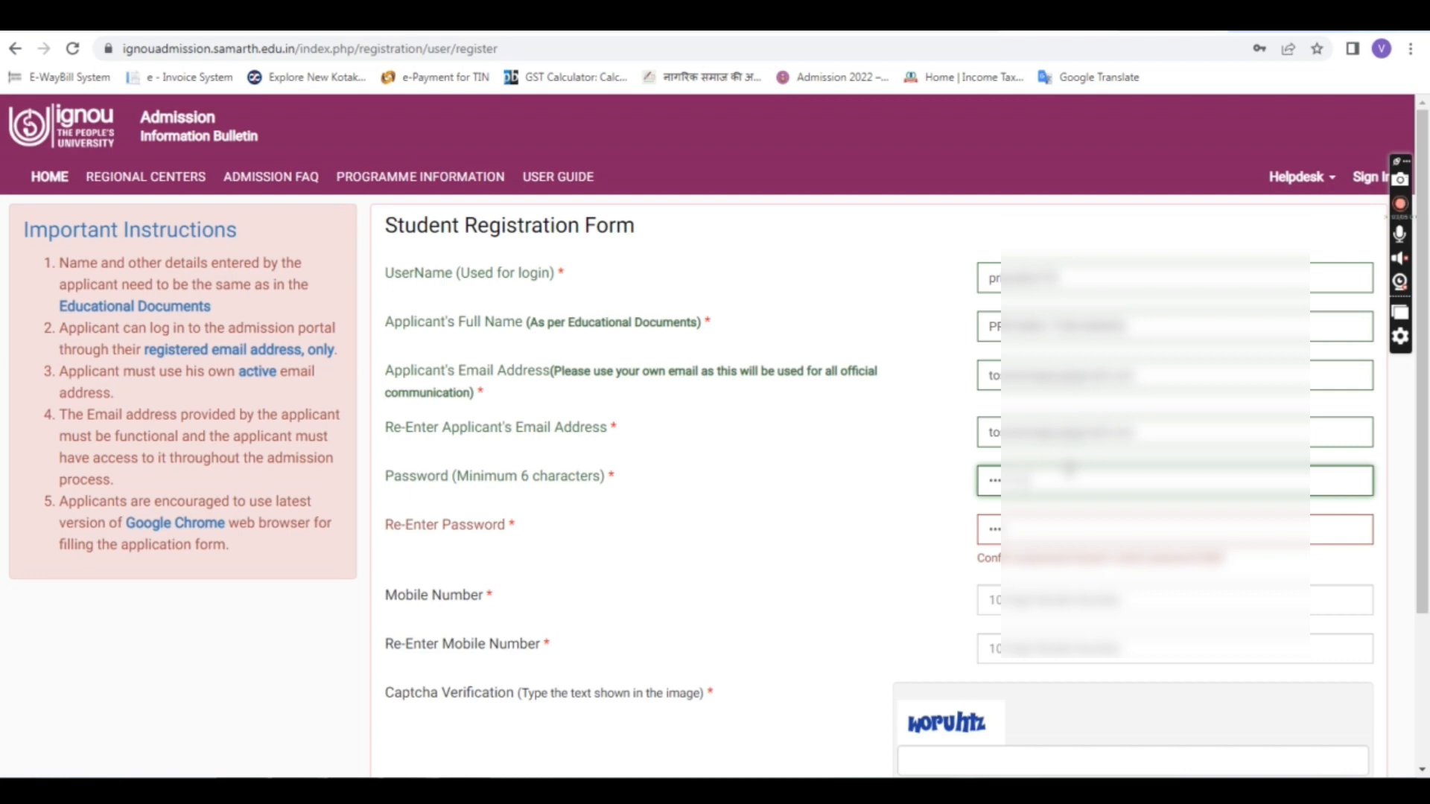
double_click(1055, 542)
type("•••")
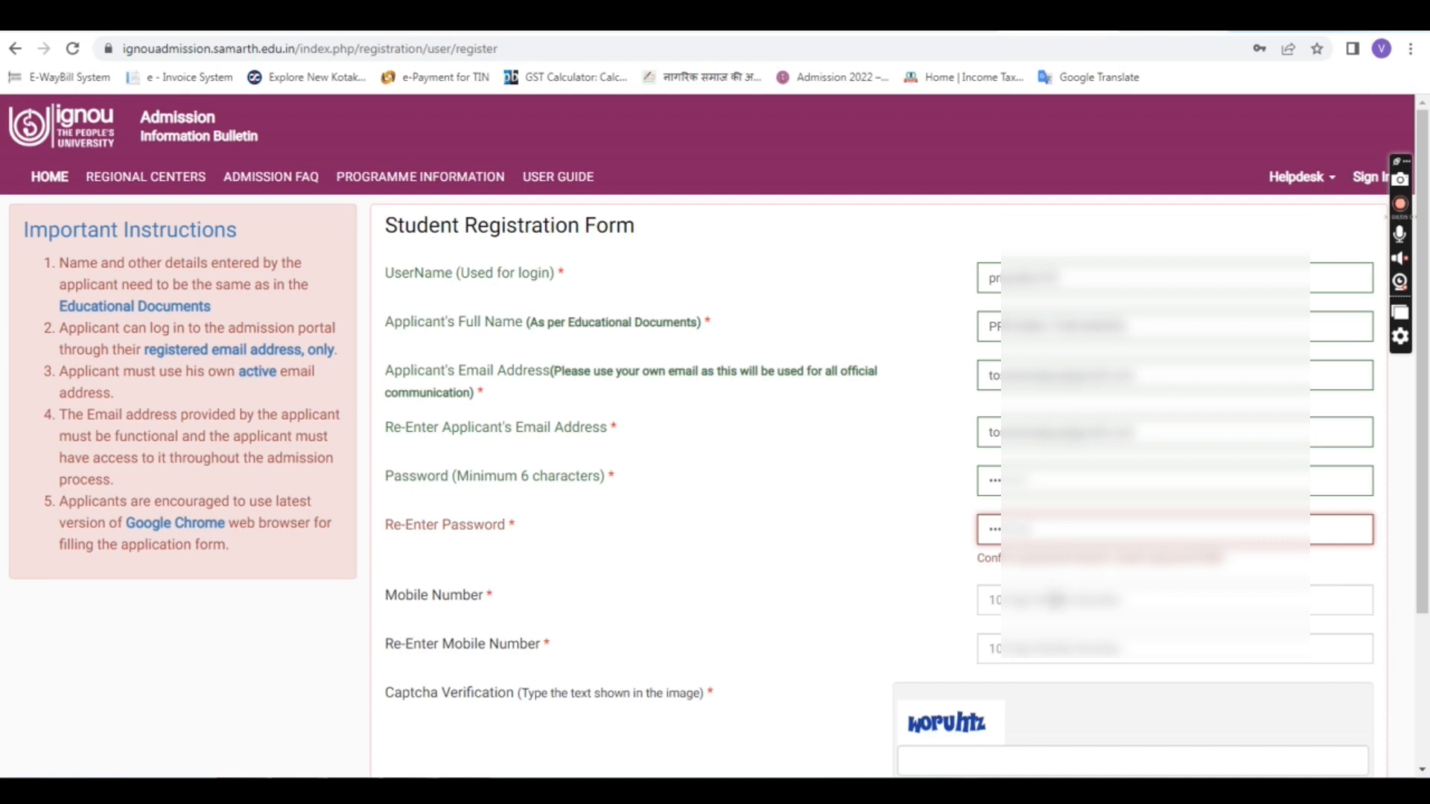
Step: Enter the mobile number and repeat it in the re-entry field
left_click(1055, 601)
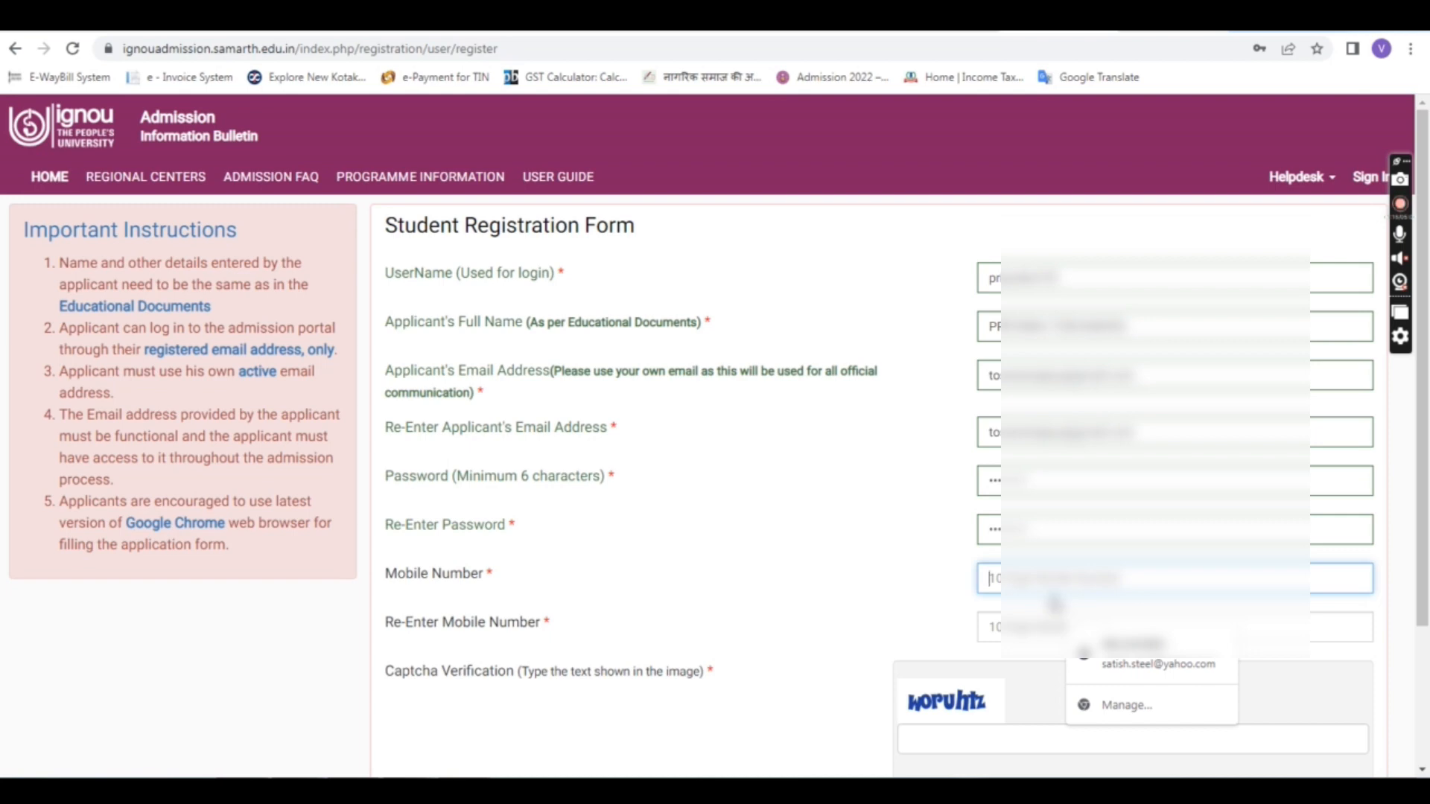
type("96")
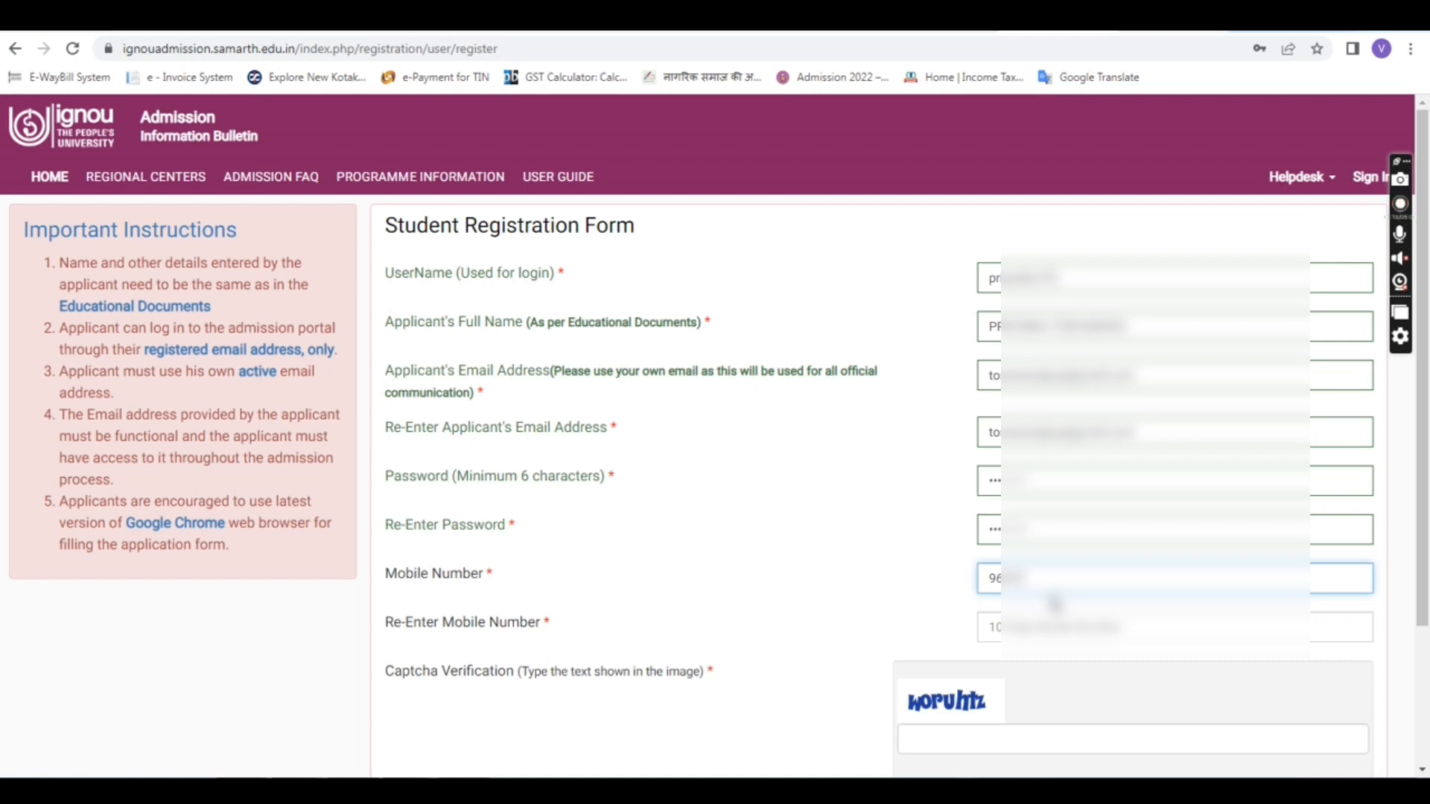
type("0000")
left_click(1052, 618)
type("9600000")
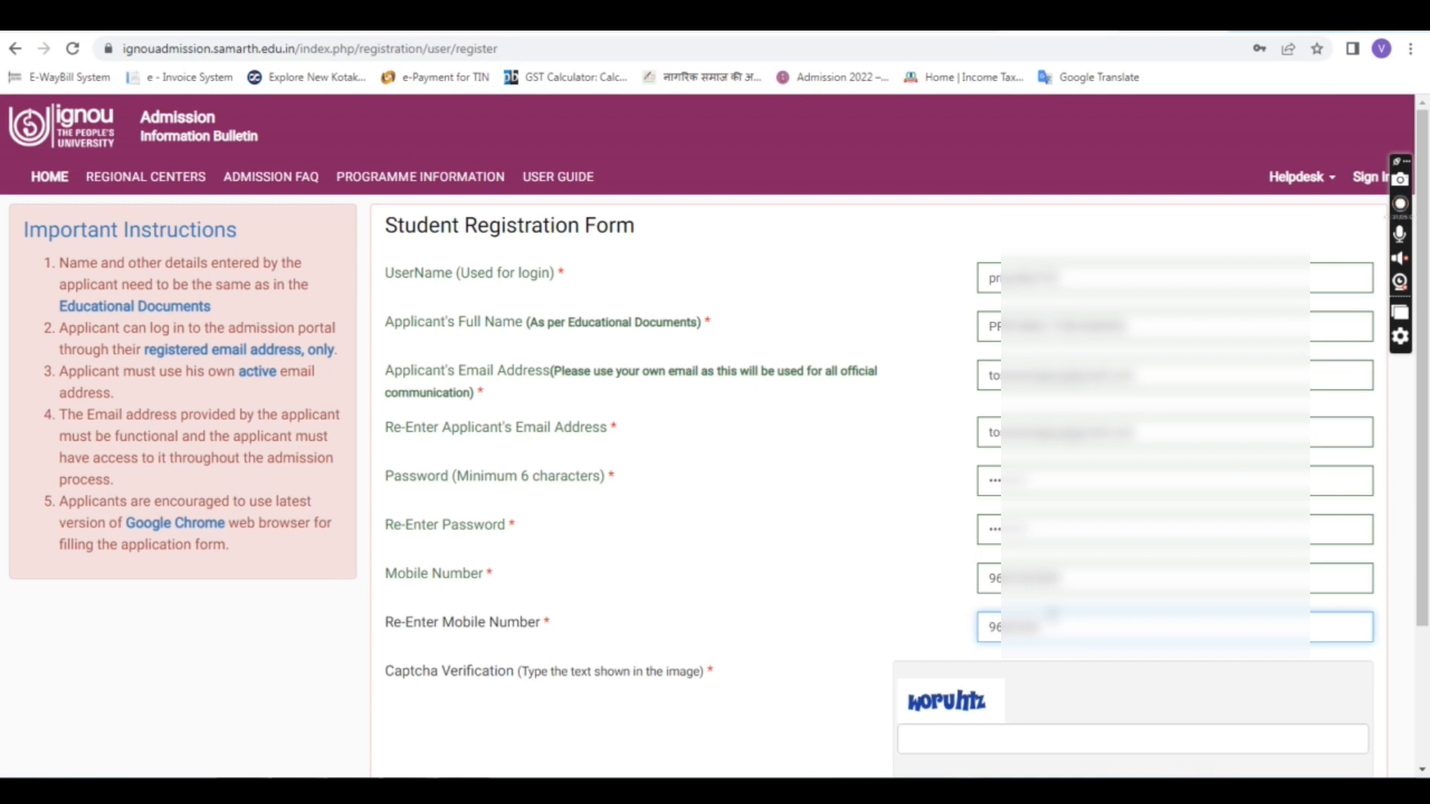
type("00")
left_click(875, 589)
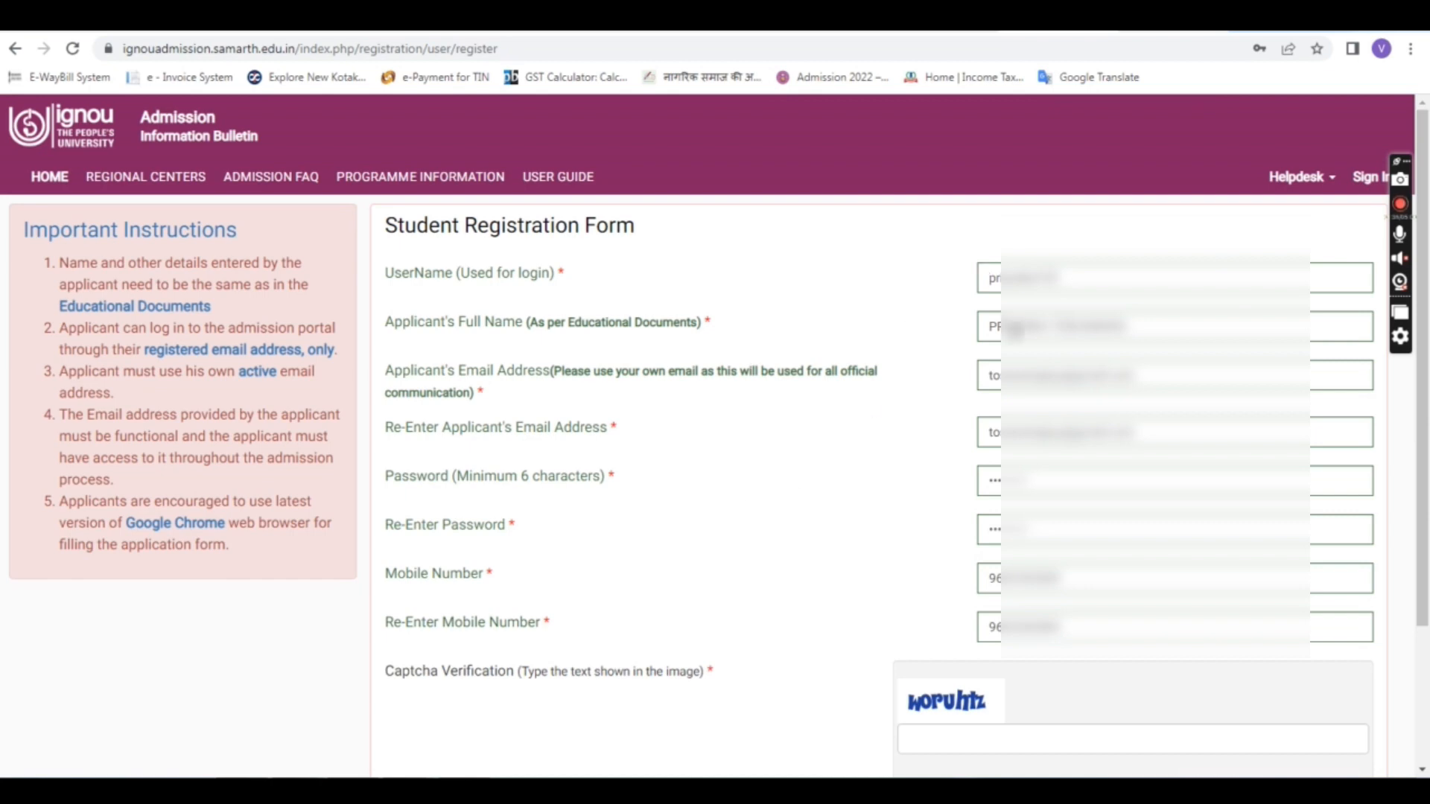
Step: Enter the refreshed captcha text and submit the registration
scroll(956, 406, "down", 1)
scroll(955, 406, "down", 2)
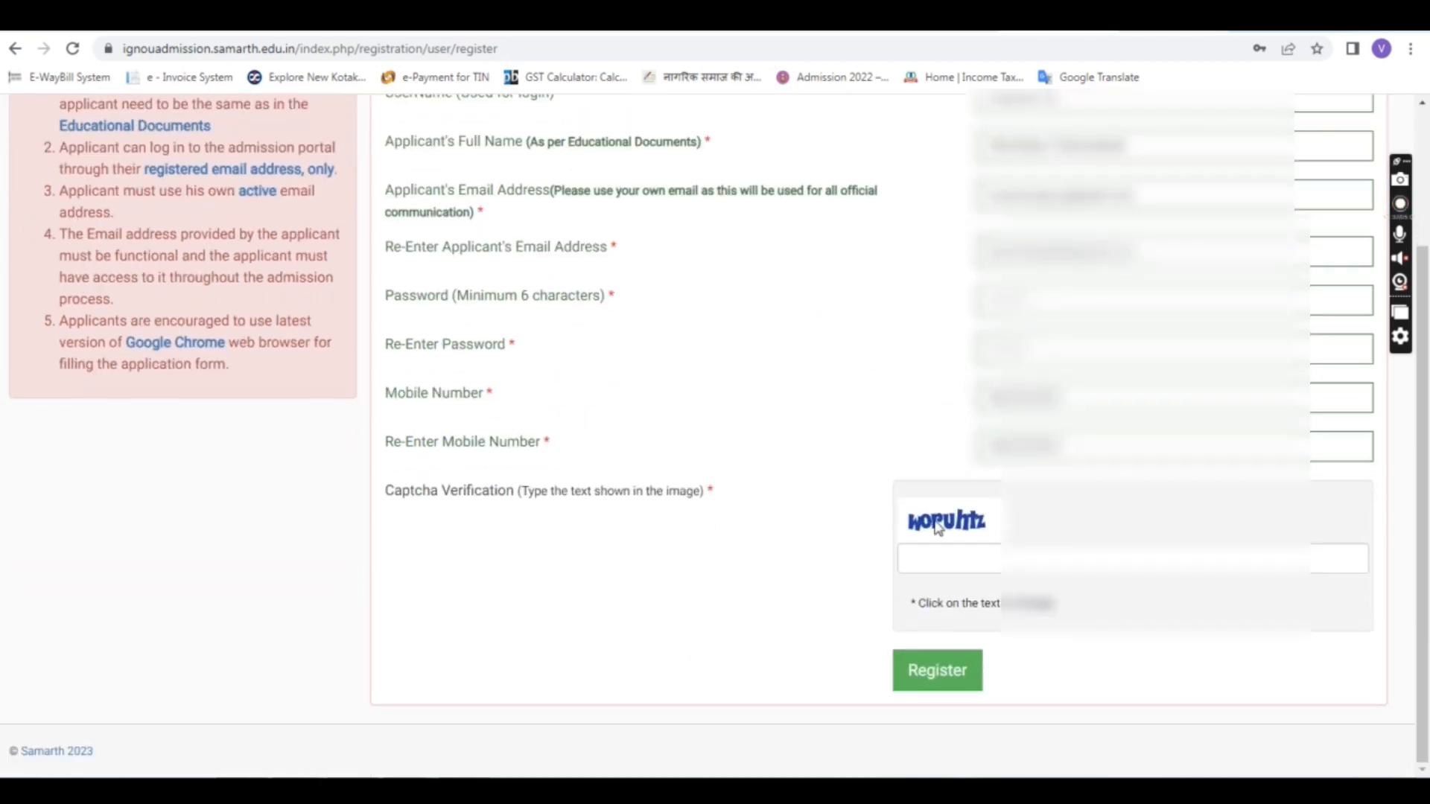
left_click(916, 559)
type("bhgera")
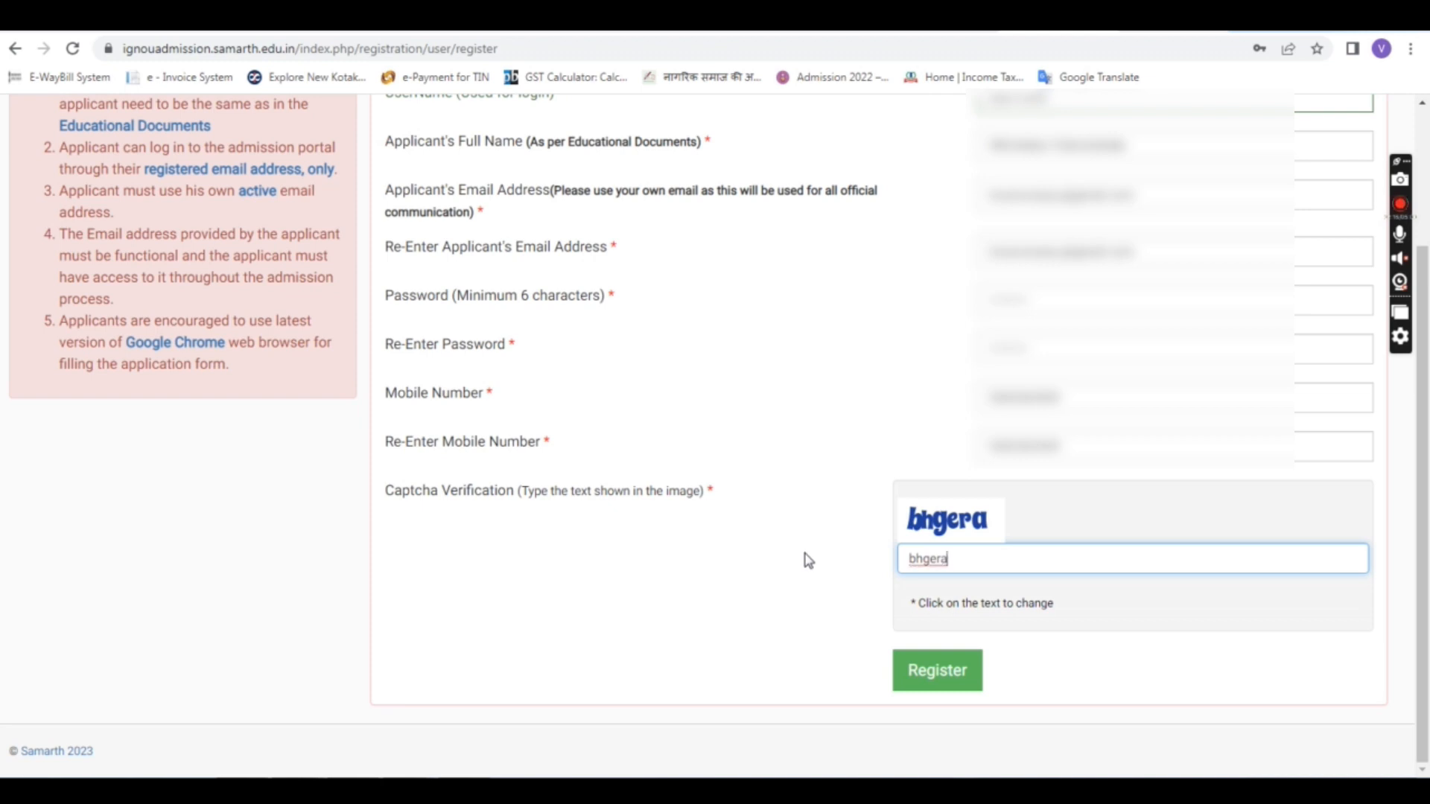
left_click(966, 678)
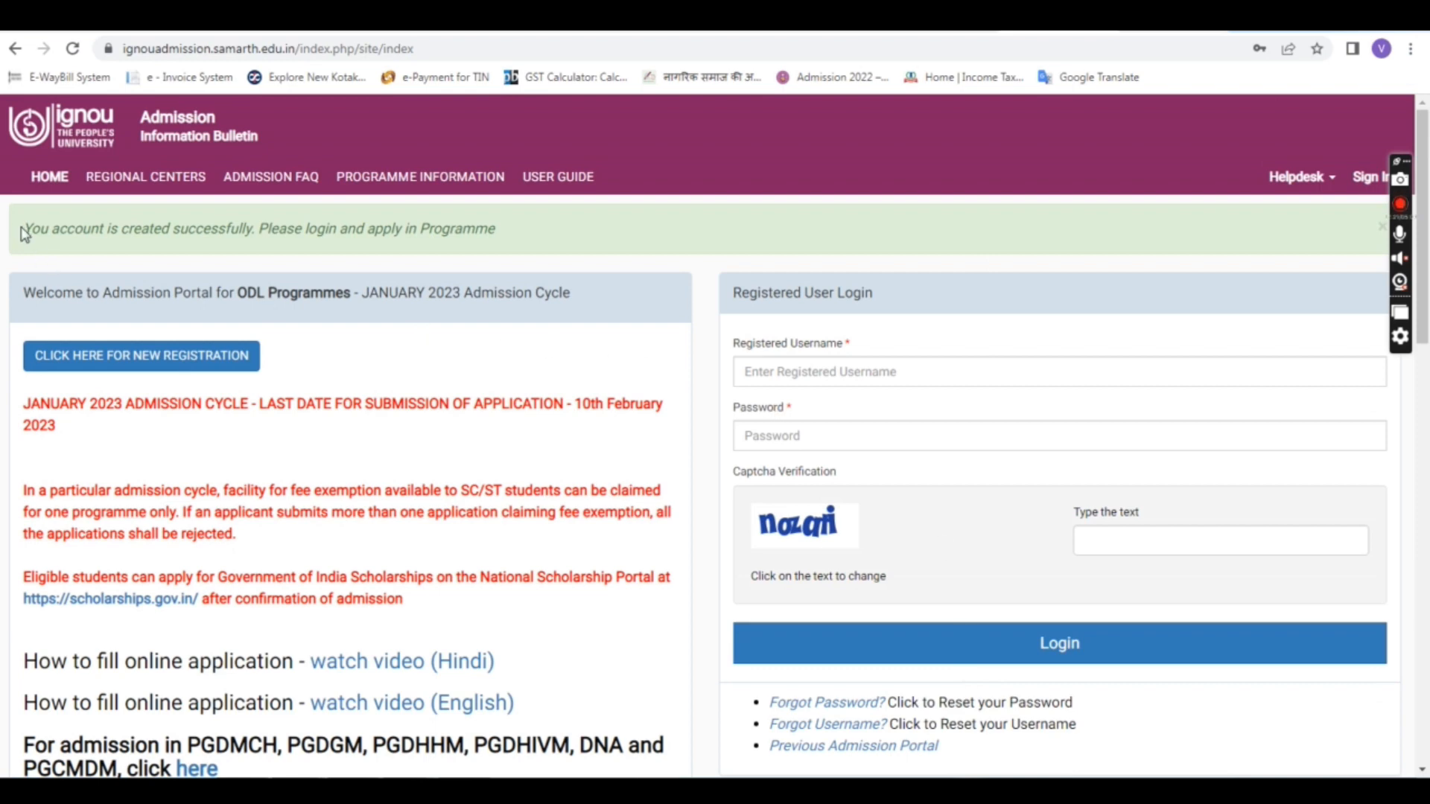
Step: Highlight the account-created success message on the home page
left_click_drag(25, 233, 503, 248)
left_click(296, 228)
triple_click(301, 229)
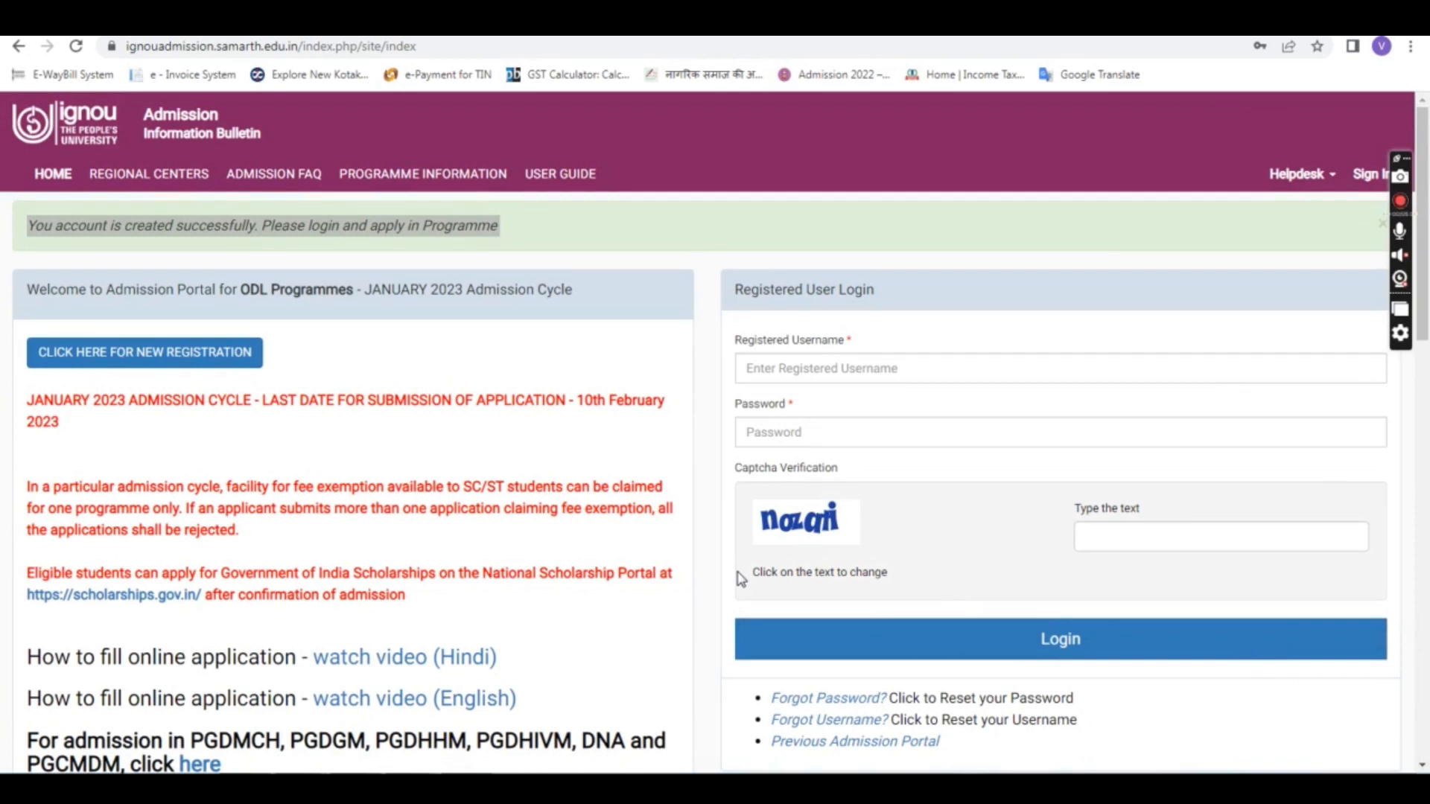
Step: Log in with the registered username, password and captcha text
left_click(781, 365)
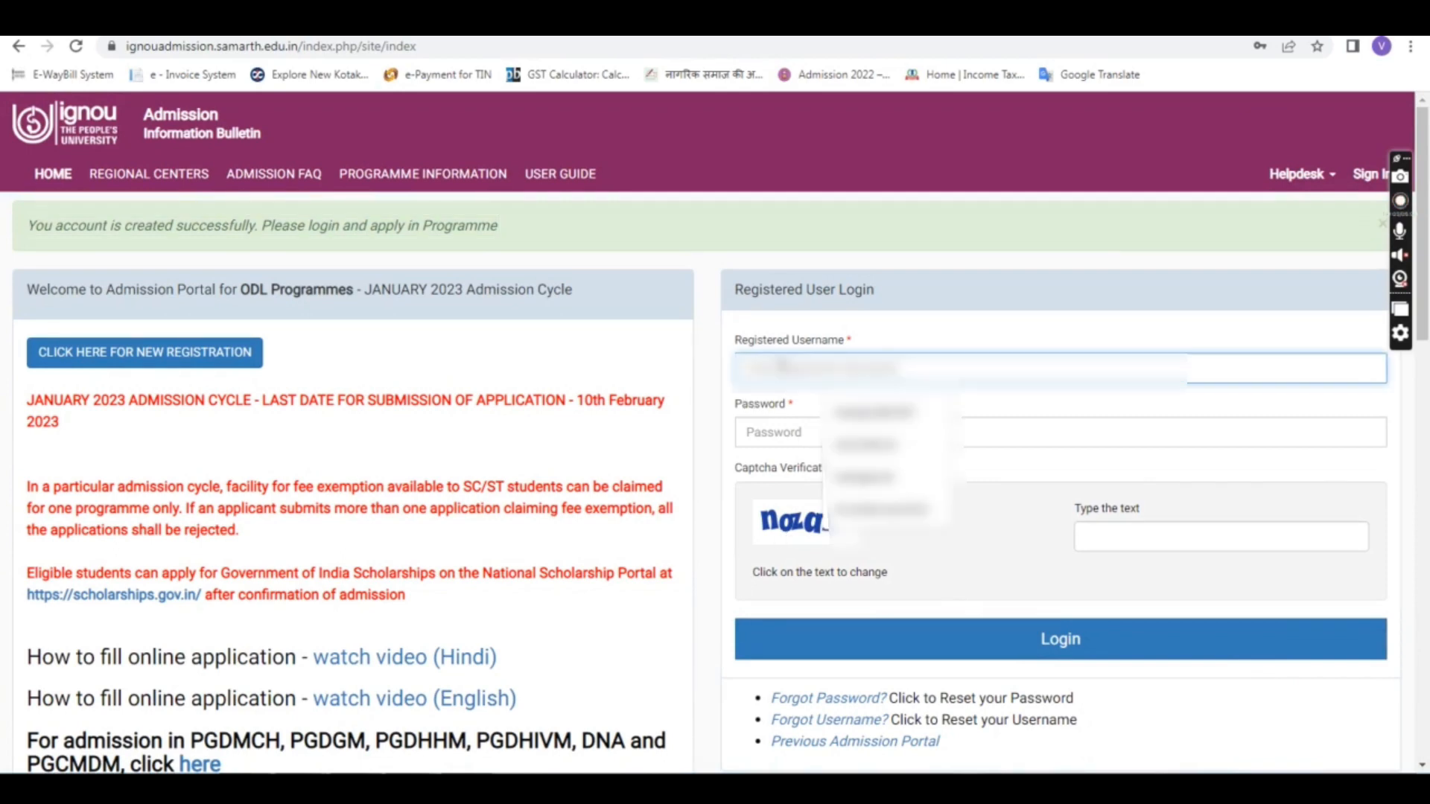
type("**")
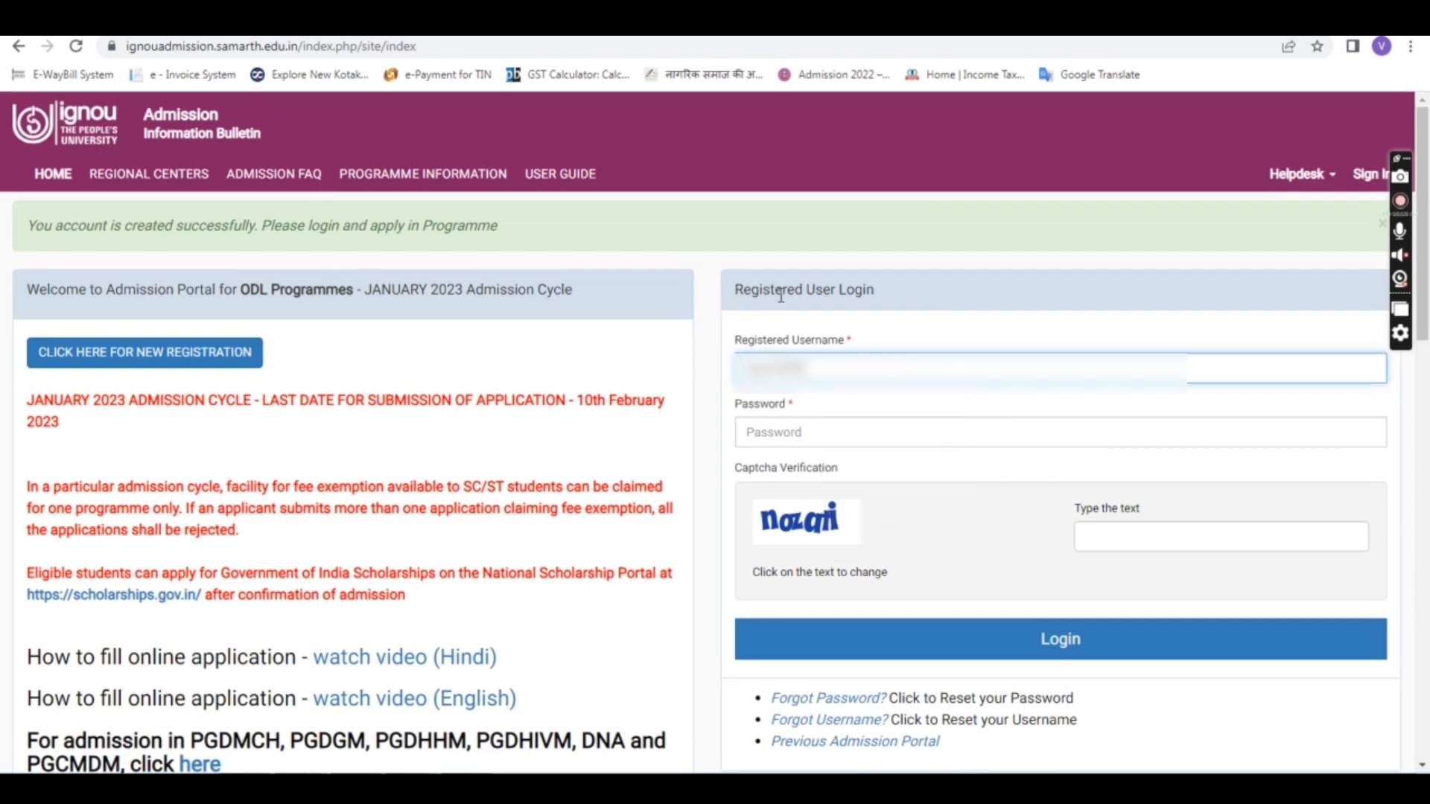
left_click(804, 438)
type("*")
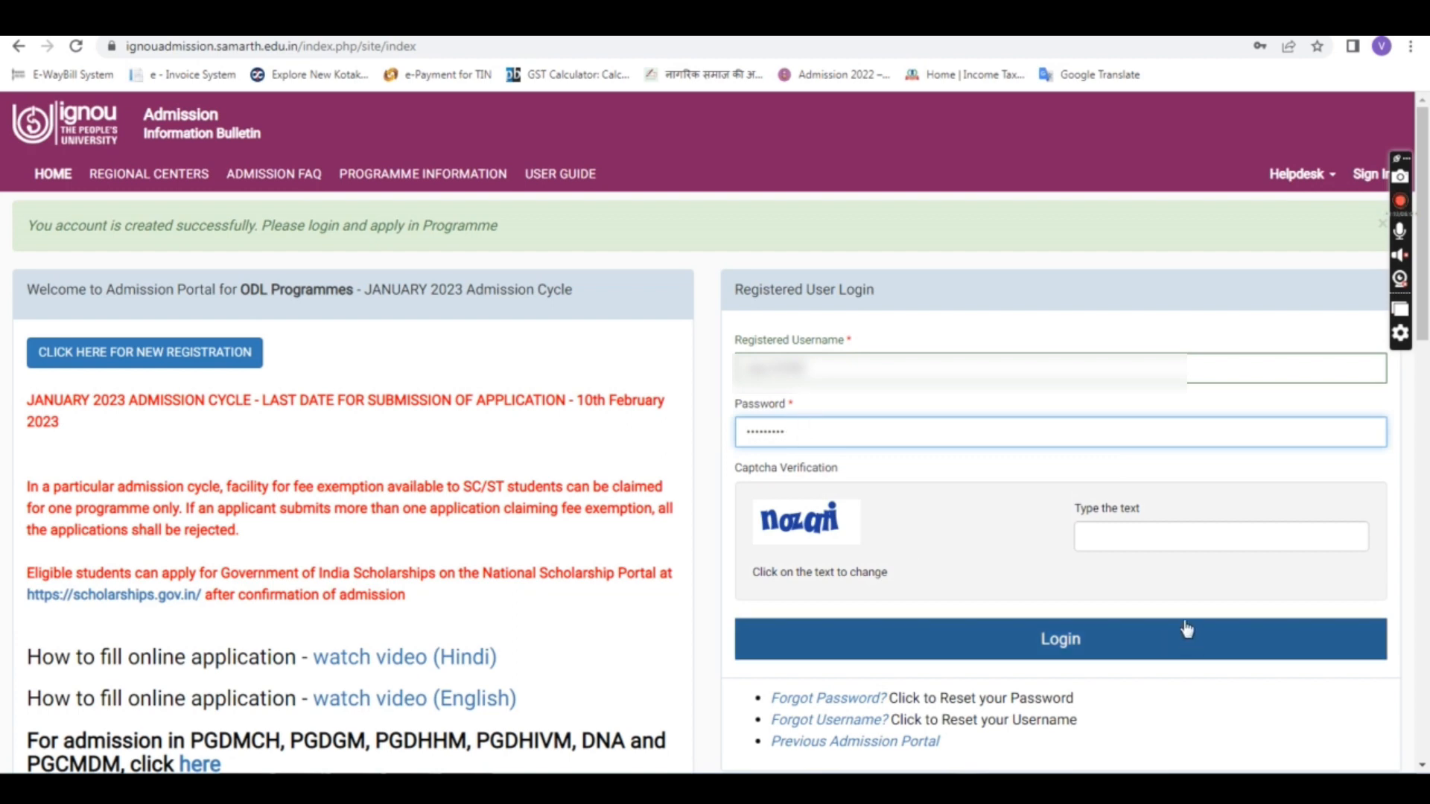
left_click(1167, 531)
type("nazati")
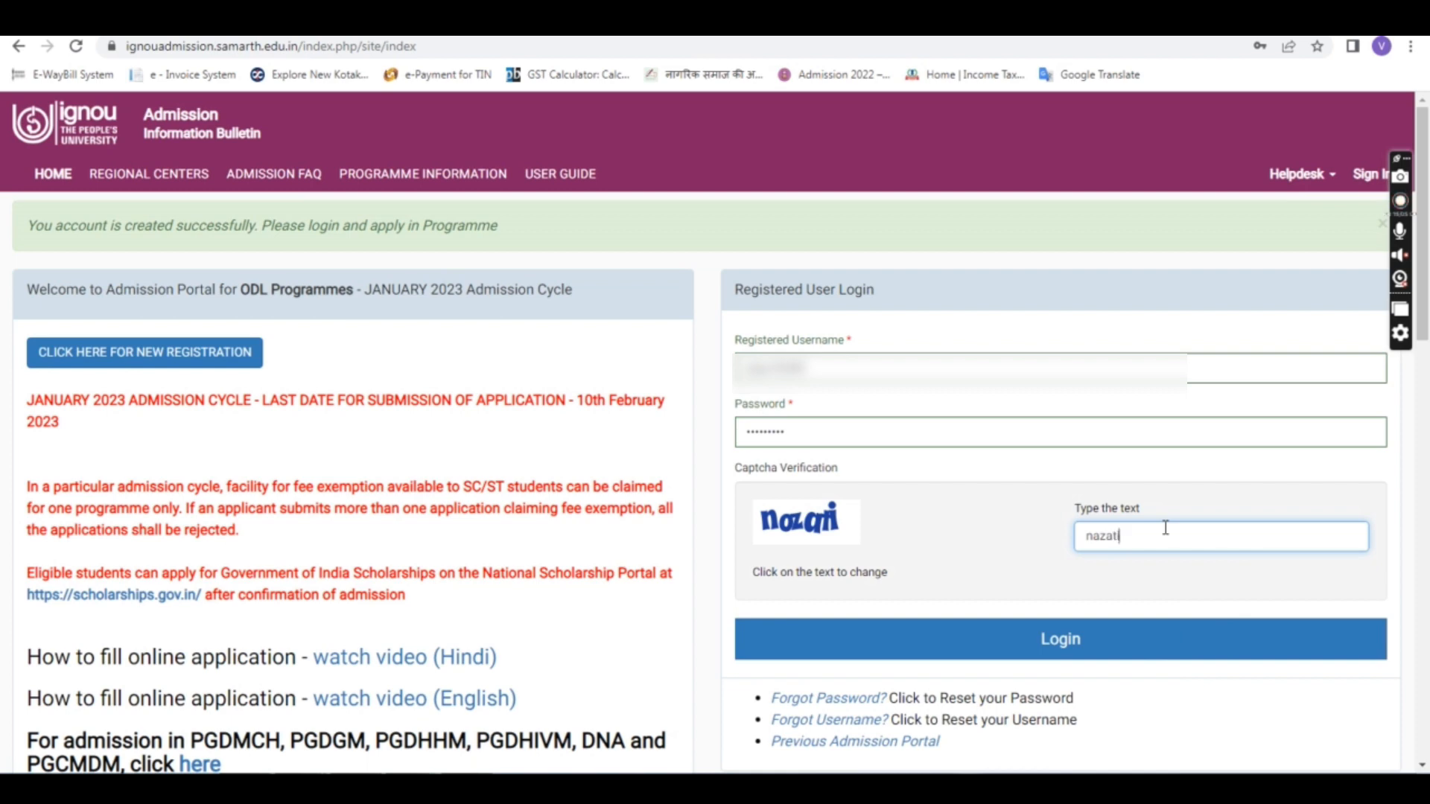
left_click(1081, 635)
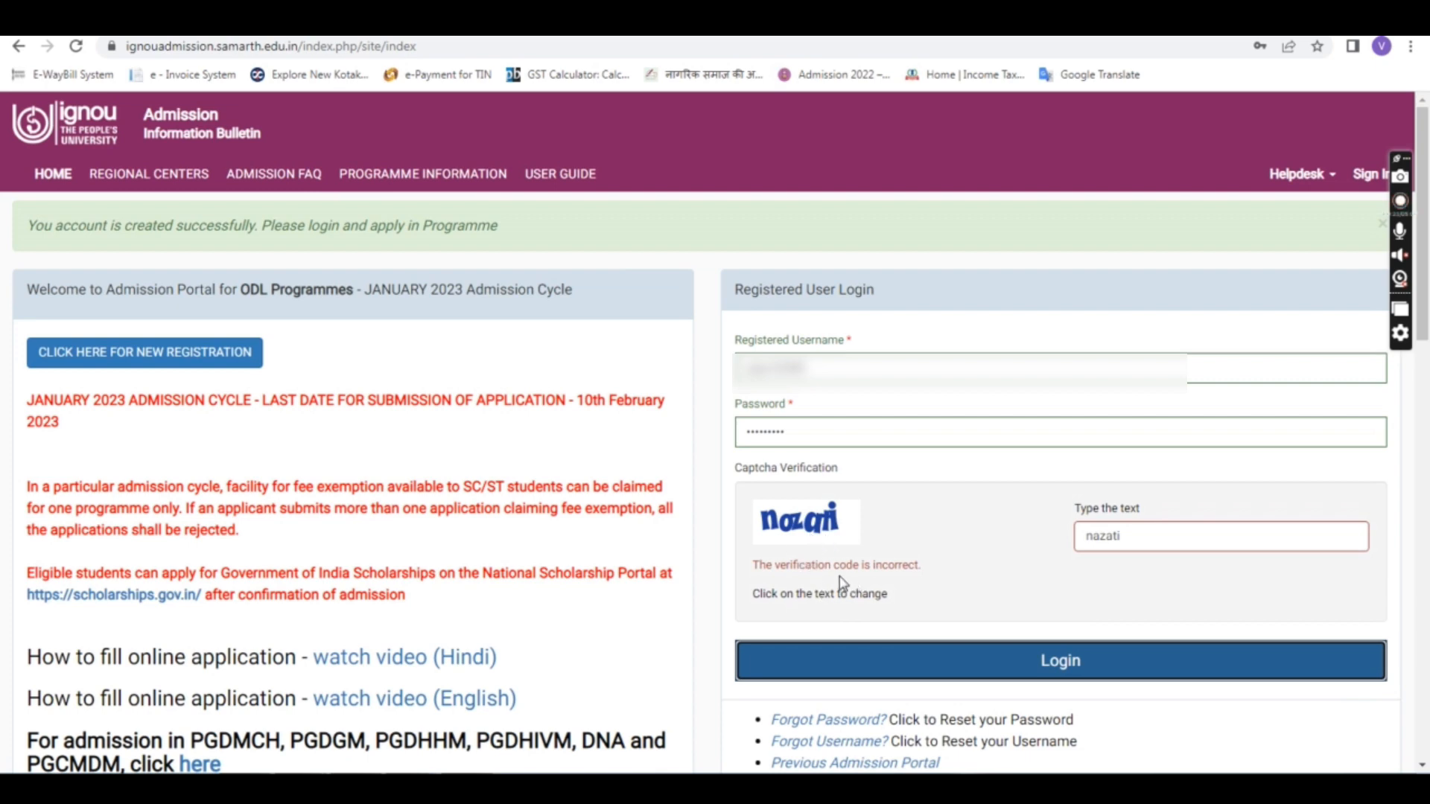
Step: After the captcha error, refresh the captcha, replace the wrong text and log in again
left_click(816, 594)
left_click(797, 538)
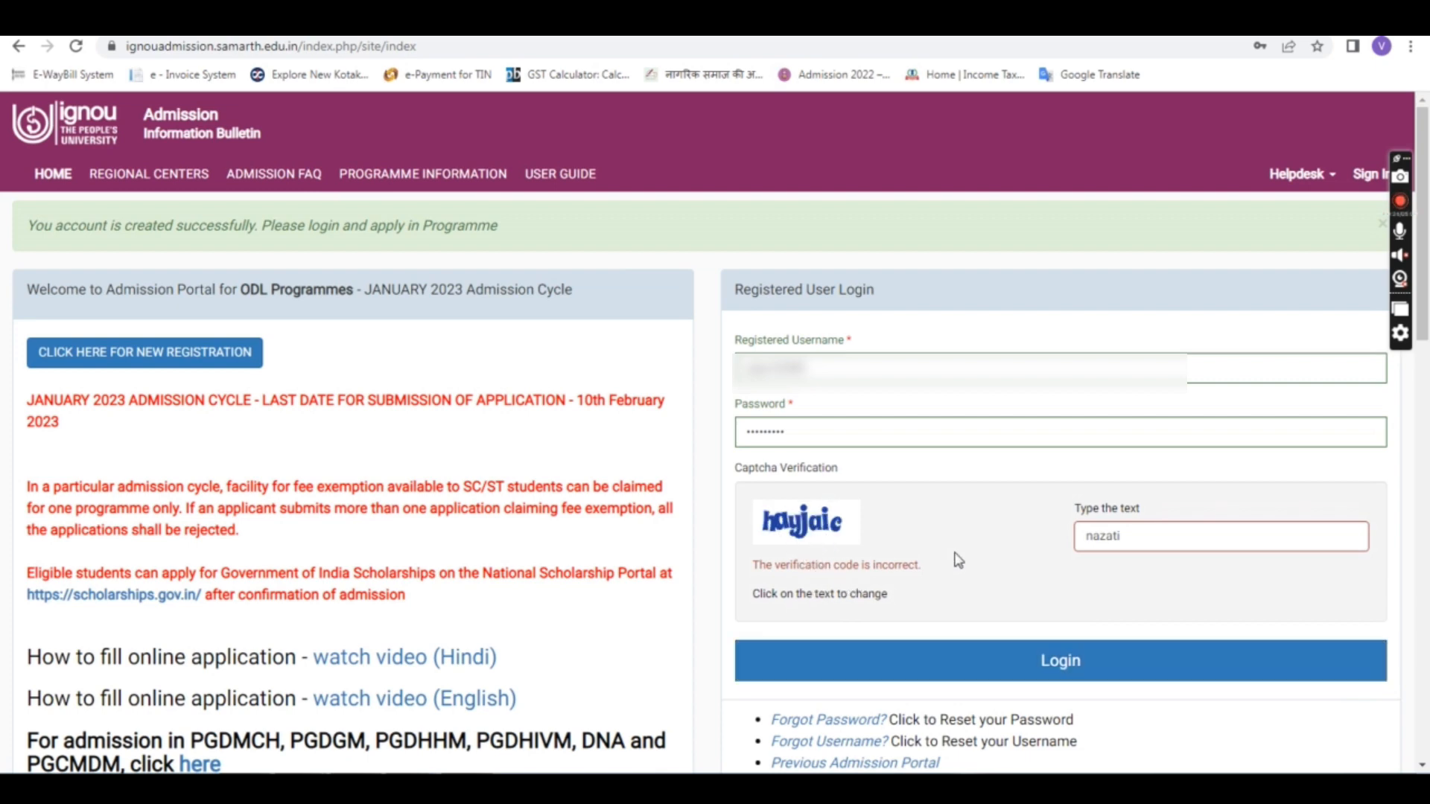
left_click_drag(1165, 529, 1039, 547)
type("ha")
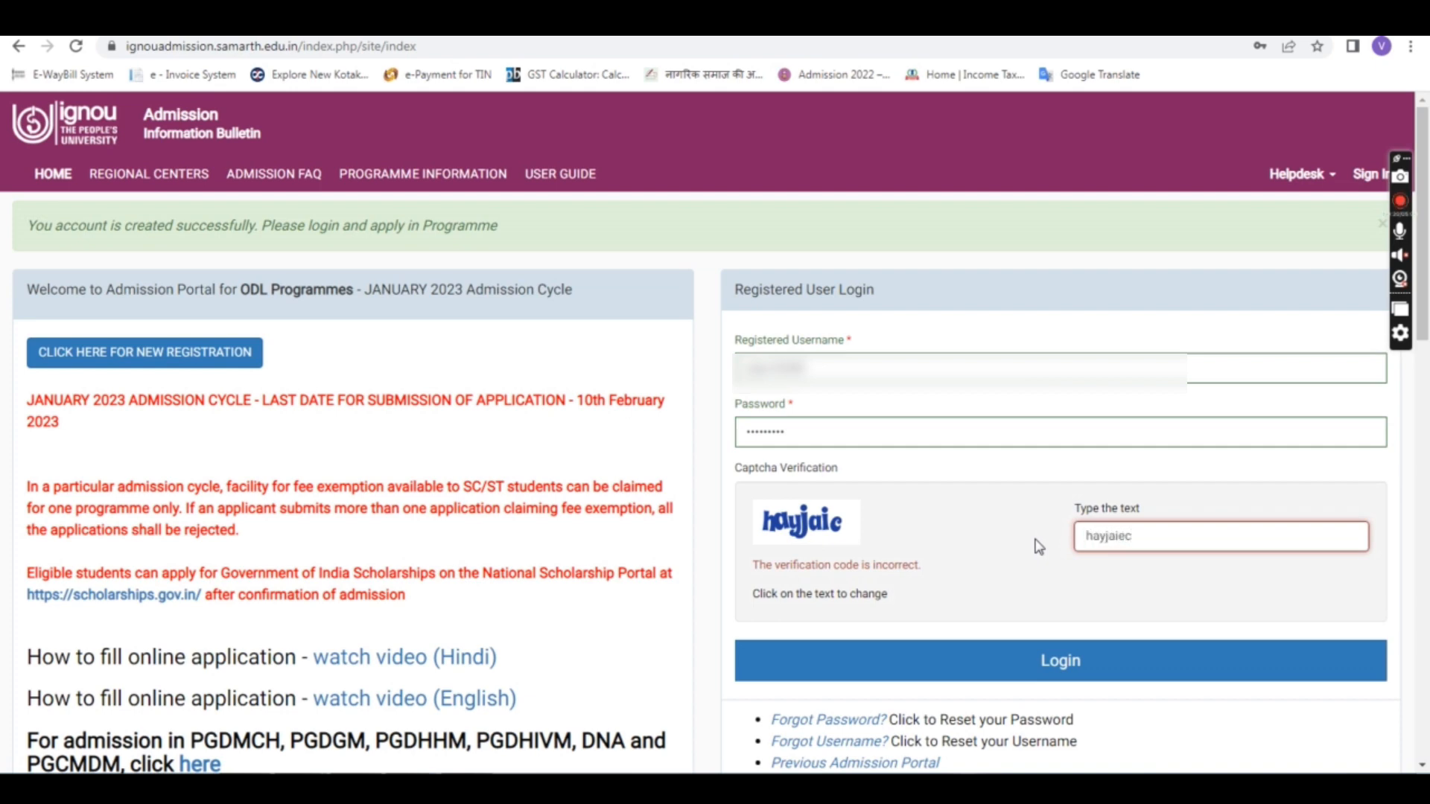
type("yjaic")
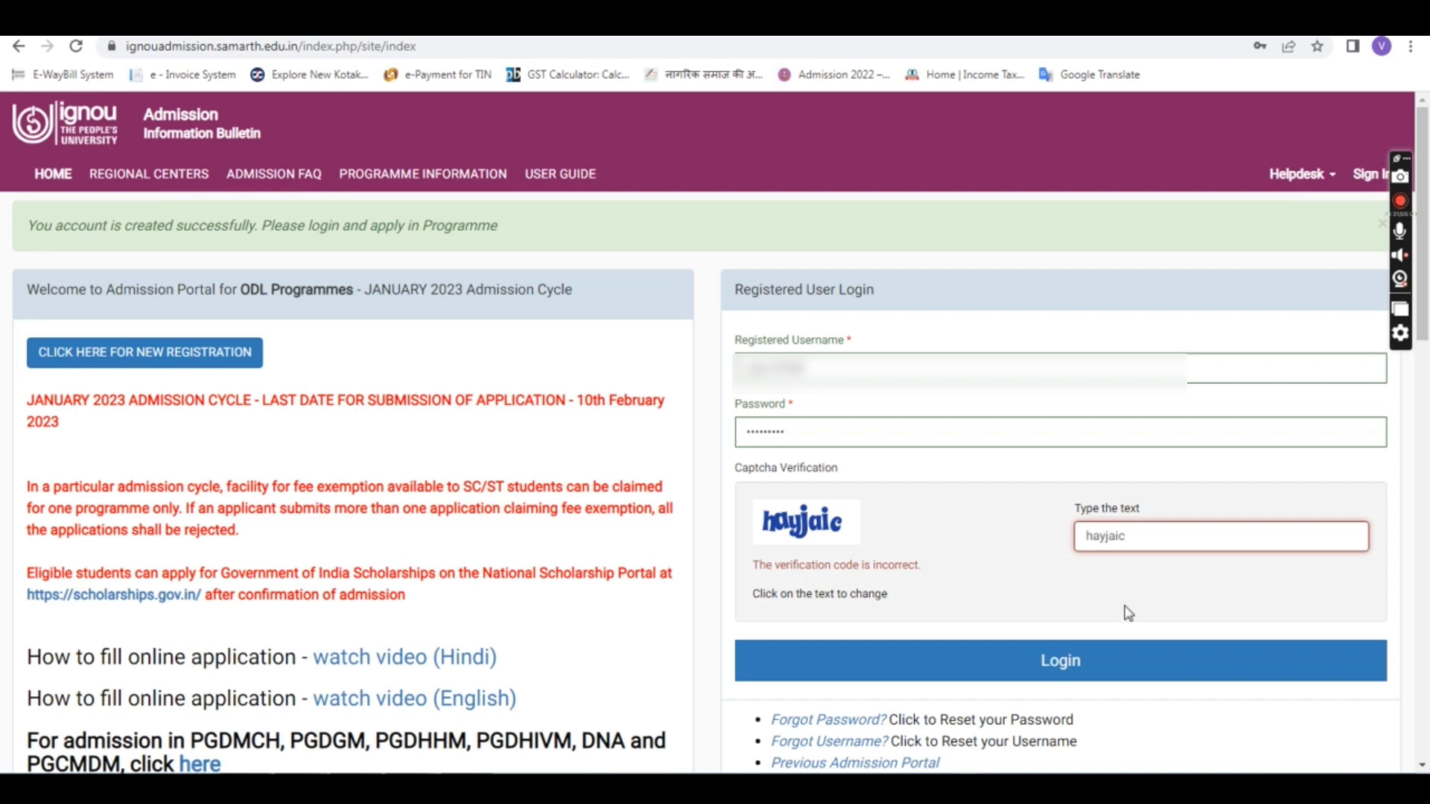
left_click(1033, 674)
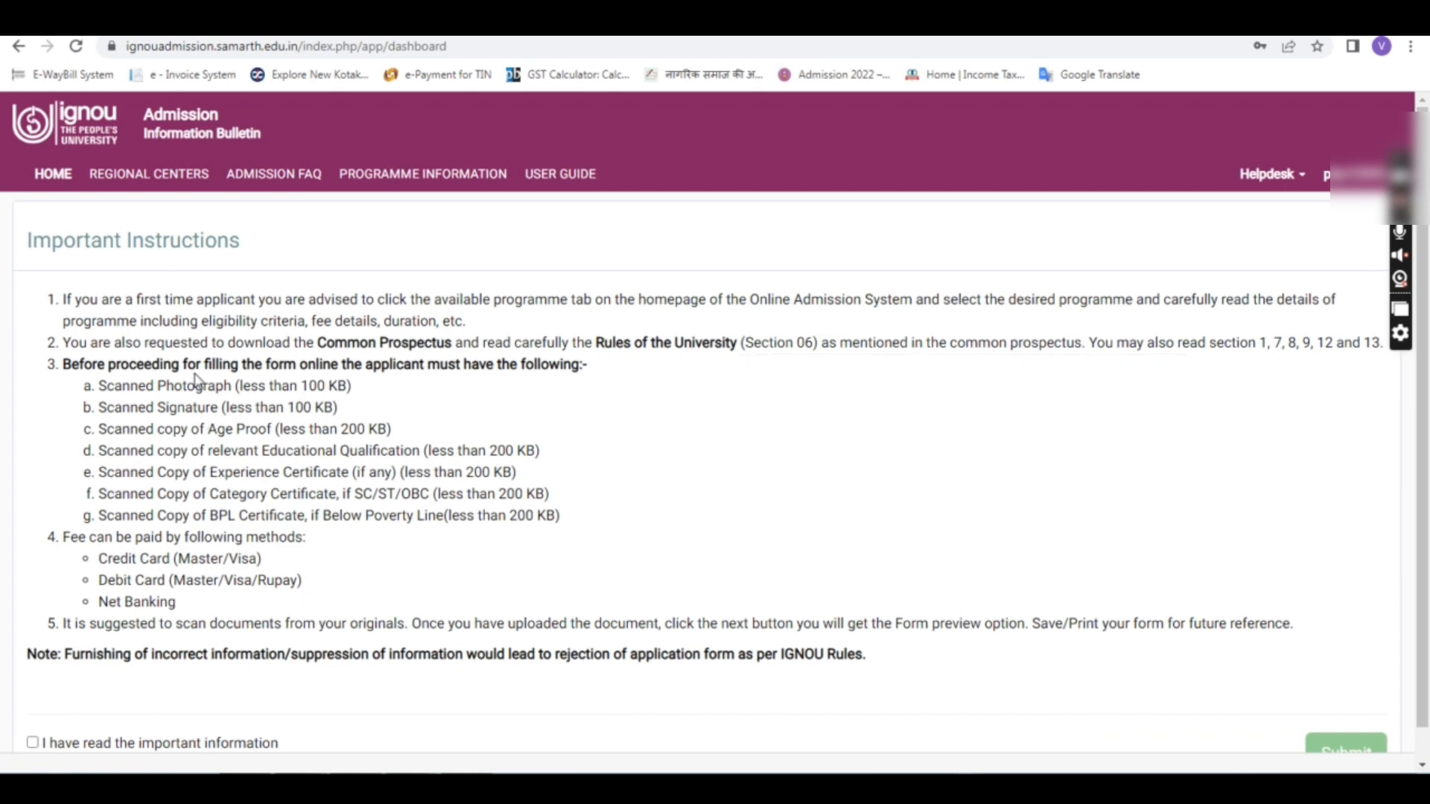
Step: Highlight the Important Instructions heading and the photograph, signature and age-proof requirements
left_click_drag(32, 239, 237, 243)
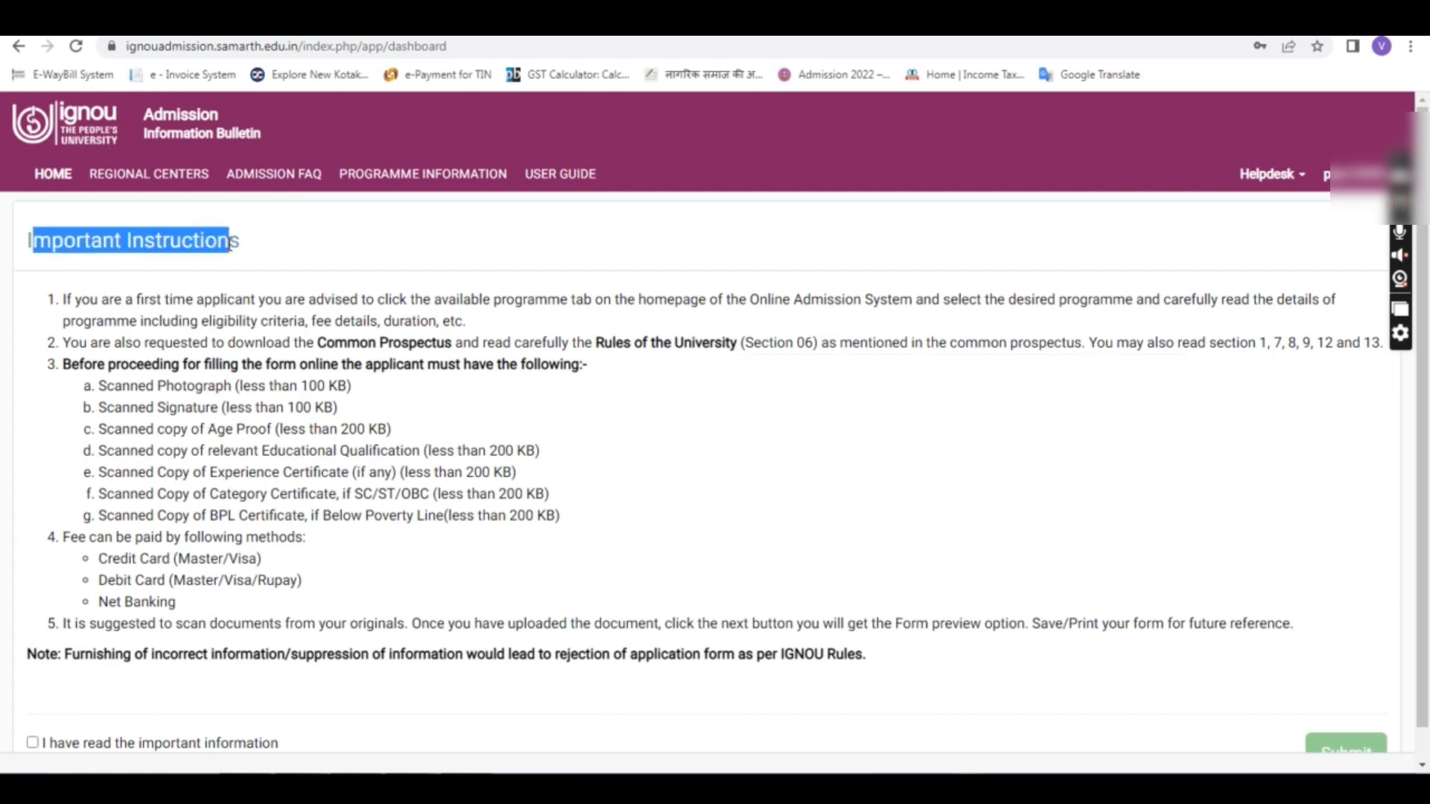
left_click(254, 345)
left_click_drag(102, 385, 339, 408)
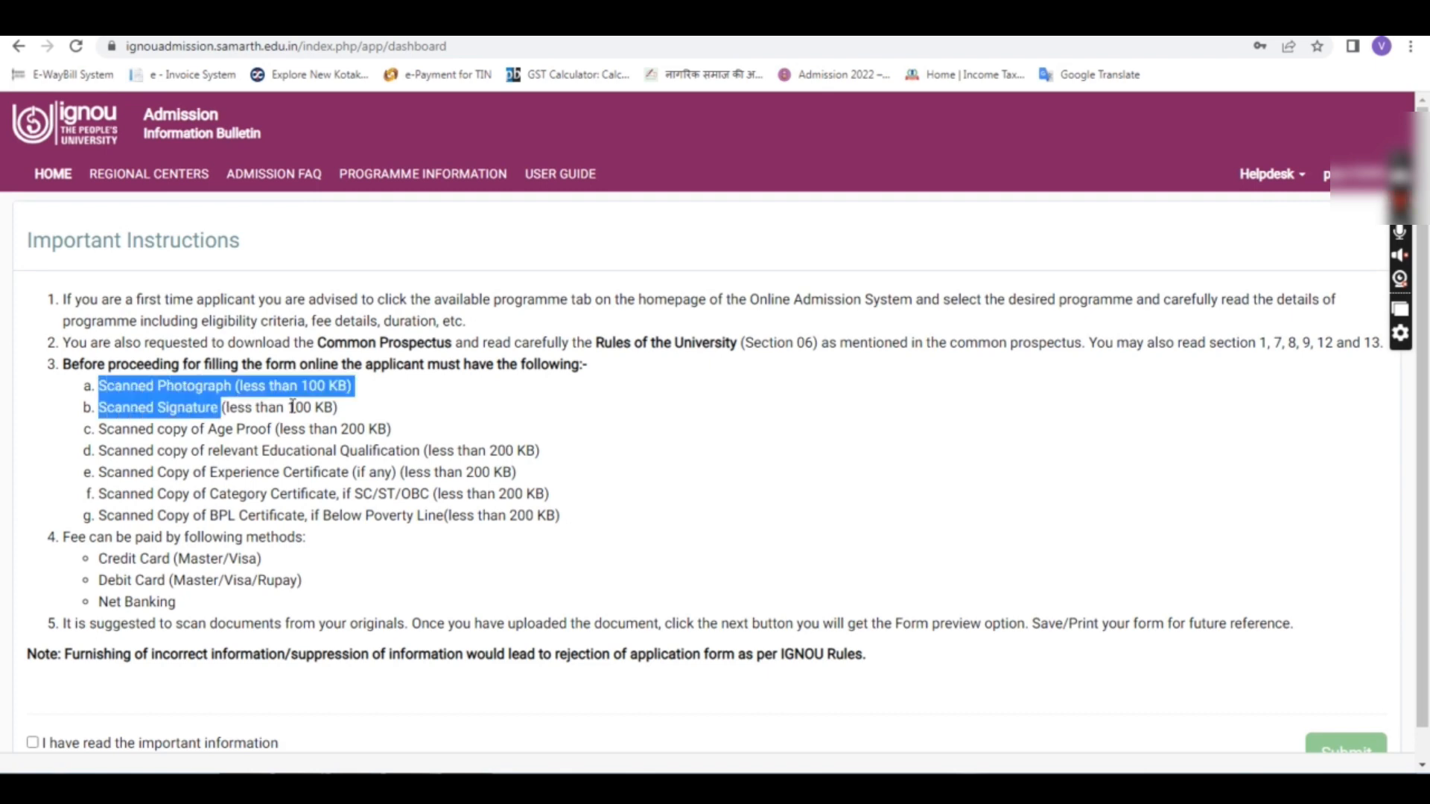
left_click(186, 414)
left_click_drag(113, 404, 247, 429)
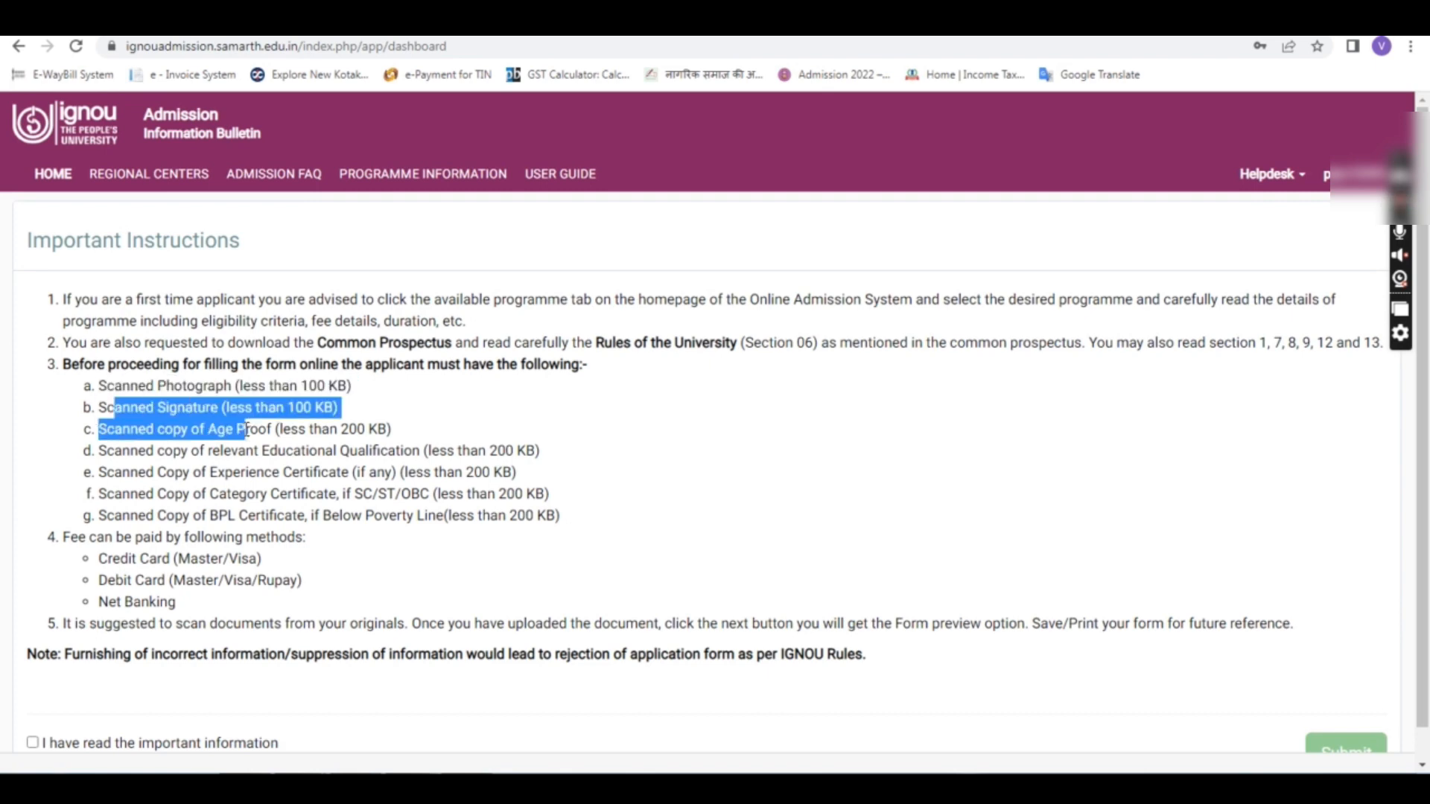
left_click(118, 448)
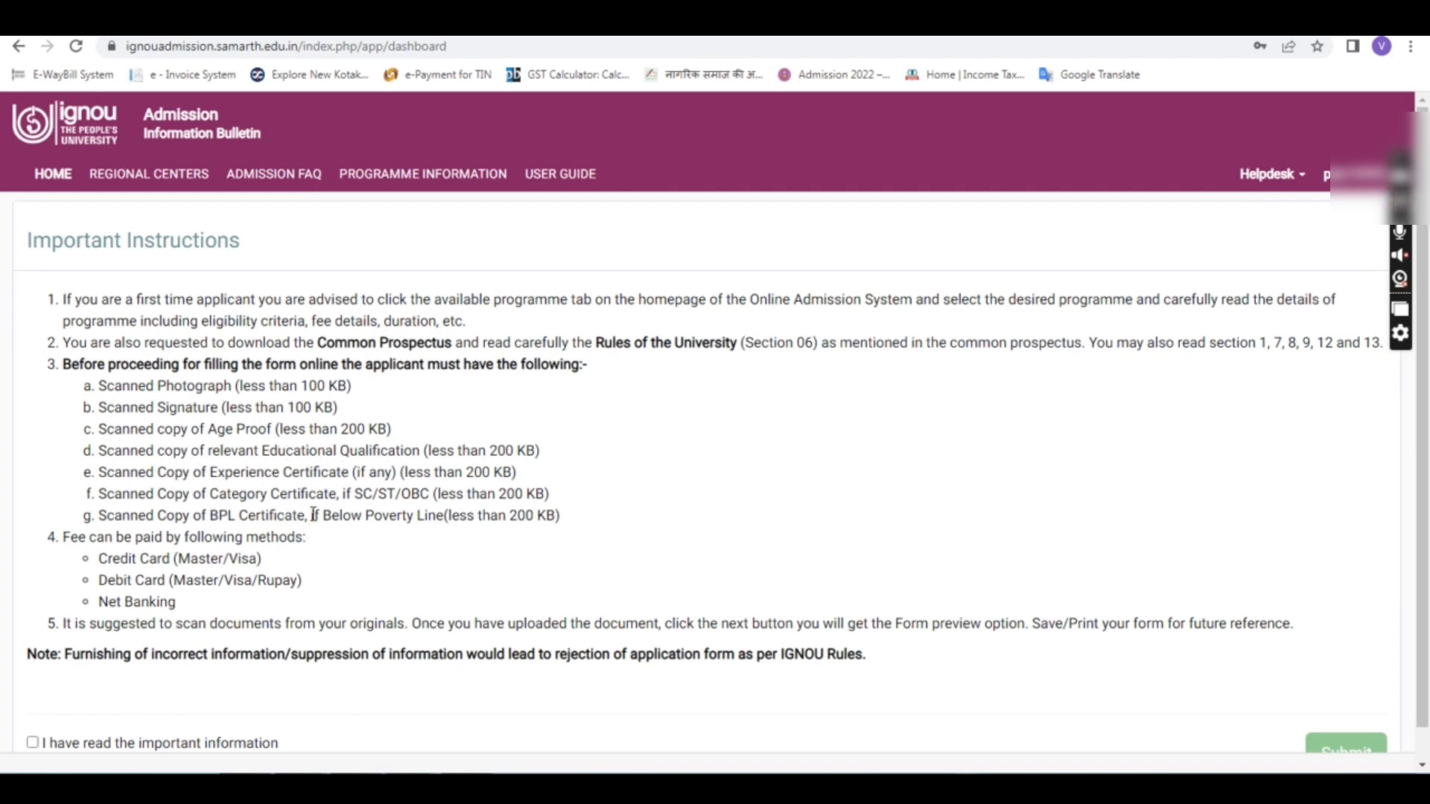
Step: Confirm having read the important instructions and submit to start the admission form
scroll(313, 514, "down", 1)
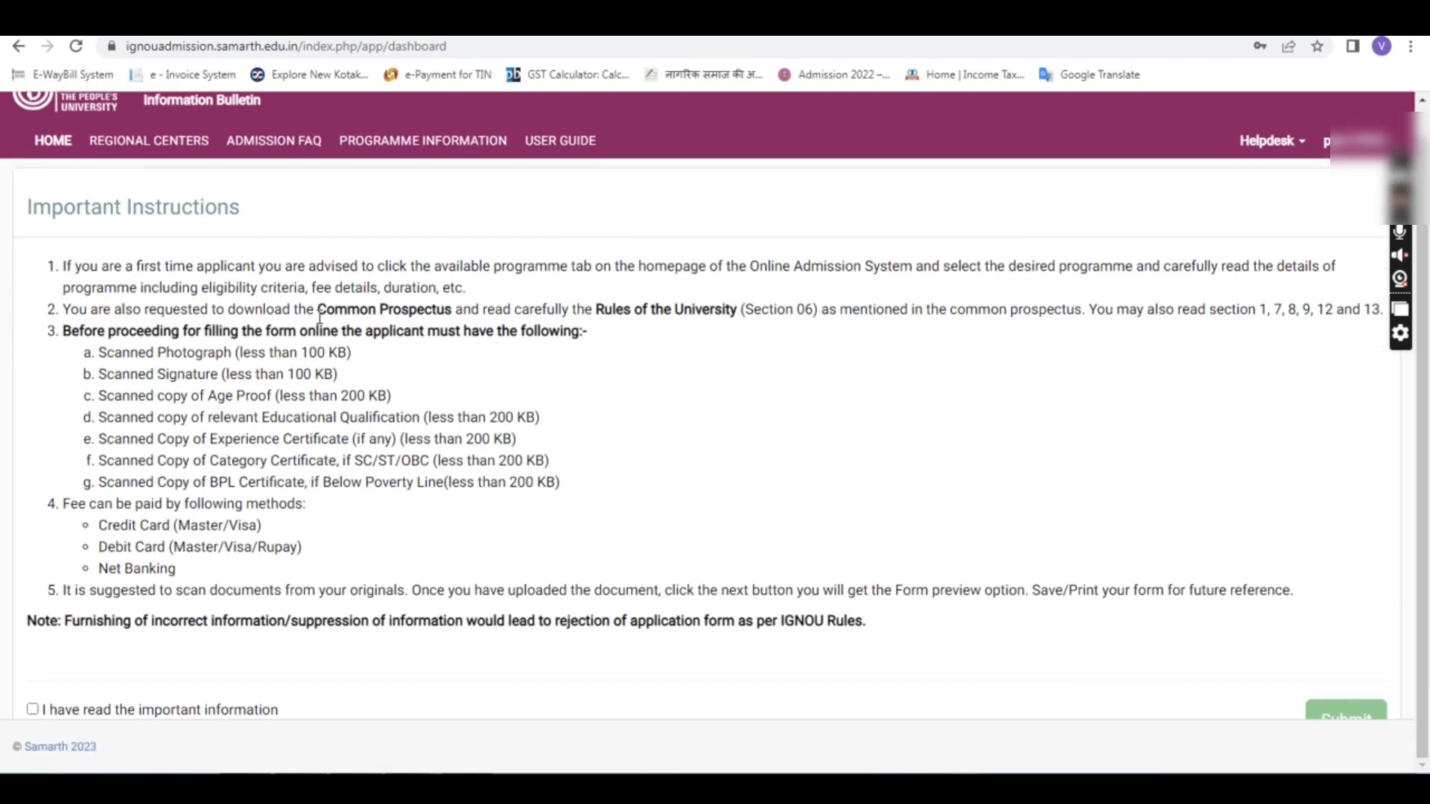
left_click(34, 710)
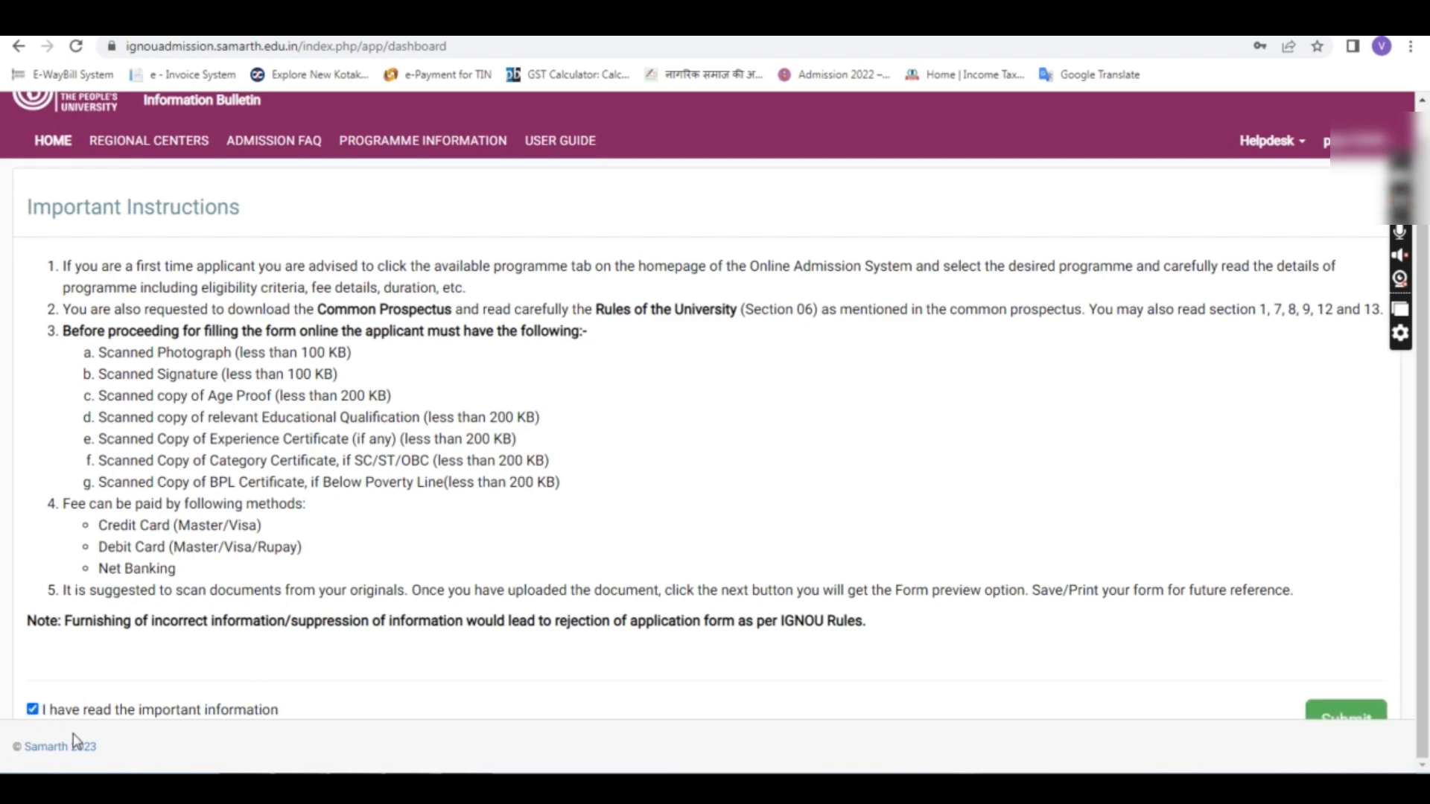
left_click(1333, 717)
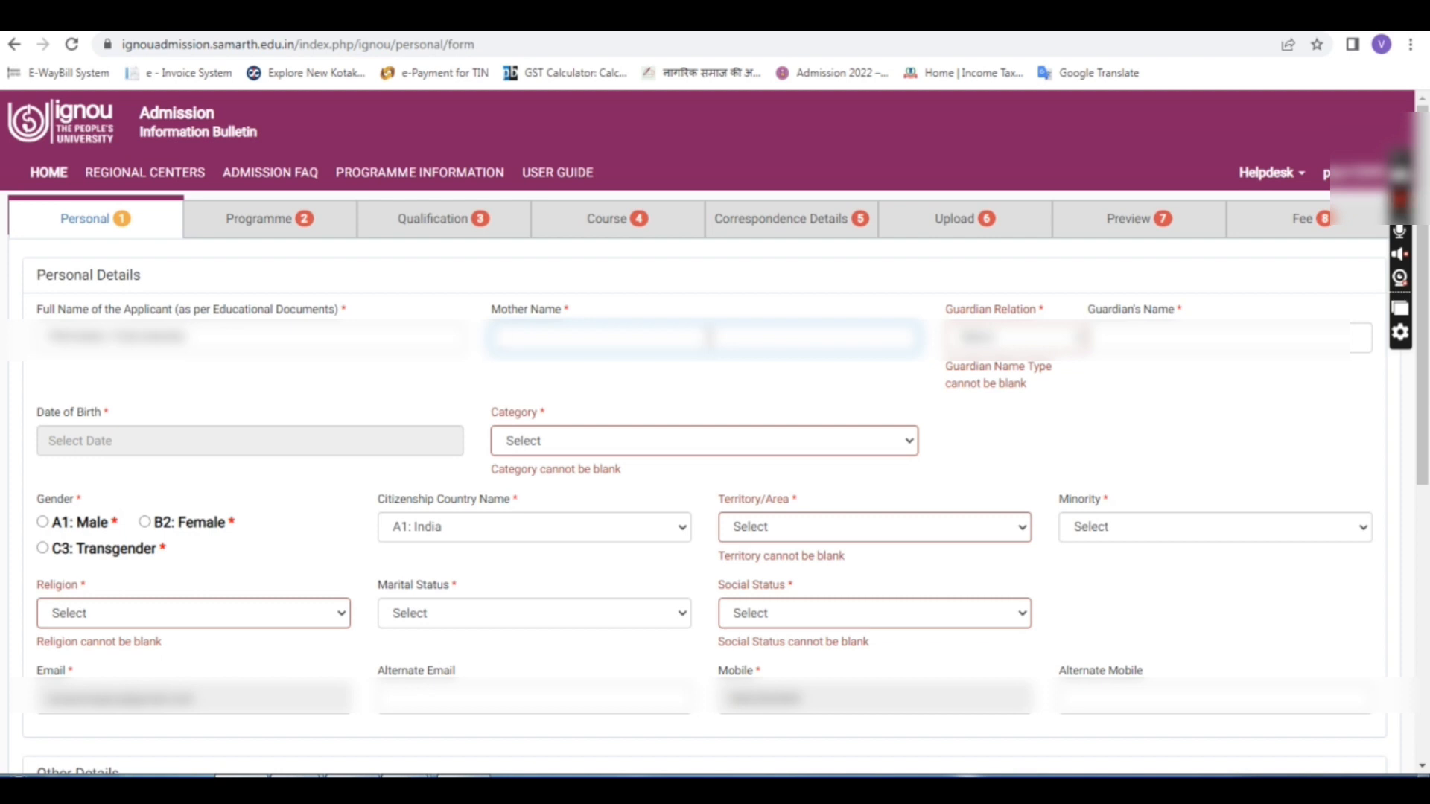
Step: Enter the mother's name, set Guardian Relation to Husband's, and enter the guardian's name
type("ASHA")
left_click(917, 393)
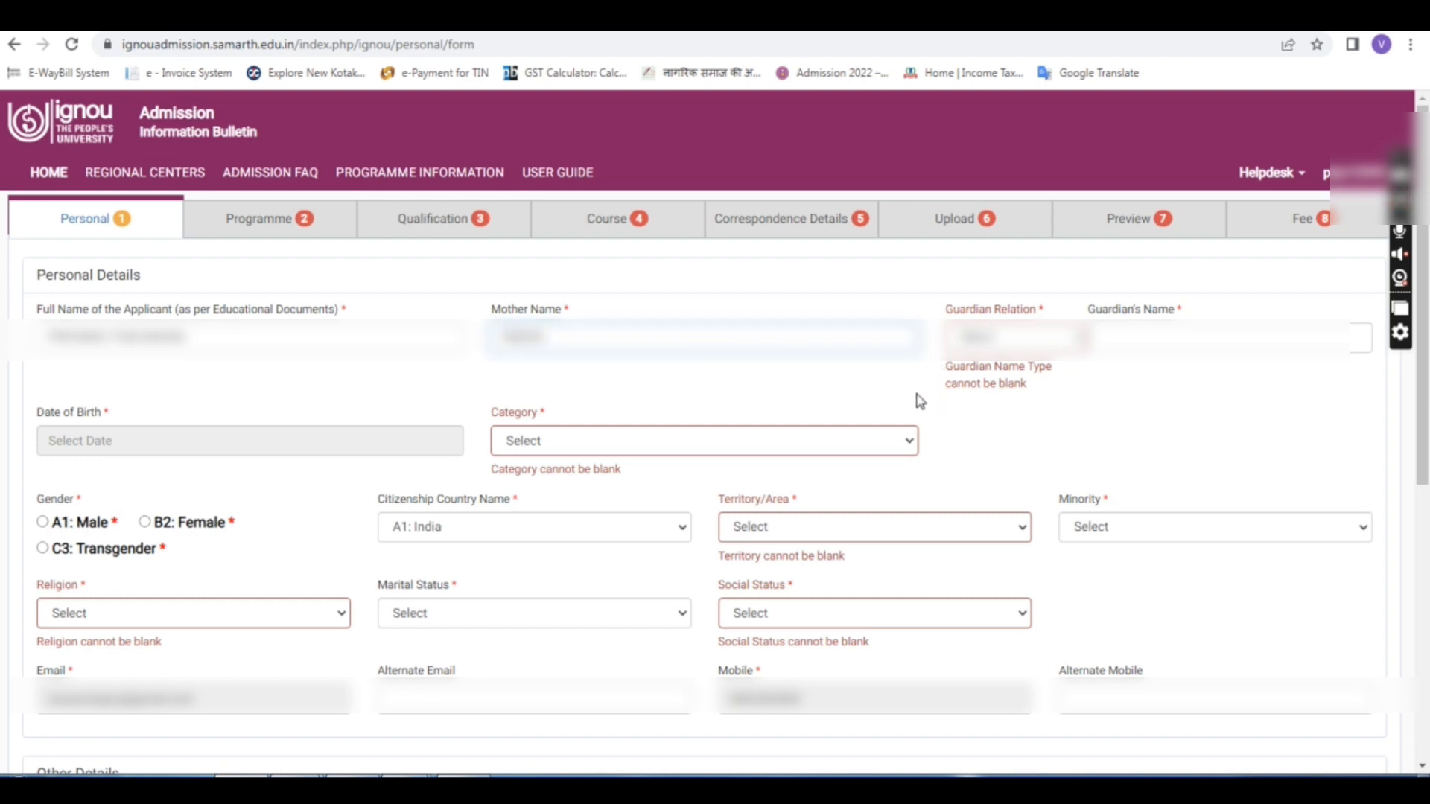
left_click(1022, 342)
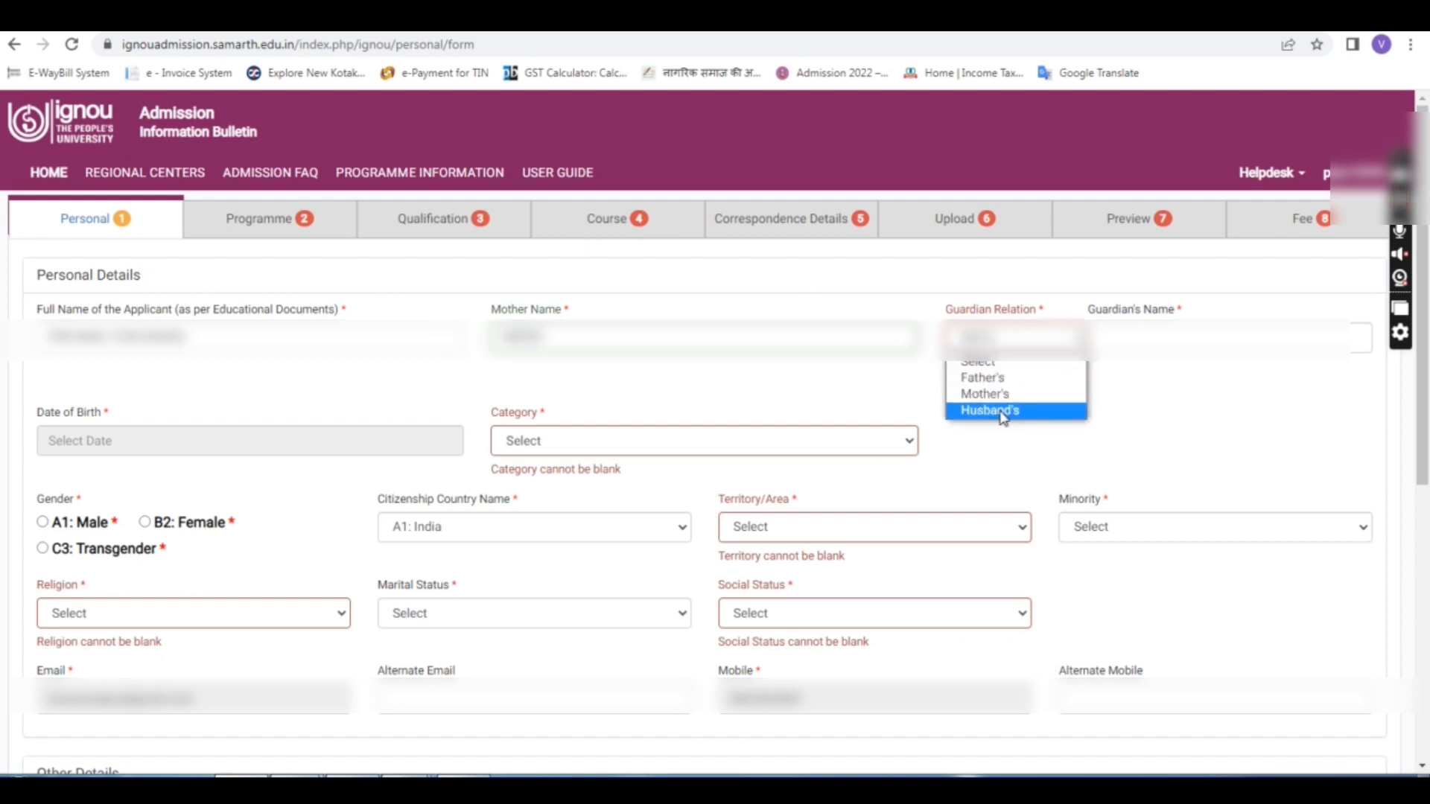
left_click(999, 380)
left_click(1156, 332)
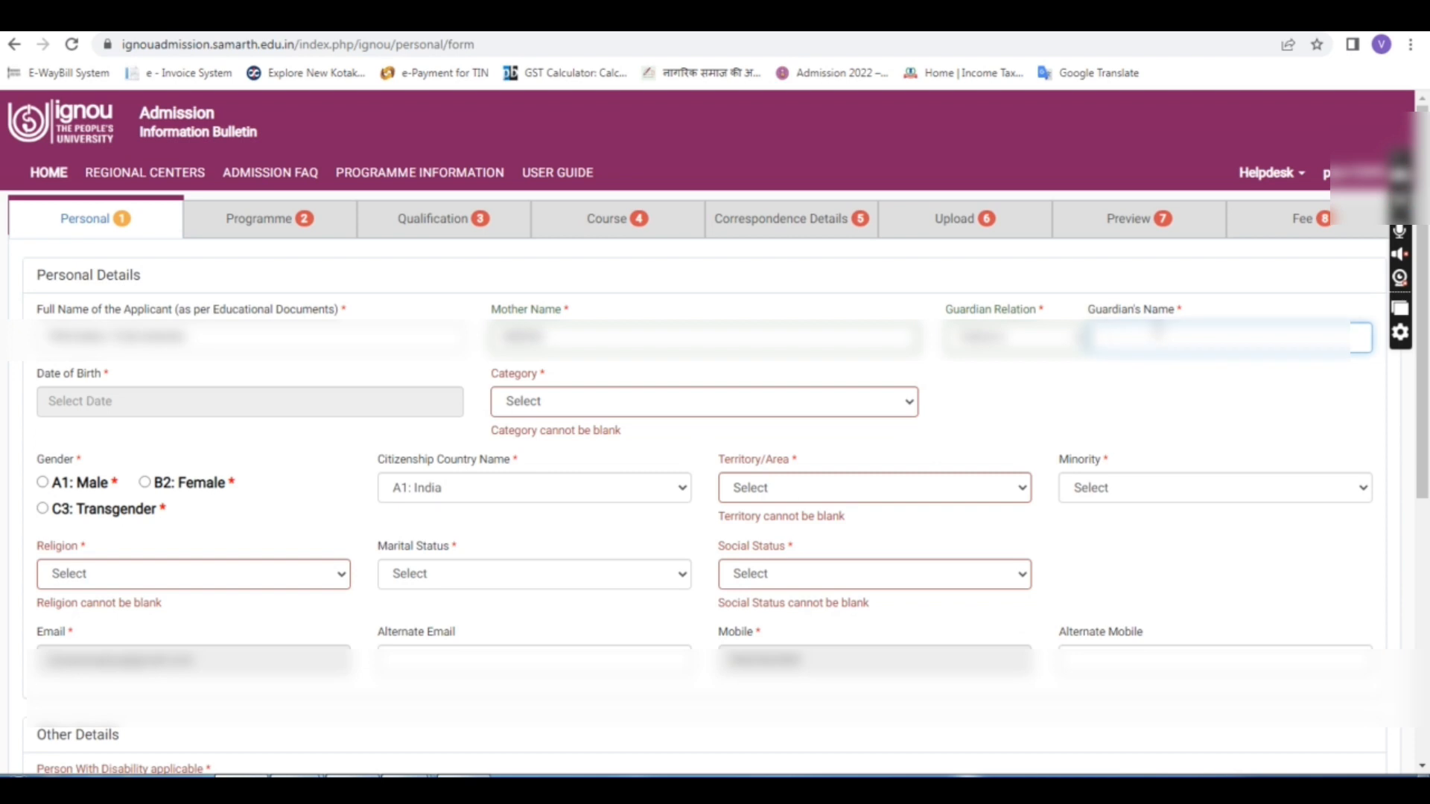
type("SURESH K")
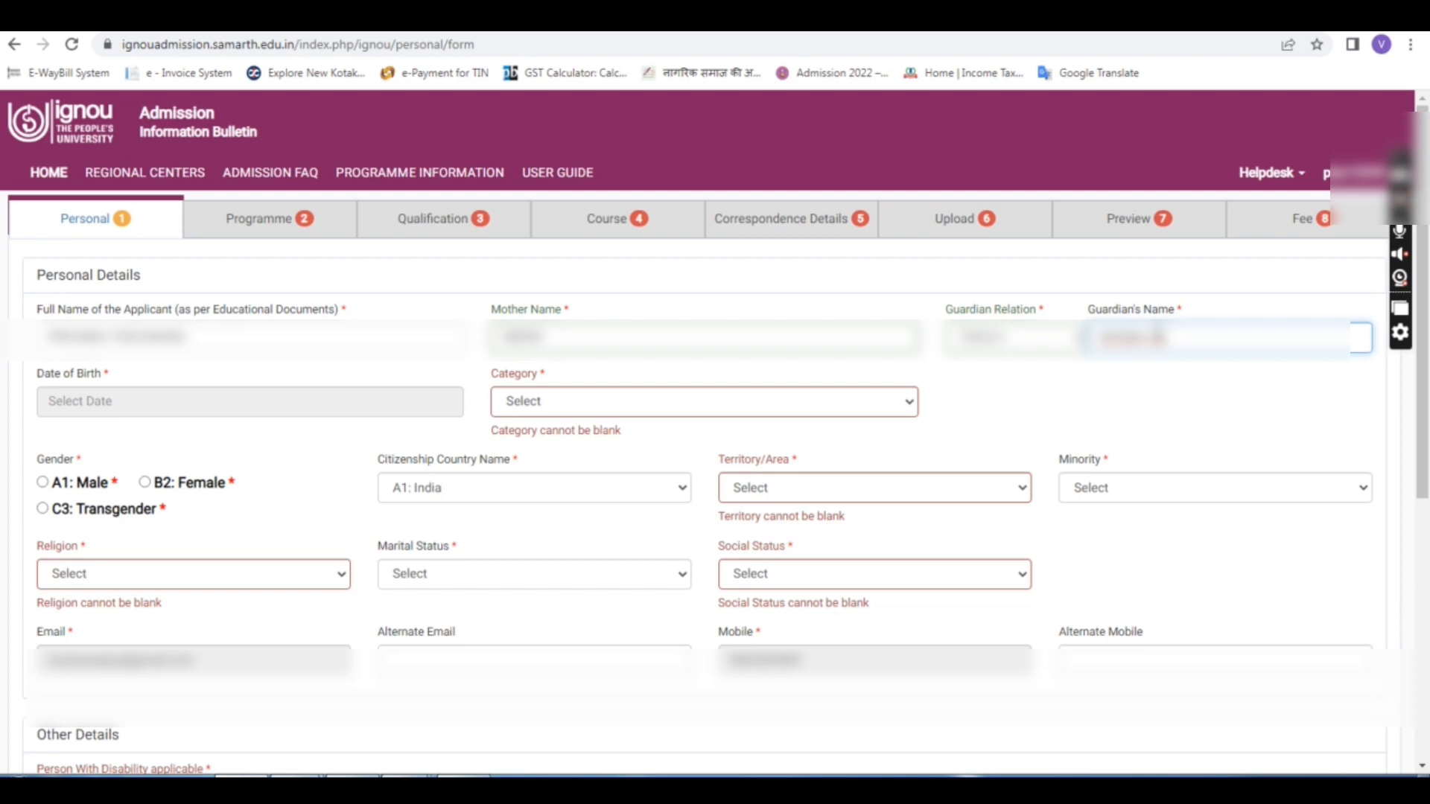
left_click(1062, 420)
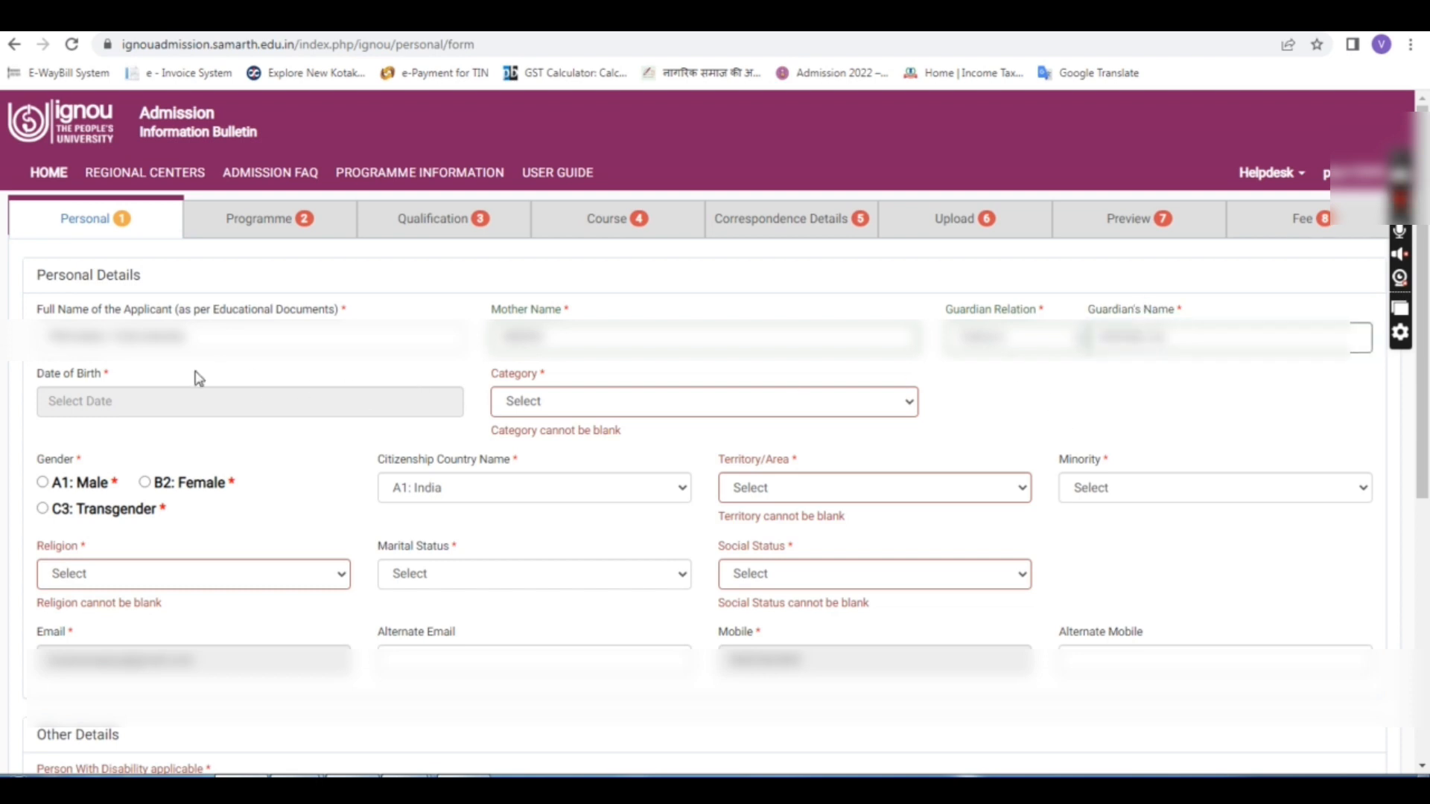
left_click(121, 401)
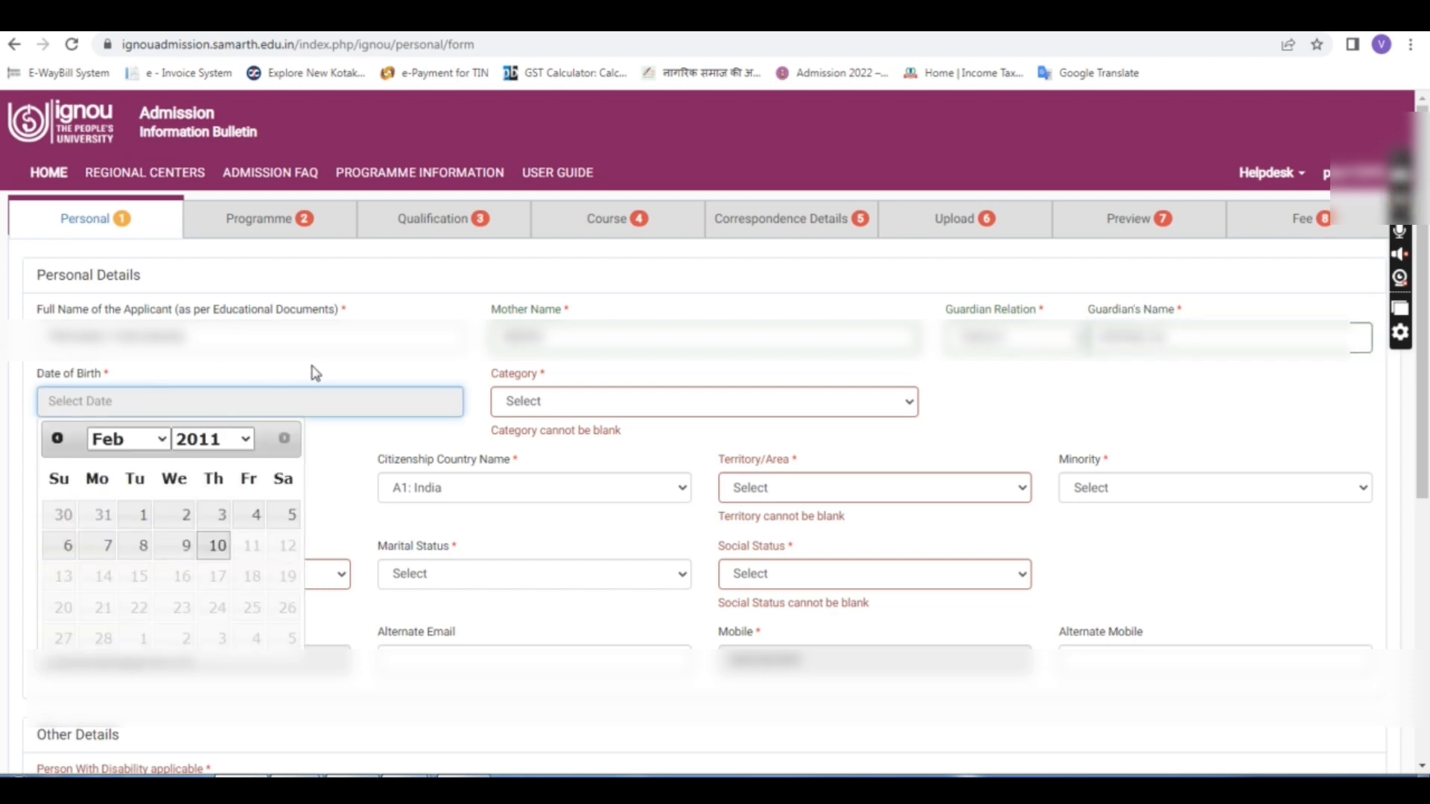
Step: Pick year 1998, month September and day 9 in the Date of Birth calendar
scroll(317, 374, "down", 2)
left_click(244, 260)
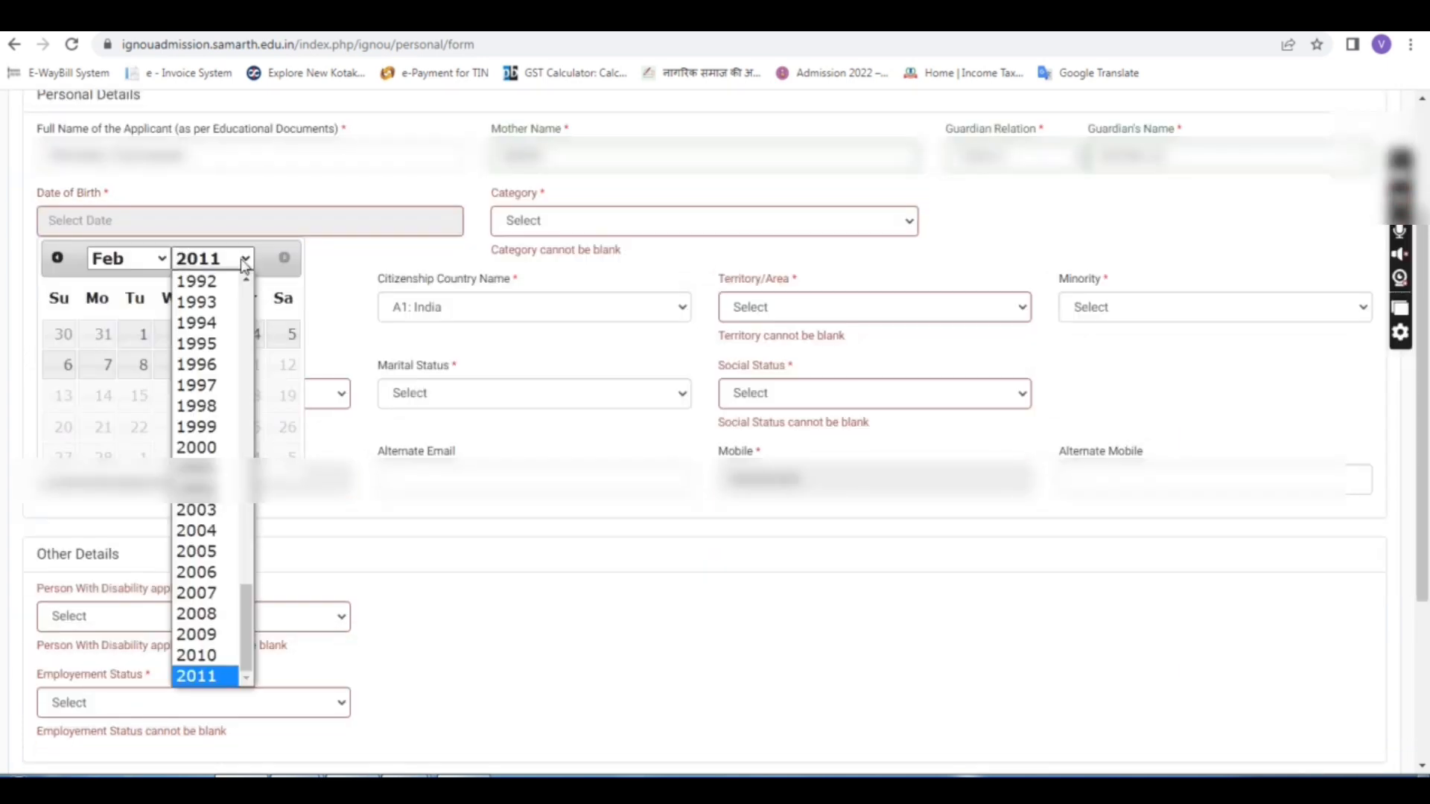
left_click(212, 408)
left_click(159, 258)
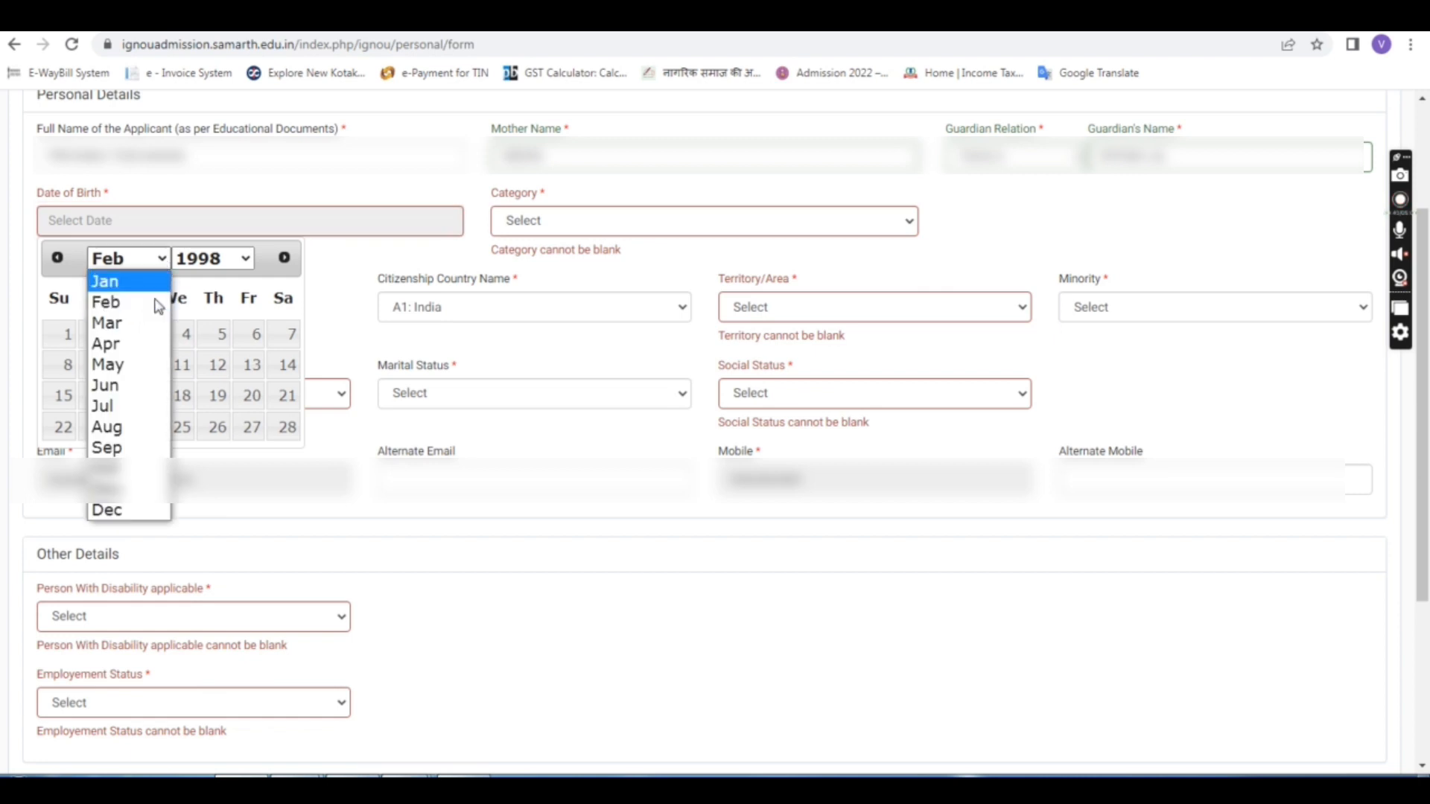
left_click(134, 448)
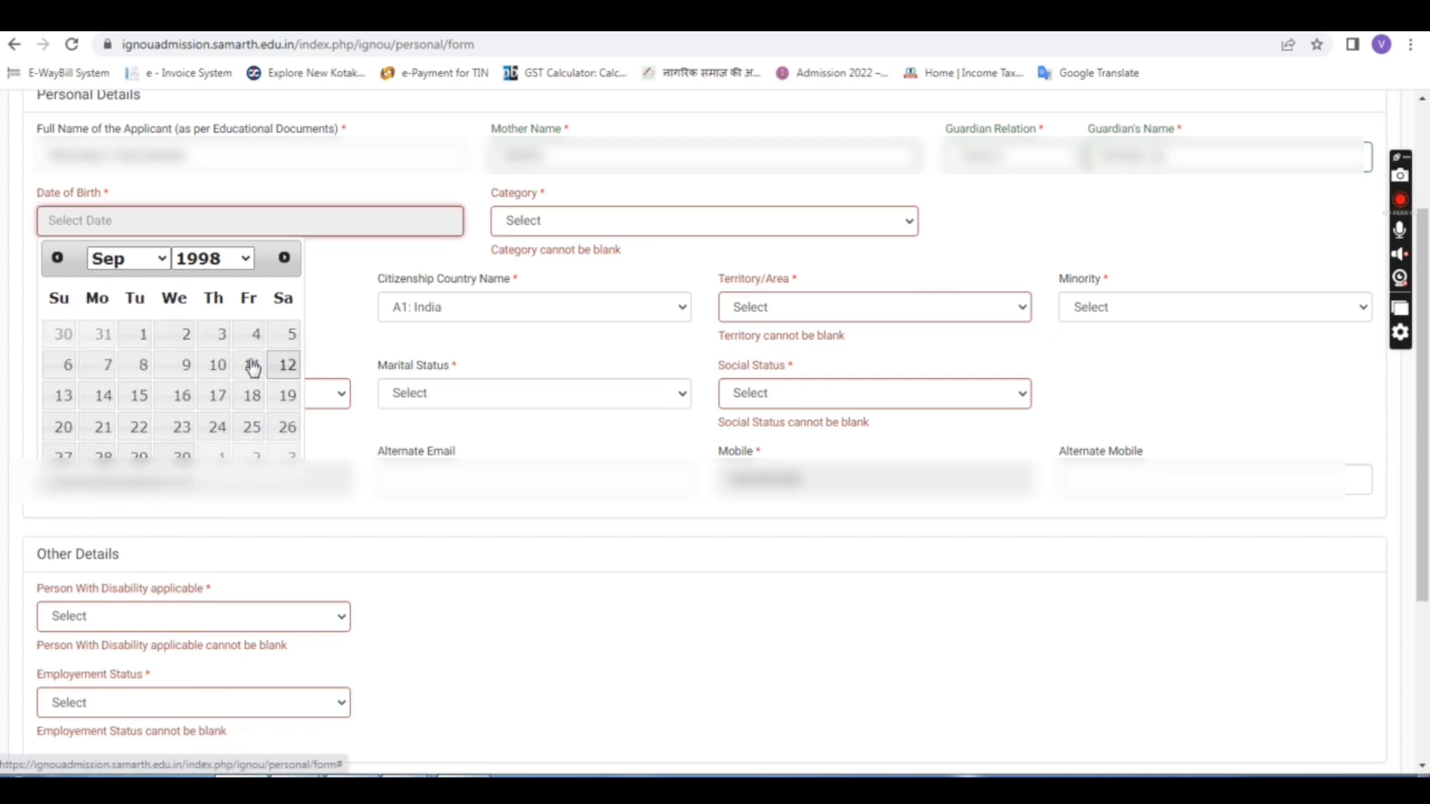
left_click(192, 379)
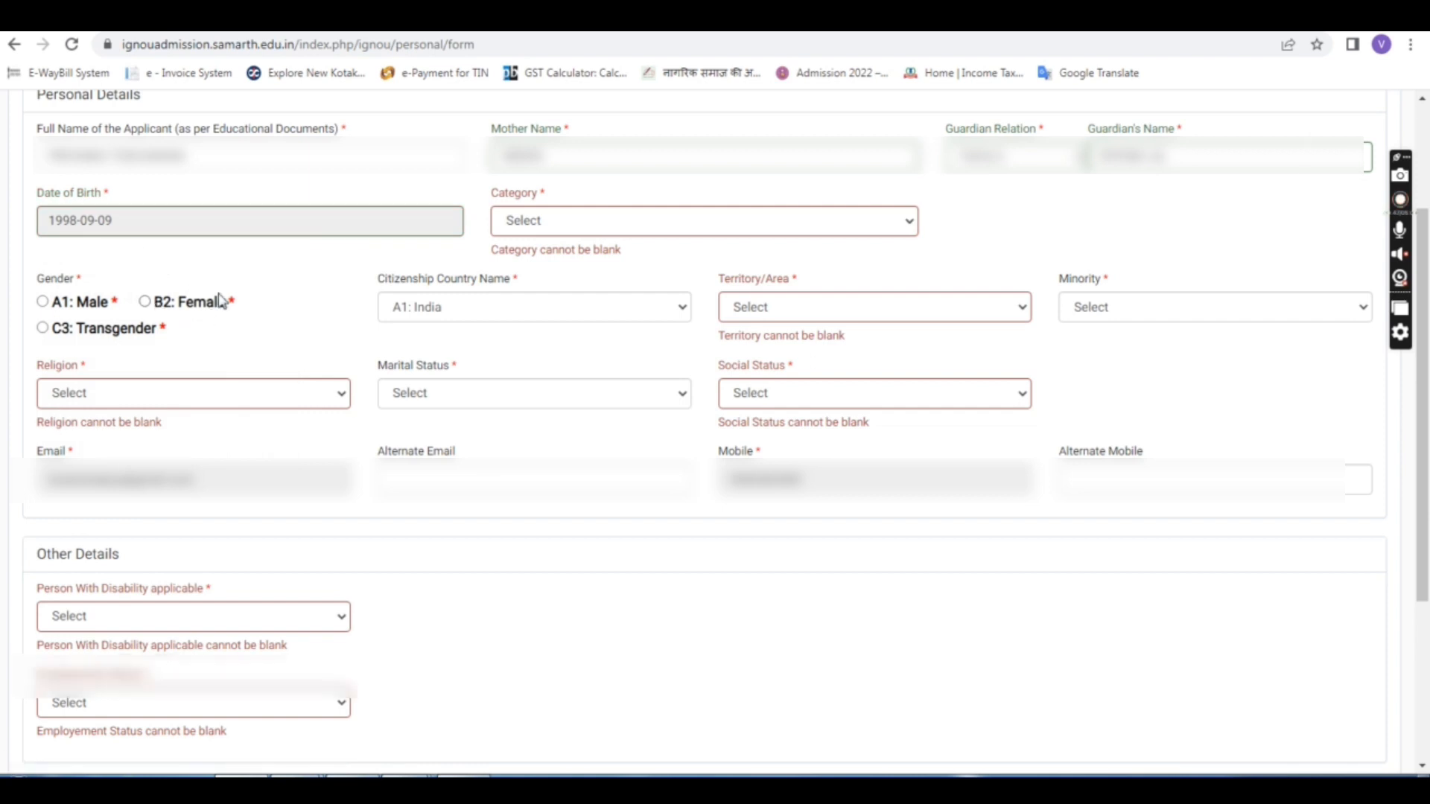
scroll(113, 452, "up", 3)
left_click(555, 403)
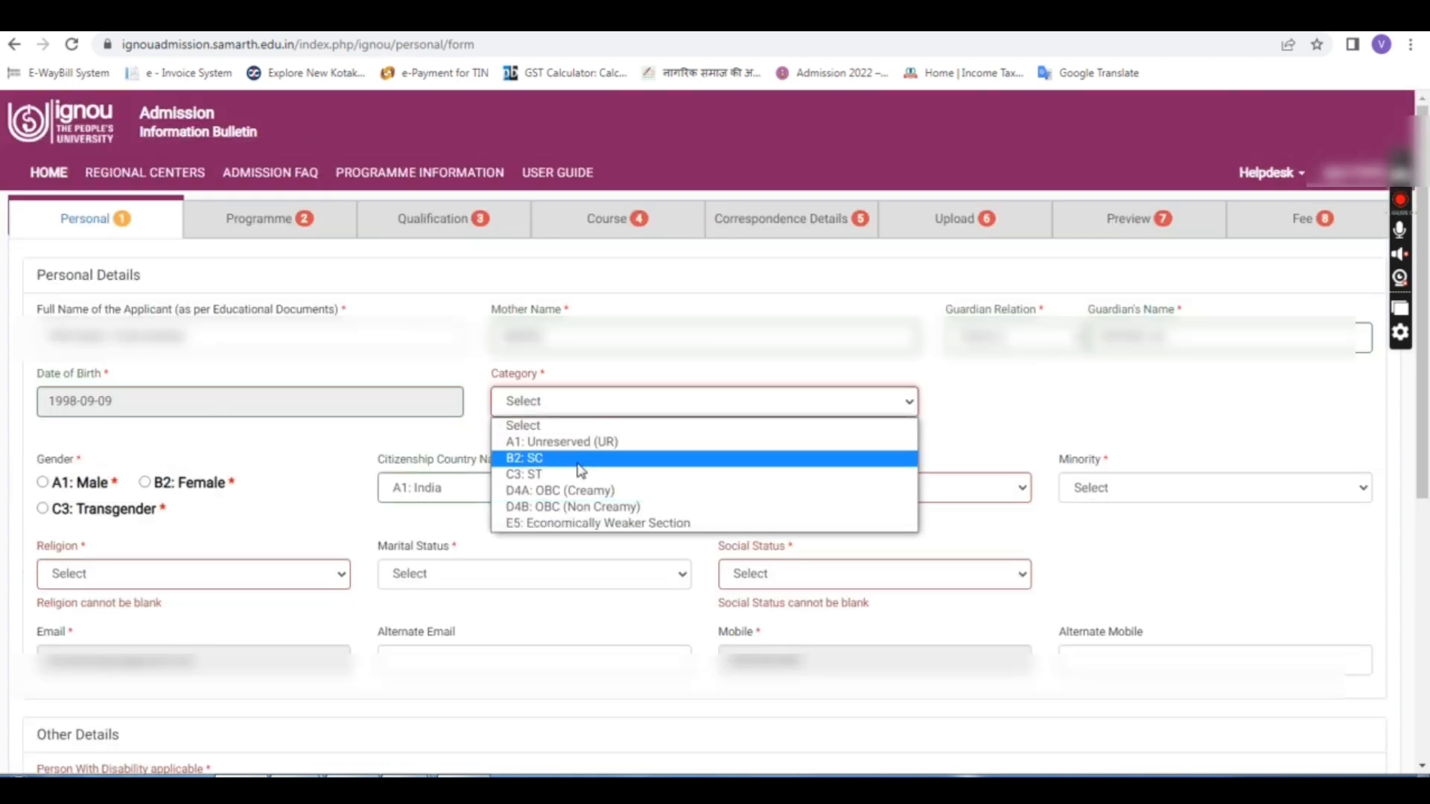
Step: Set Category to B2: SC and the SC/ST fee waiver to Yes
left_click(535, 459)
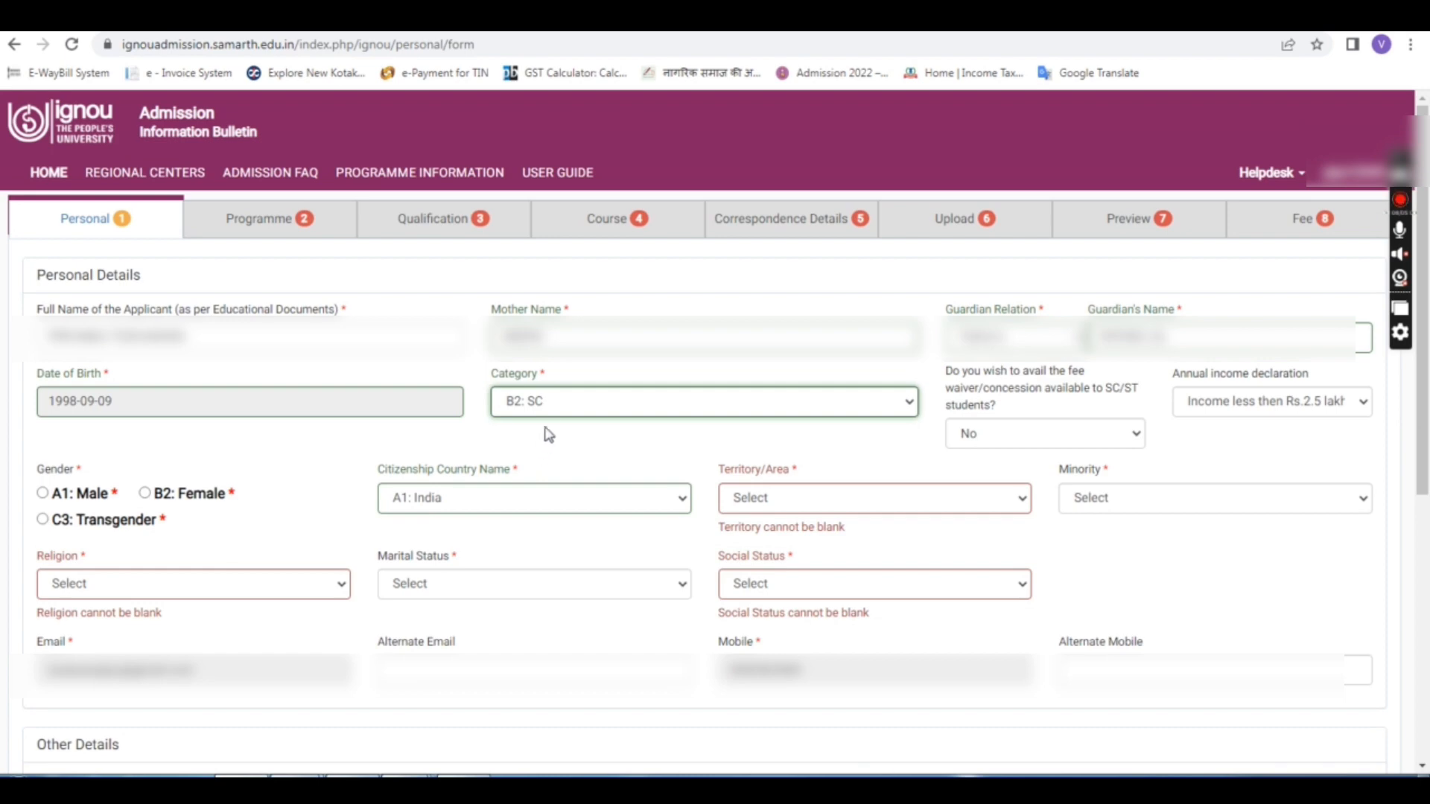
left_click(555, 406)
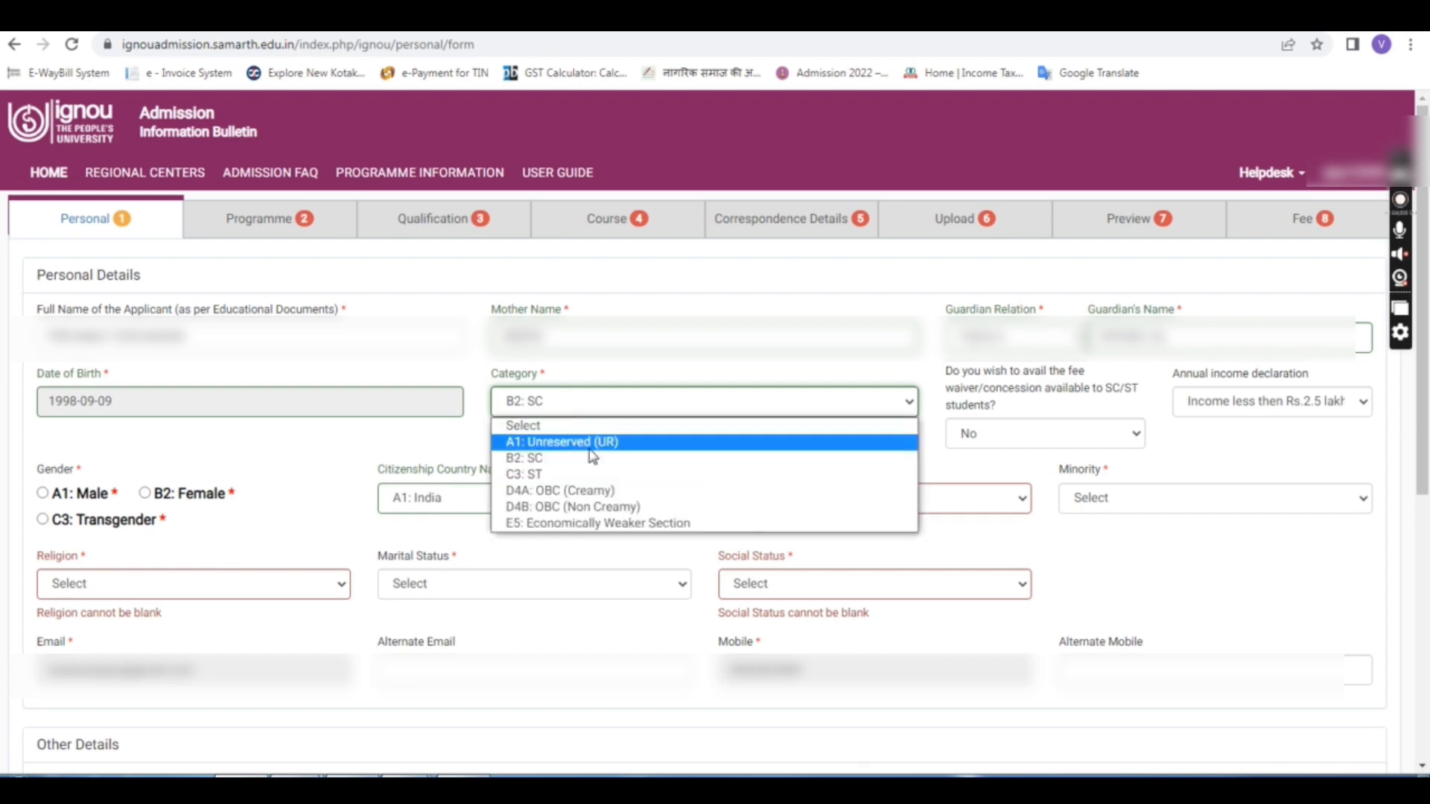
left_click(534, 460)
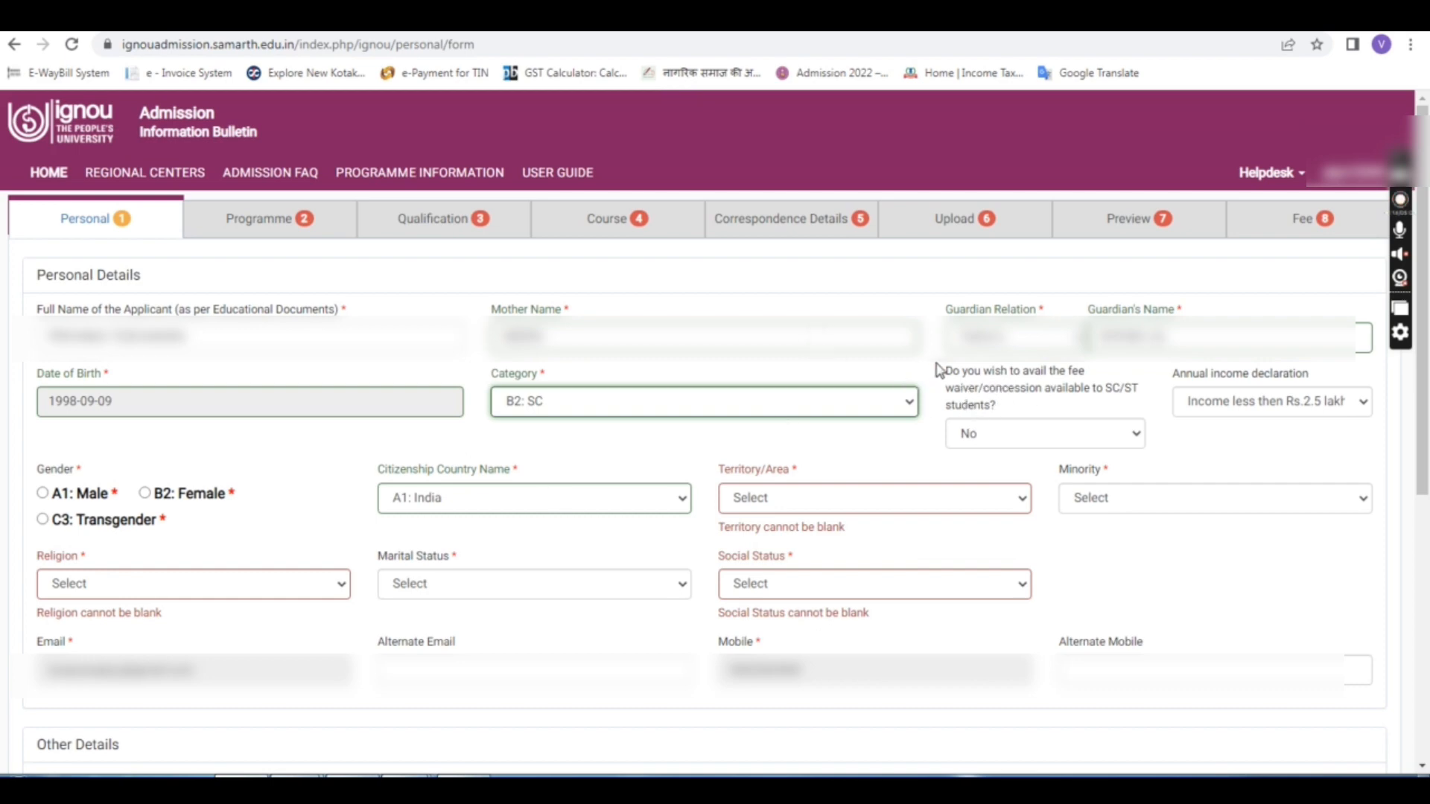
left_click_drag(944, 370, 1029, 406)
left_click(1019, 405)
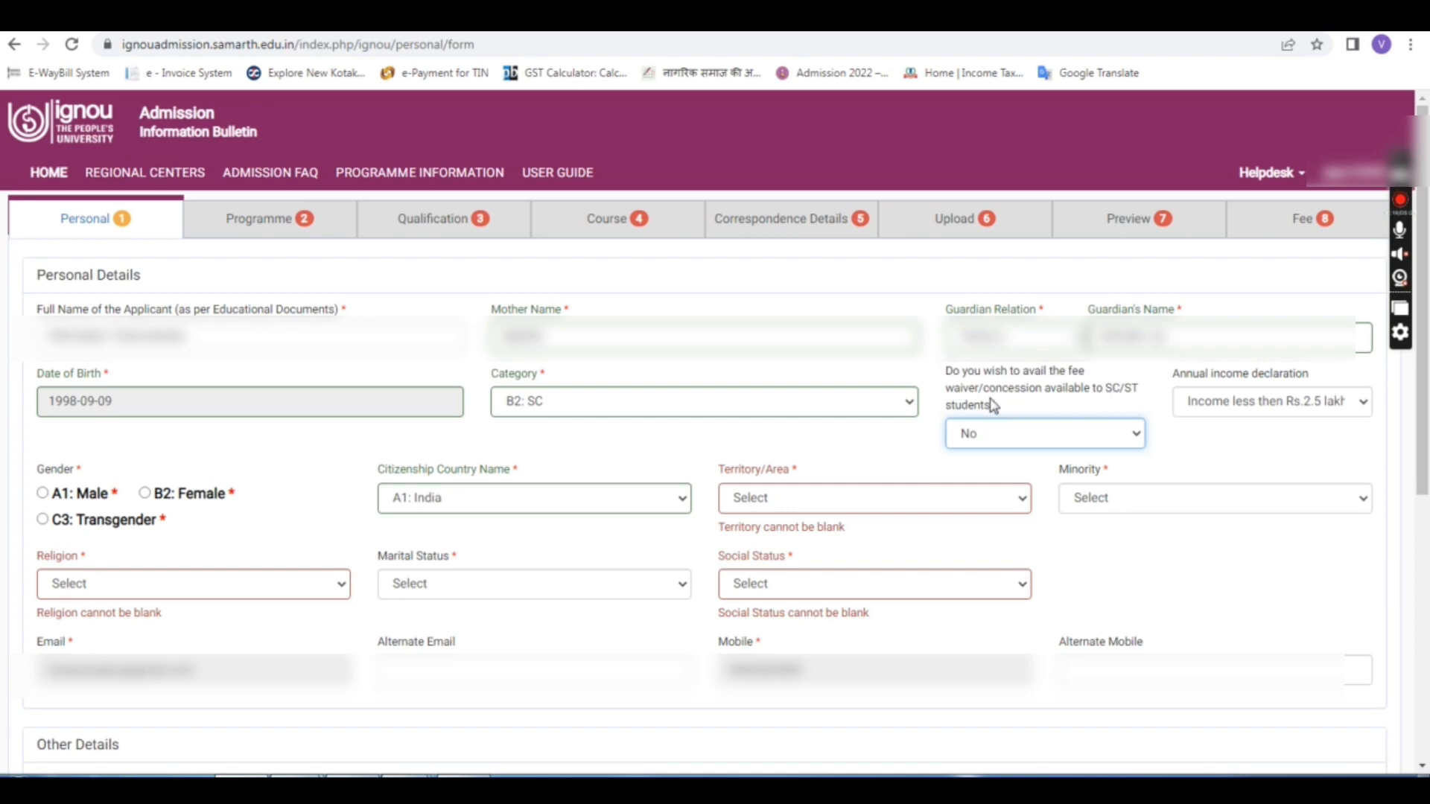
left_click(1007, 433)
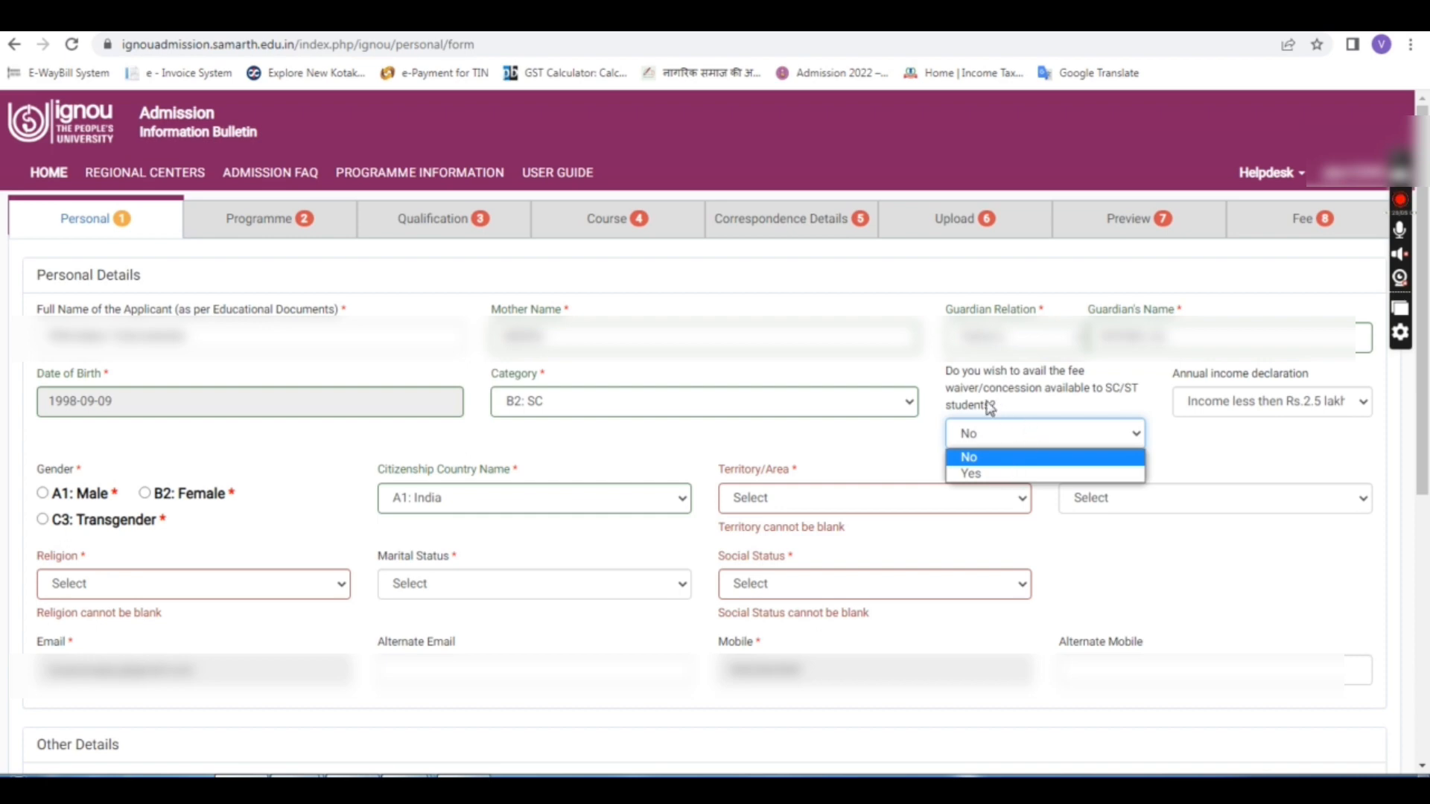
left_click(991, 472)
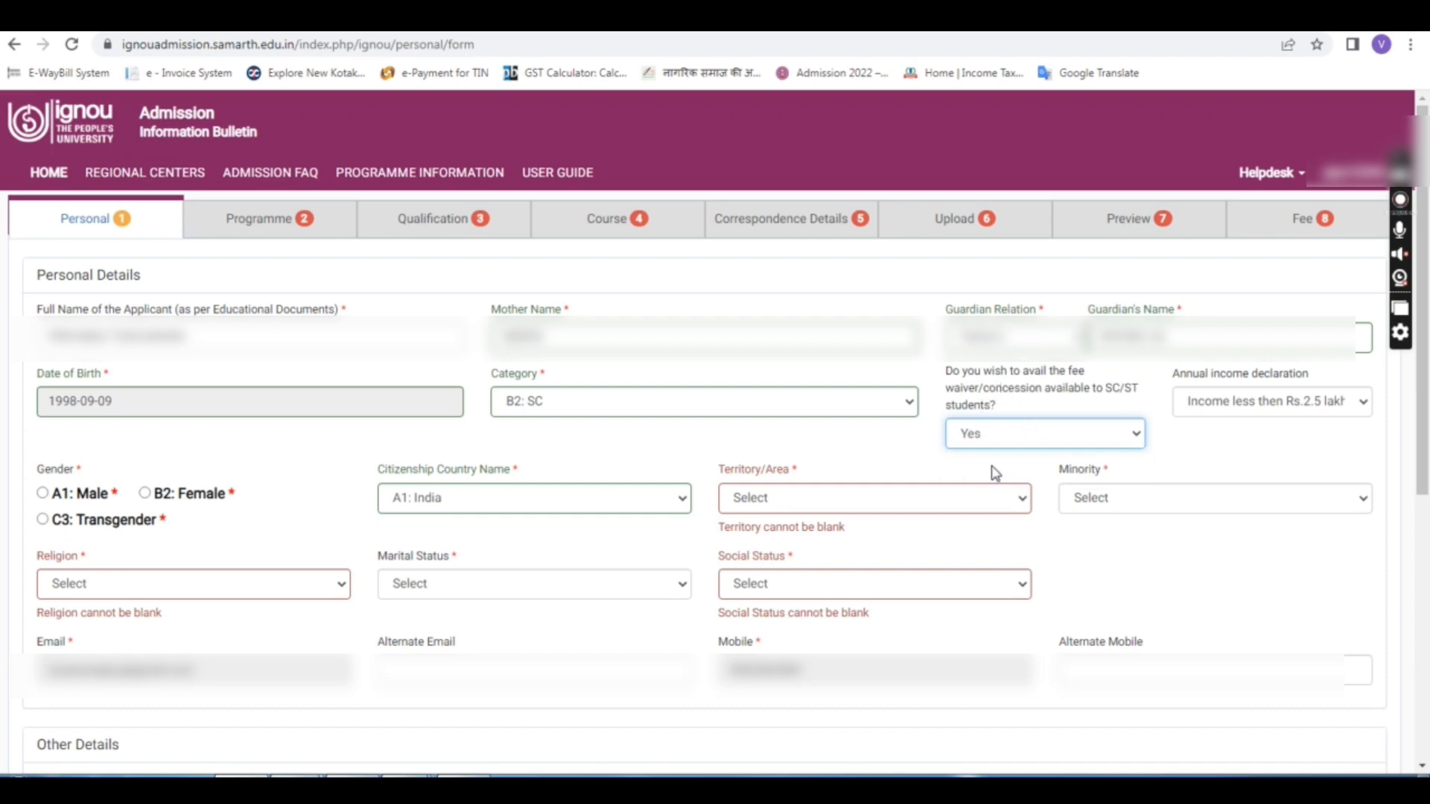
Step: Keep annual income below Rs.2.5 lakh and set Gender to B2: Female
left_click(1204, 405)
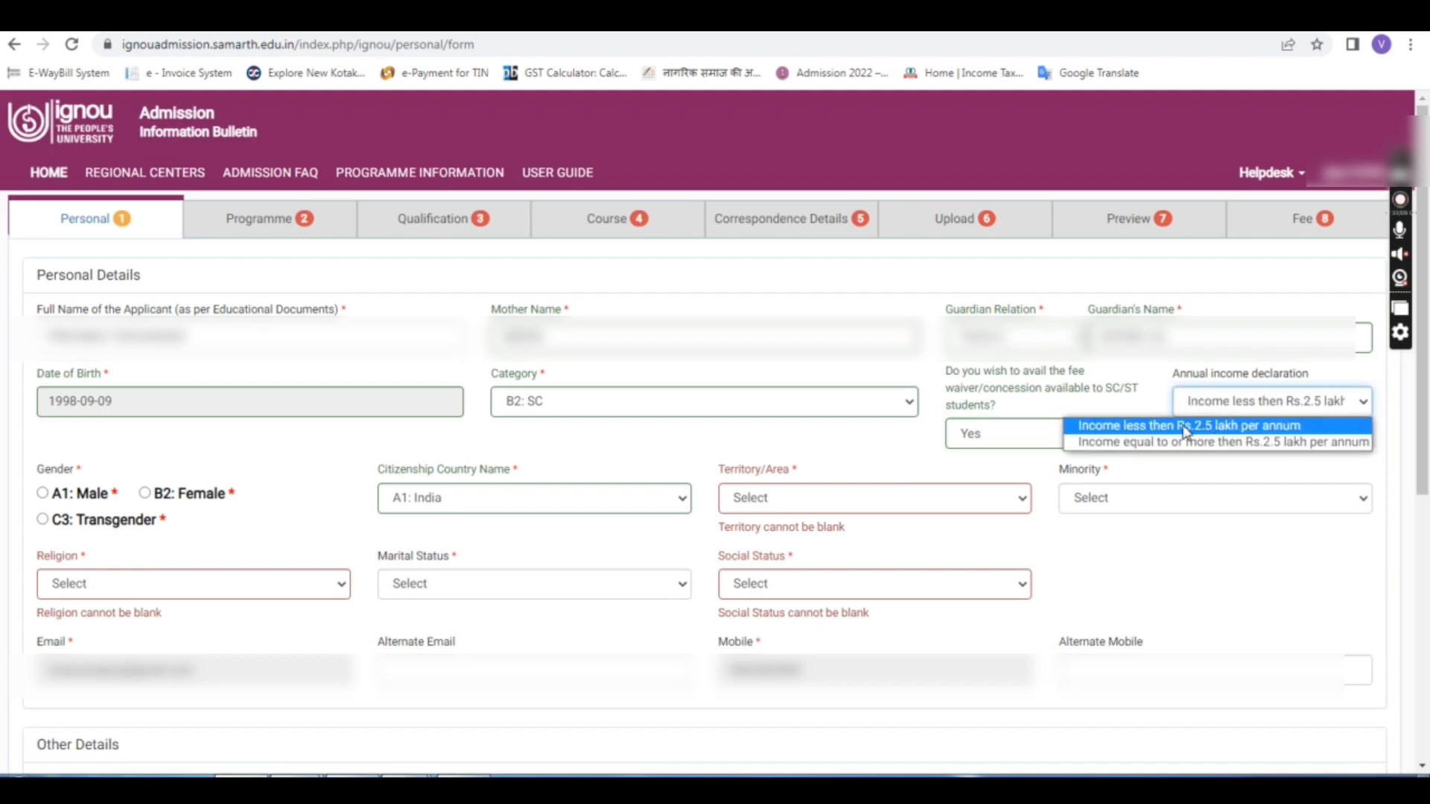
left_click(1189, 430)
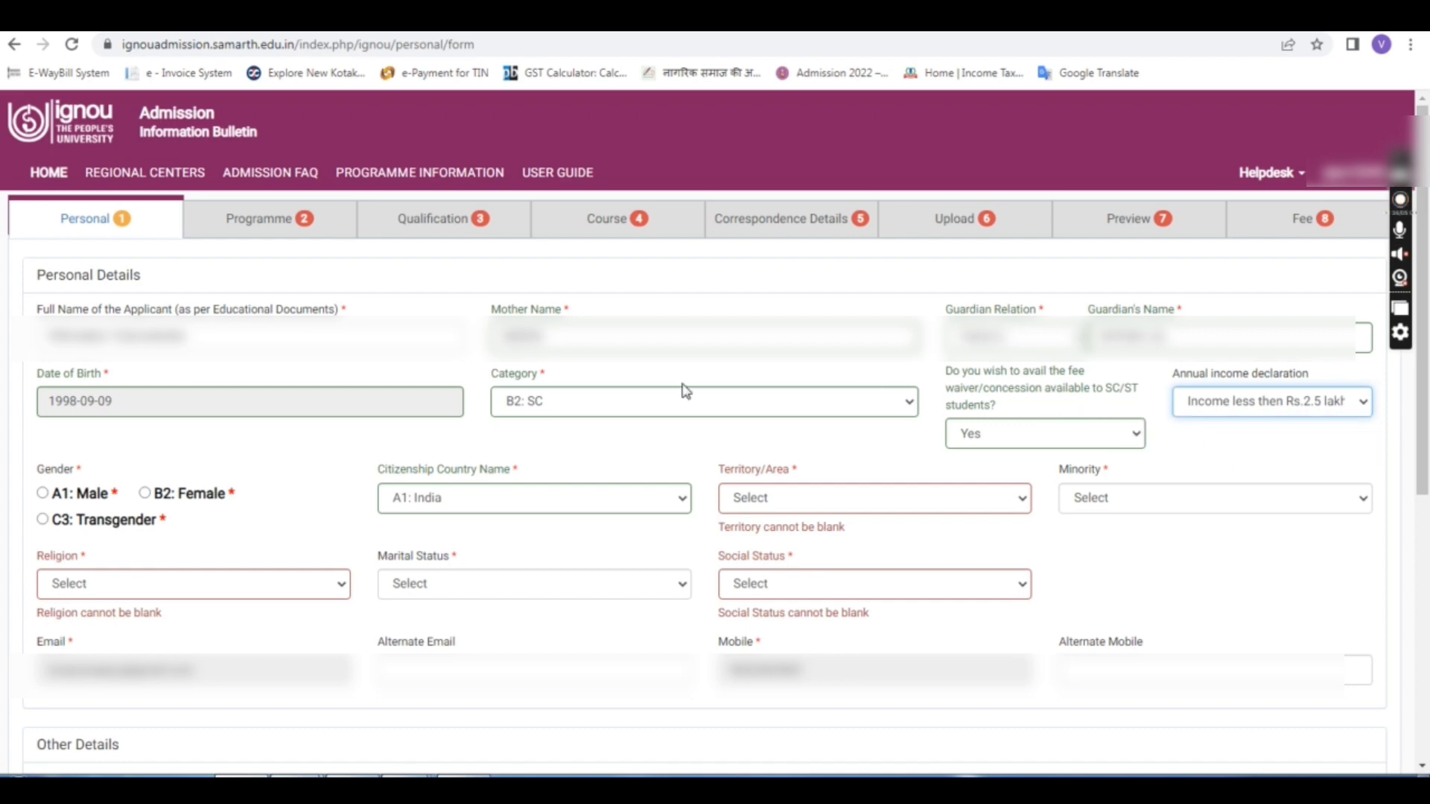
left_click(145, 494)
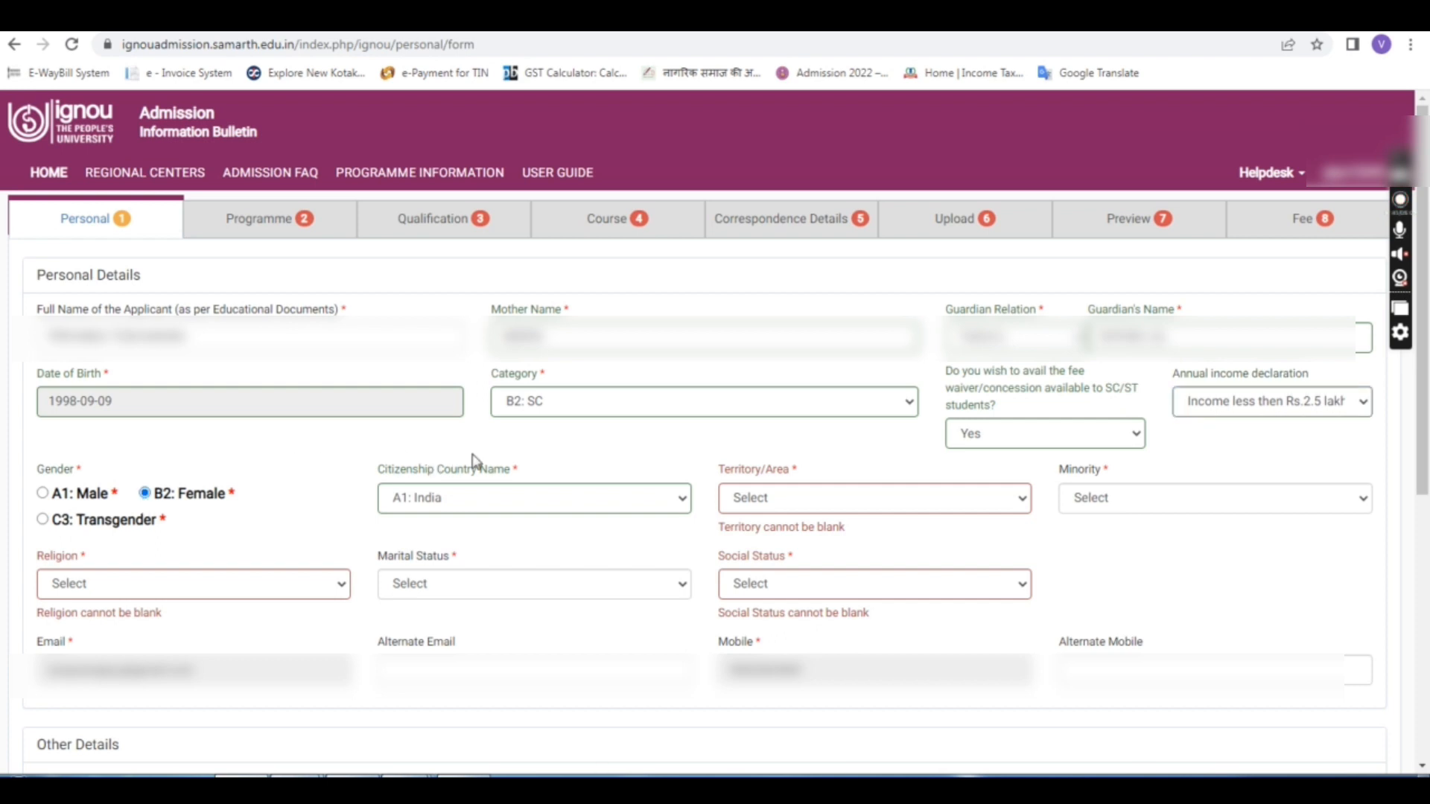
Step: Set Territory/Area to A1: Urban and Minority to B2: No
left_click(841, 500)
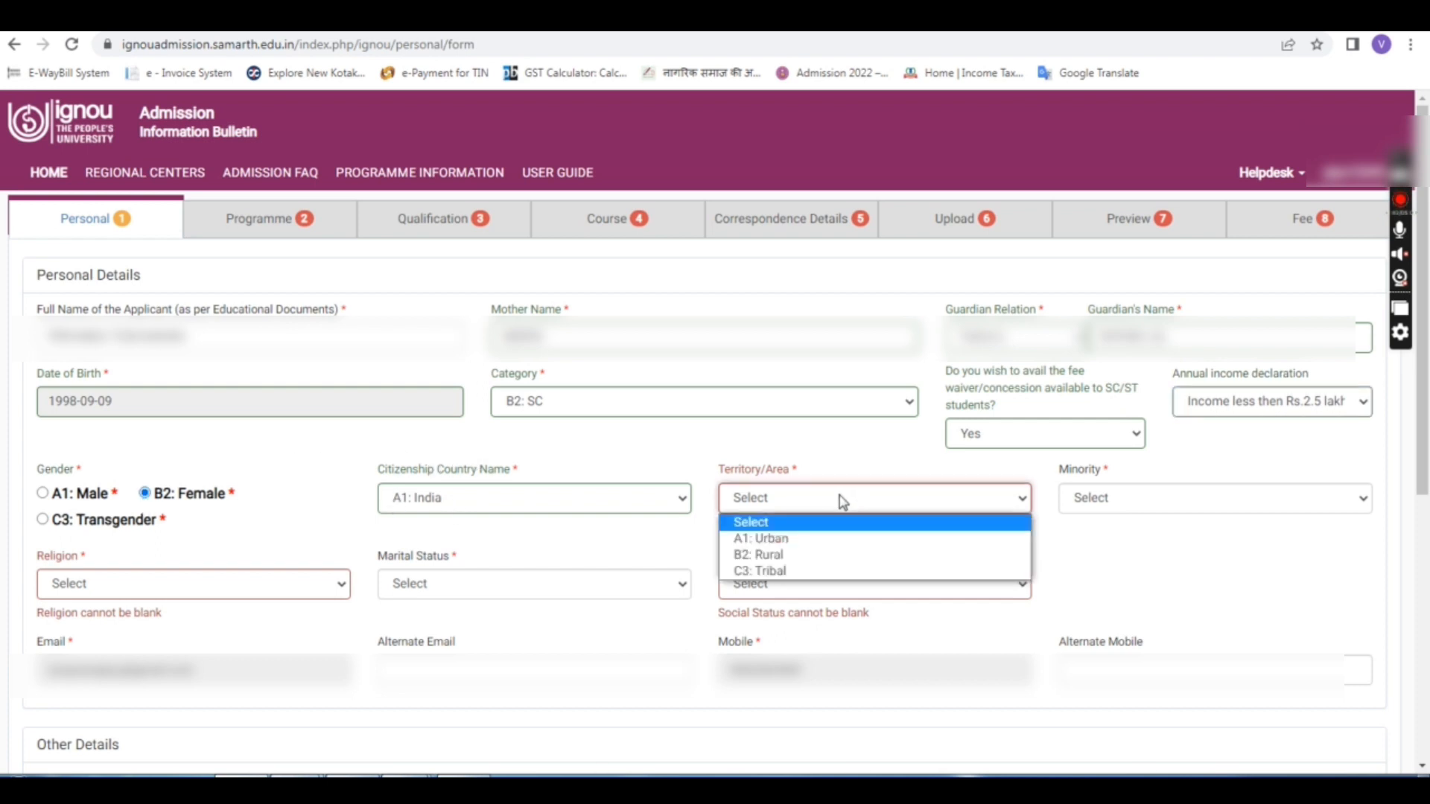
left_click(767, 540)
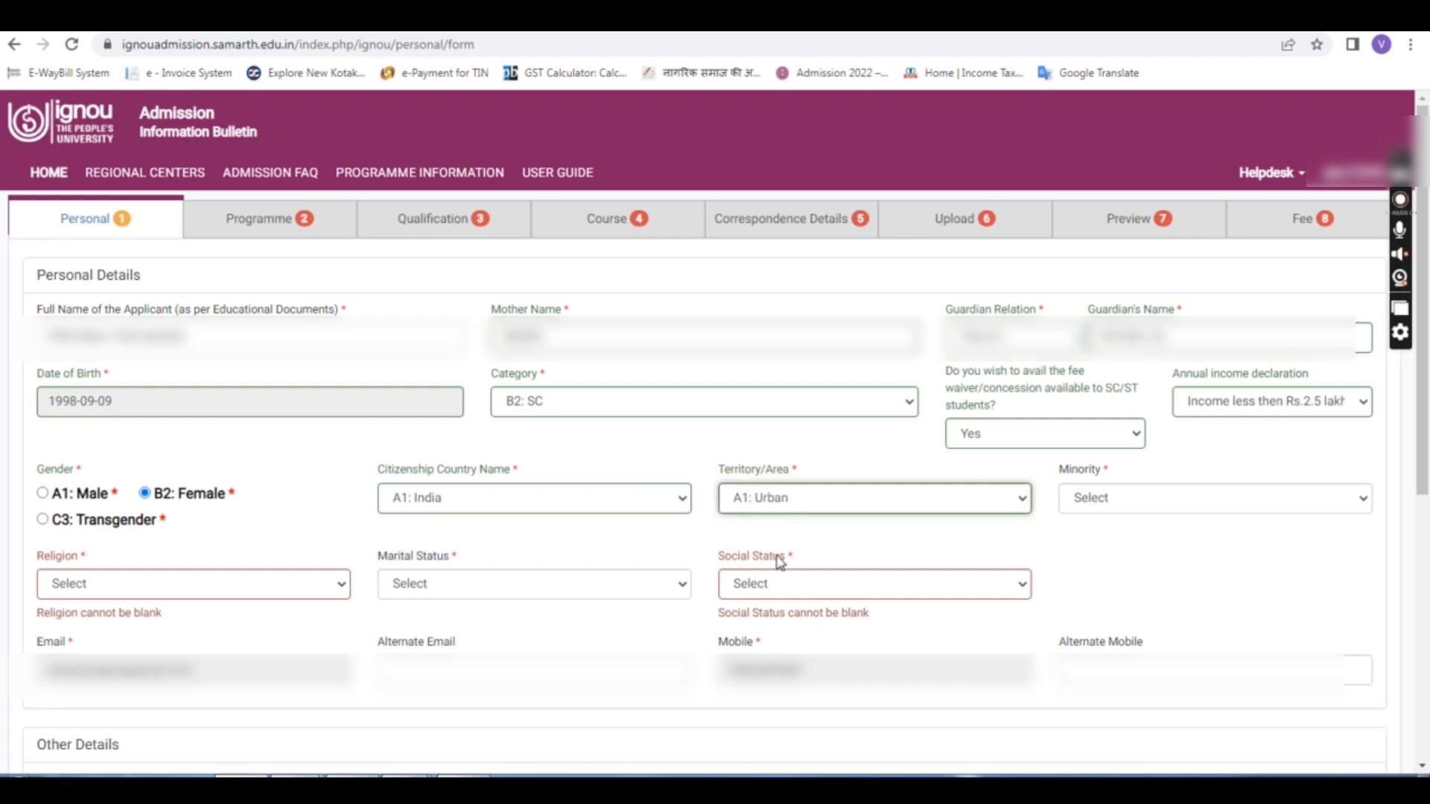
left_click(1106, 494)
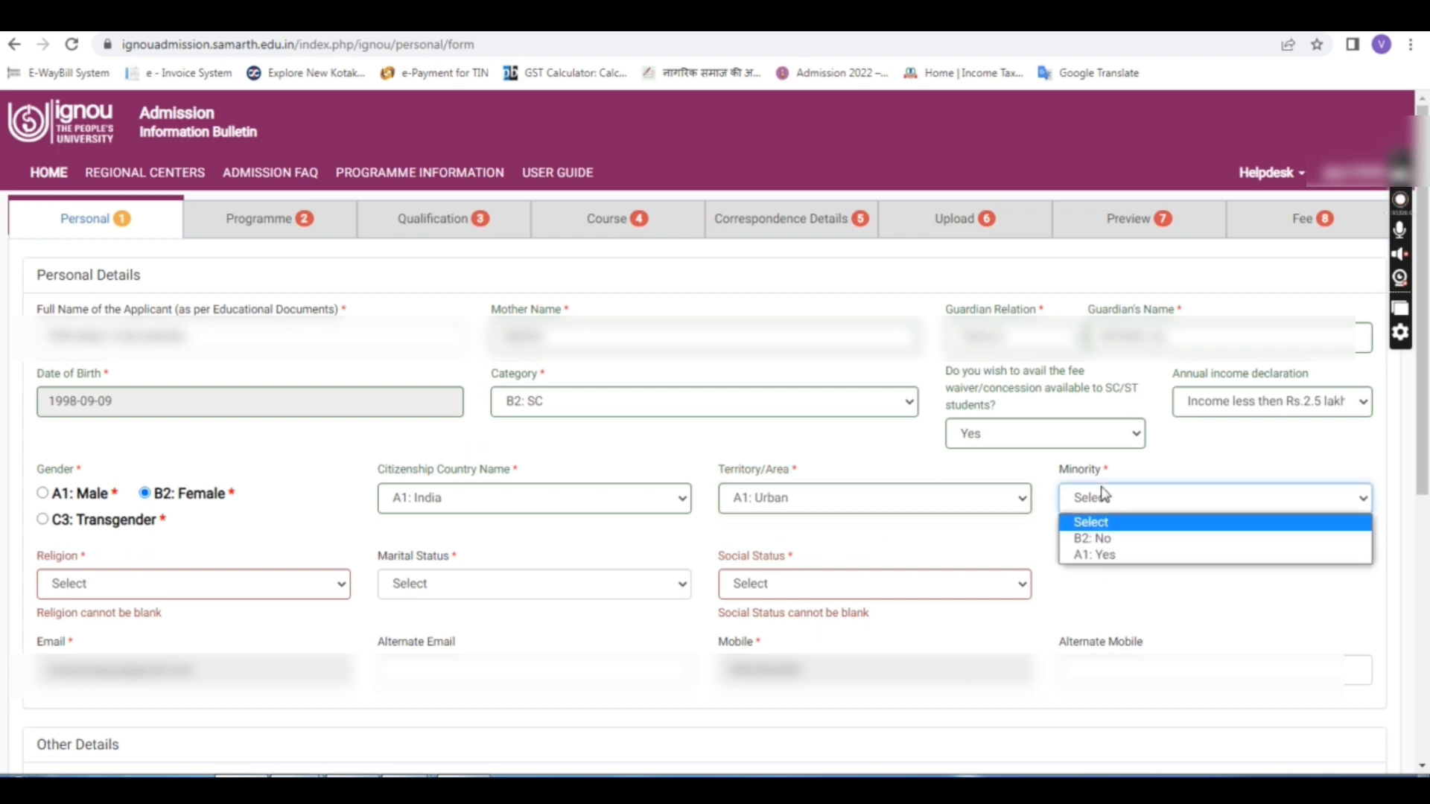
left_click(1113, 551)
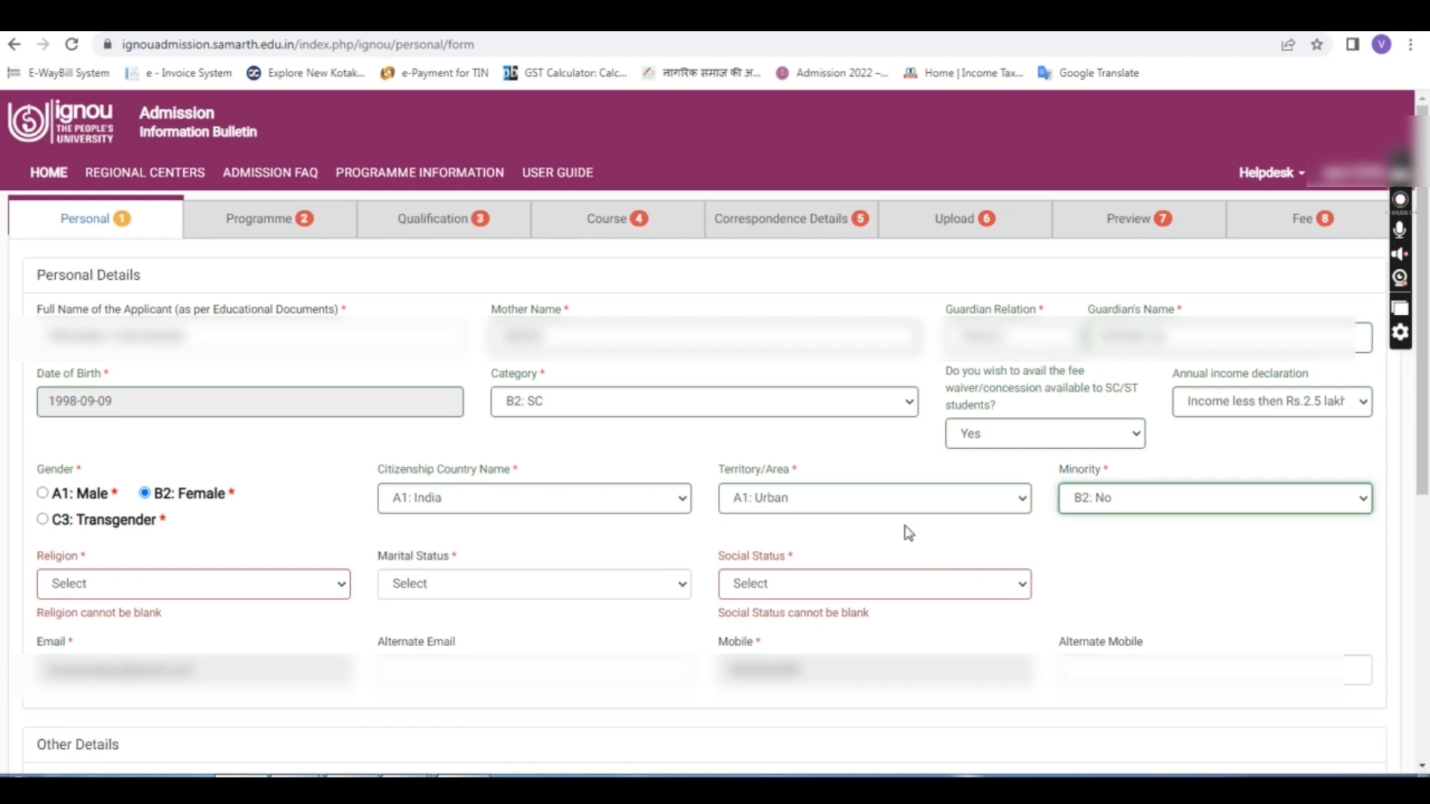
Step: Set Religion to A1: Hindu and Marital Status to A1: Single
left_click(182, 585)
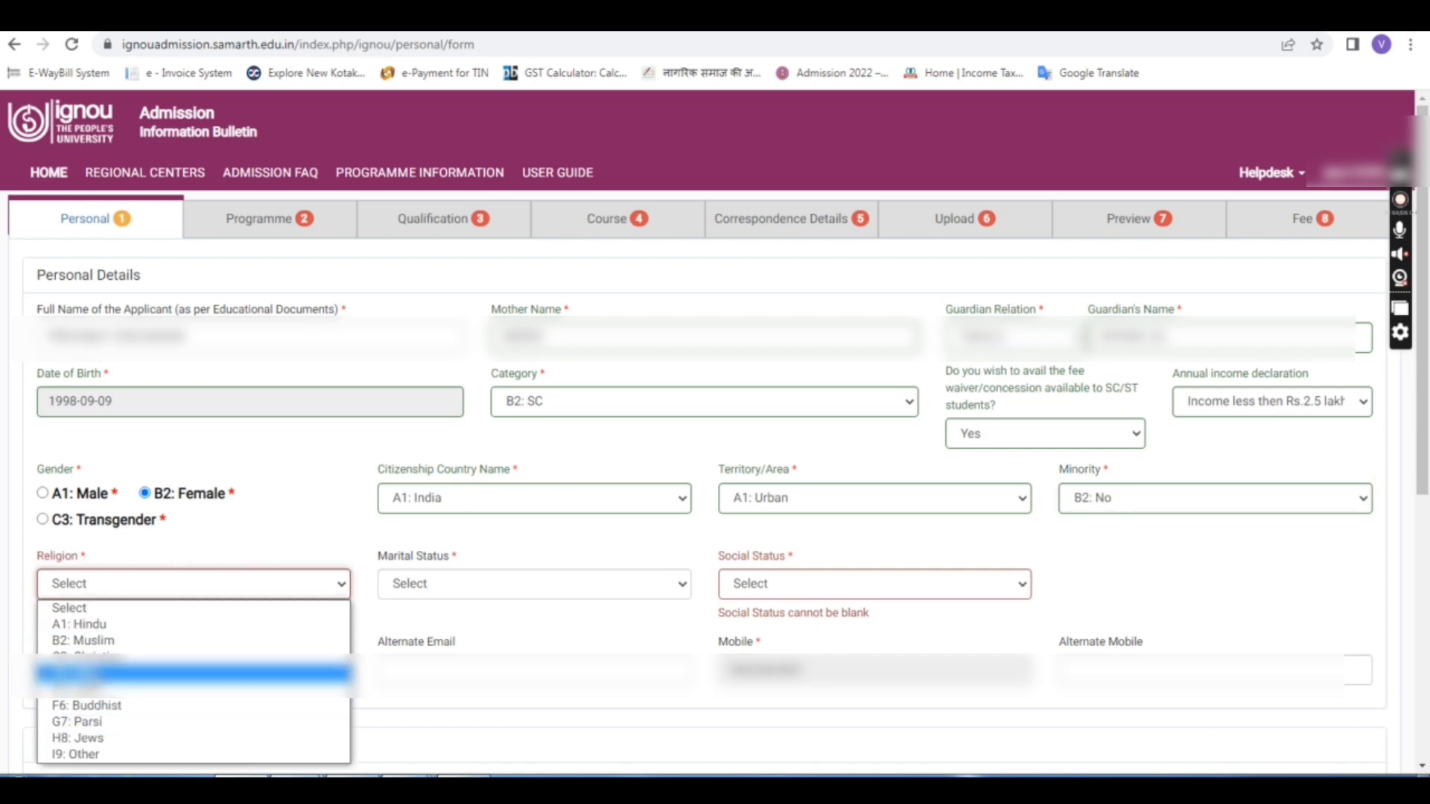
left_click(95, 625)
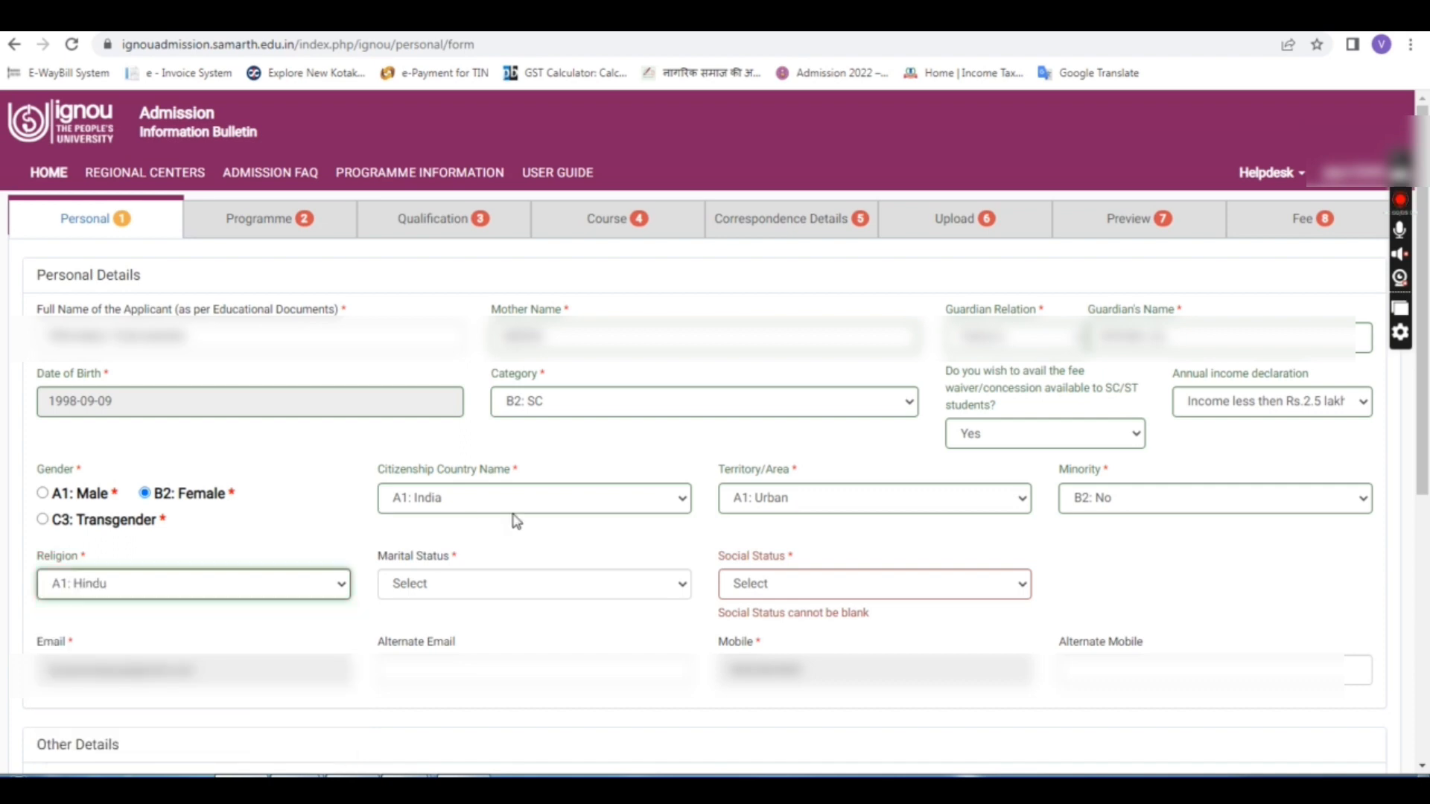
left_click(512, 581)
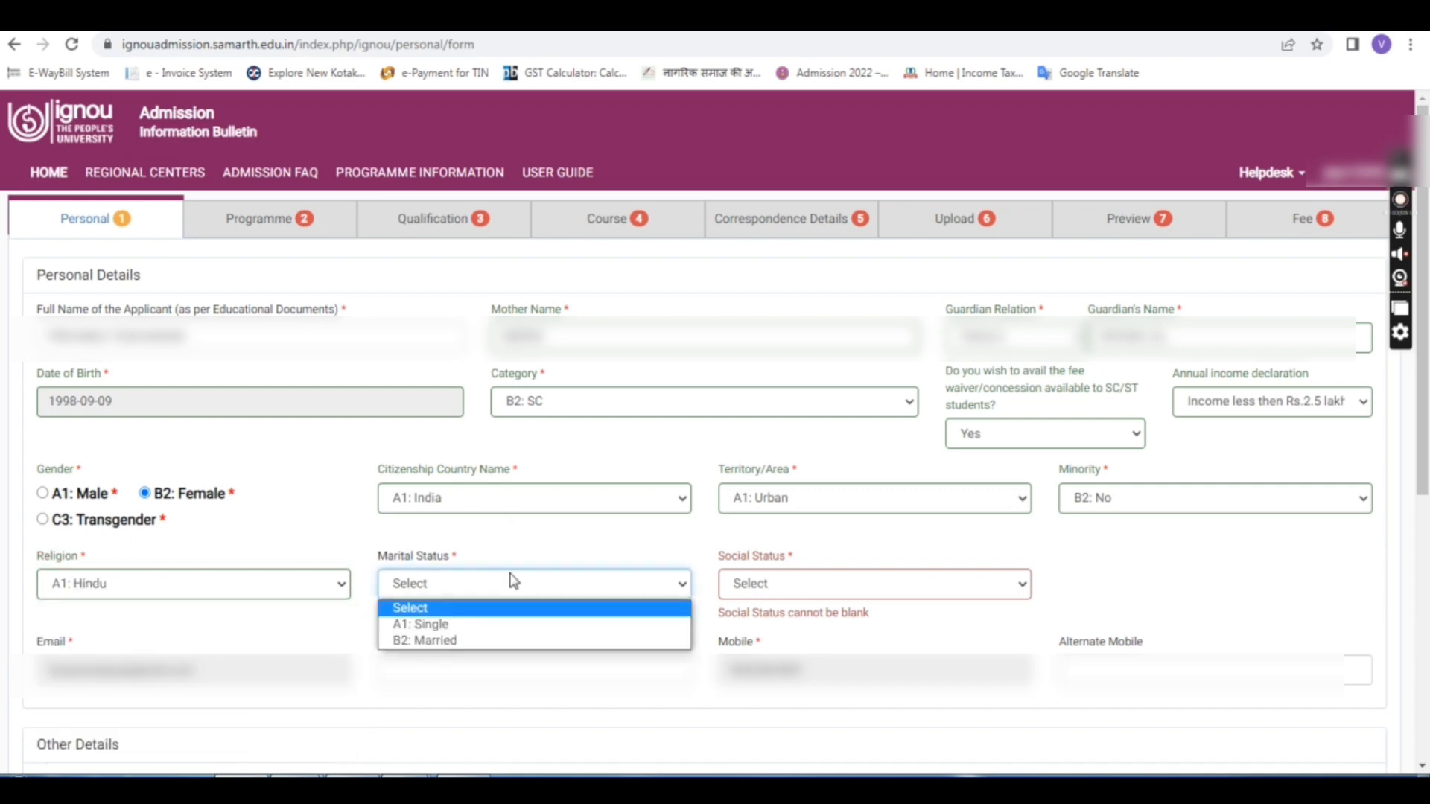
left_click(493, 626)
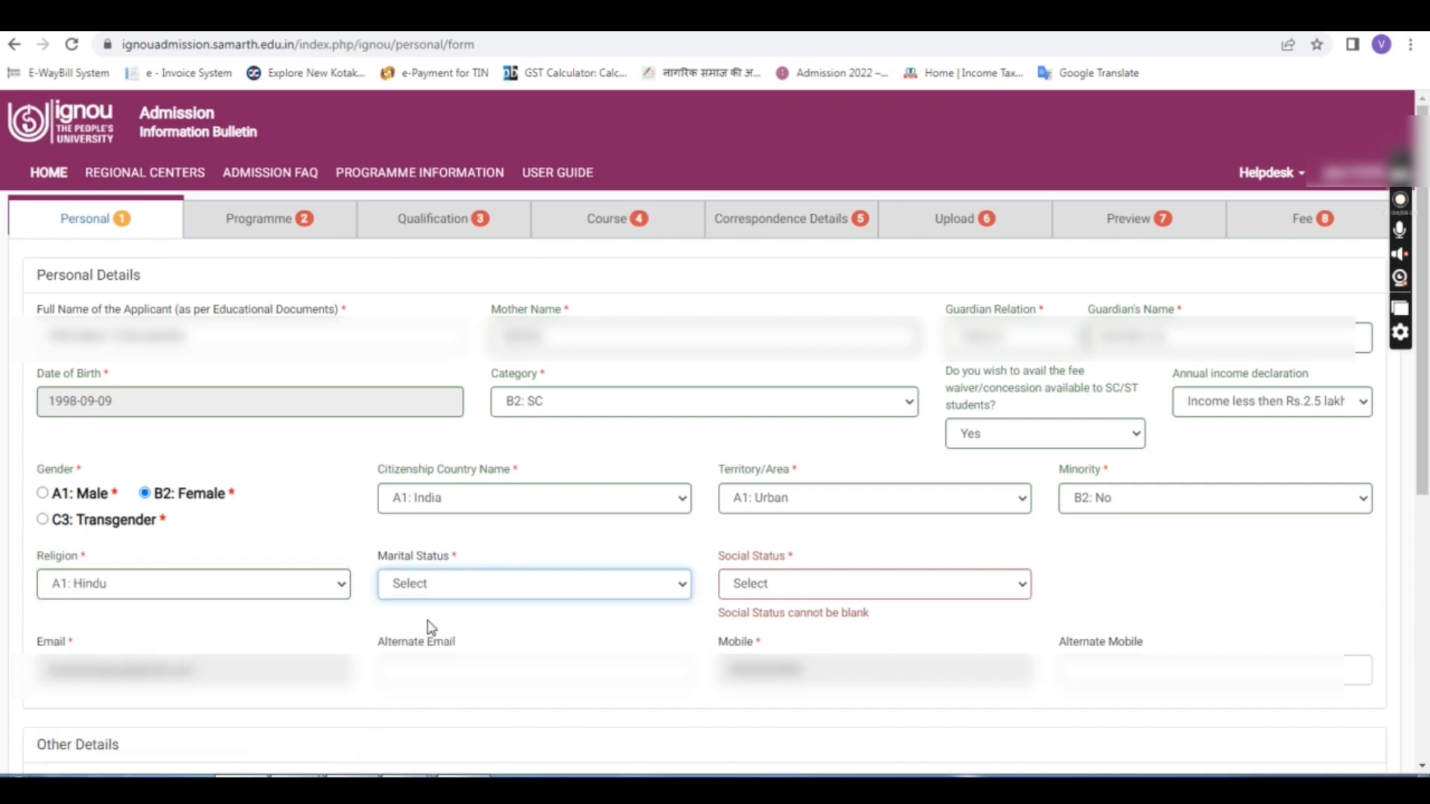
left_click(816, 587)
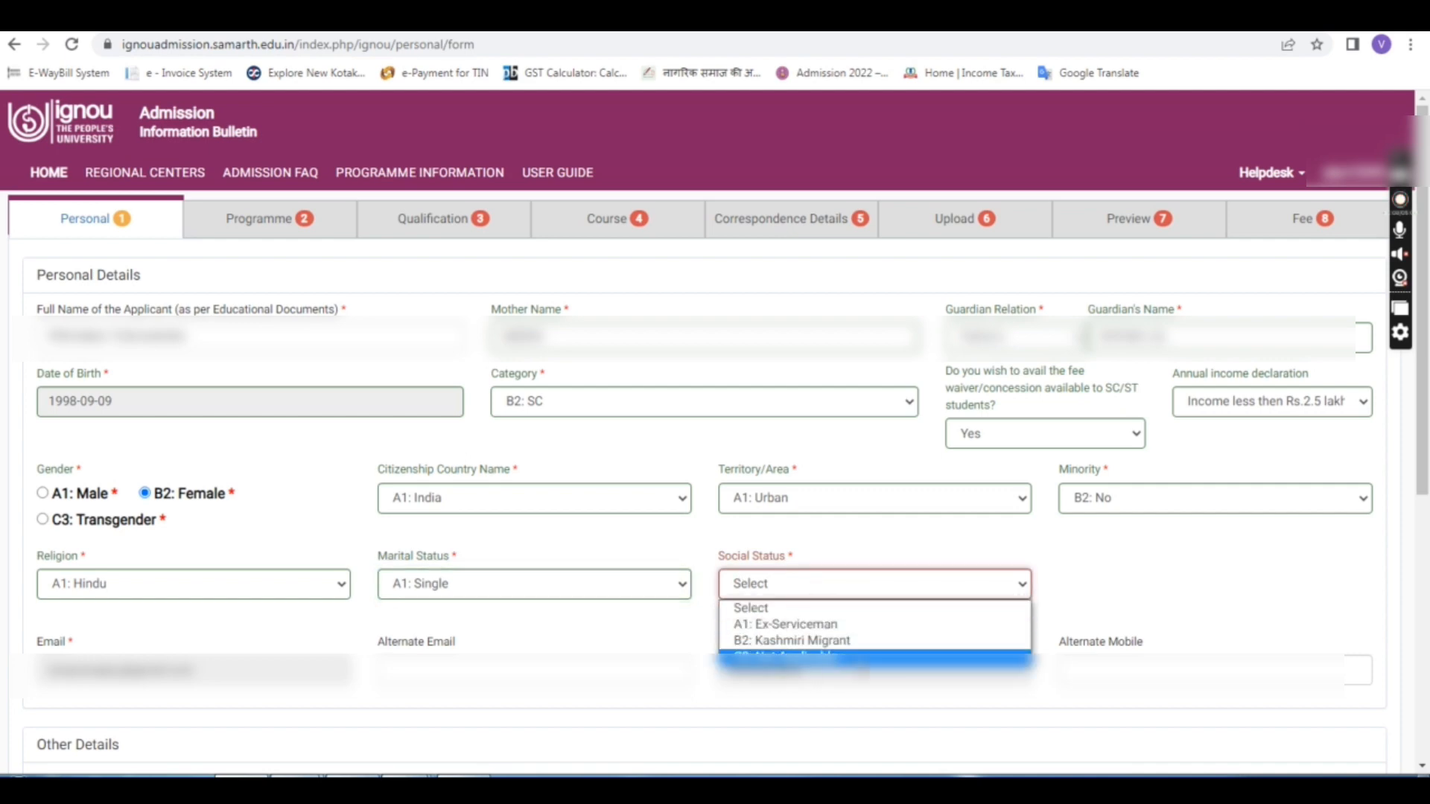
Step: Choose C3: Not Applicable as the Social Status
left_click(790, 657)
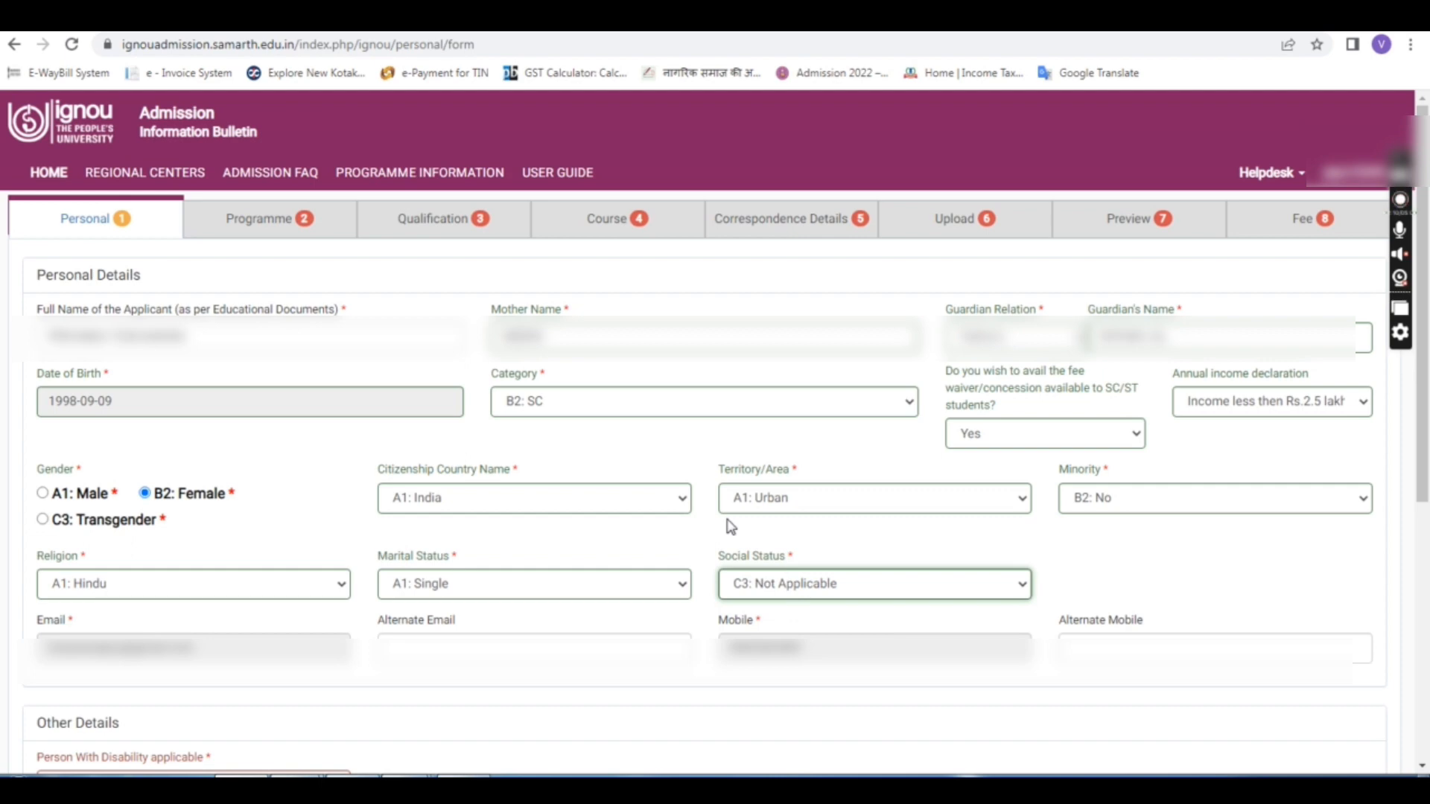
left_click(508, 536)
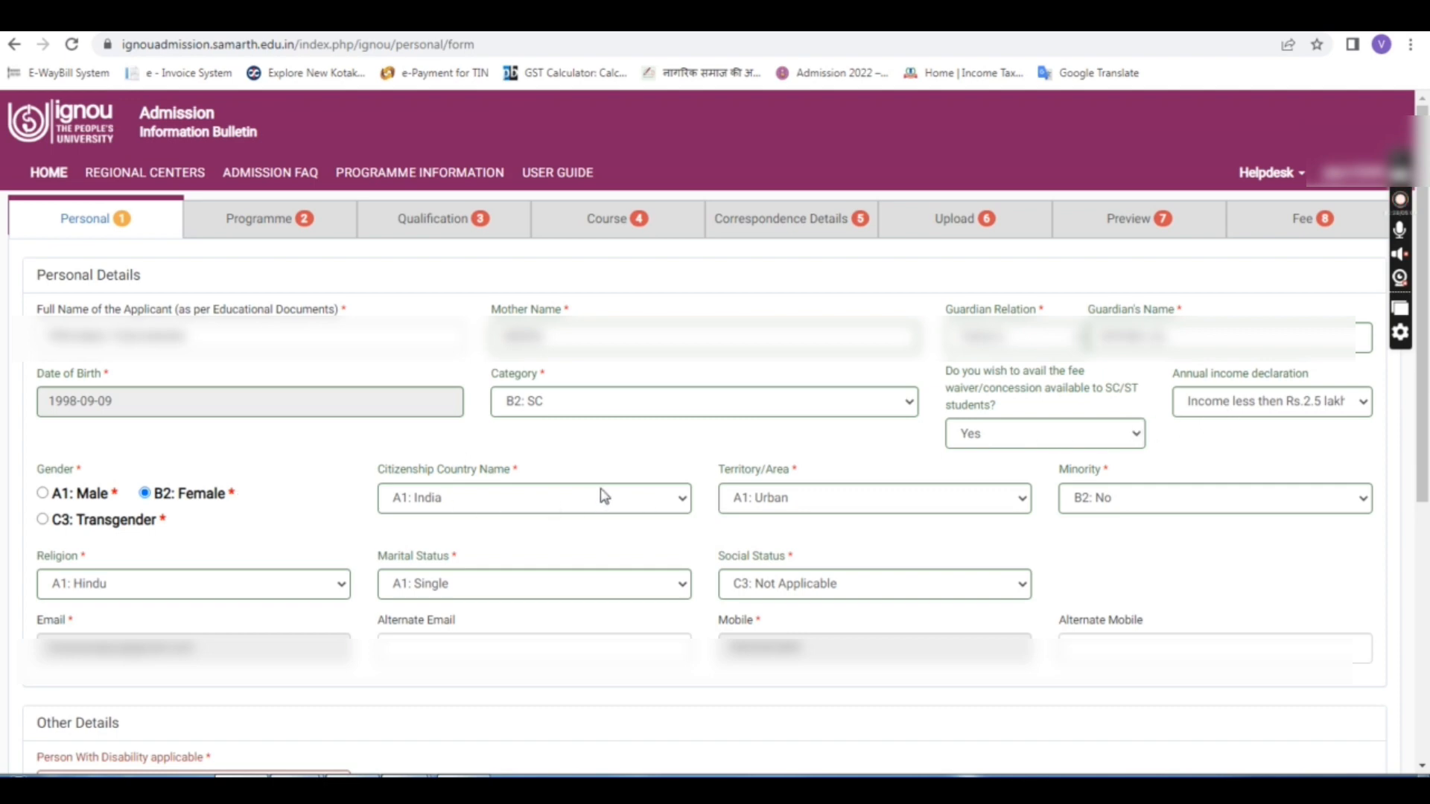
scroll(598, 501, "down", 1)
Step: Enter the applicant's alternate e-mail address in the Alternate Email field
left_click(399, 560)
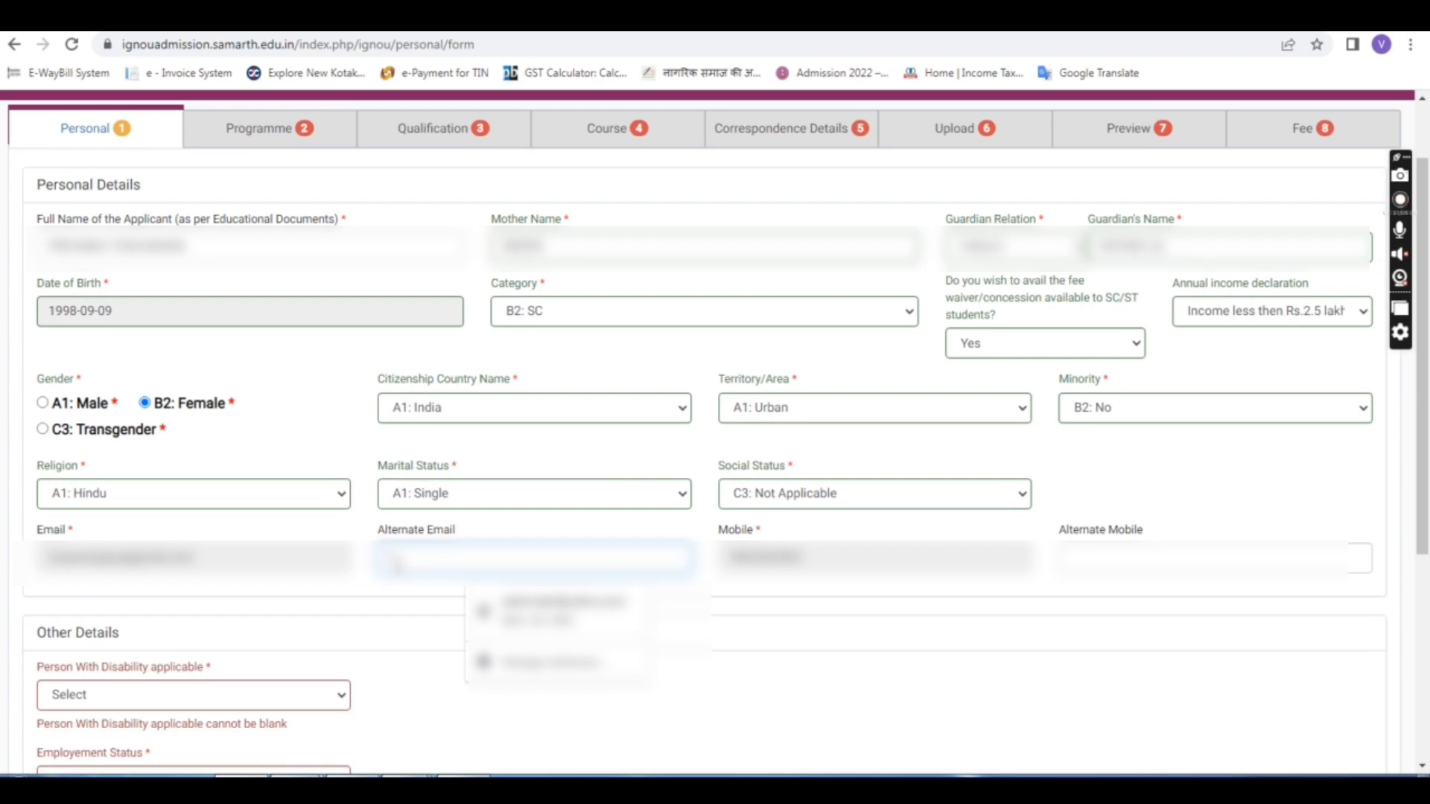
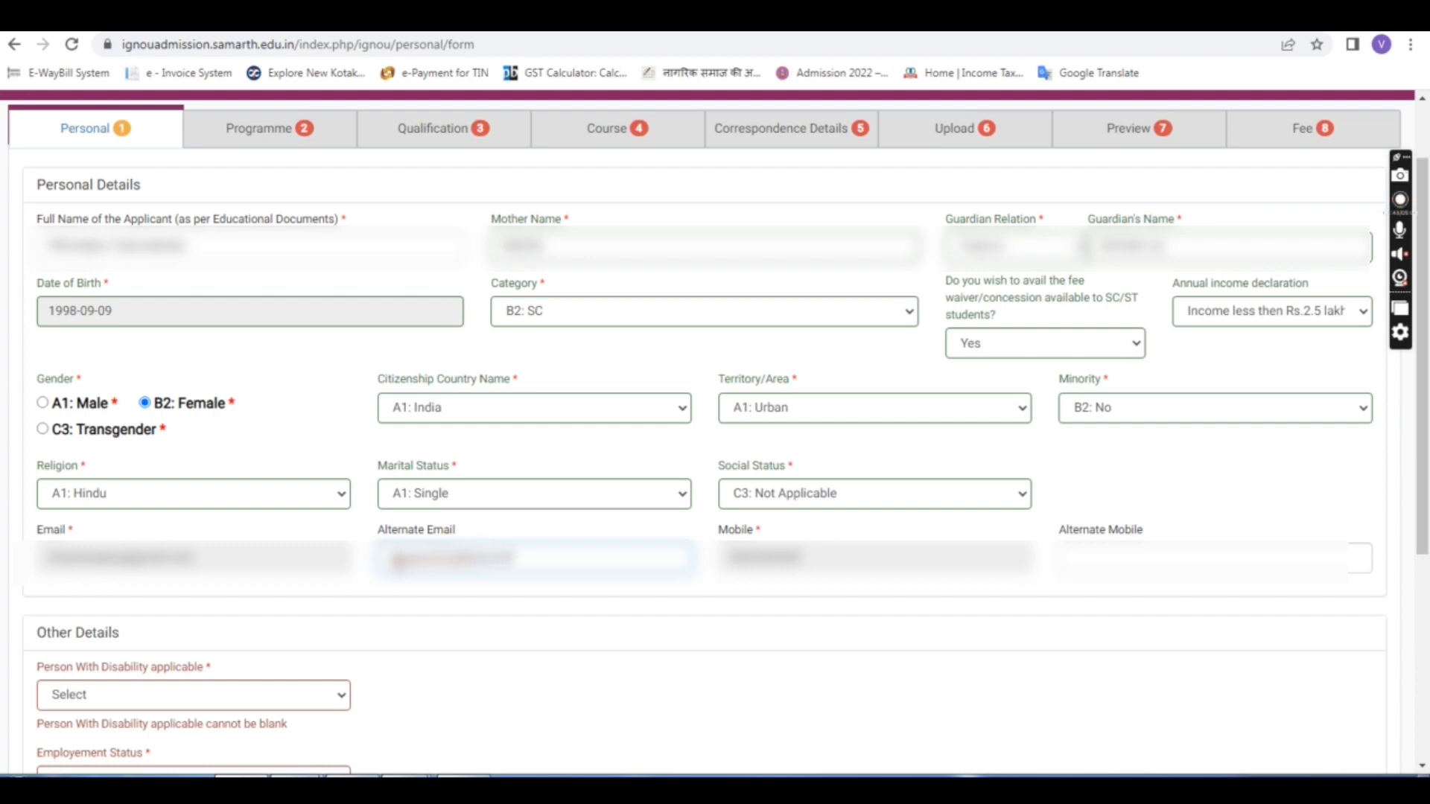
left_click(498, 660)
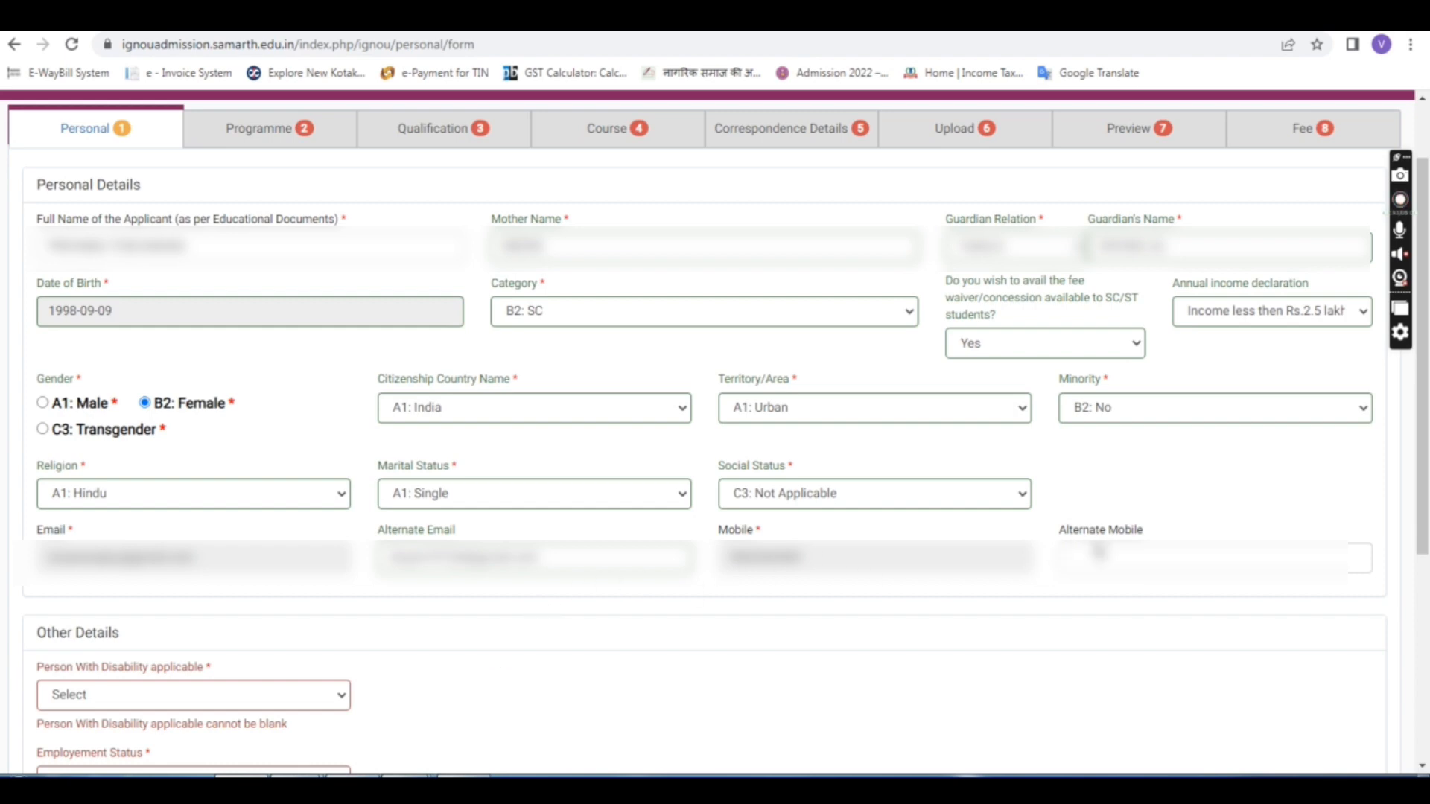
Step: Enter the applicant's alternate mobile number in the Alternate Mobile field
left_click(1098, 551)
type("9")
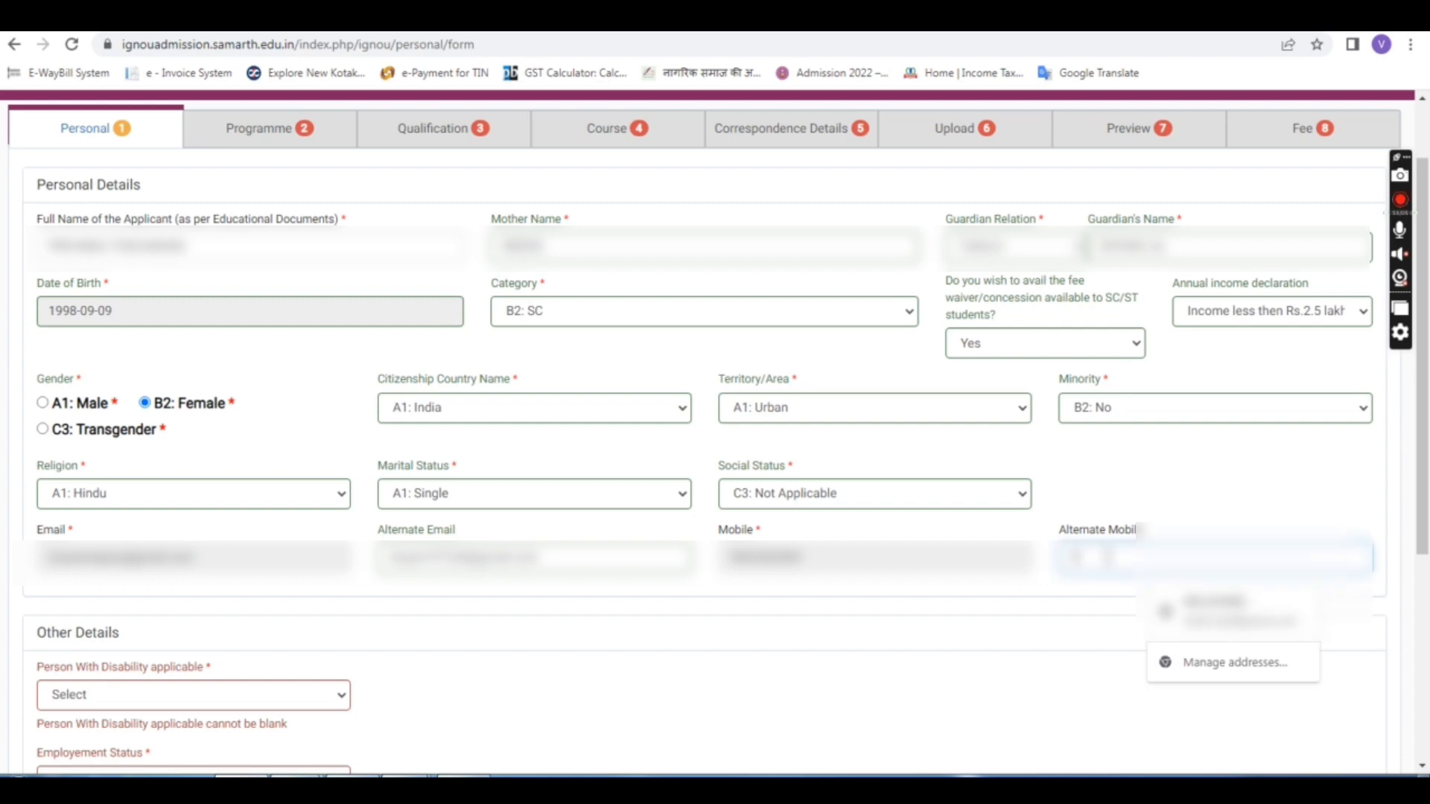
type("87")
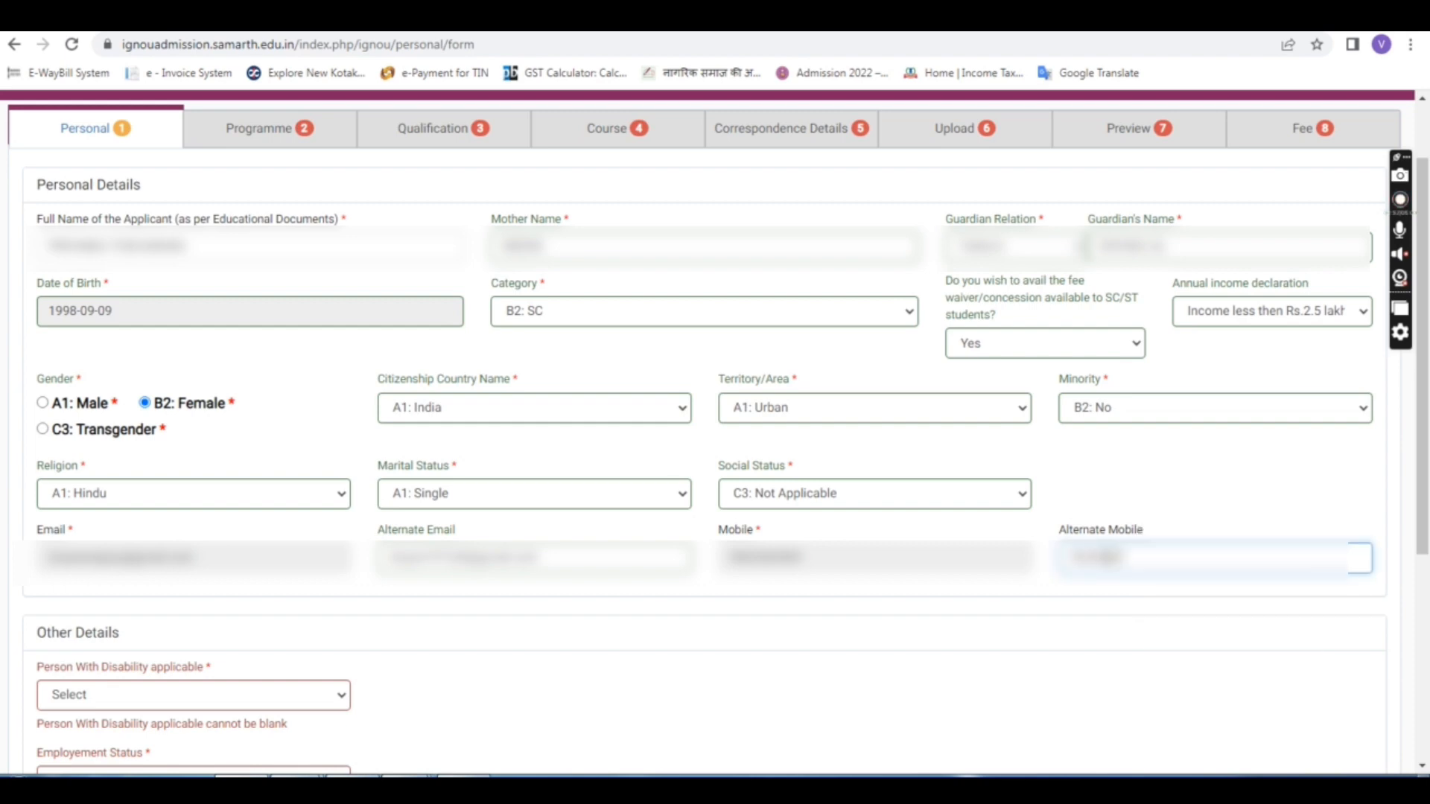
left_click(976, 693)
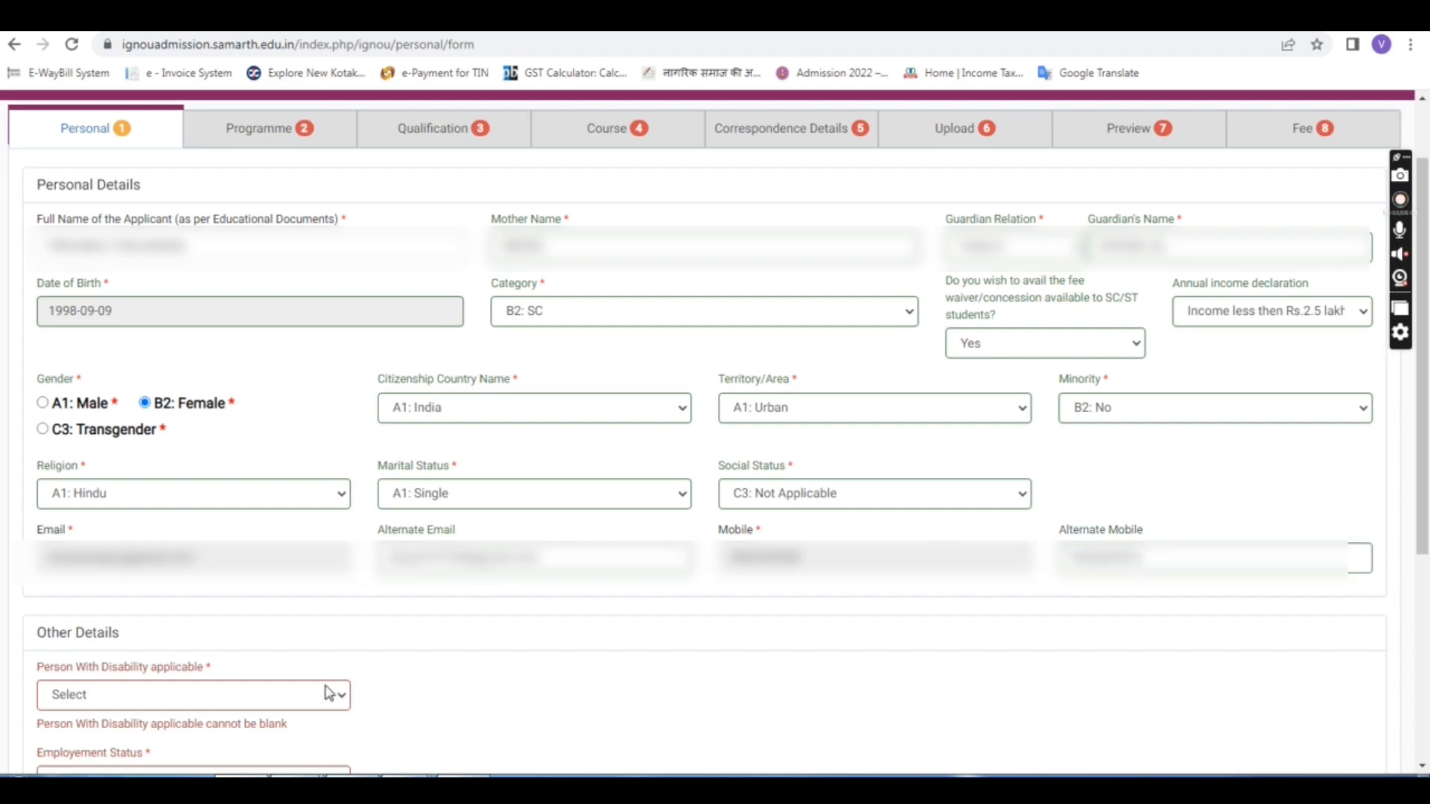
scroll(501, 582, "down", 3)
Step: Set Person With Disability to B2: No and Employment Status to A1: Unemployed
scroll(501, 582, "down", 1)
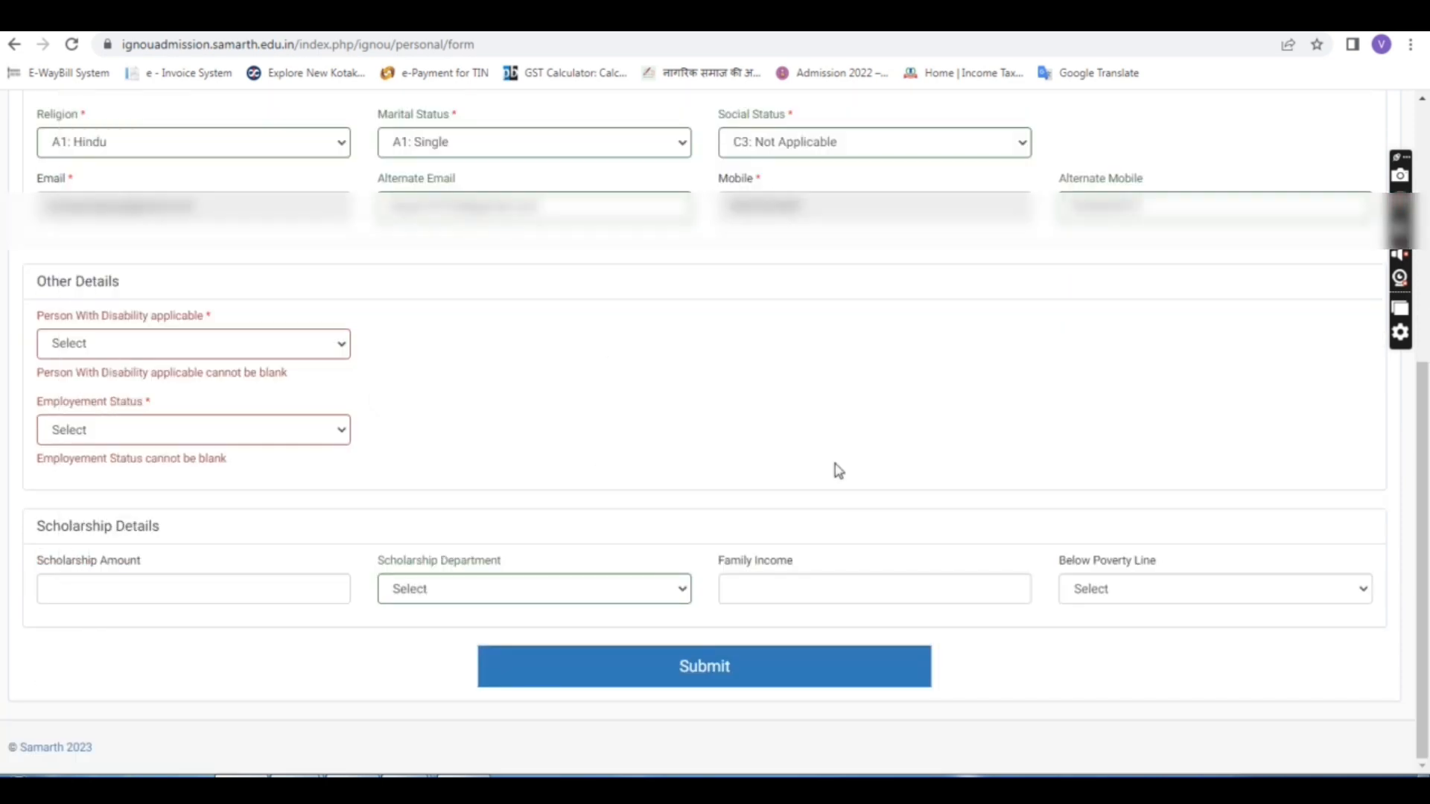
left_click(120, 347)
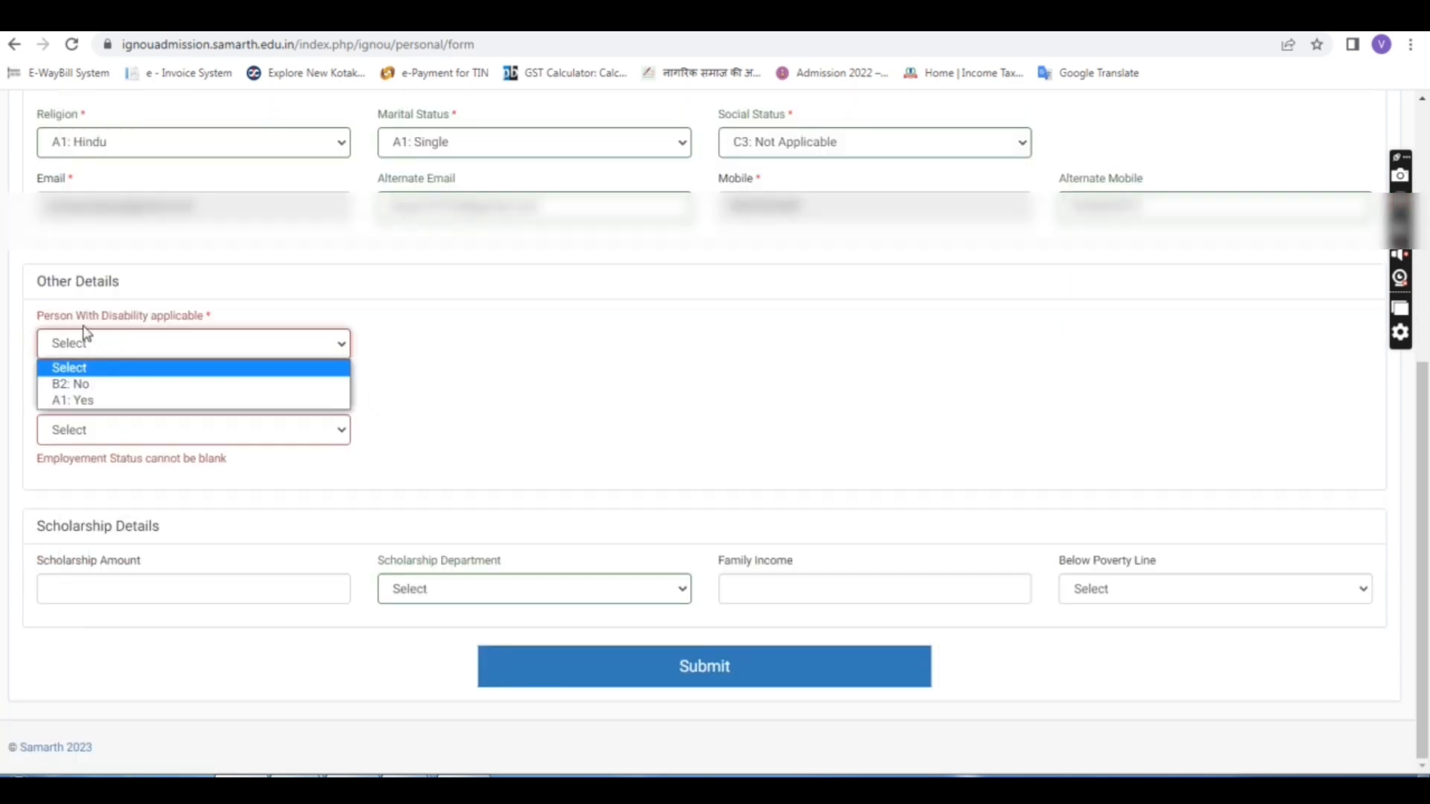
left_click(83, 384)
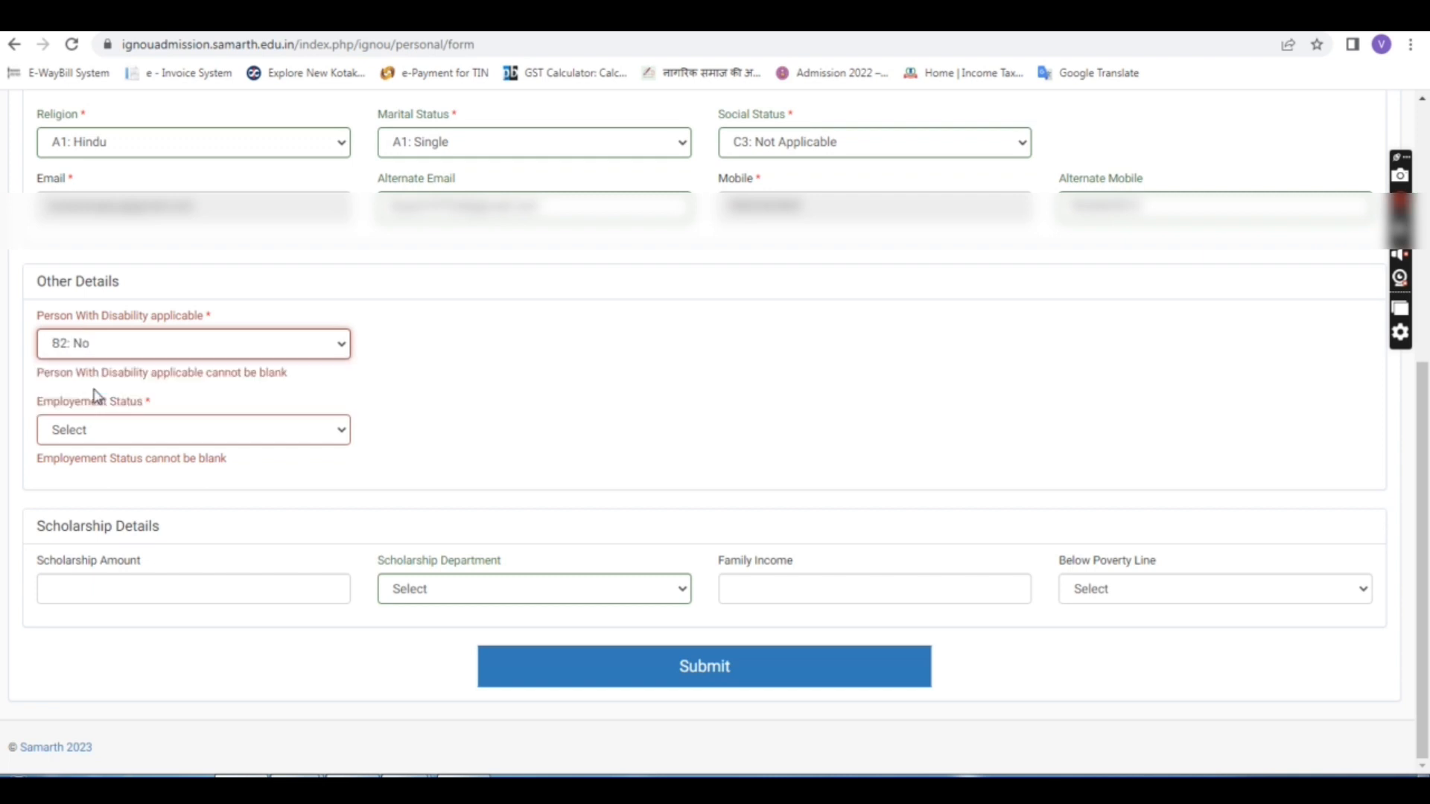
left_click(134, 429)
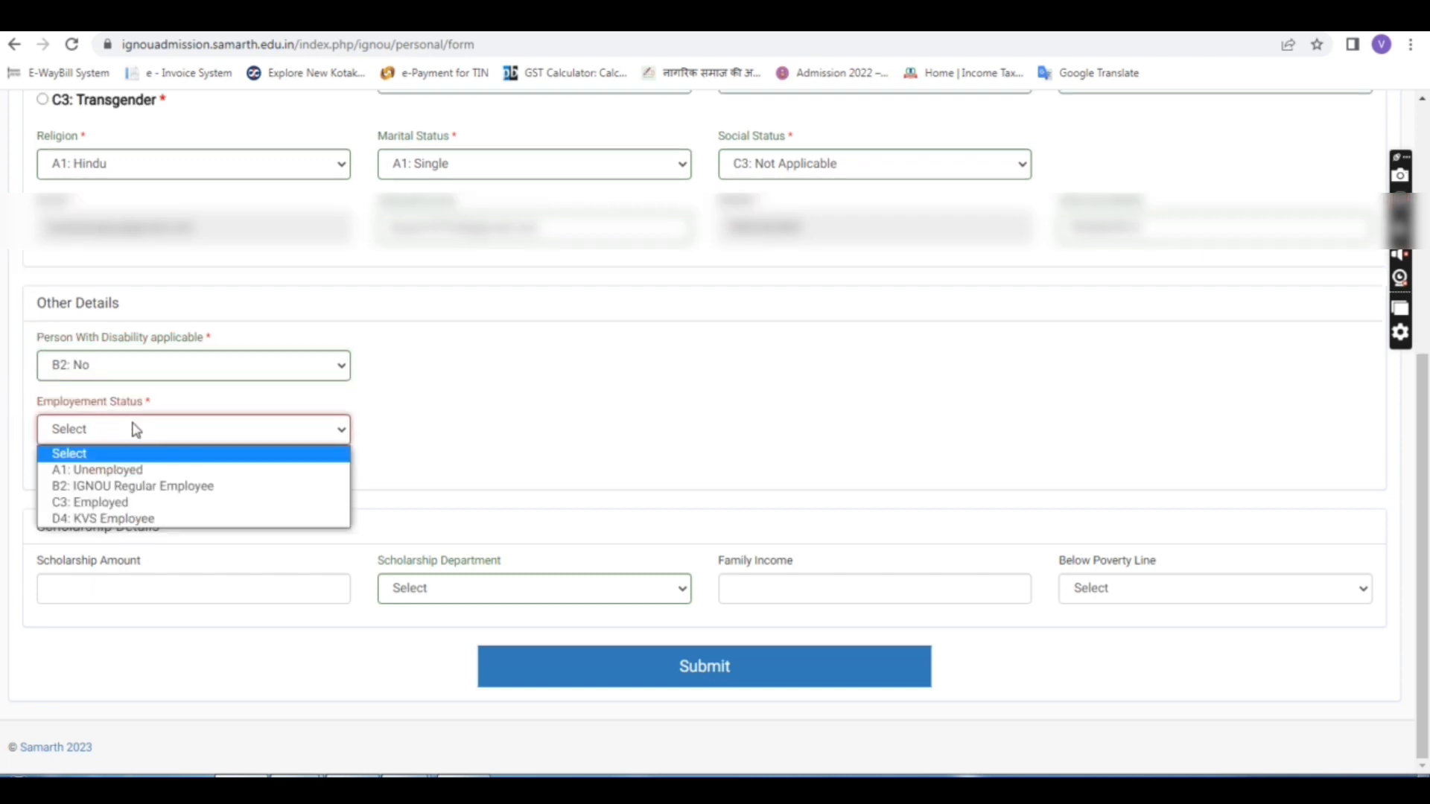
left_click(134, 471)
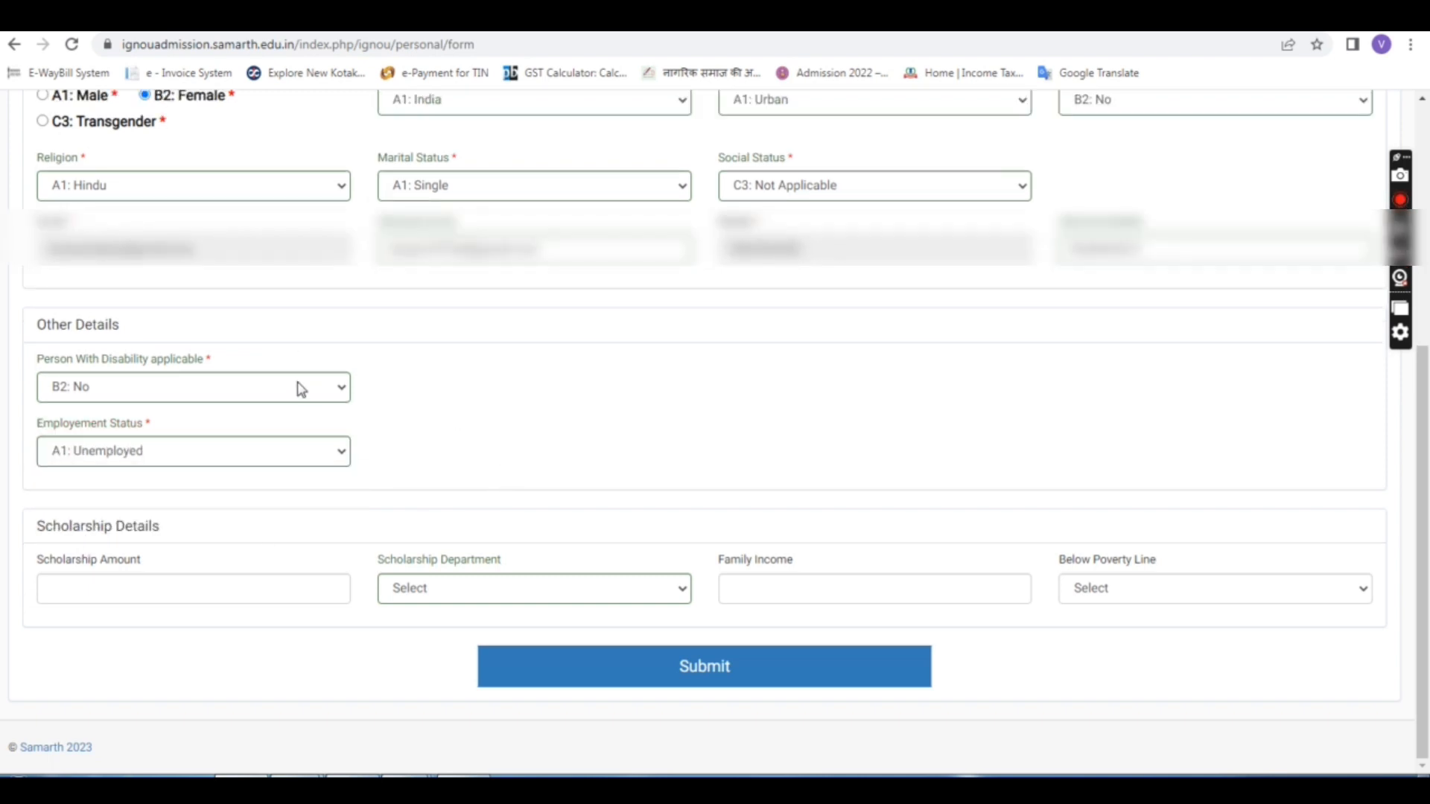
Step: Leave the scholarship department and below-poverty-line dropdowns on Select
left_click(119, 590)
left_click(449, 600)
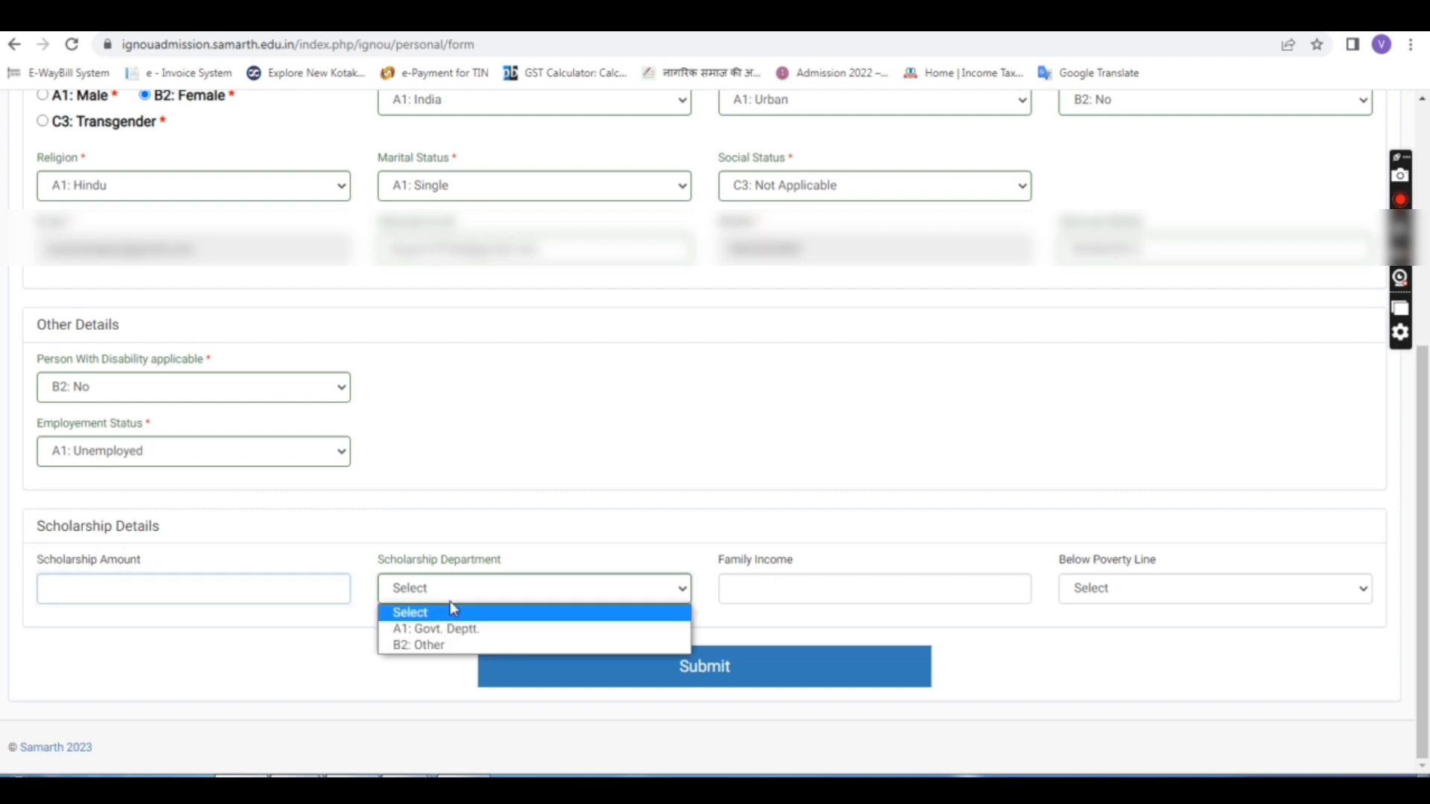
left_click(487, 580)
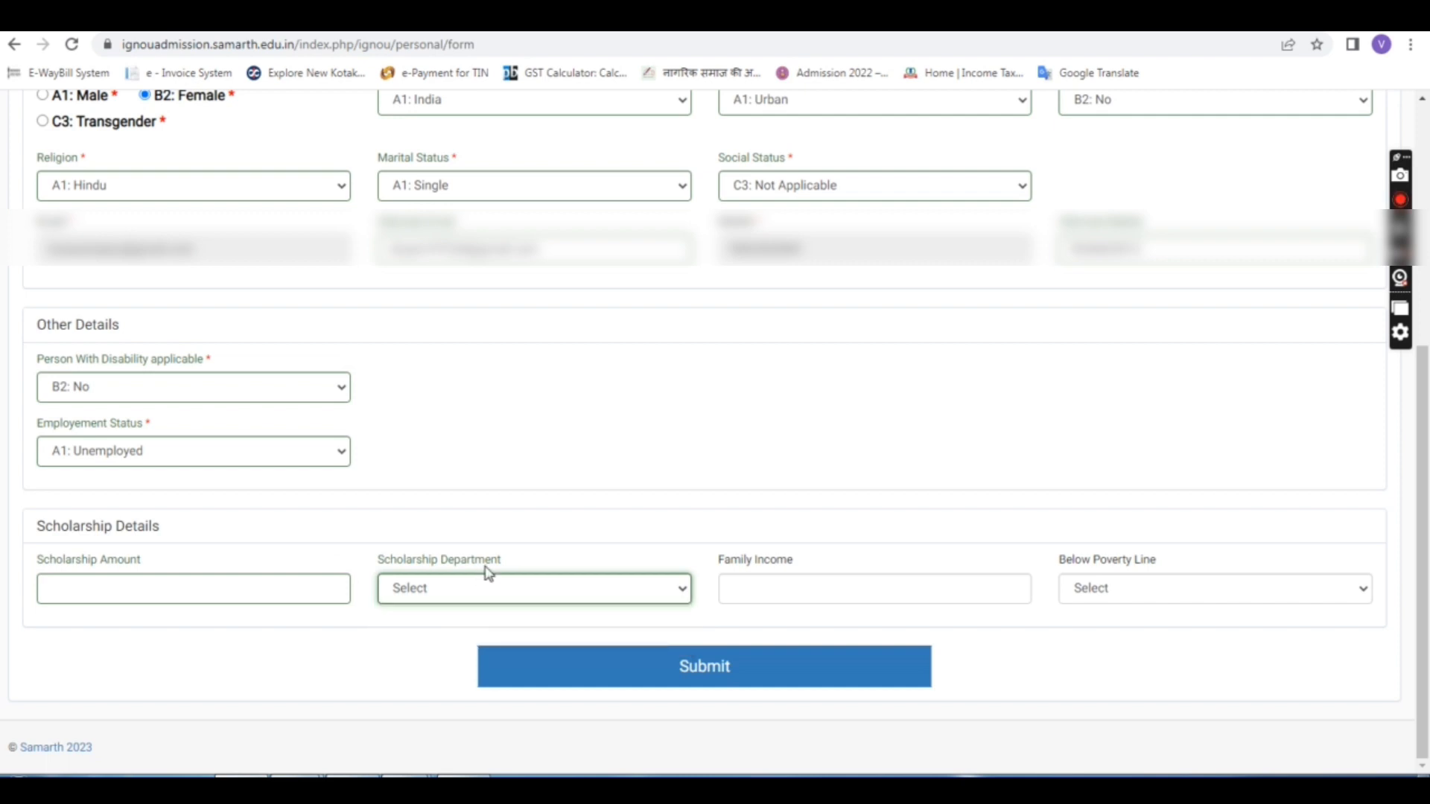
left_click(769, 590)
left_click(1094, 596)
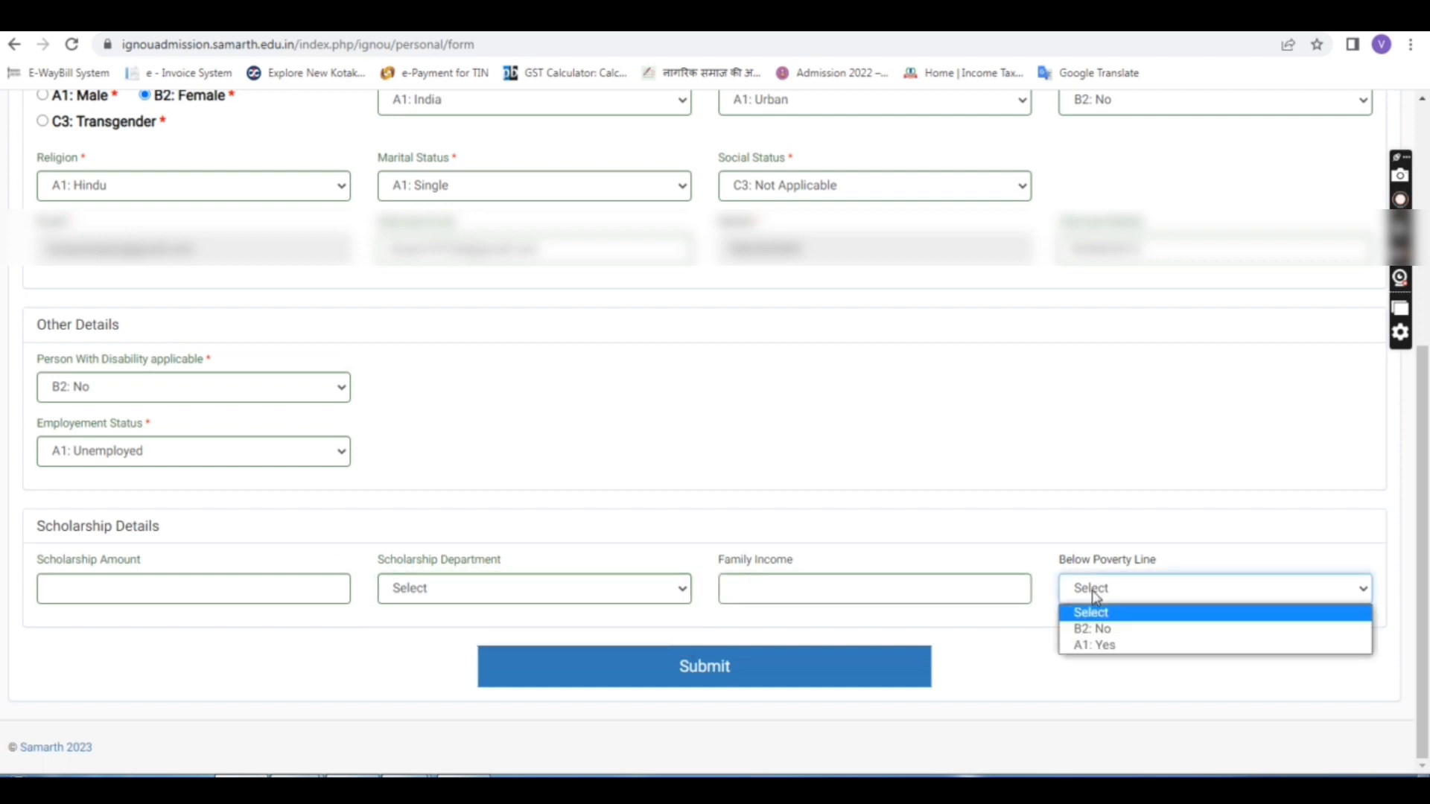
left_click(1043, 564)
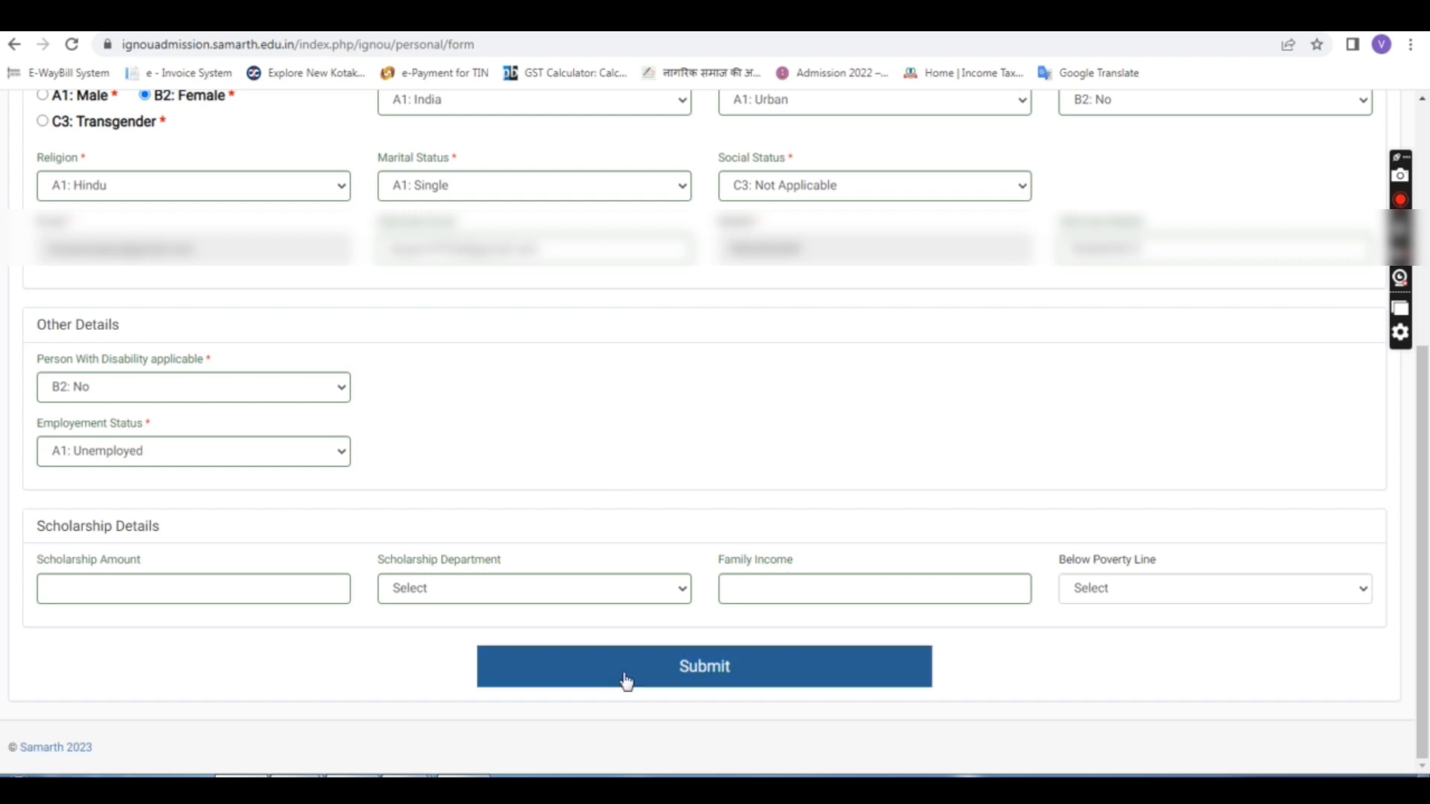
Step: Submit the Personal Details, review the saved summary, and move to the Programme Details form
left_click(698, 672)
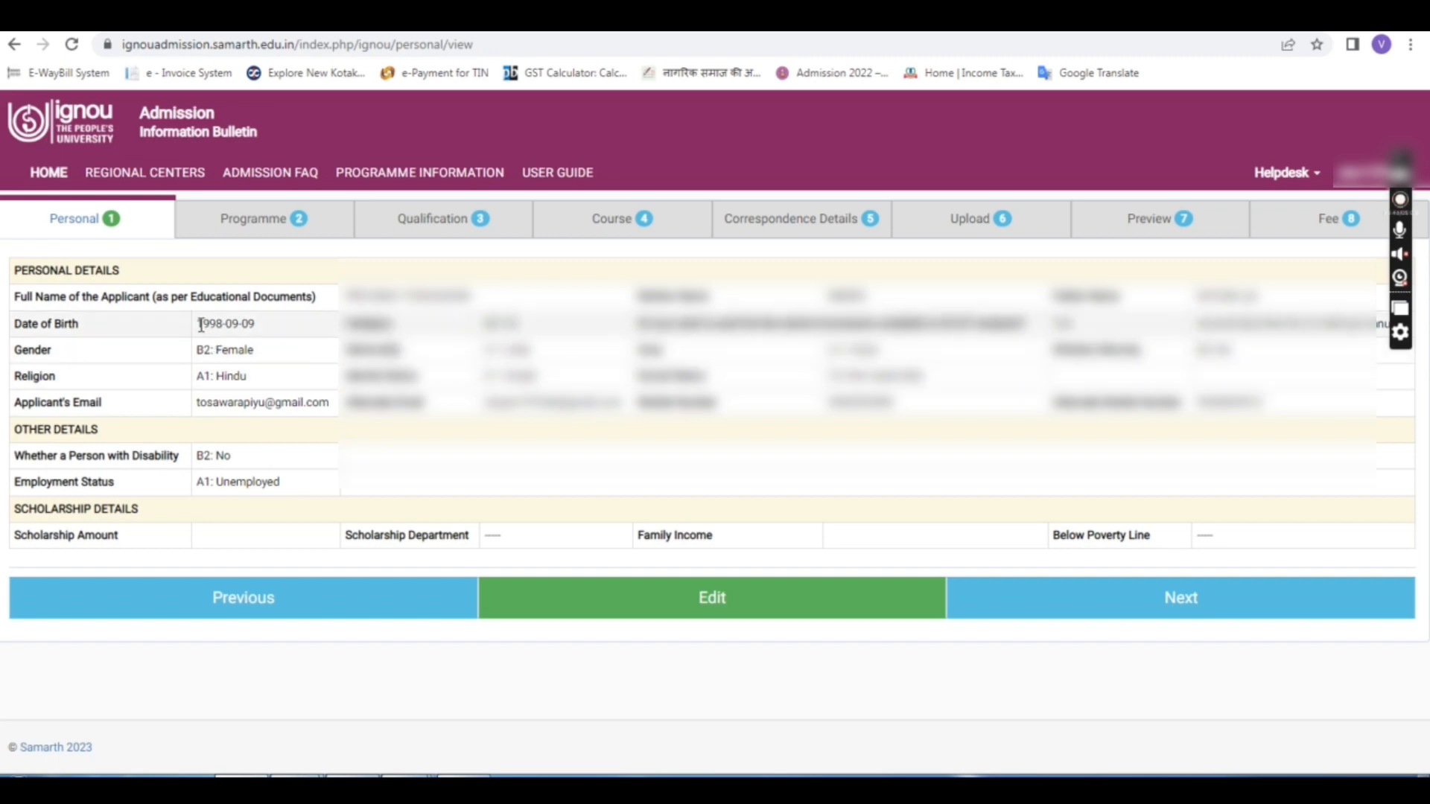
left_click_drag(201, 326, 210, 329)
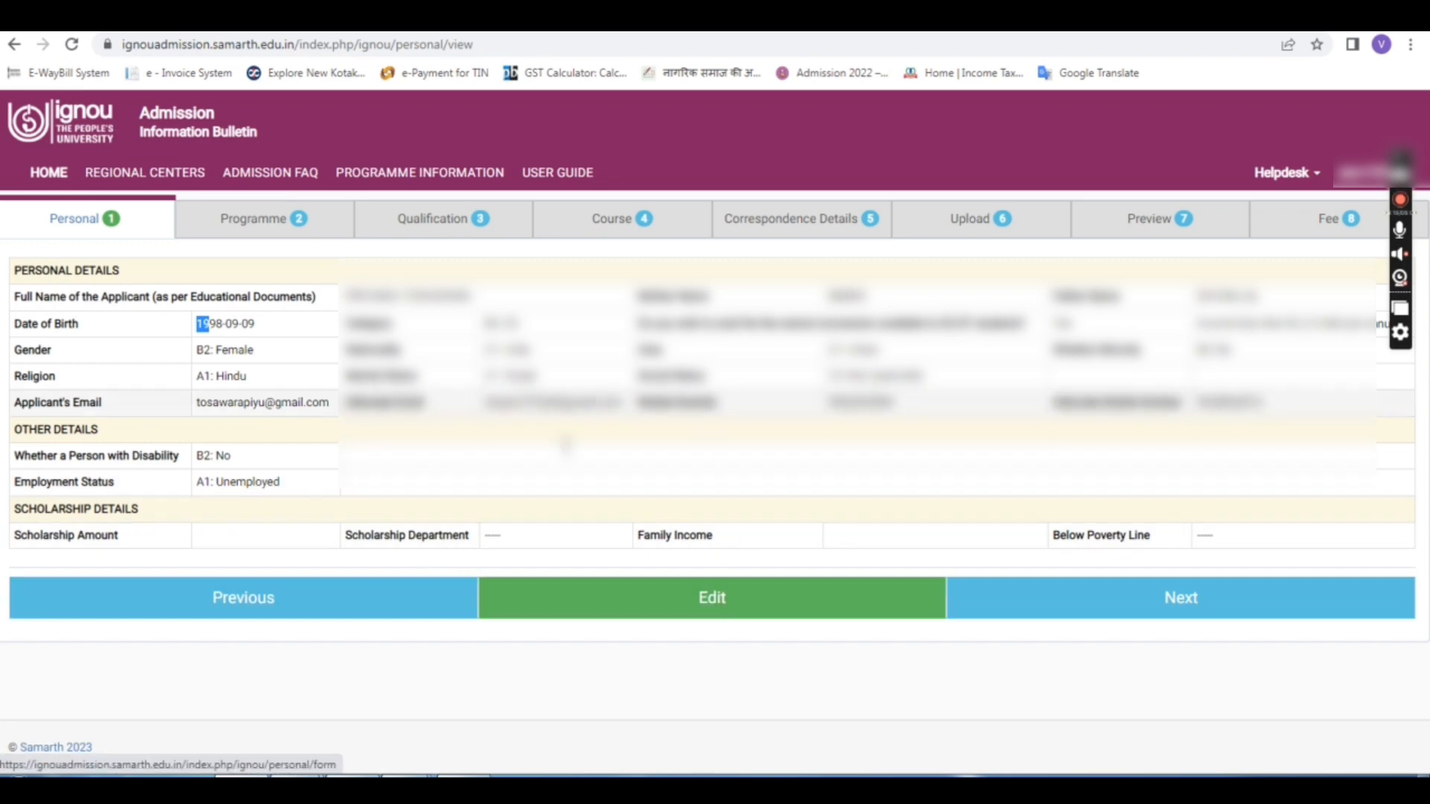
left_click(1219, 625)
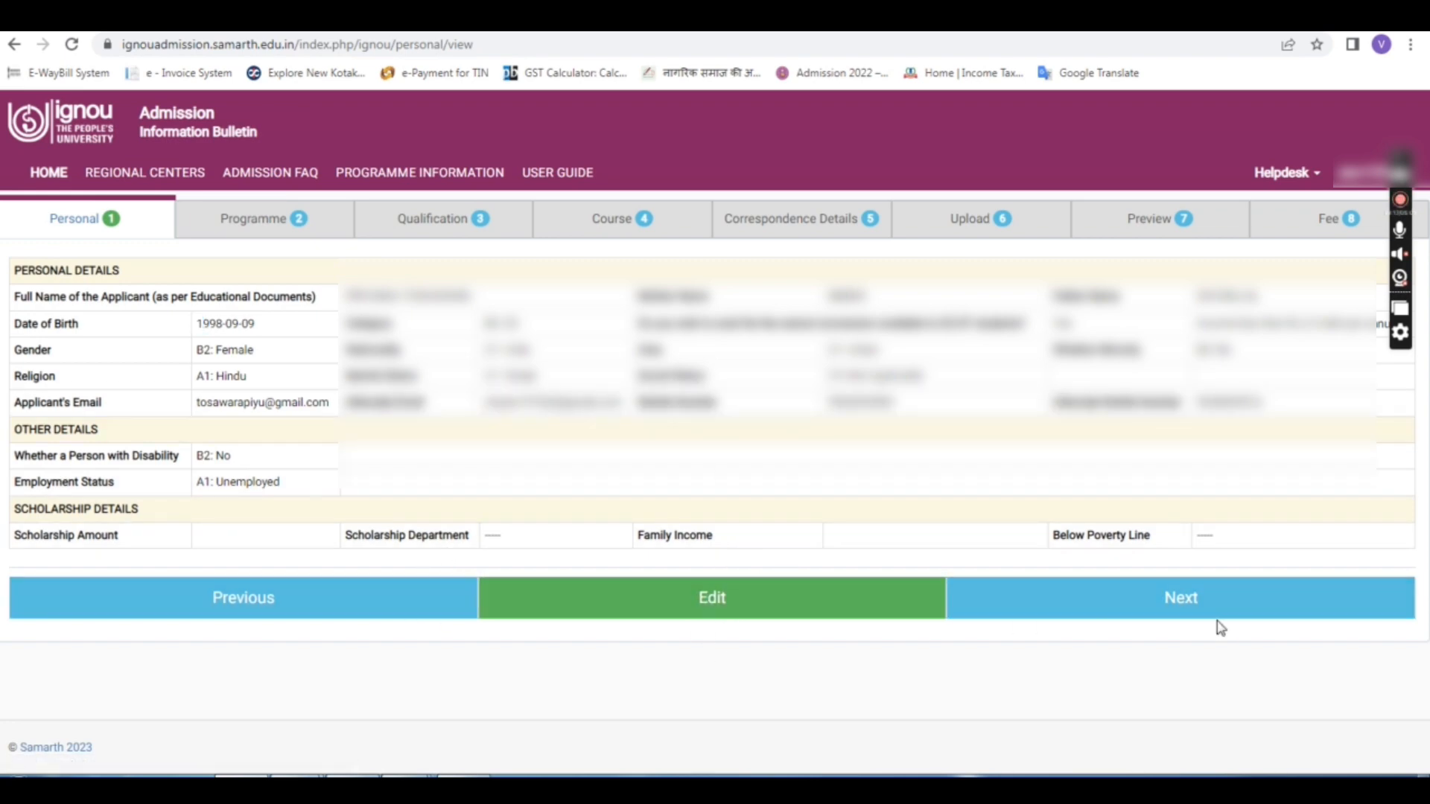
left_click(1219, 621)
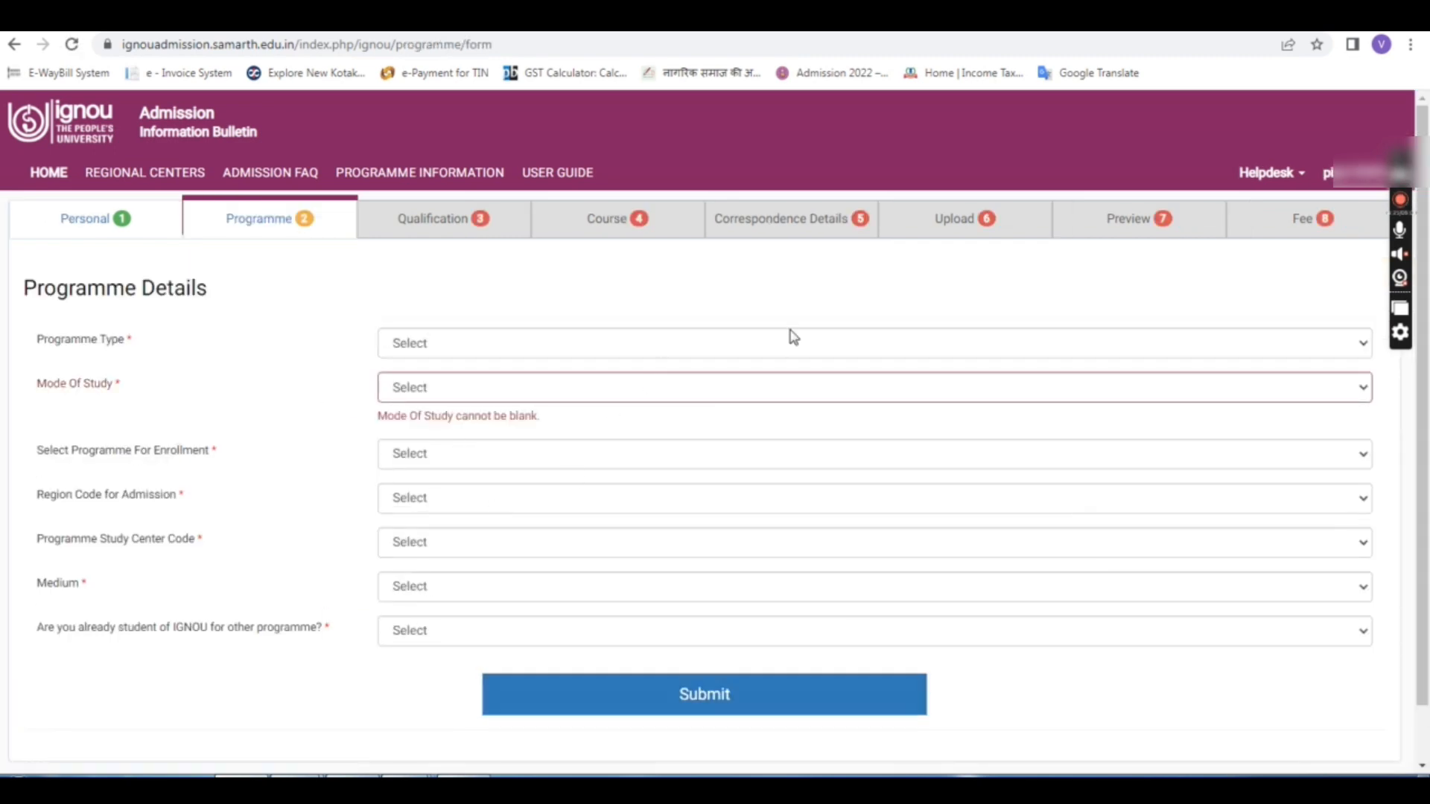
Step: Choose MASTER as Programme Type and ODL as Mode Of Study
left_click(708, 350)
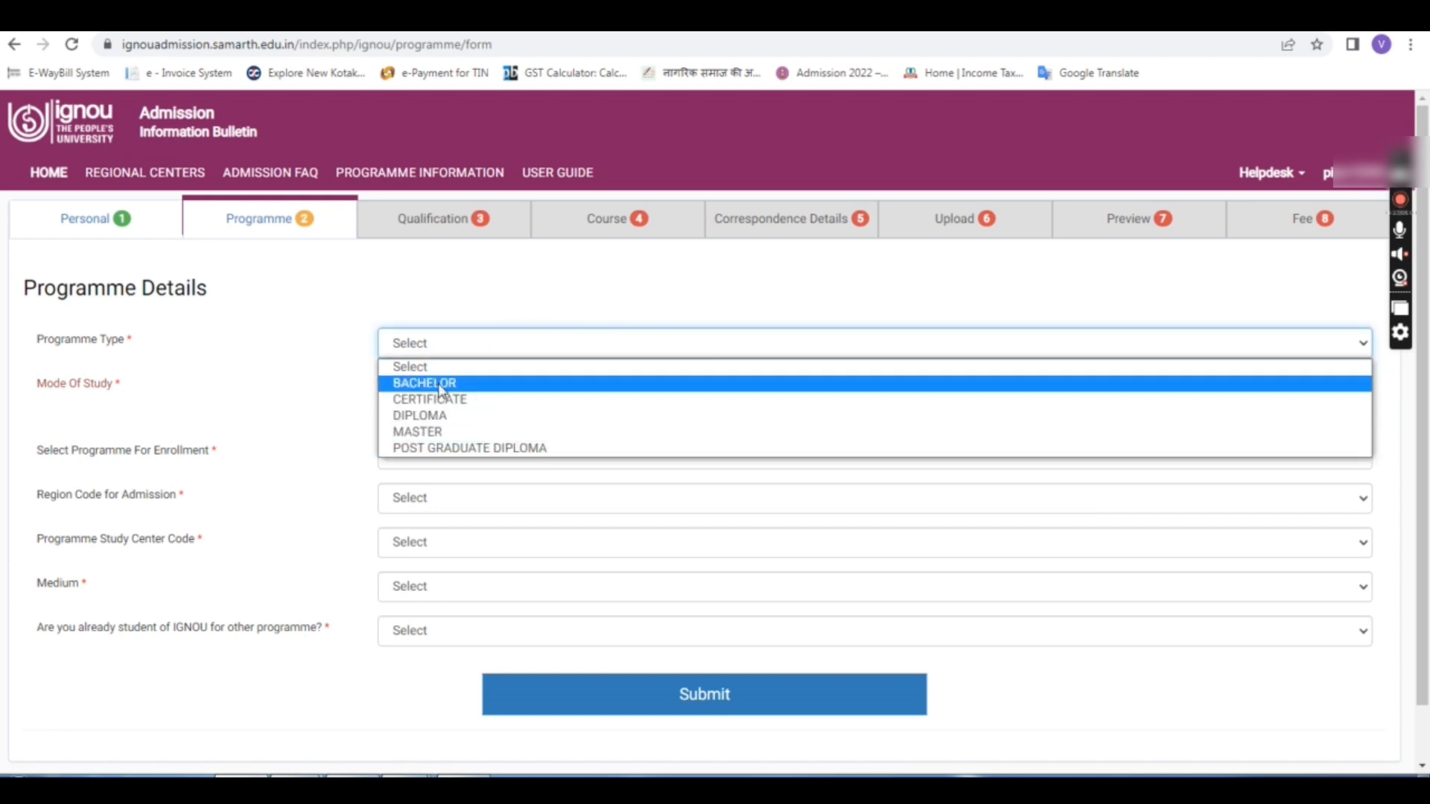
left_click(418, 434)
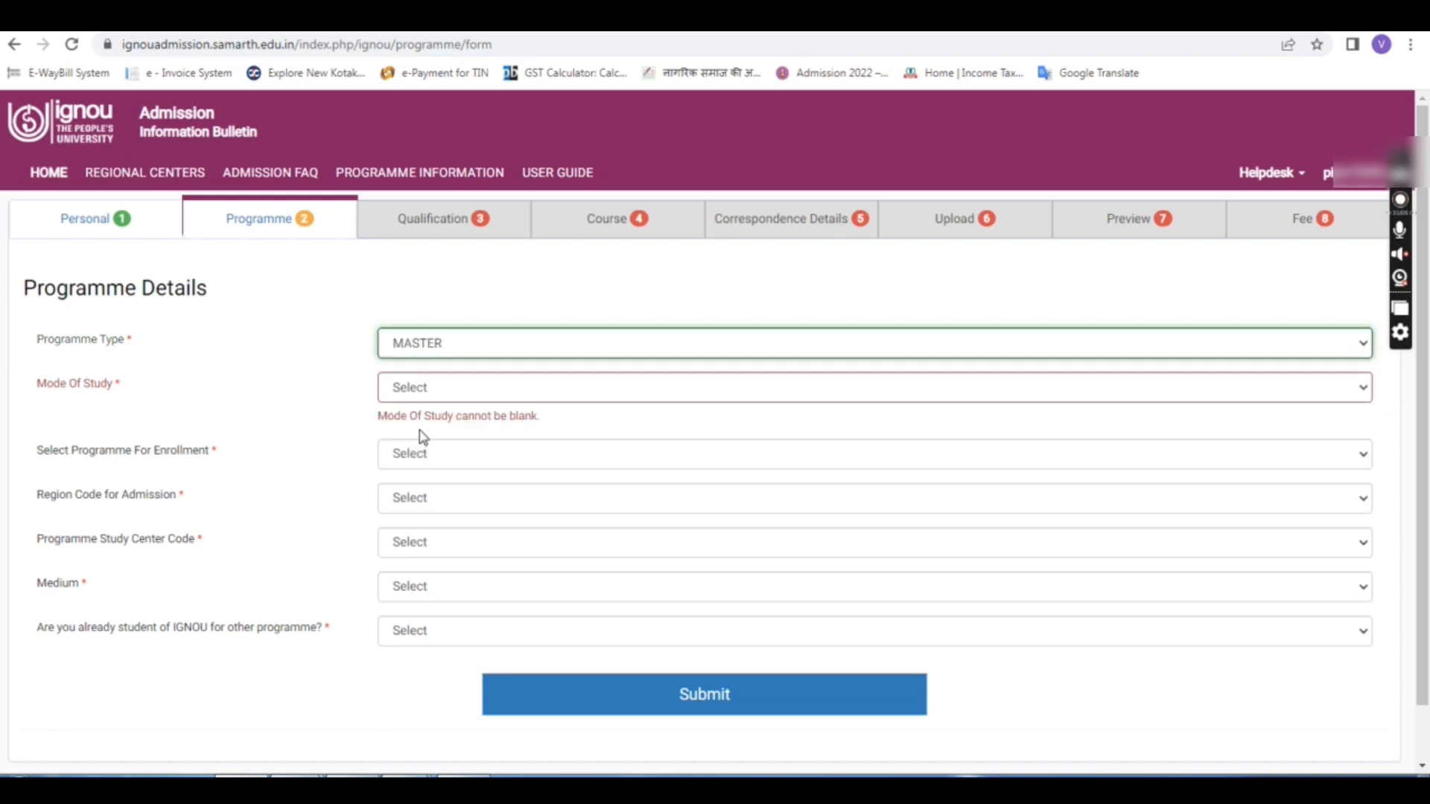
left_click(485, 391)
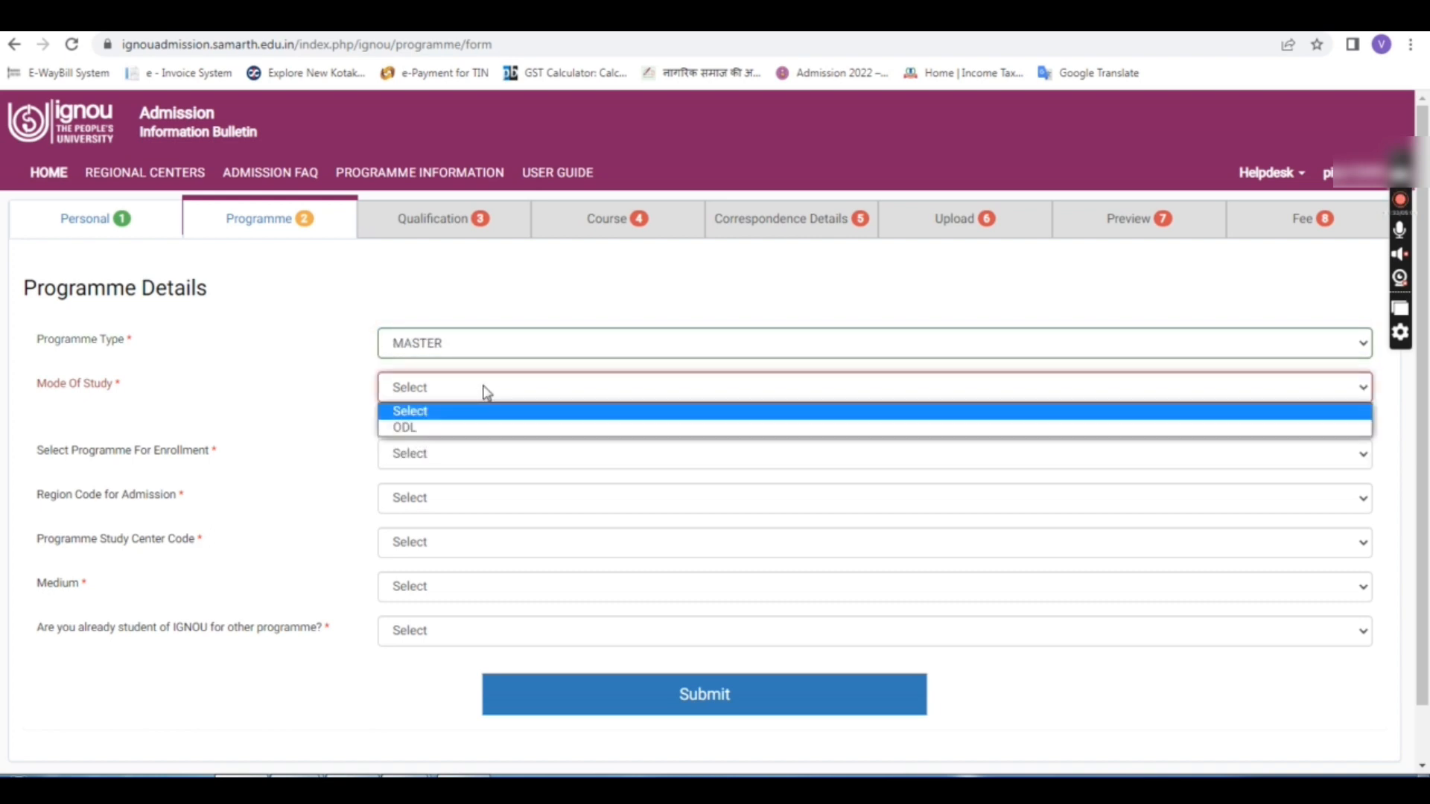
left_click(485, 391)
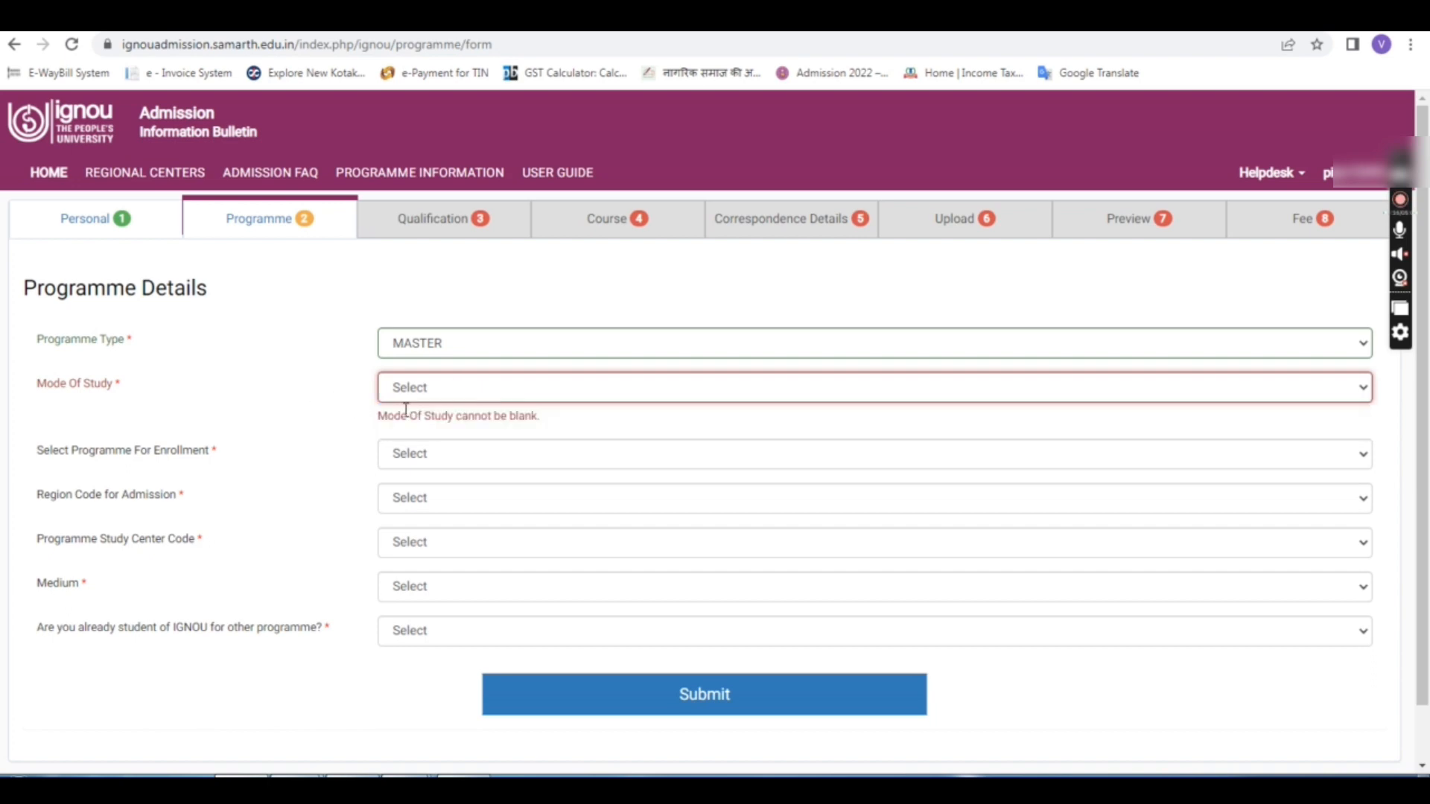
left_click(455, 393)
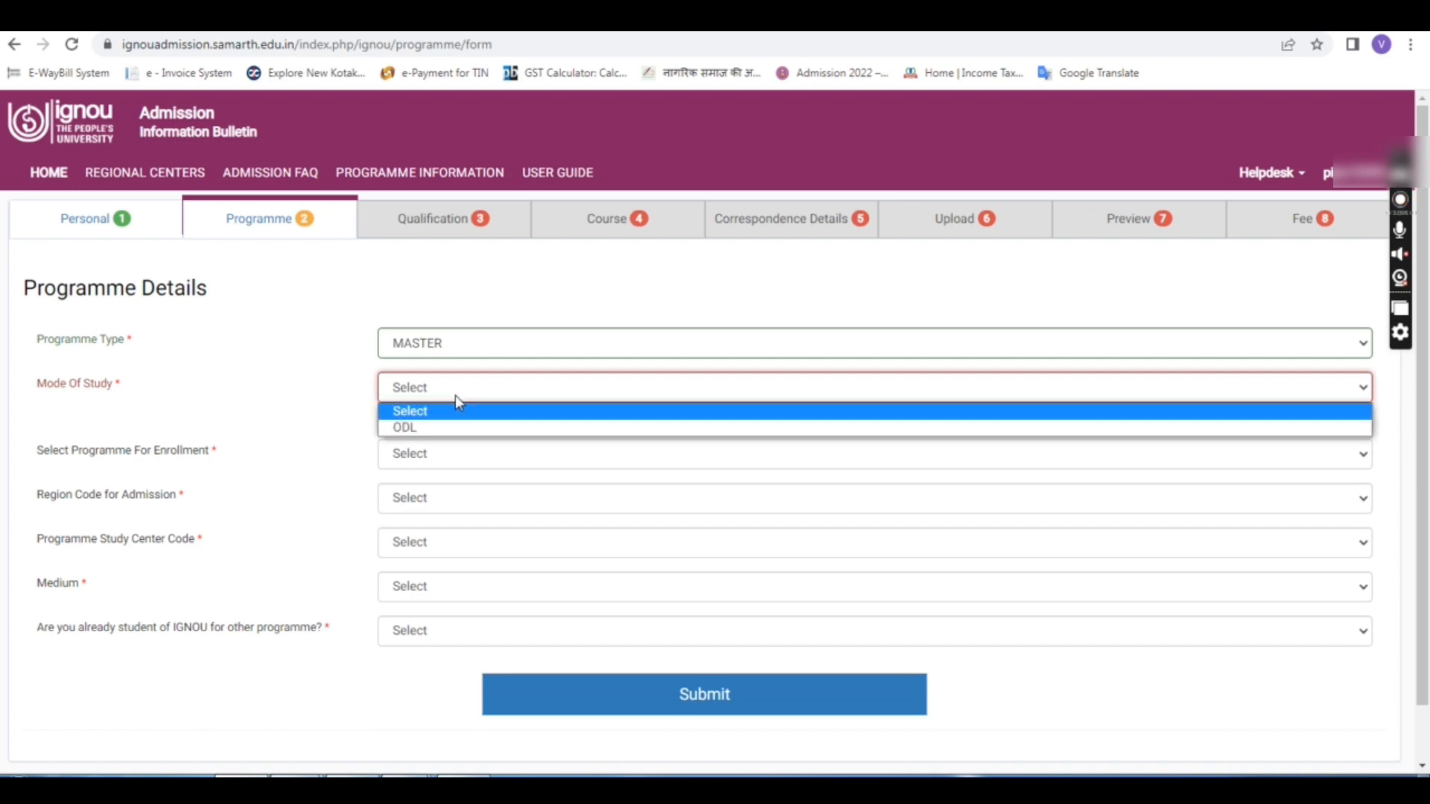
left_click(417, 429)
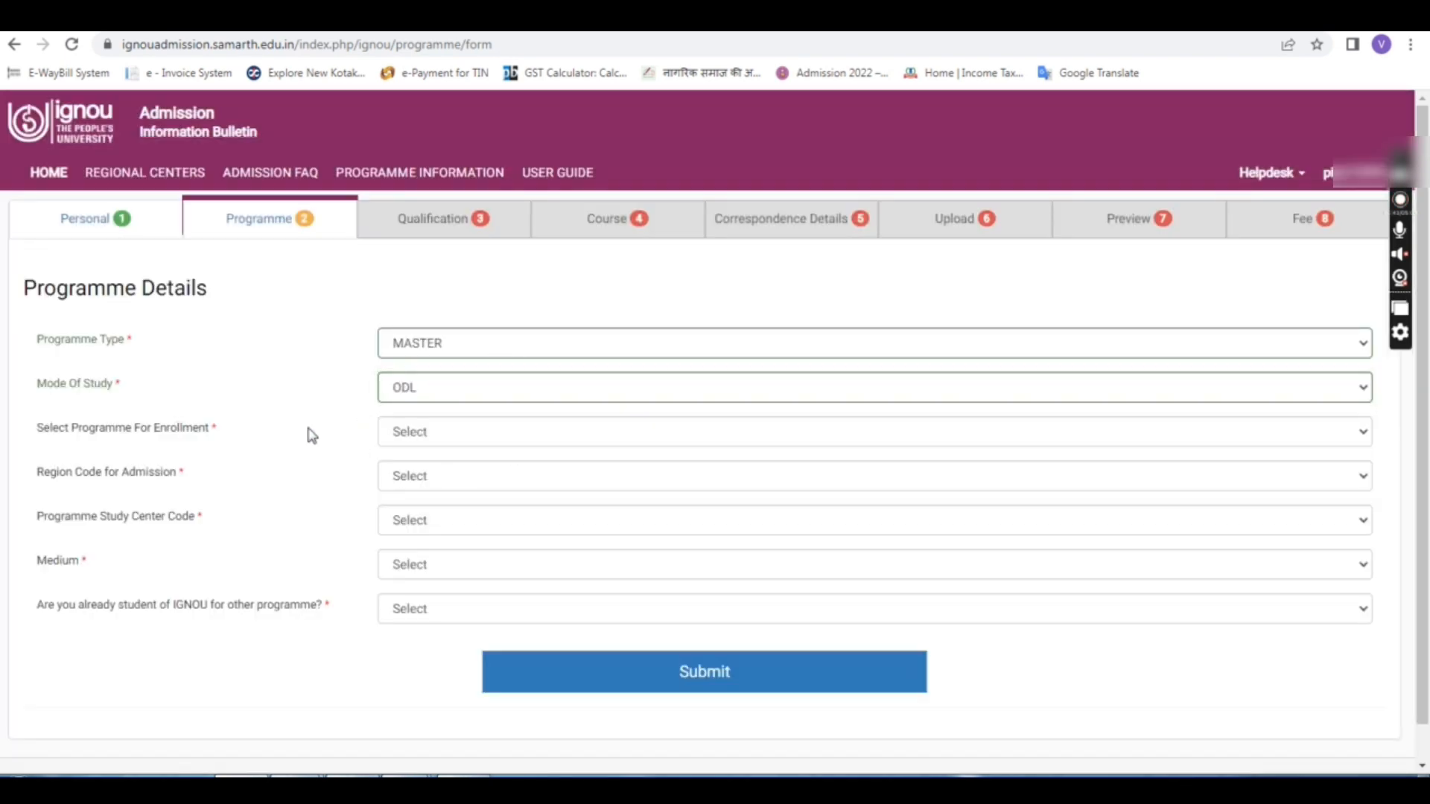
scroll(430, 403, "down", 1)
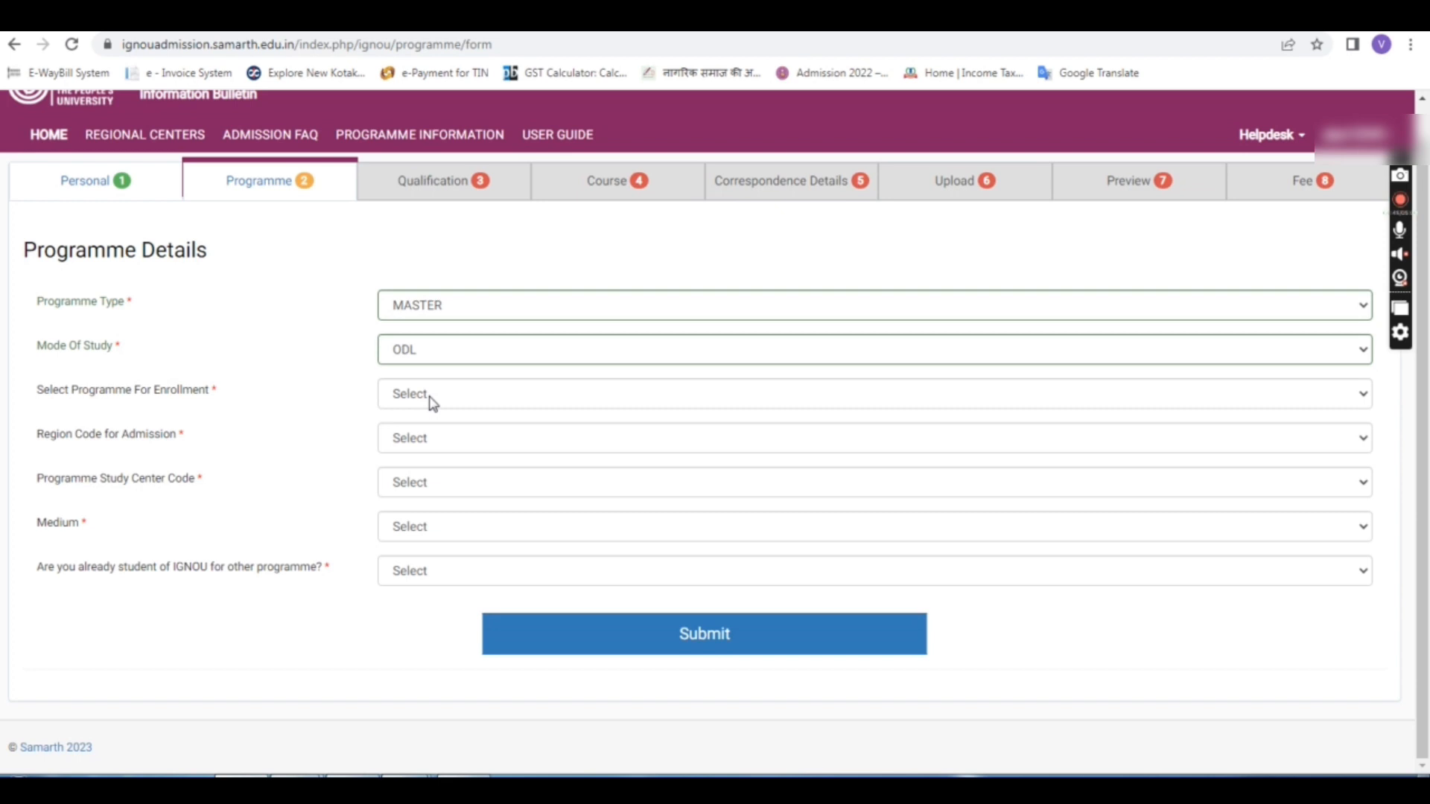
Step: Select MEG : MASTER OF ARTS (ENGLISH) as the programme for enrollment
left_click(434, 403)
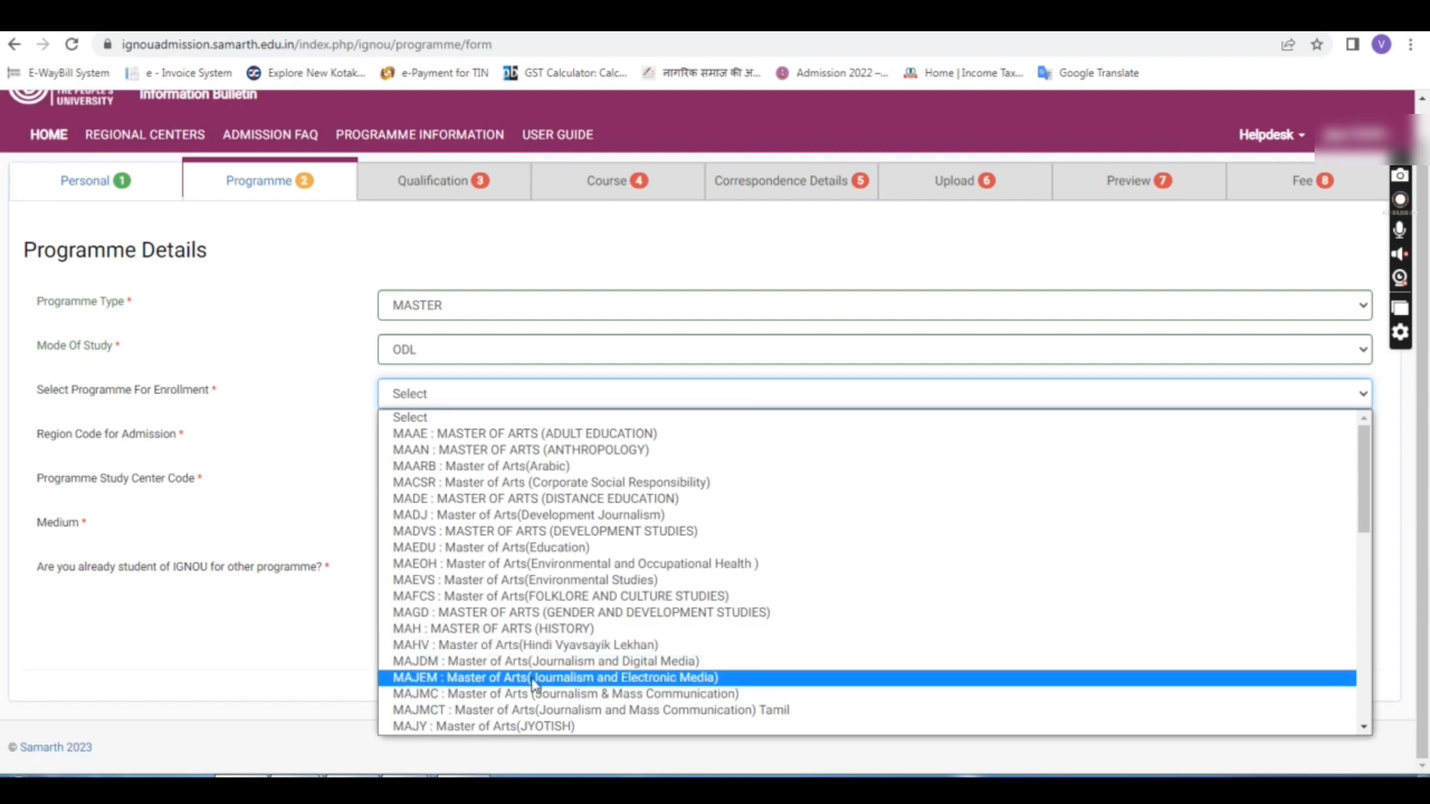
scroll(533, 695, "down", 3)
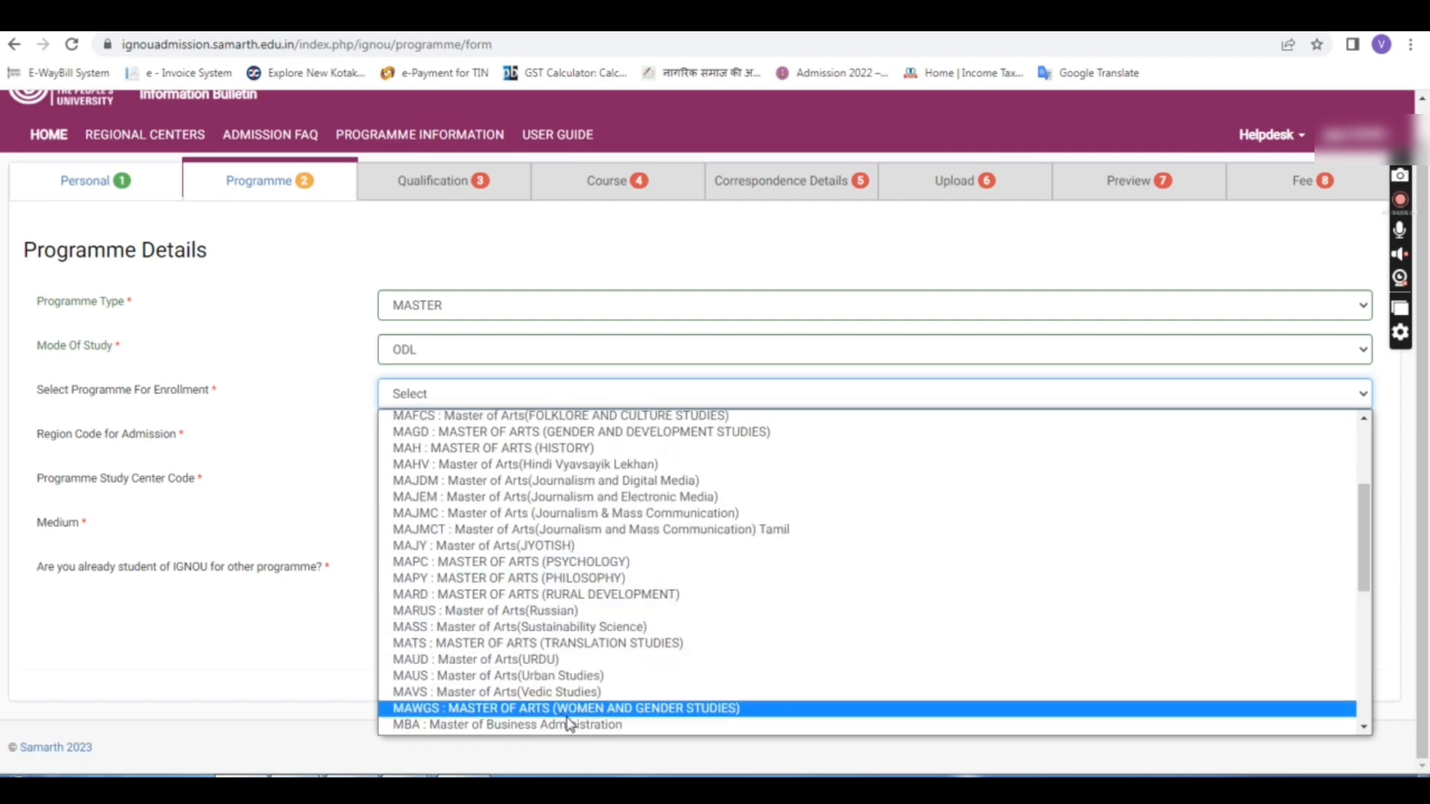
scroll(569, 724, "down", 3)
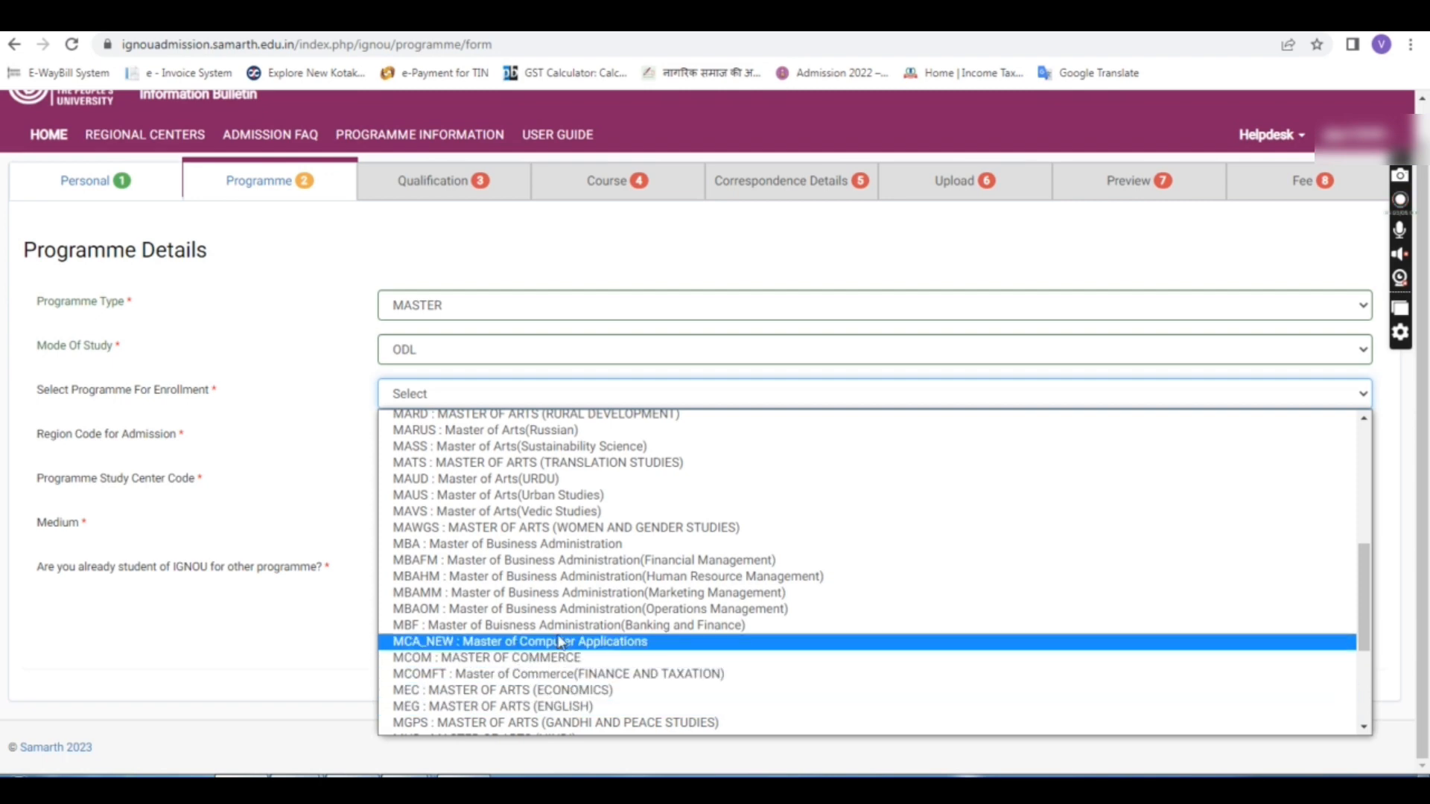
scroll(474, 525, "down", 3)
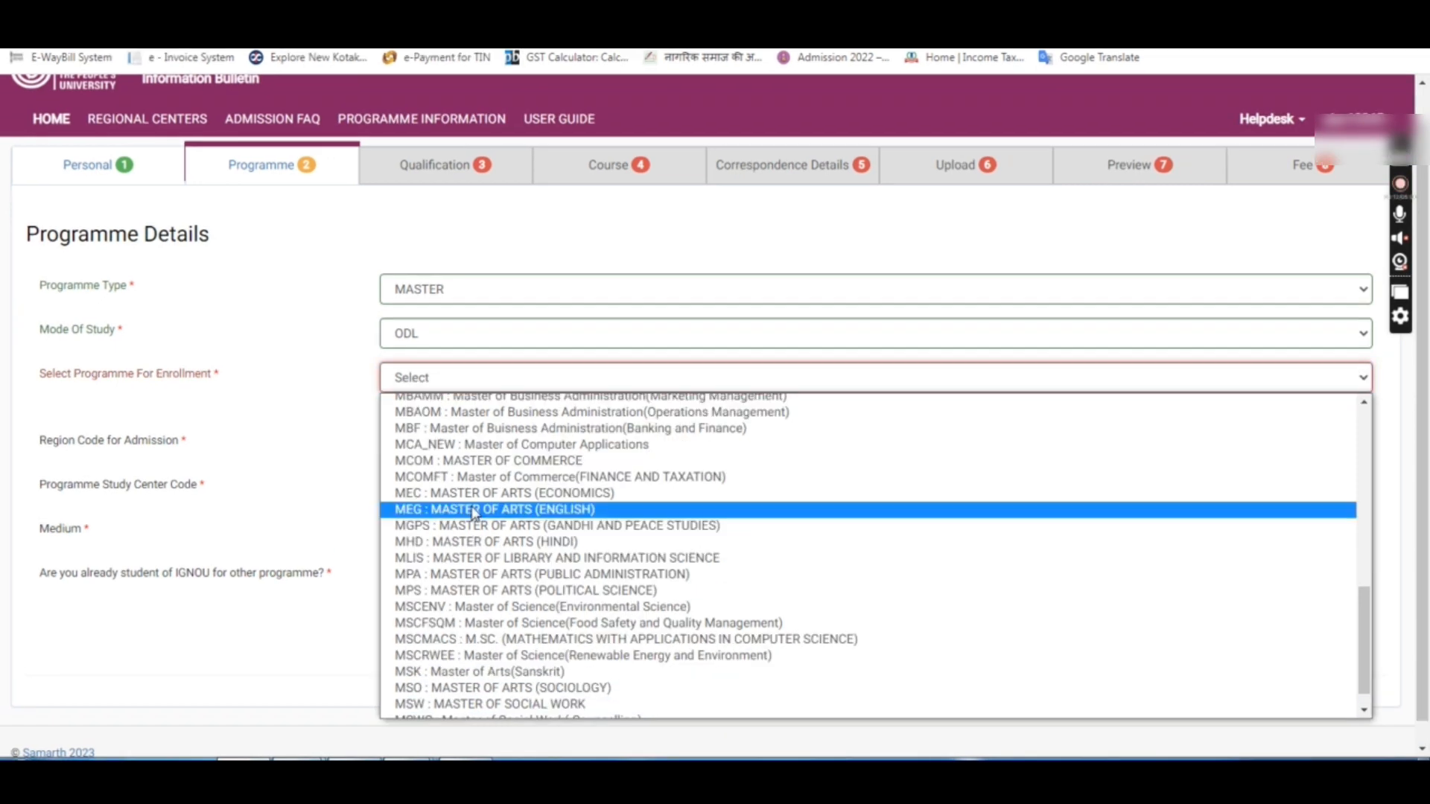
left_click(474, 514)
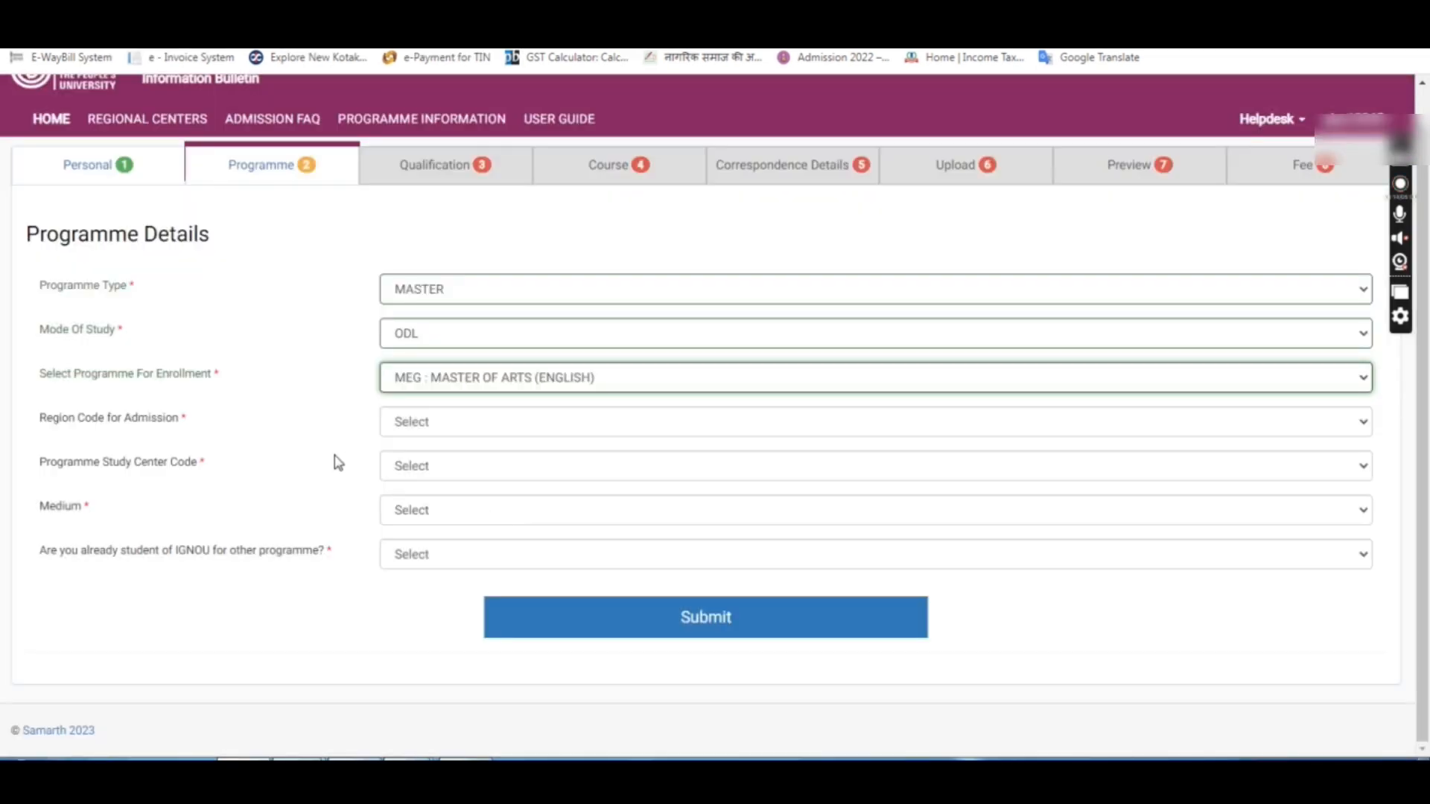
Step: Set the Region Code for Admission to 88 : JODHPUR
left_click(524, 429)
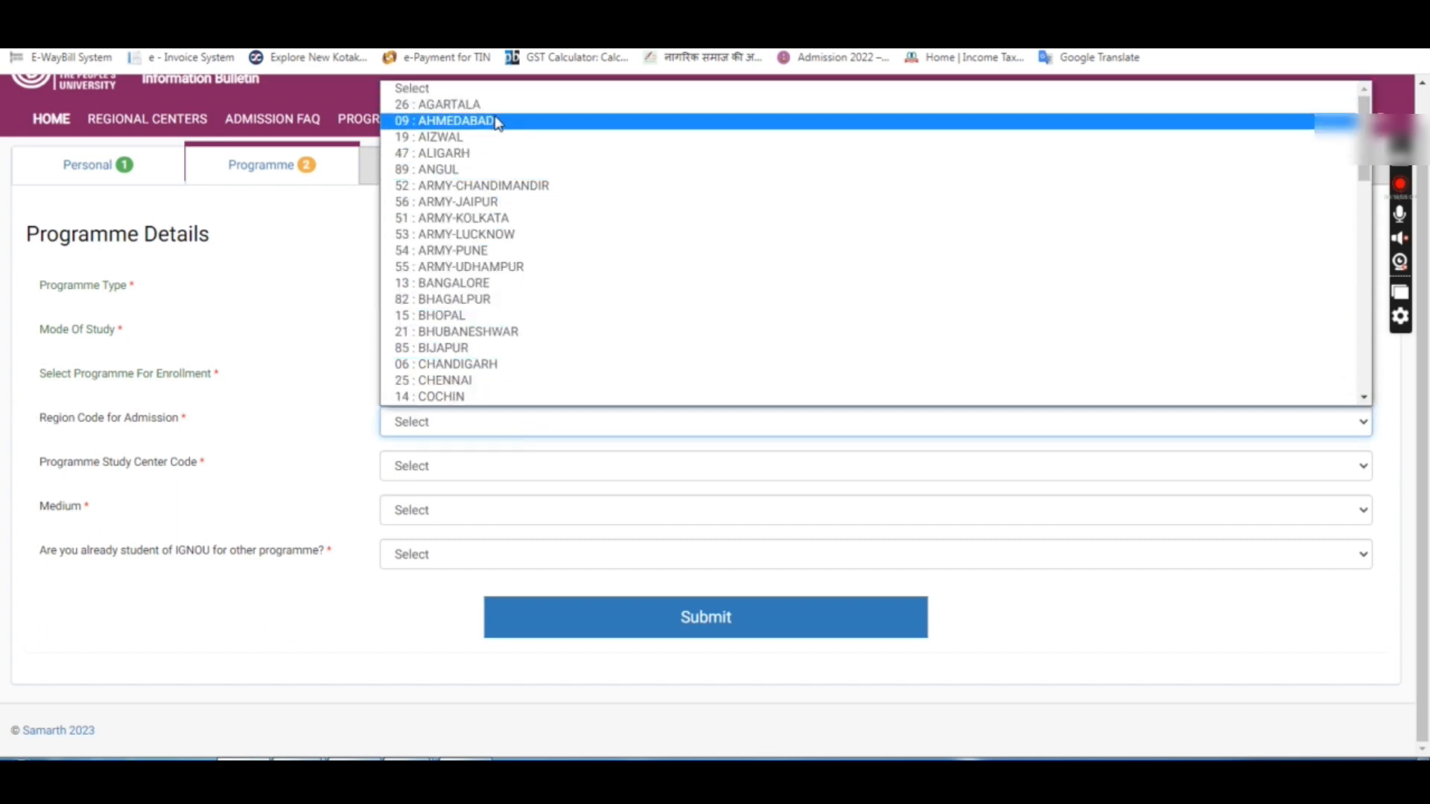
scroll(482, 363, "down", 3)
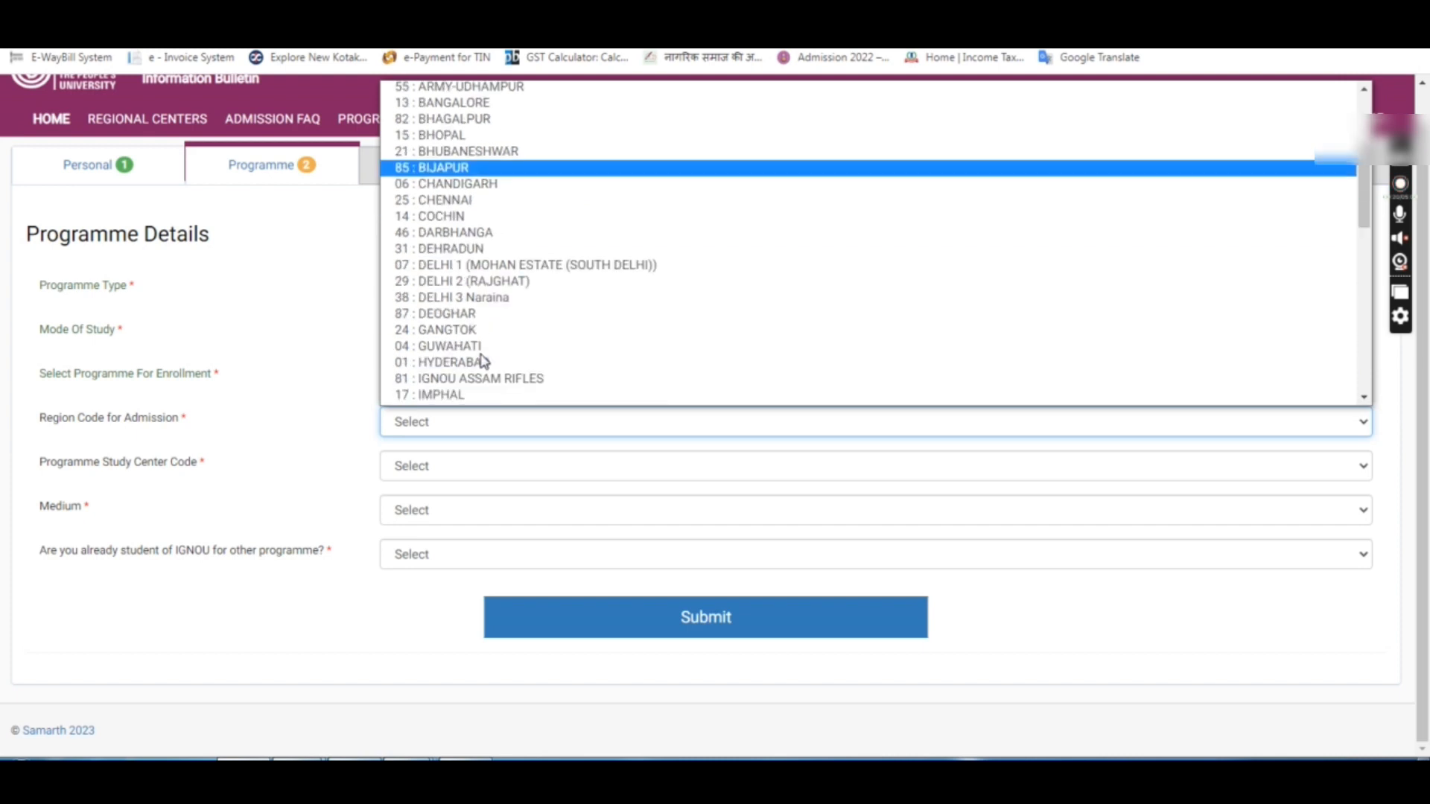
scroll(482, 362, "down", 3)
scroll(473, 283, "down", 3)
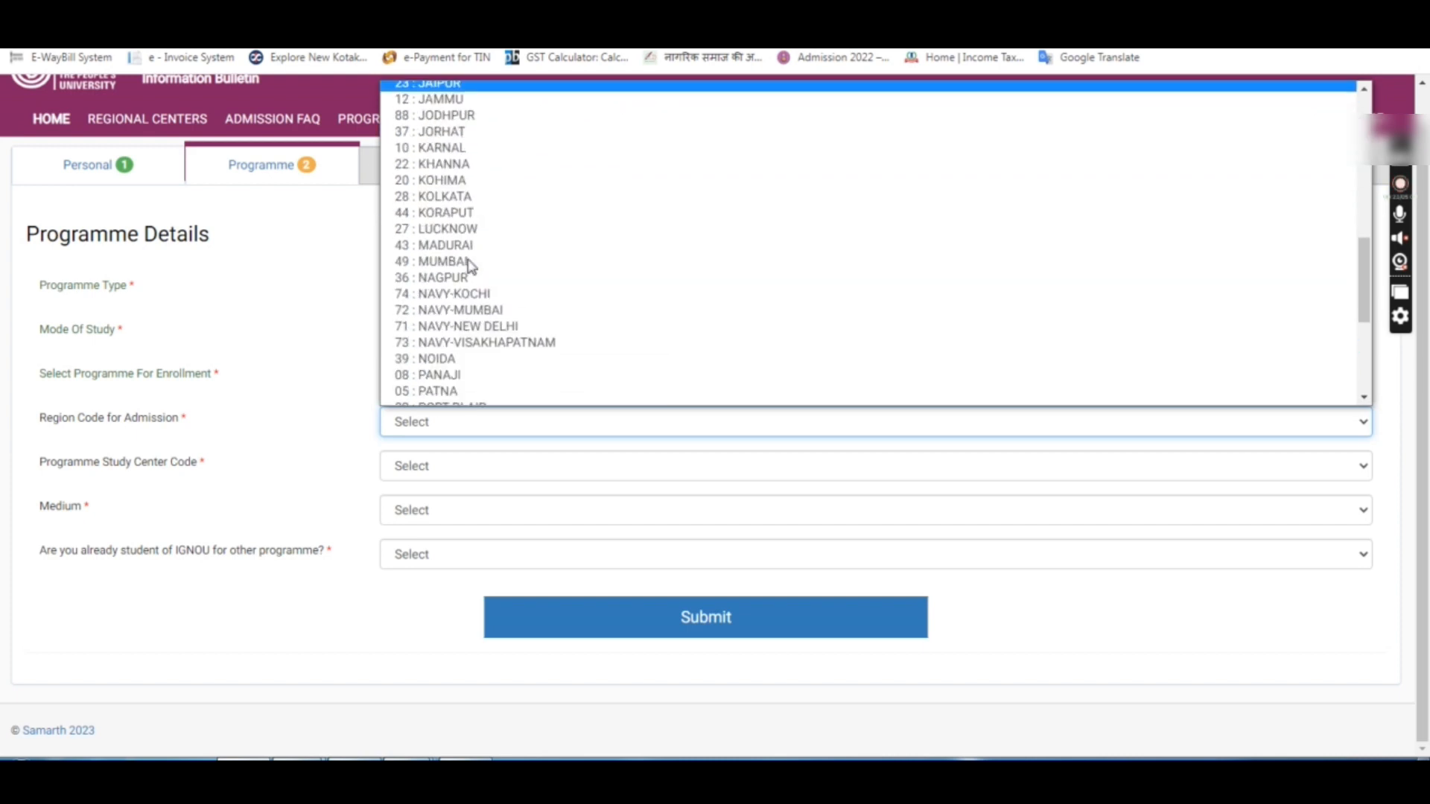
scroll(473, 308, "down", 3)
scroll(481, 324, "up", 6)
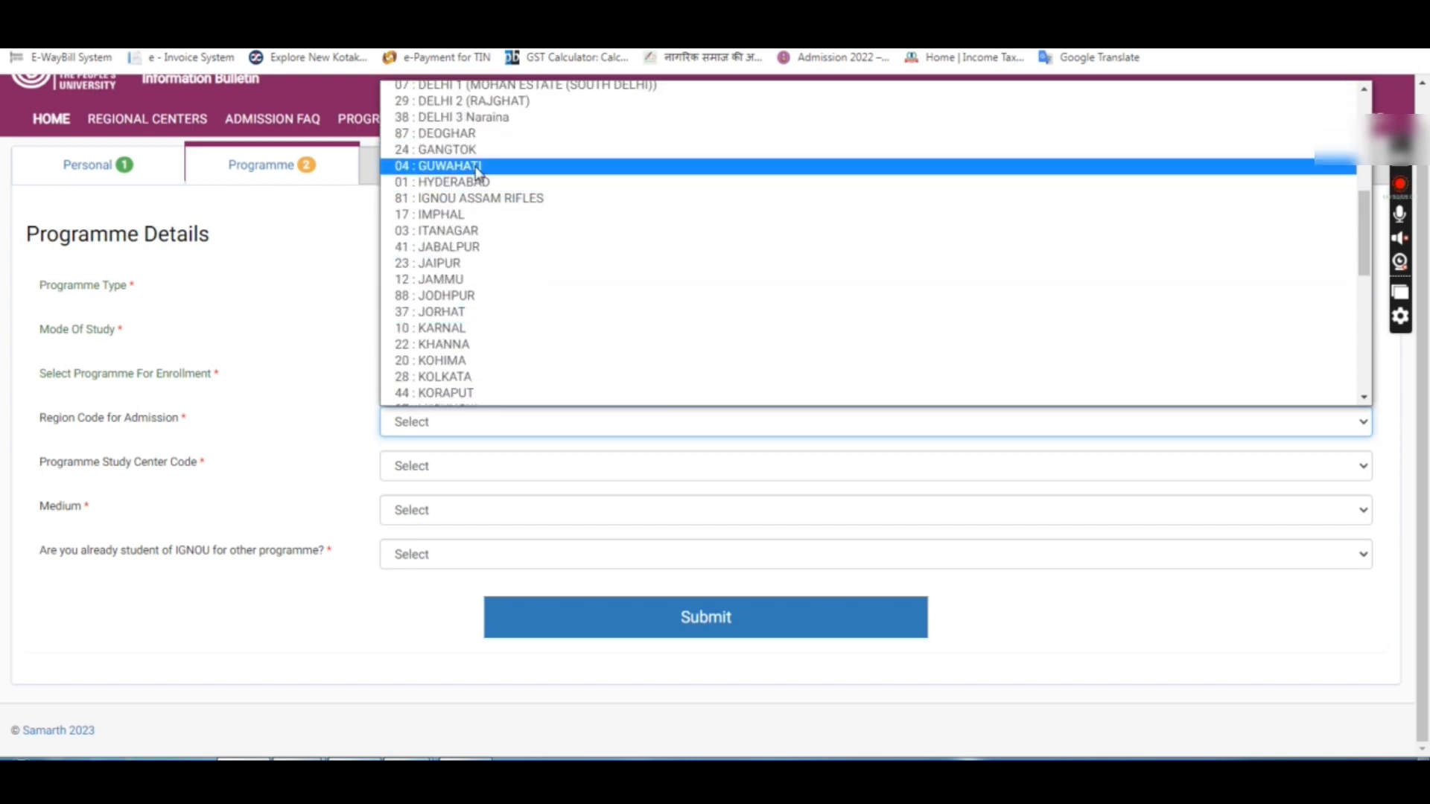
left_click(479, 297)
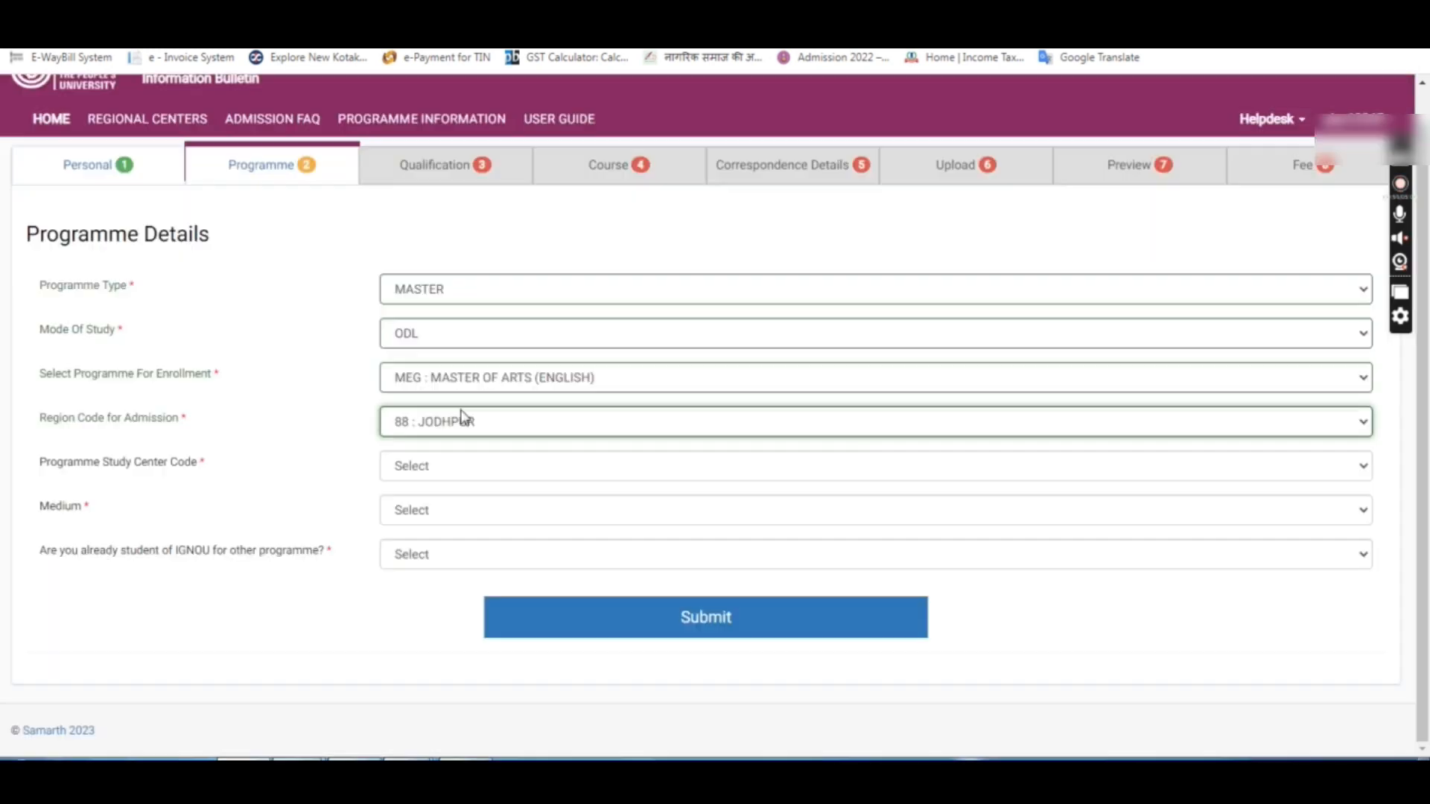
left_click(458, 467)
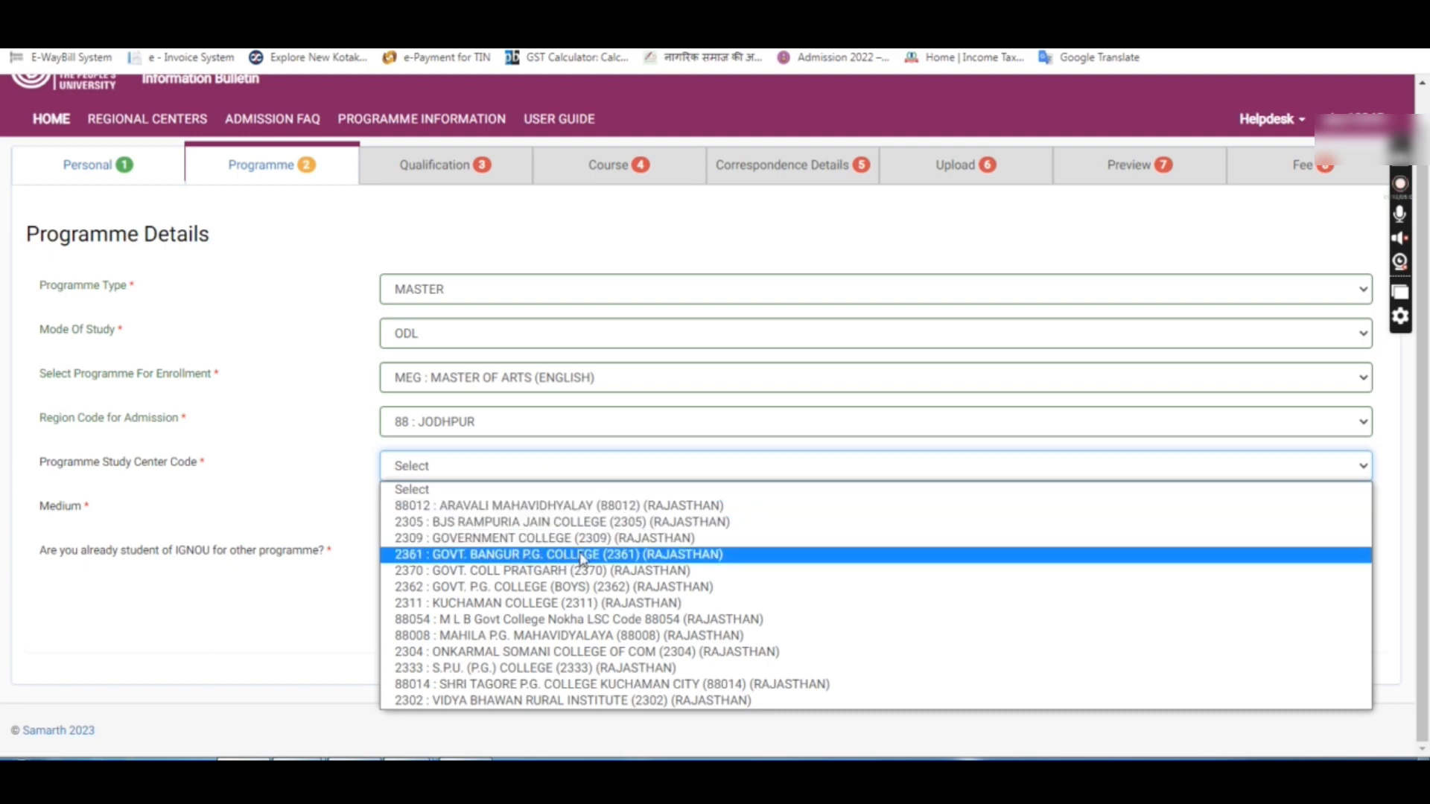
Step: Choose study centre 2361 GOVT. BANGUR P.G. COLLEGE, medium ENGLISH, and No for existing IGNOU student
left_click(462, 560)
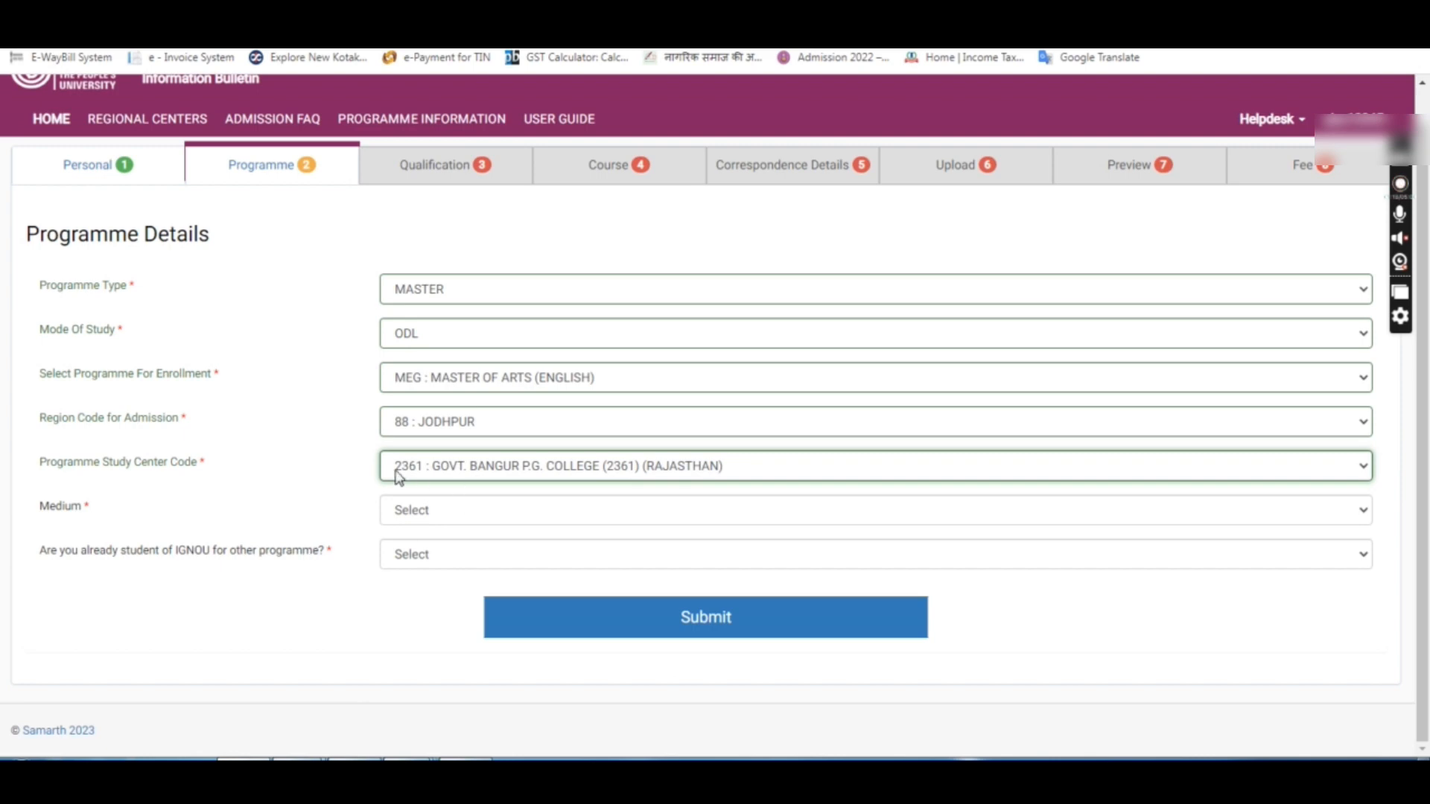
left_click(418, 512)
left_click(406, 553)
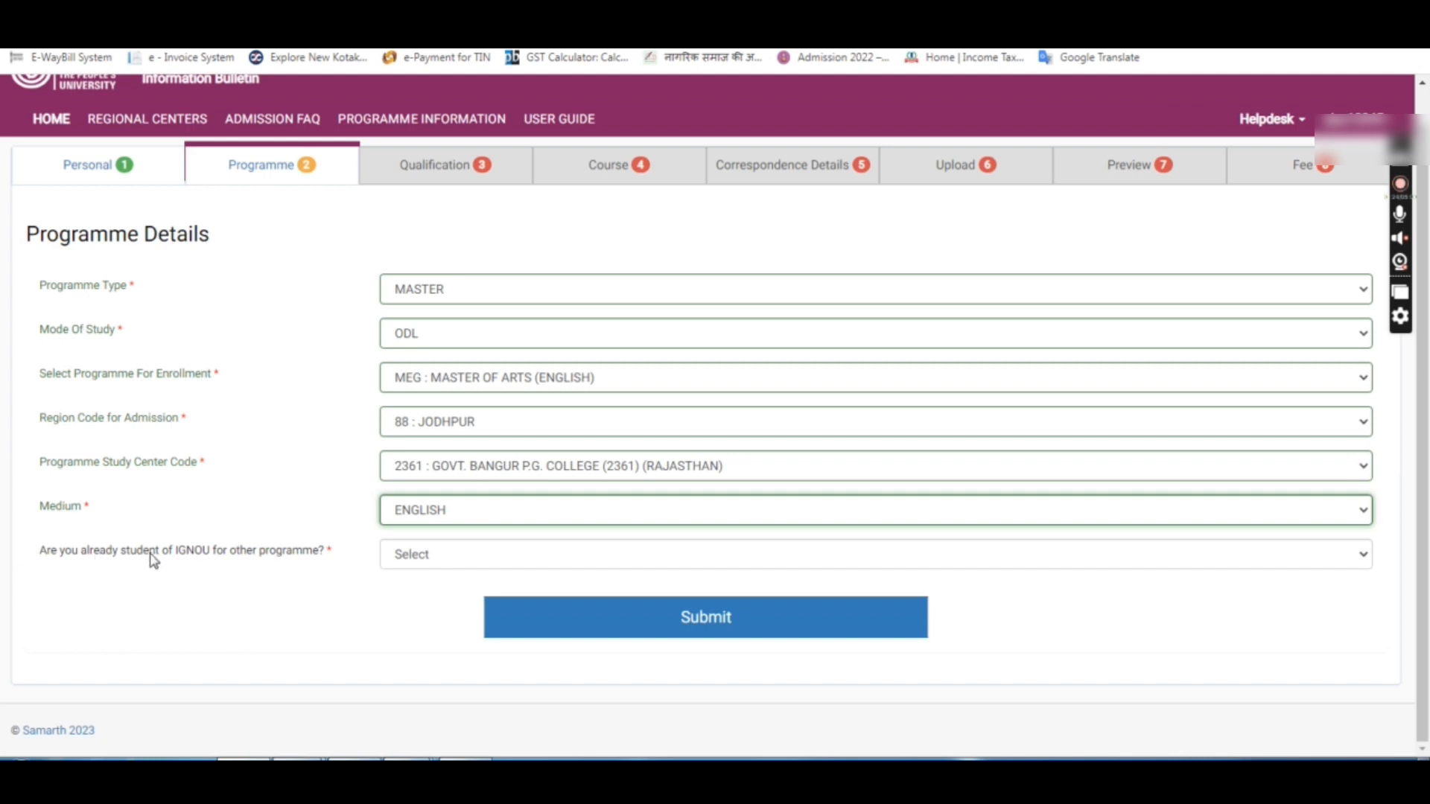
left_click(435, 568)
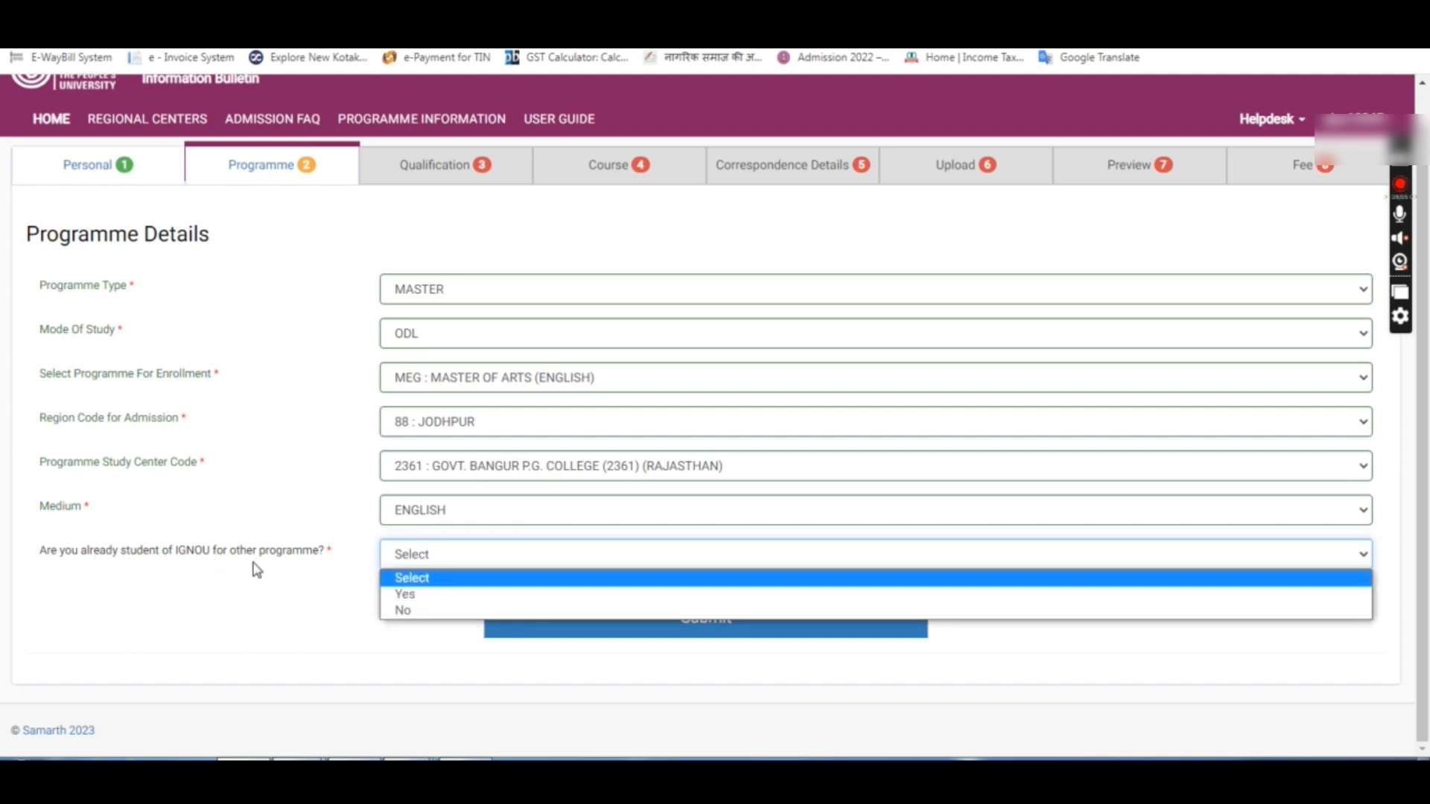
left_click(404, 612)
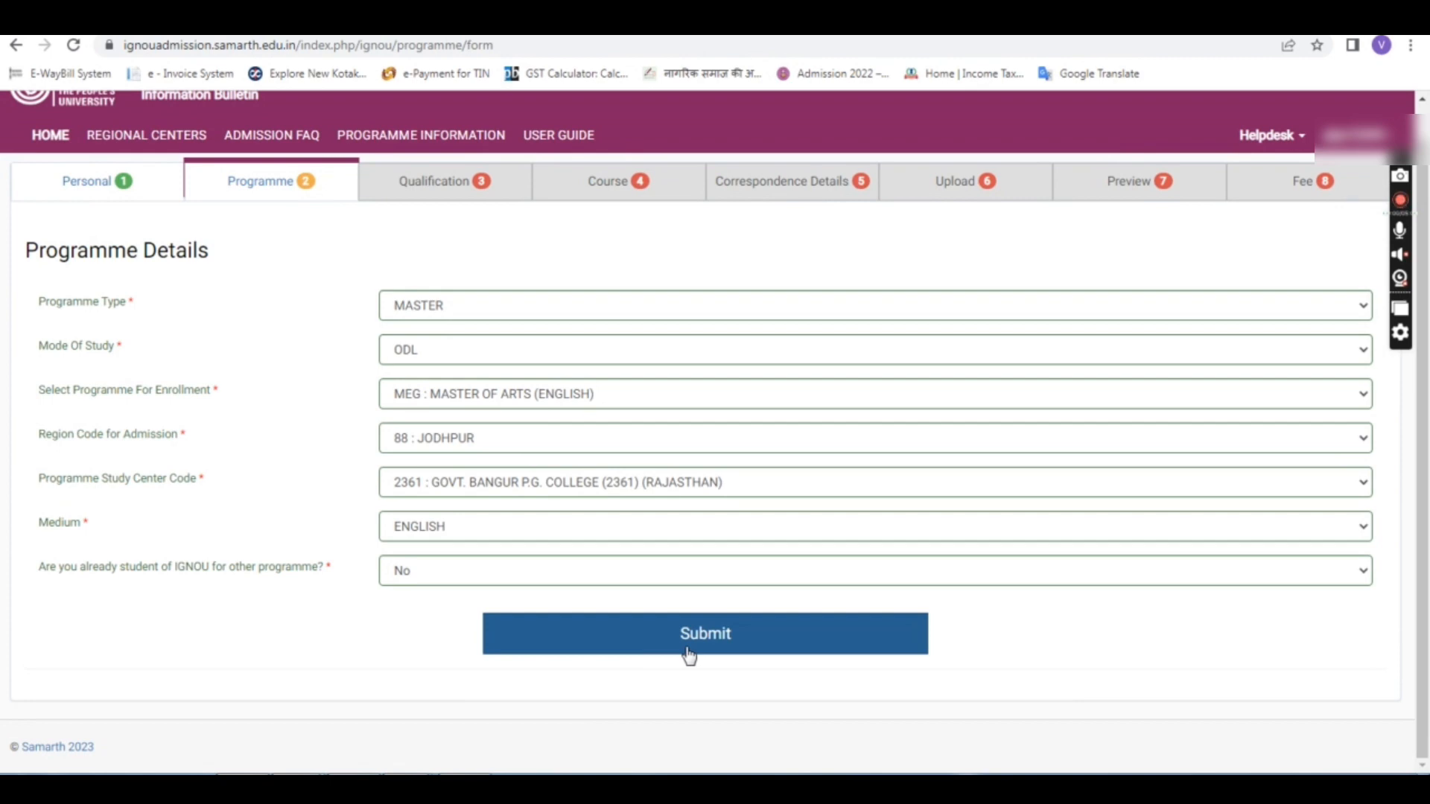
Step: Submit the Programme Details and continue to the blank Qualification form
left_click(689, 654)
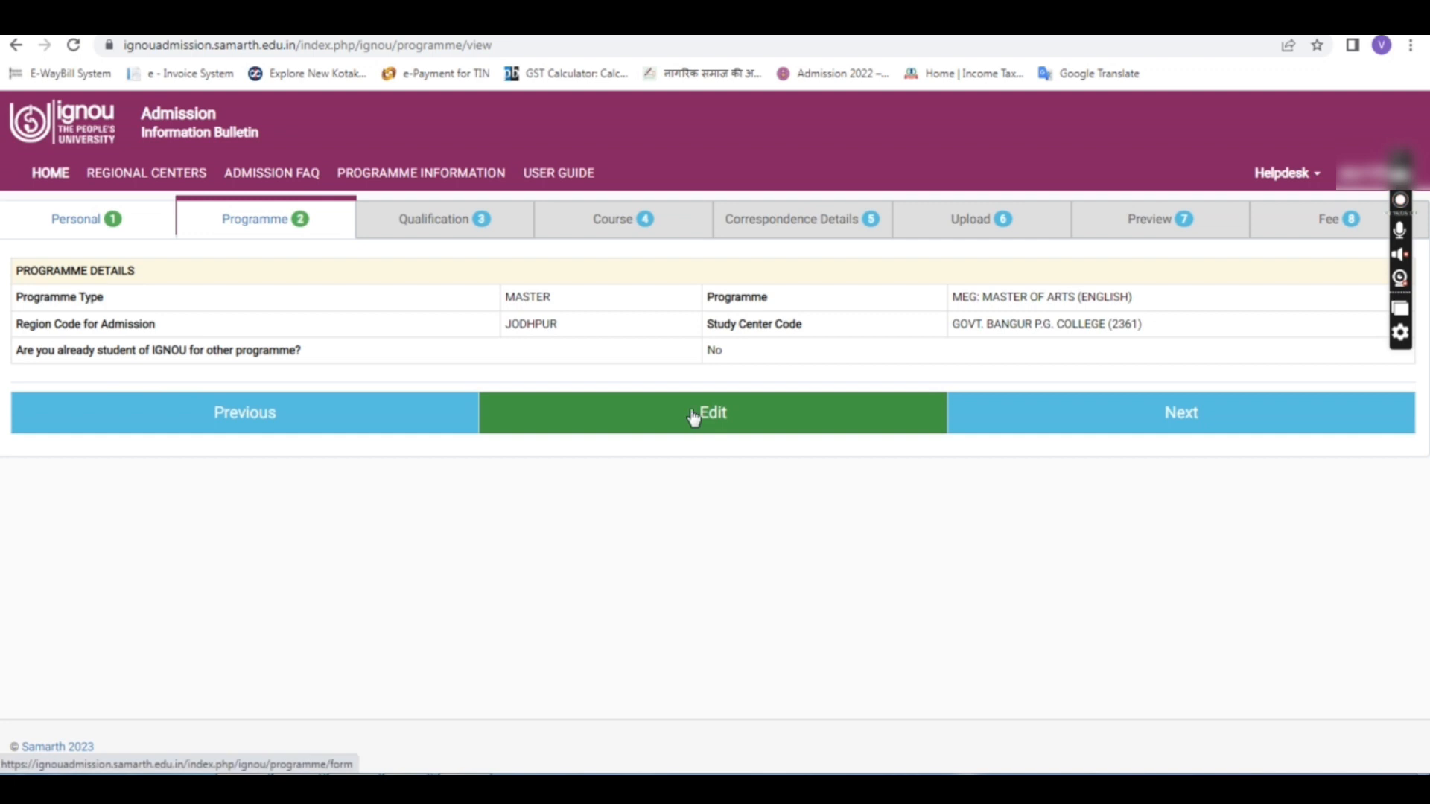
left_click(1146, 439)
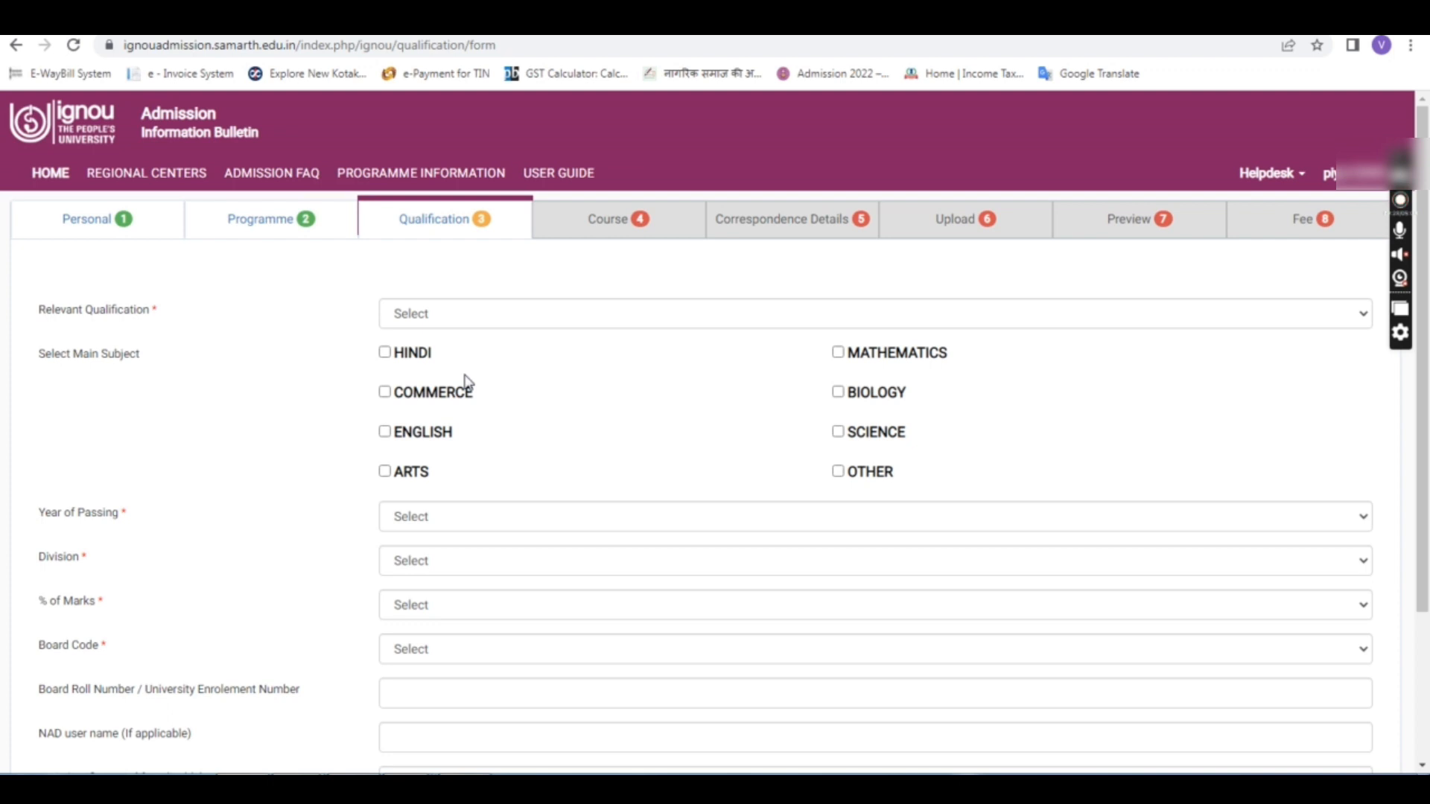
Step: Set Relevant Qualification to GRADUATION OR EQUIVALENT and tick ARTS as the main subject
left_click(541, 320)
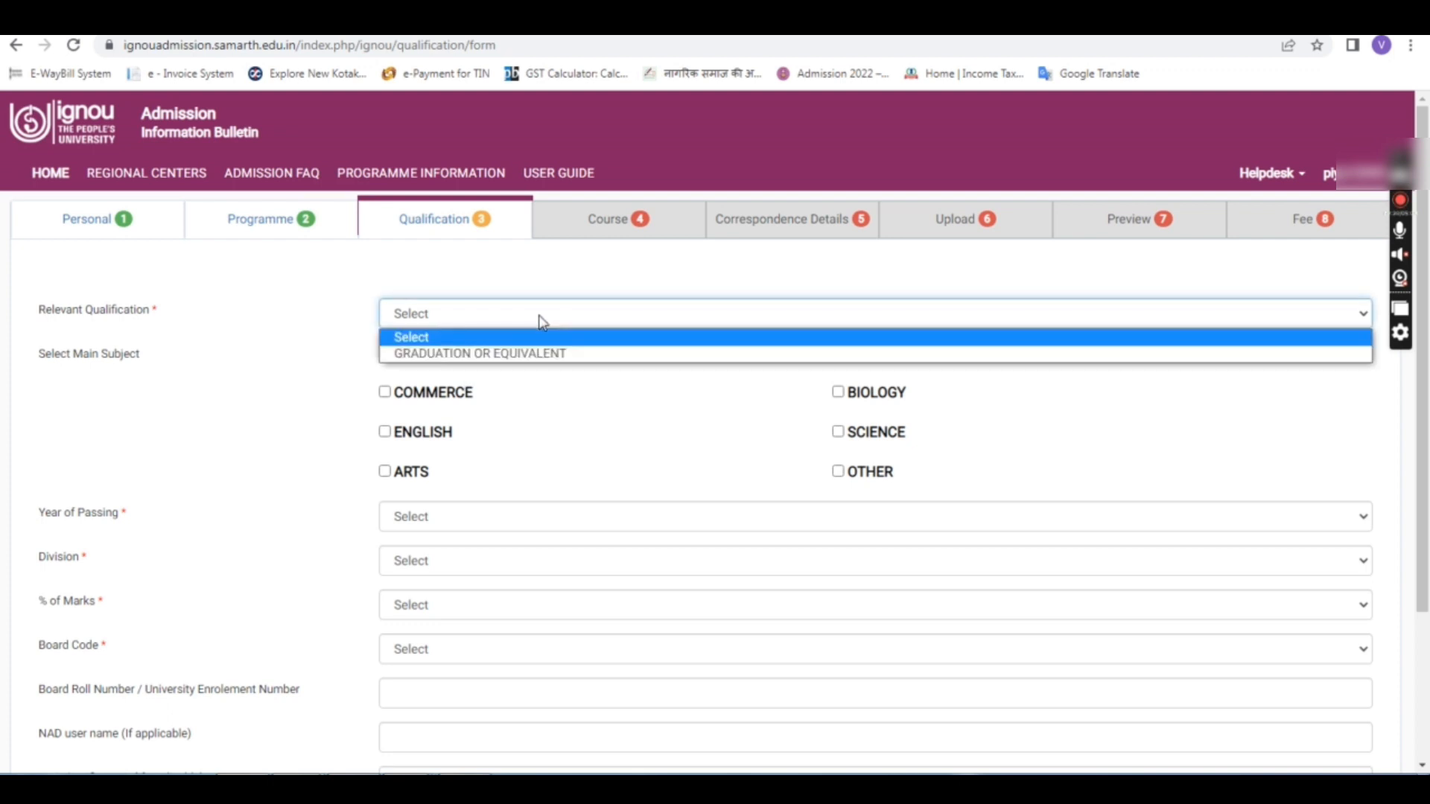
left_click(514, 353)
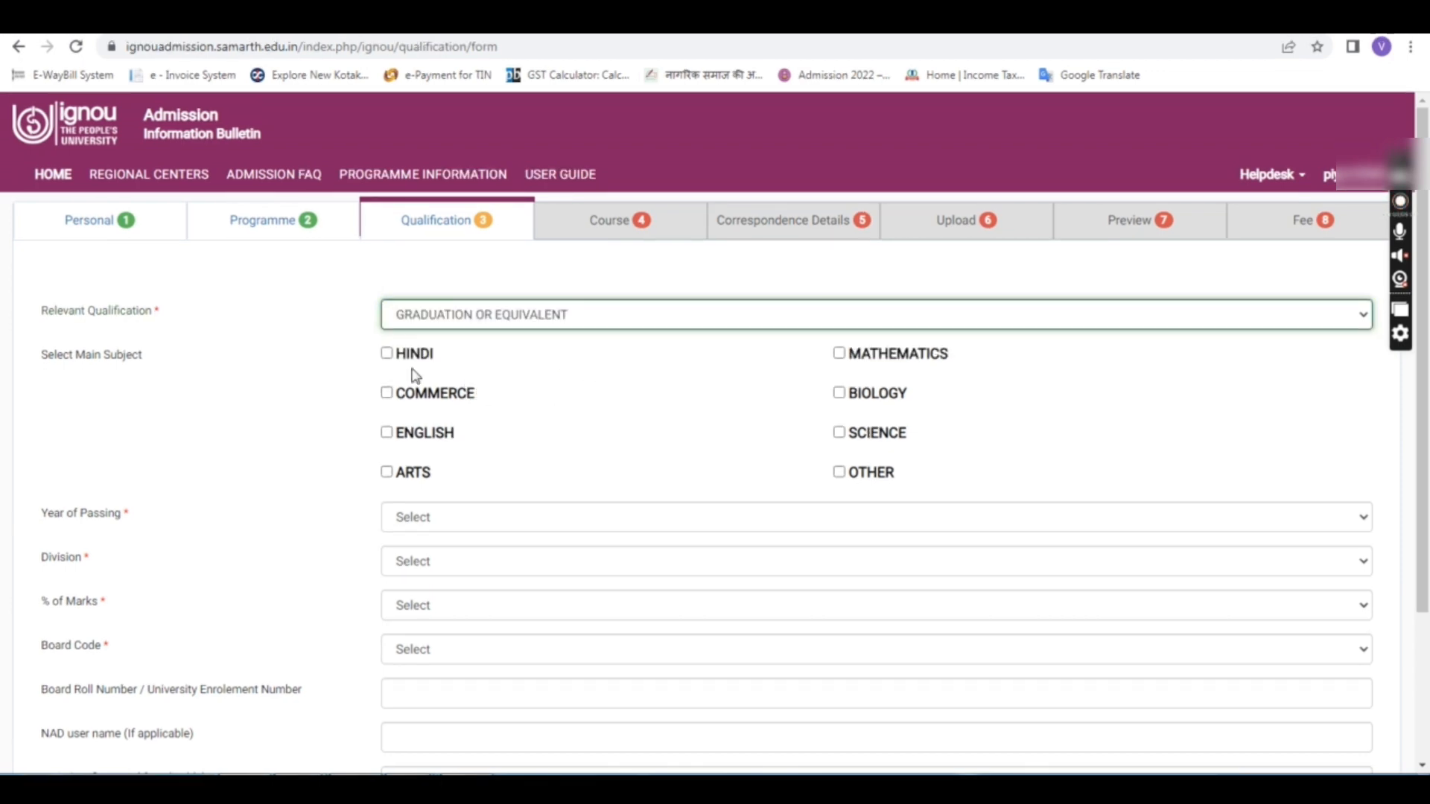
left_click(78, 368)
left_click_drag(74, 362, 144, 374)
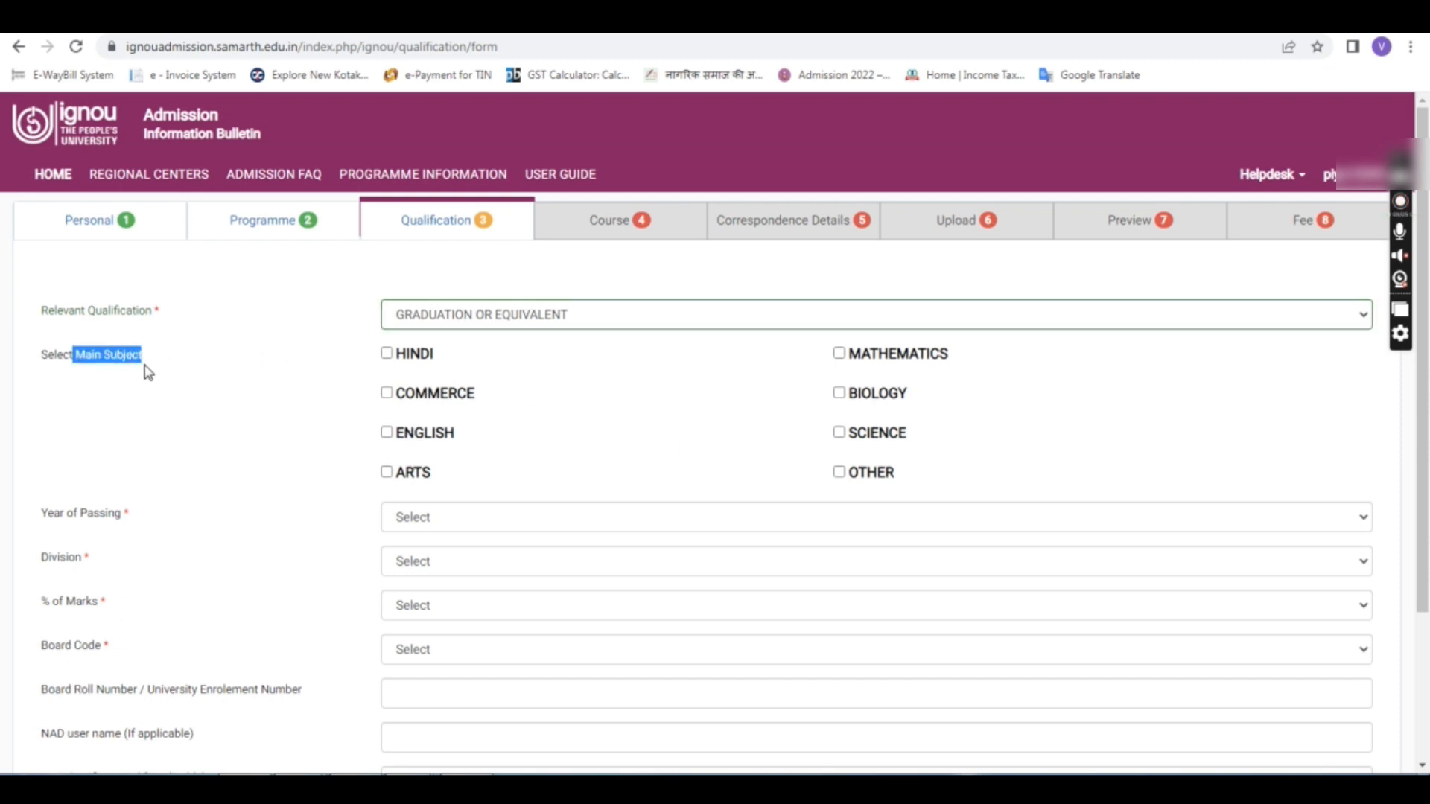
left_click(327, 393)
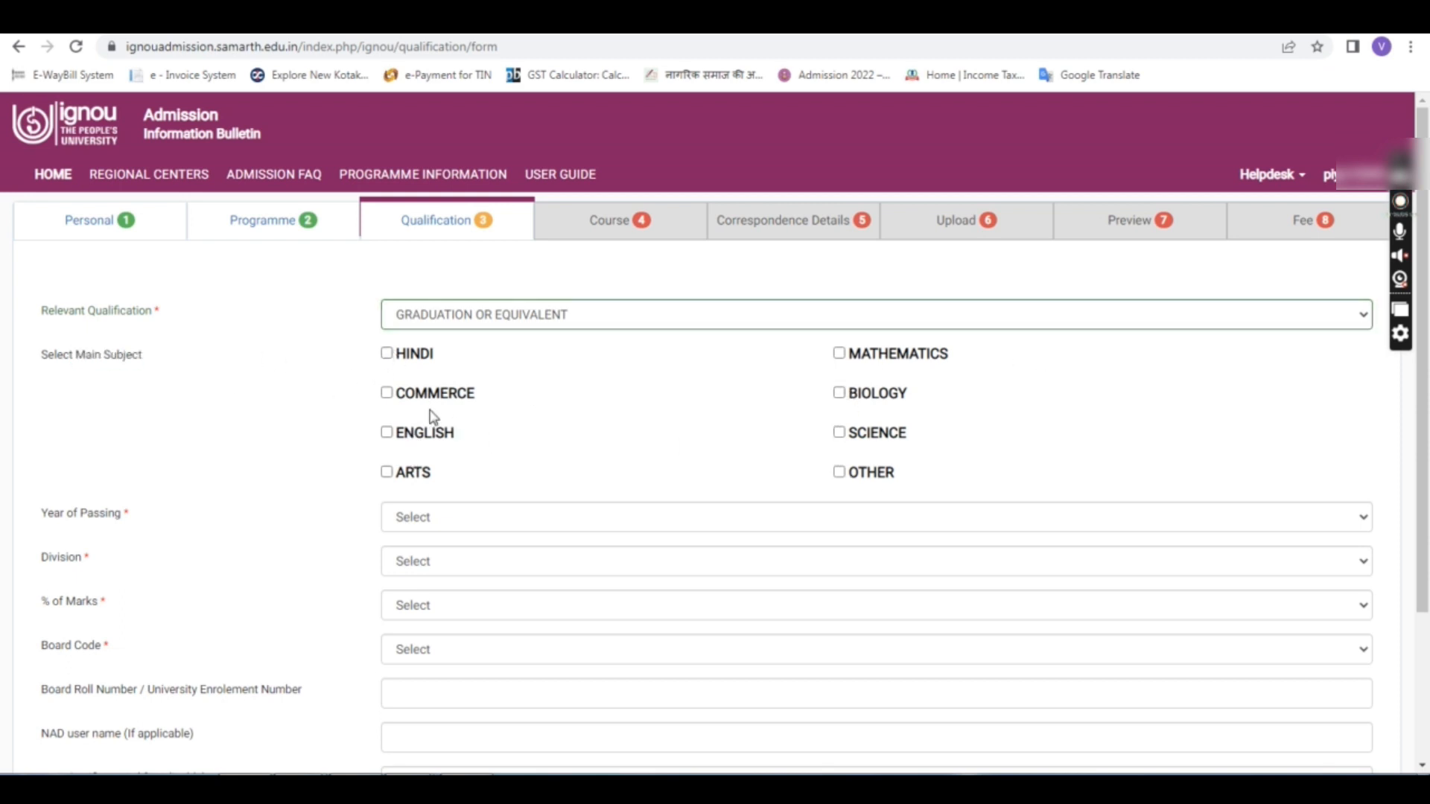
left_click(386, 475)
Step: Set Year of Passing to 2014 and Division to First
scroll(618, 382, "down", 3)
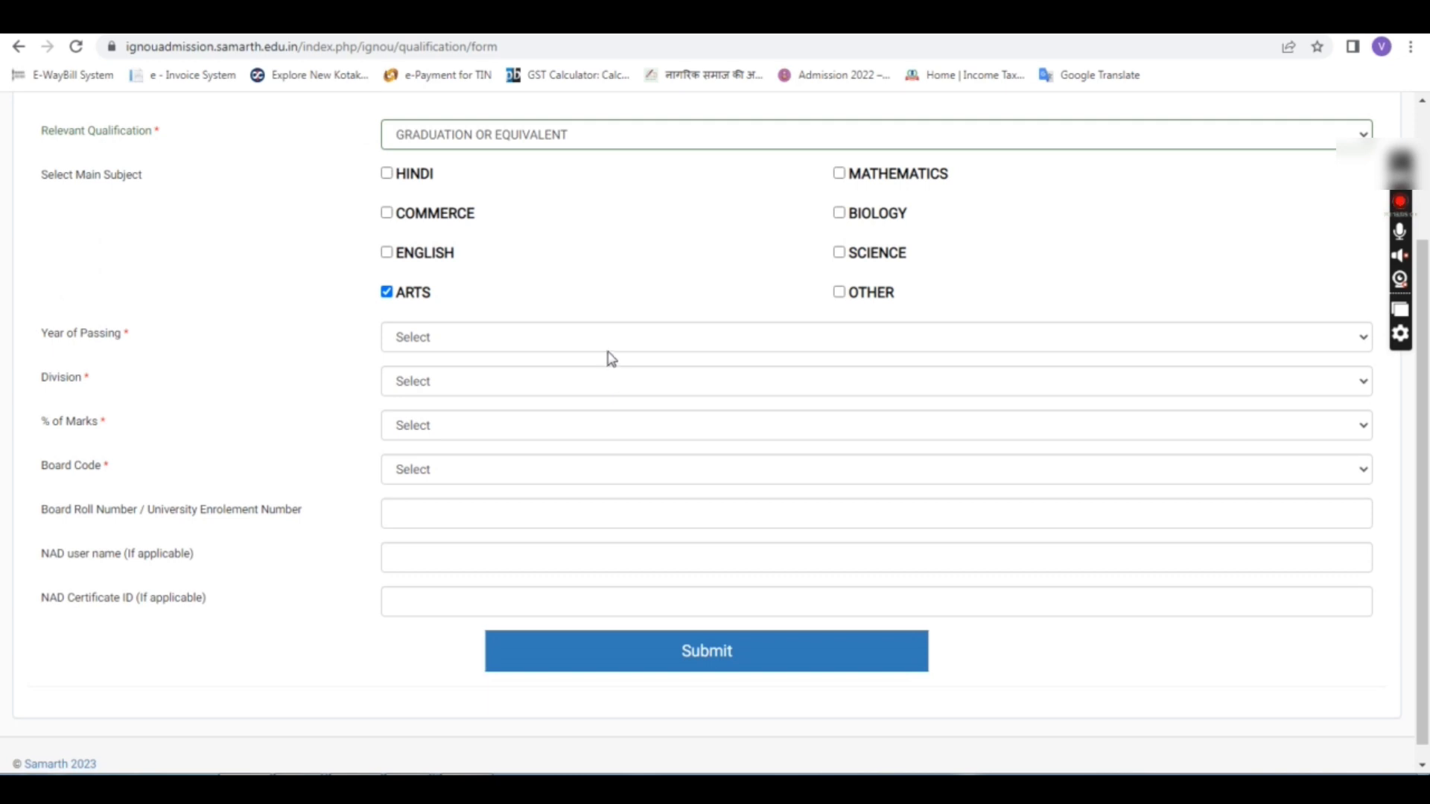
left_click(540, 343)
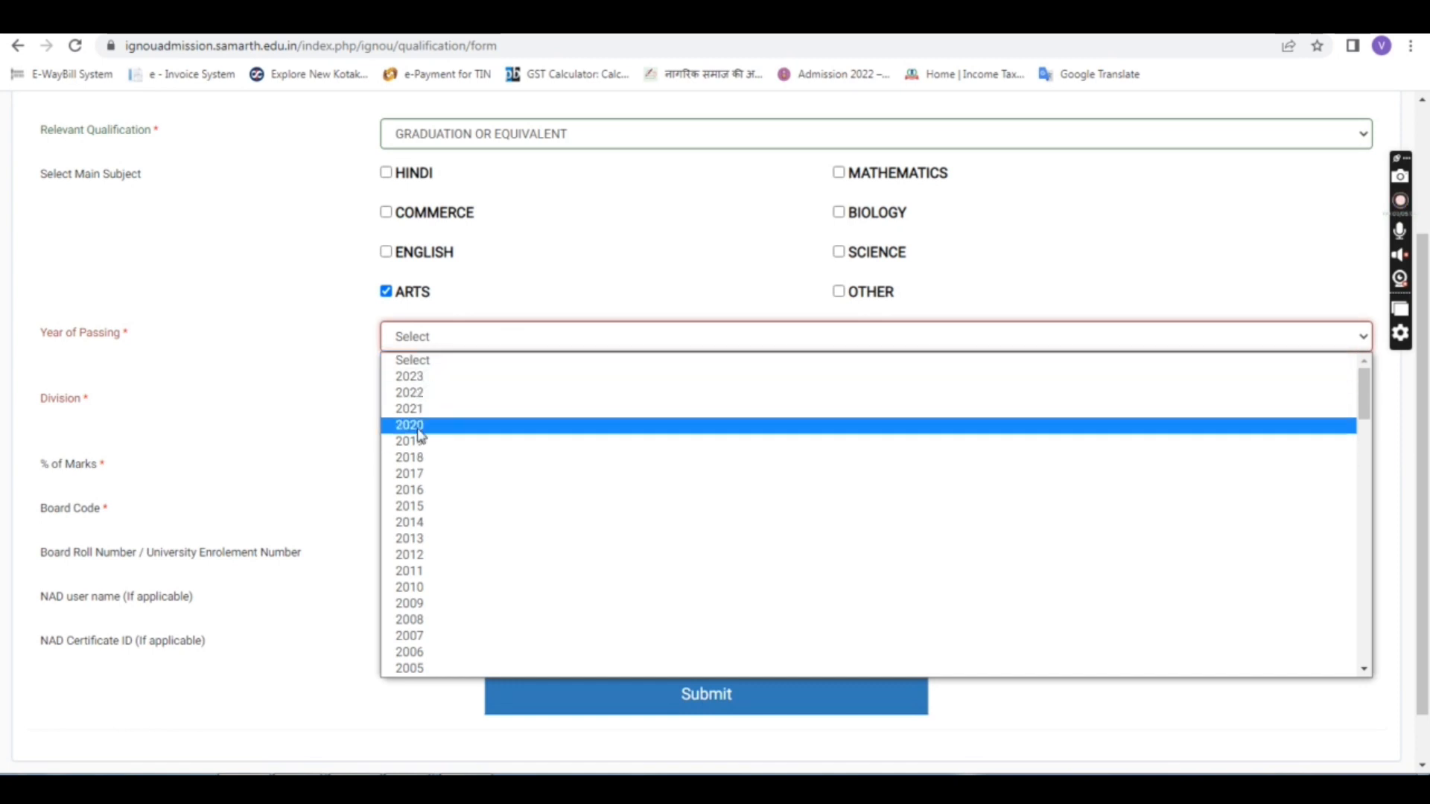
left_click(420, 526)
left_click(466, 388)
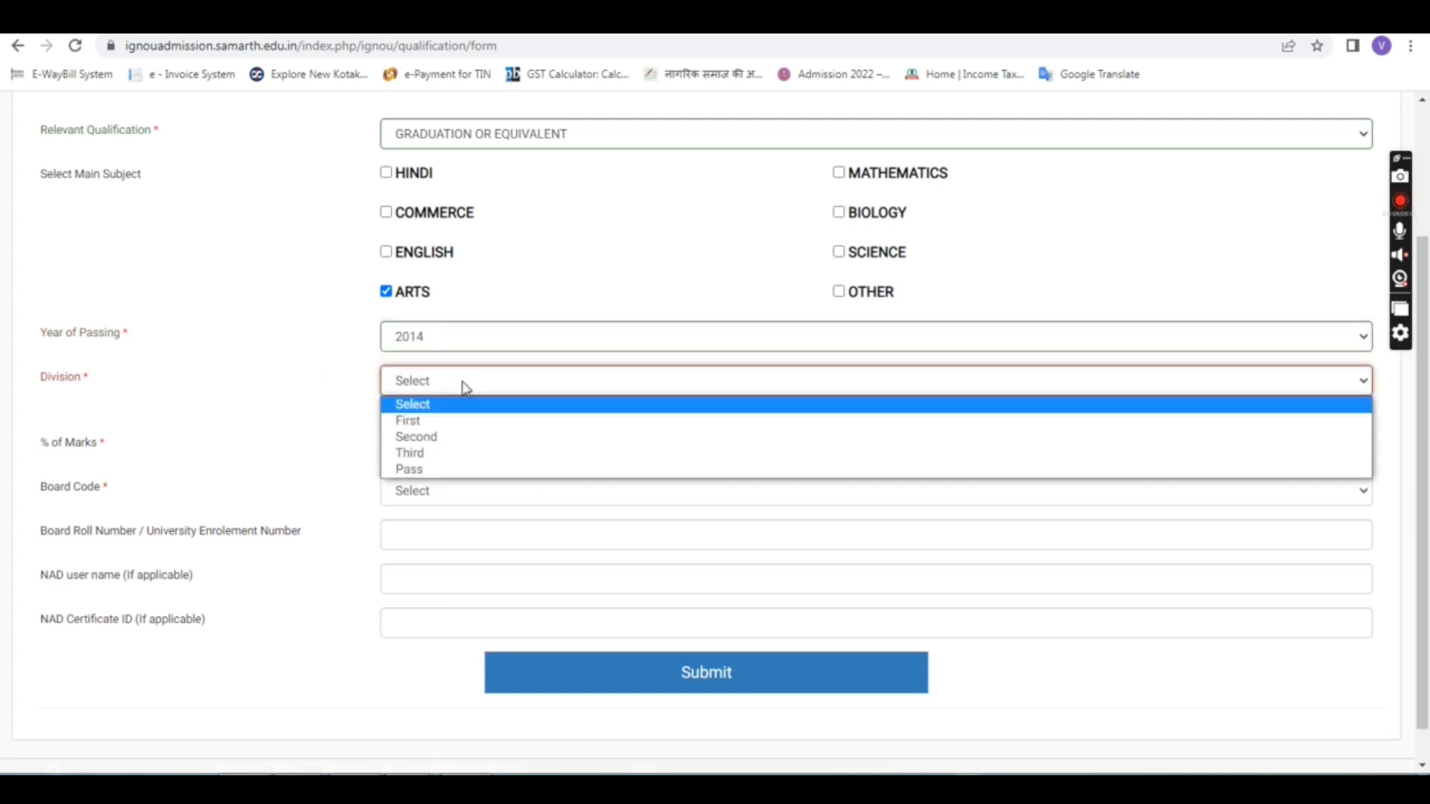
left_click(407, 420)
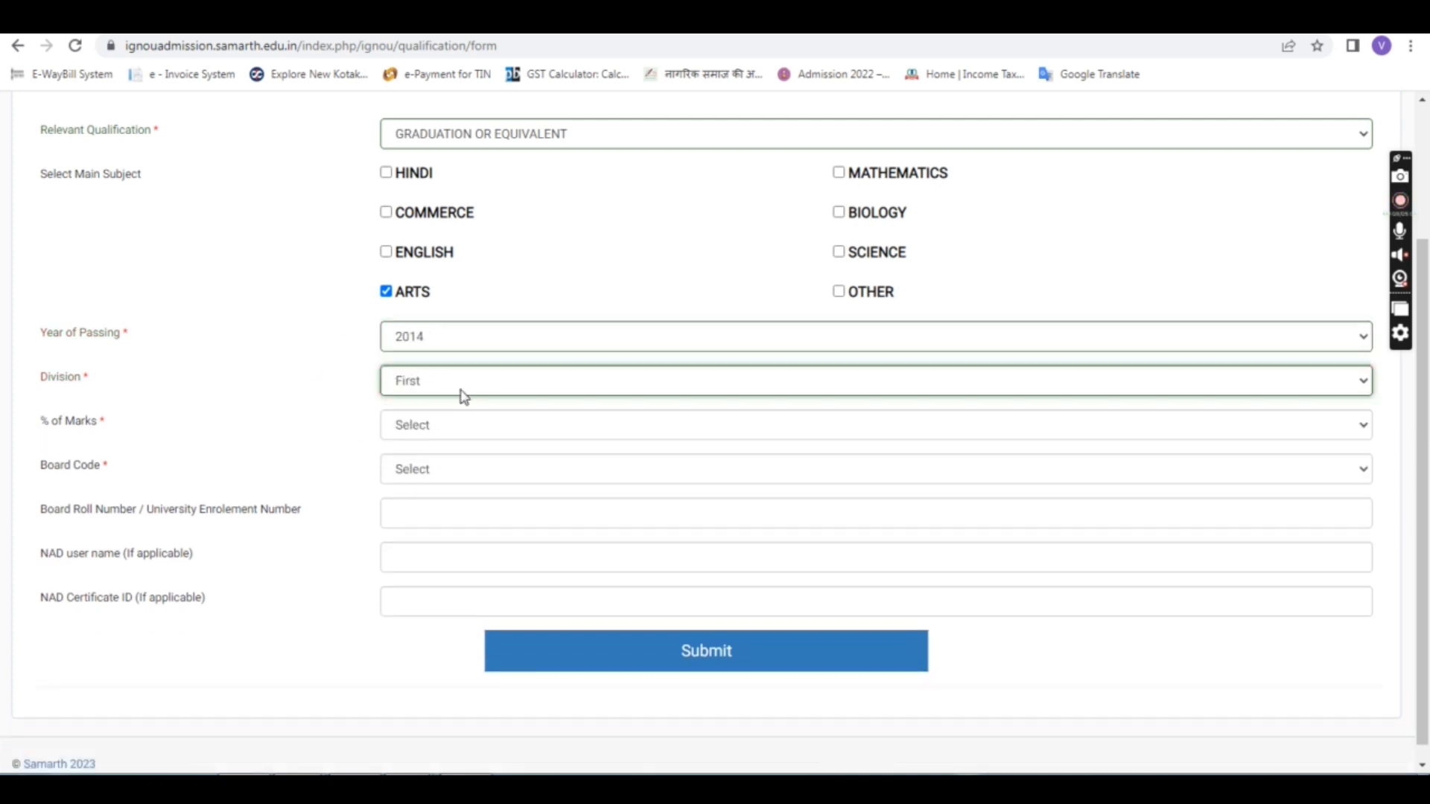
Step: Set % of Marks to 62 and Board Code to 2301 : RBSE : RAJASTHAN BOARD OF SECONDARY EDUCATION
left_click(421, 425)
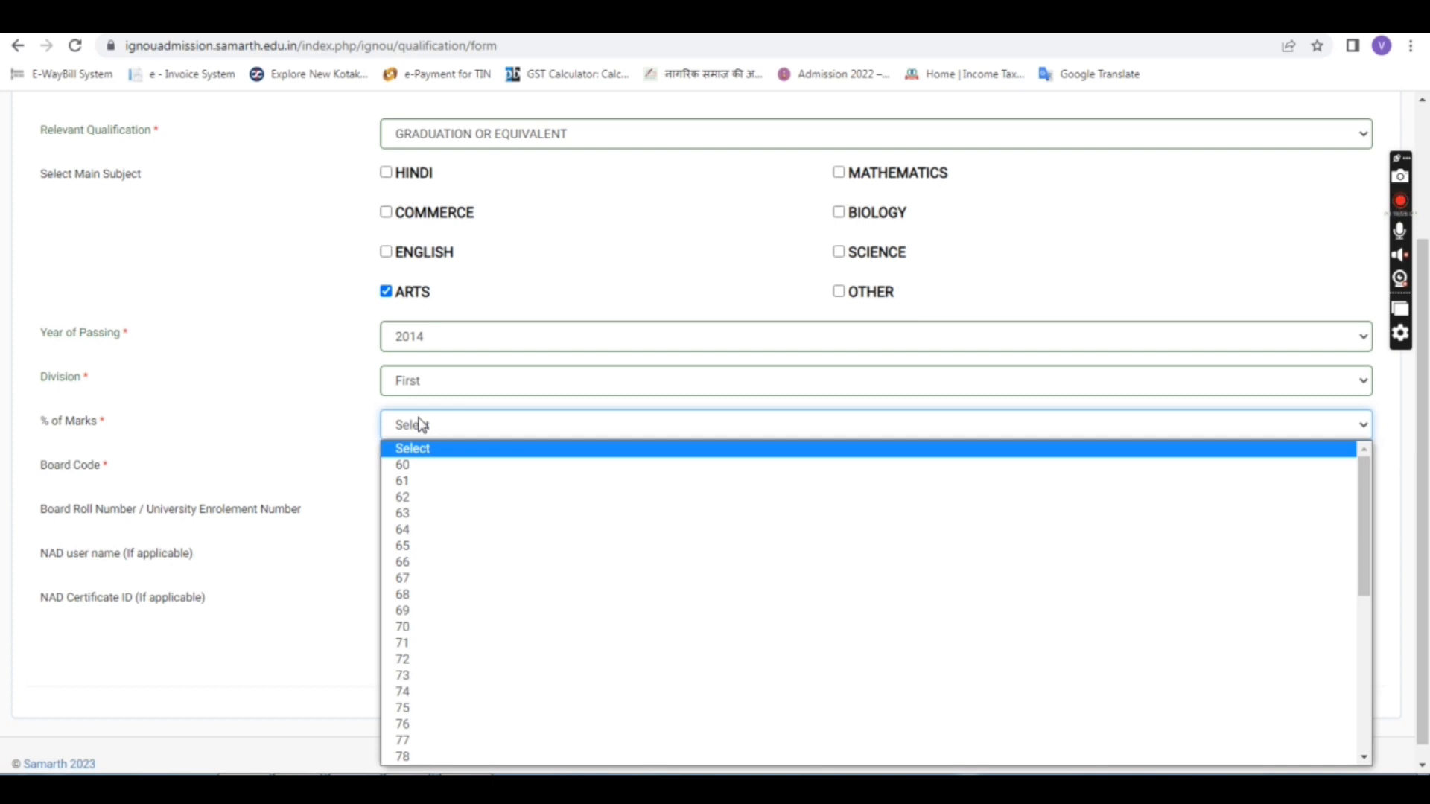
left_click(411, 499)
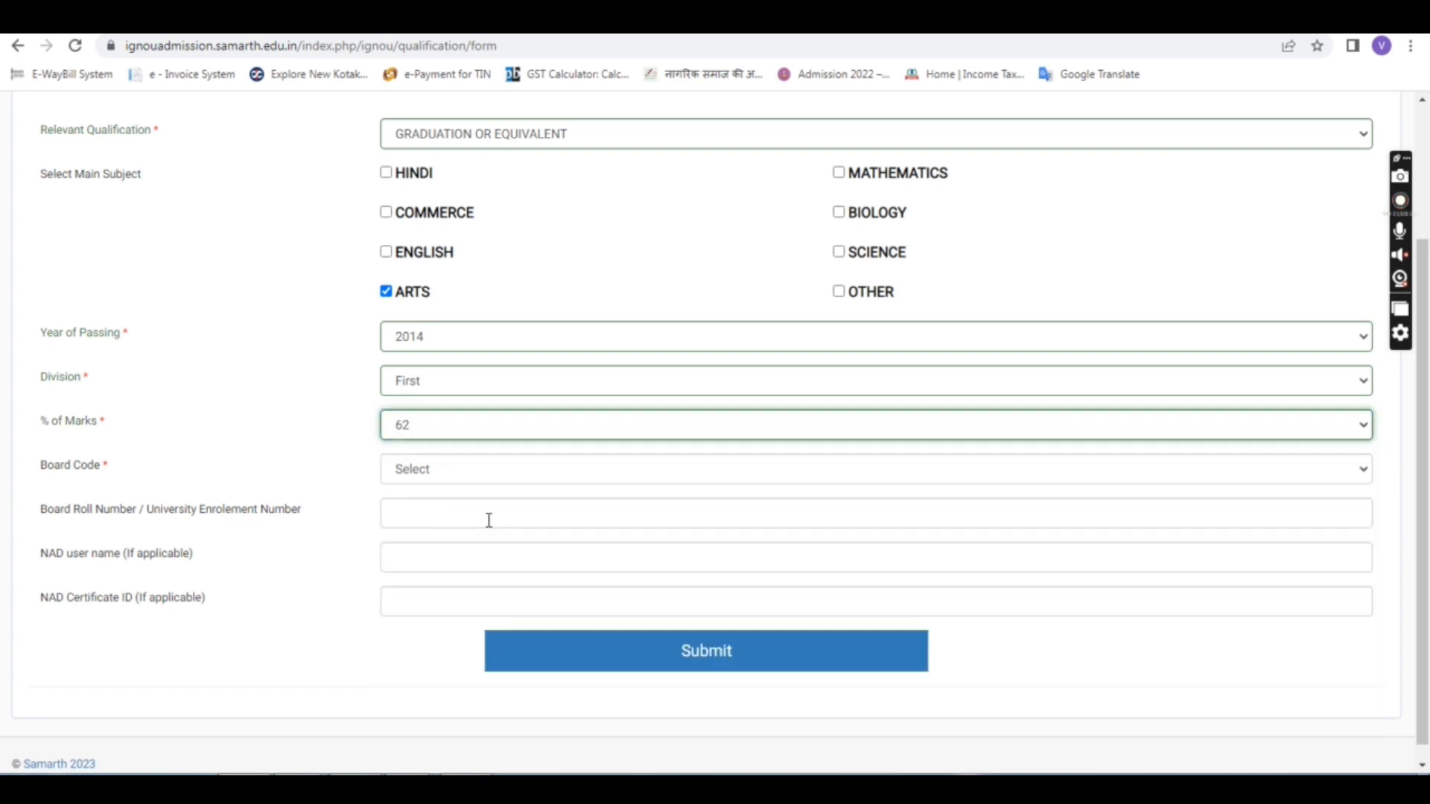
left_click(423, 481)
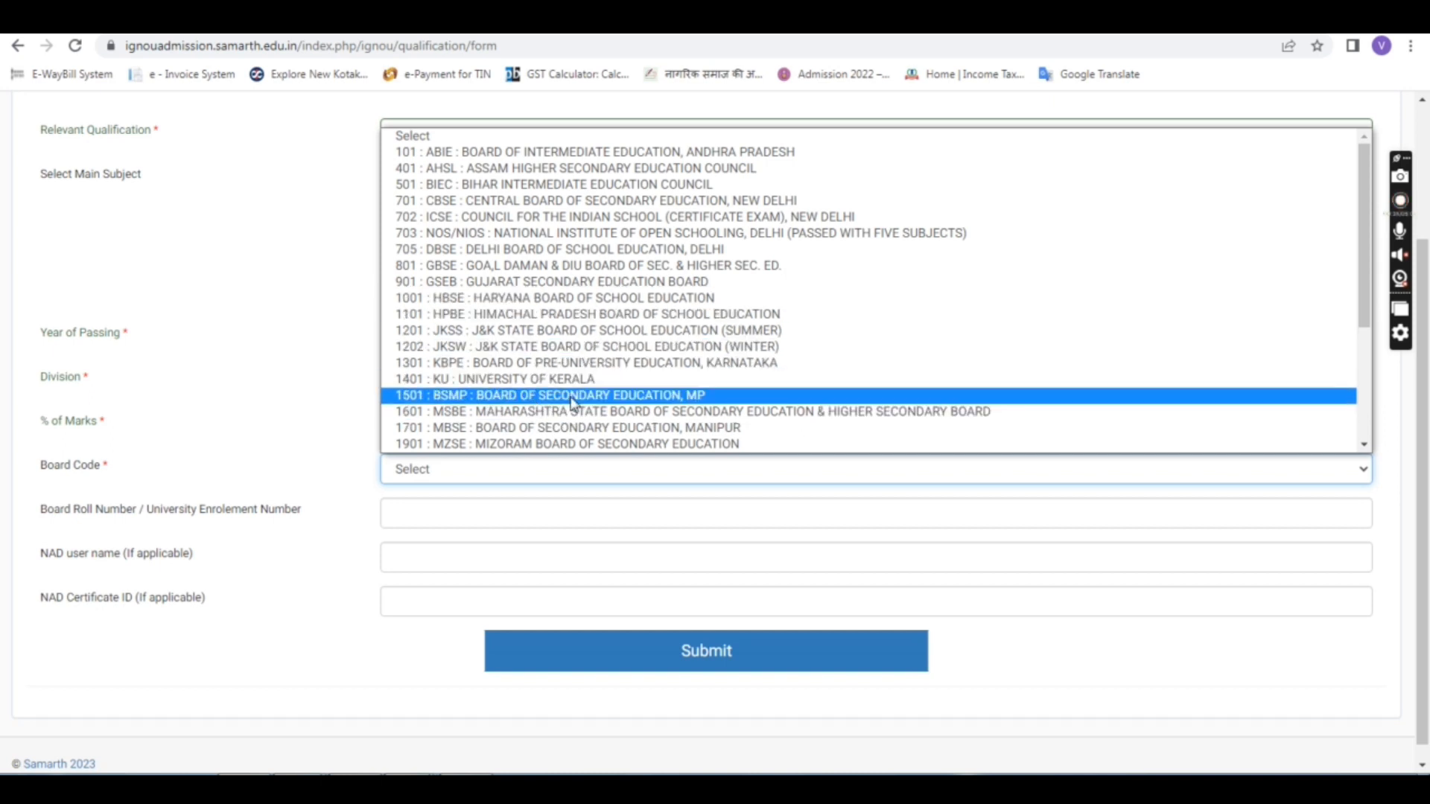
scroll(1361, 370, "down", 3)
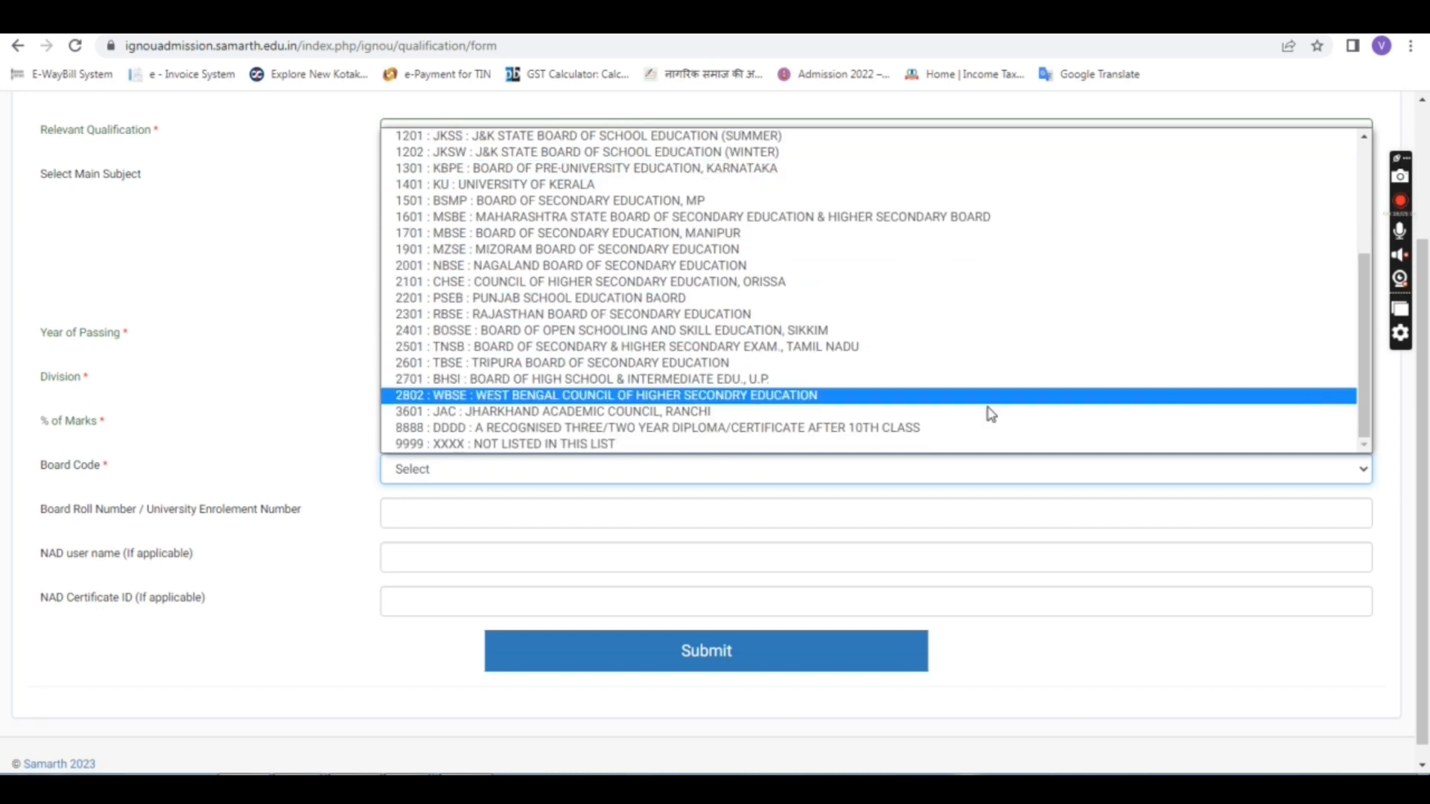
left_click(519, 314)
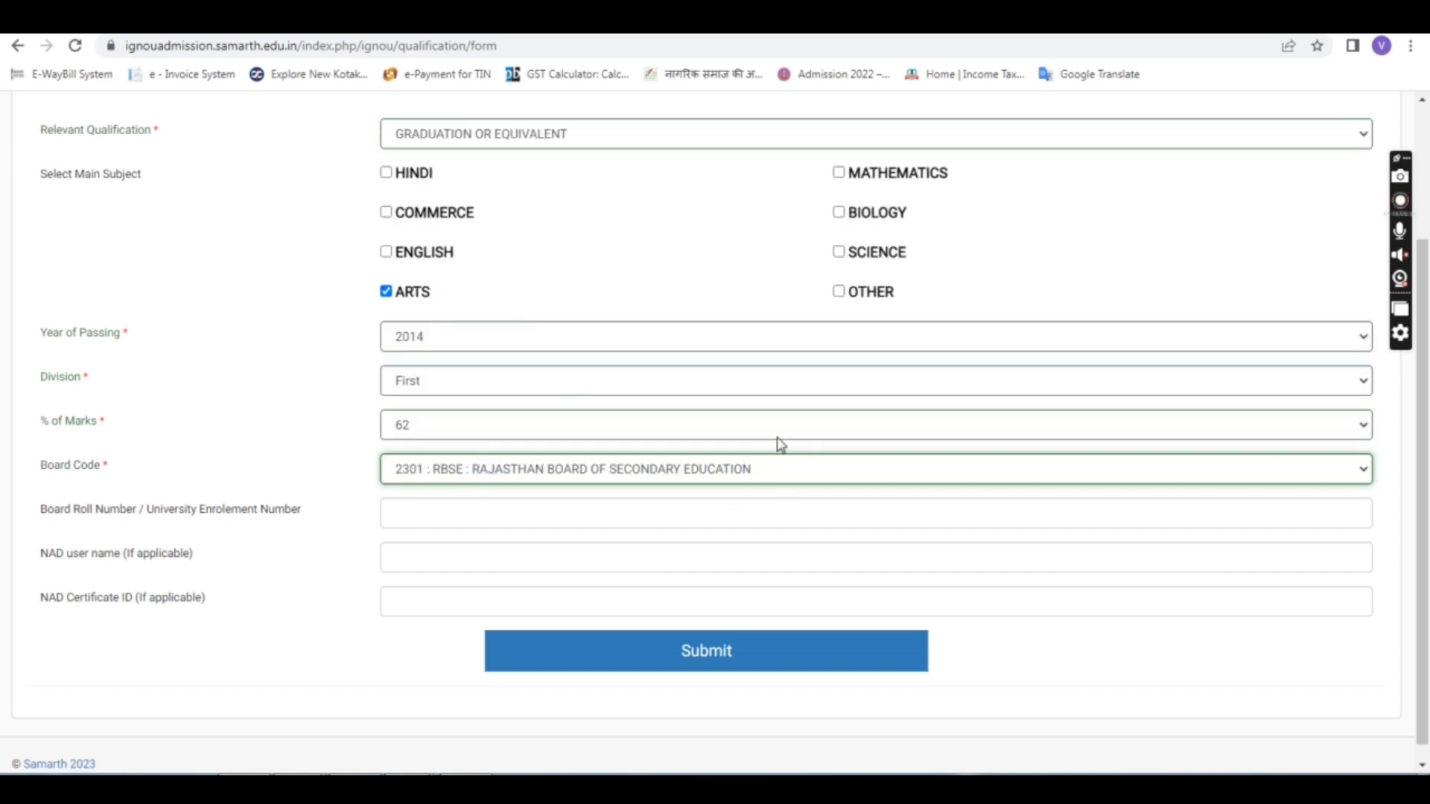
Step: Enter the board roll number in the qualification form
left_click(474, 517)
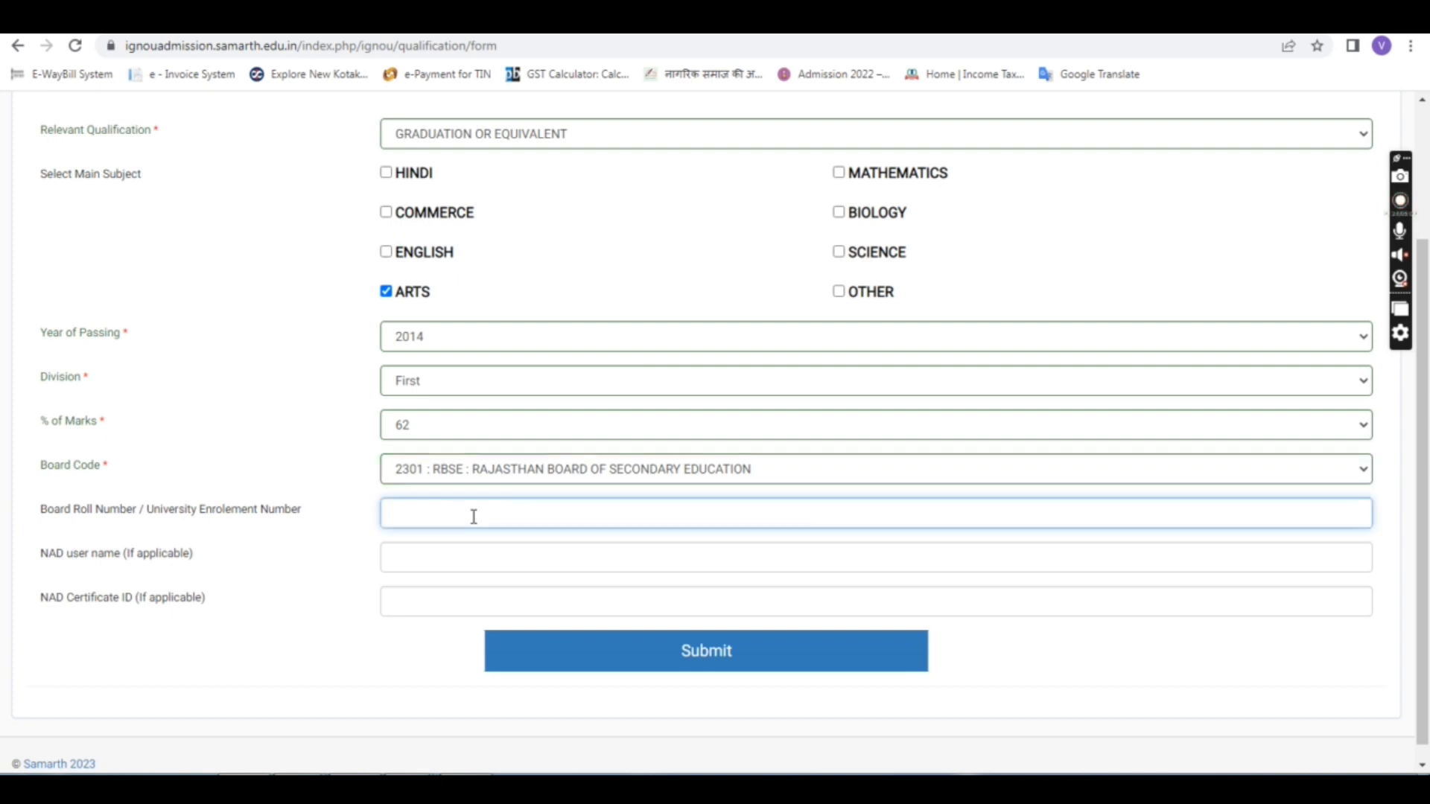
type("2200")
left_click(310, 502)
Step: Submit the qualification details and continue to the course selection step
scroll(853, 614, "down", 1)
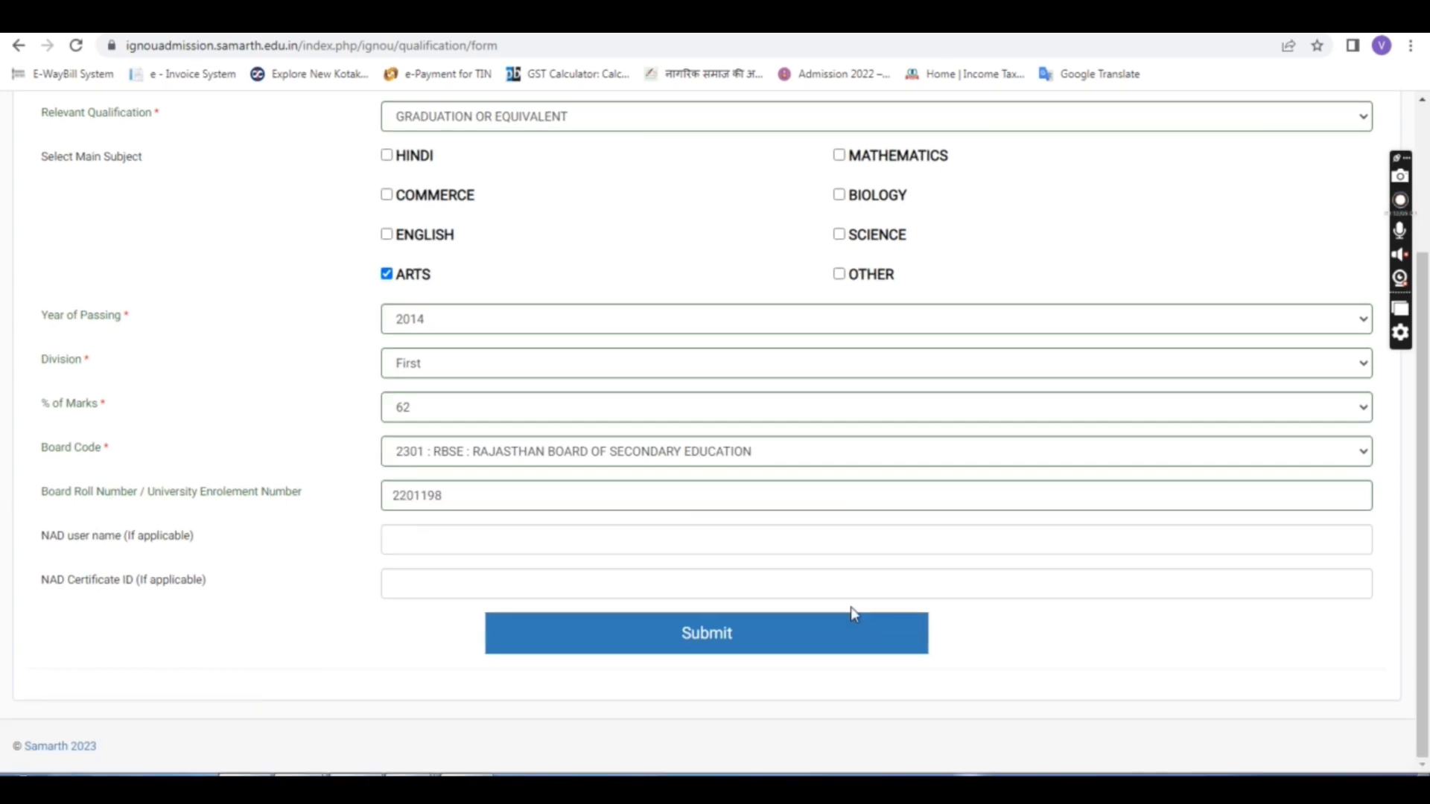
left_click(732, 645)
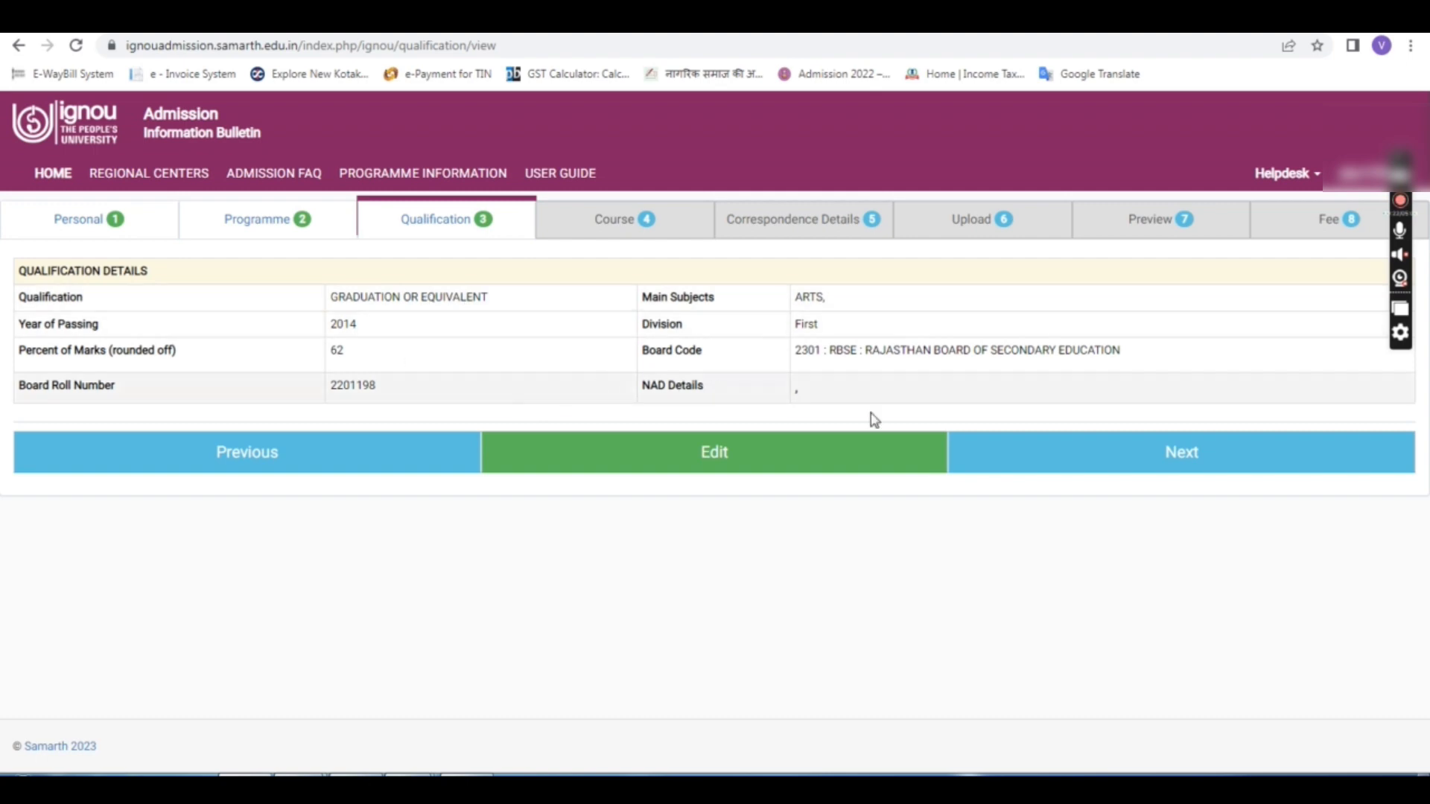
left_click(1147, 456)
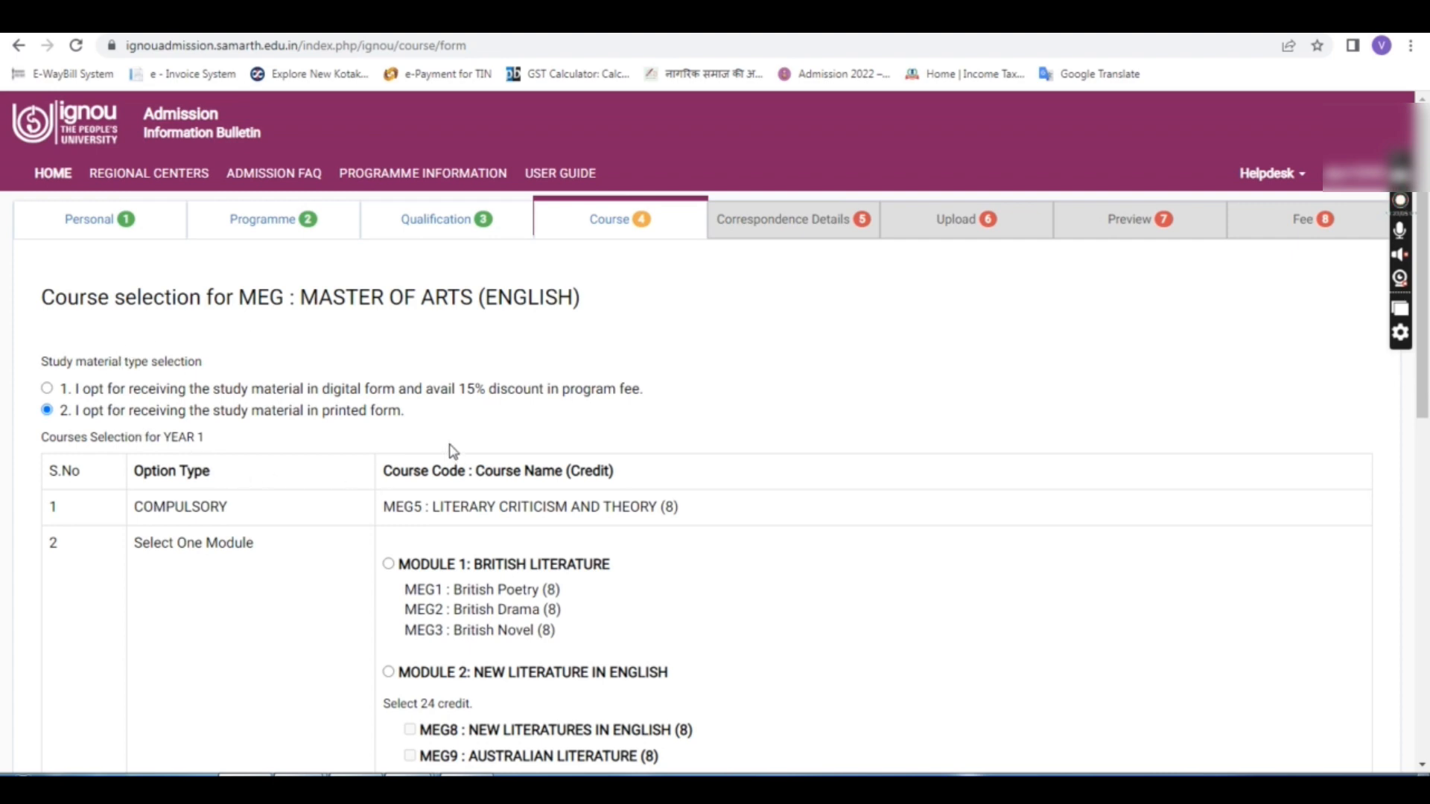
Step: Scroll through the MEG course form to review MEG5 and Modules 1–6, then return to the top
scroll(453, 450, "down", 7)
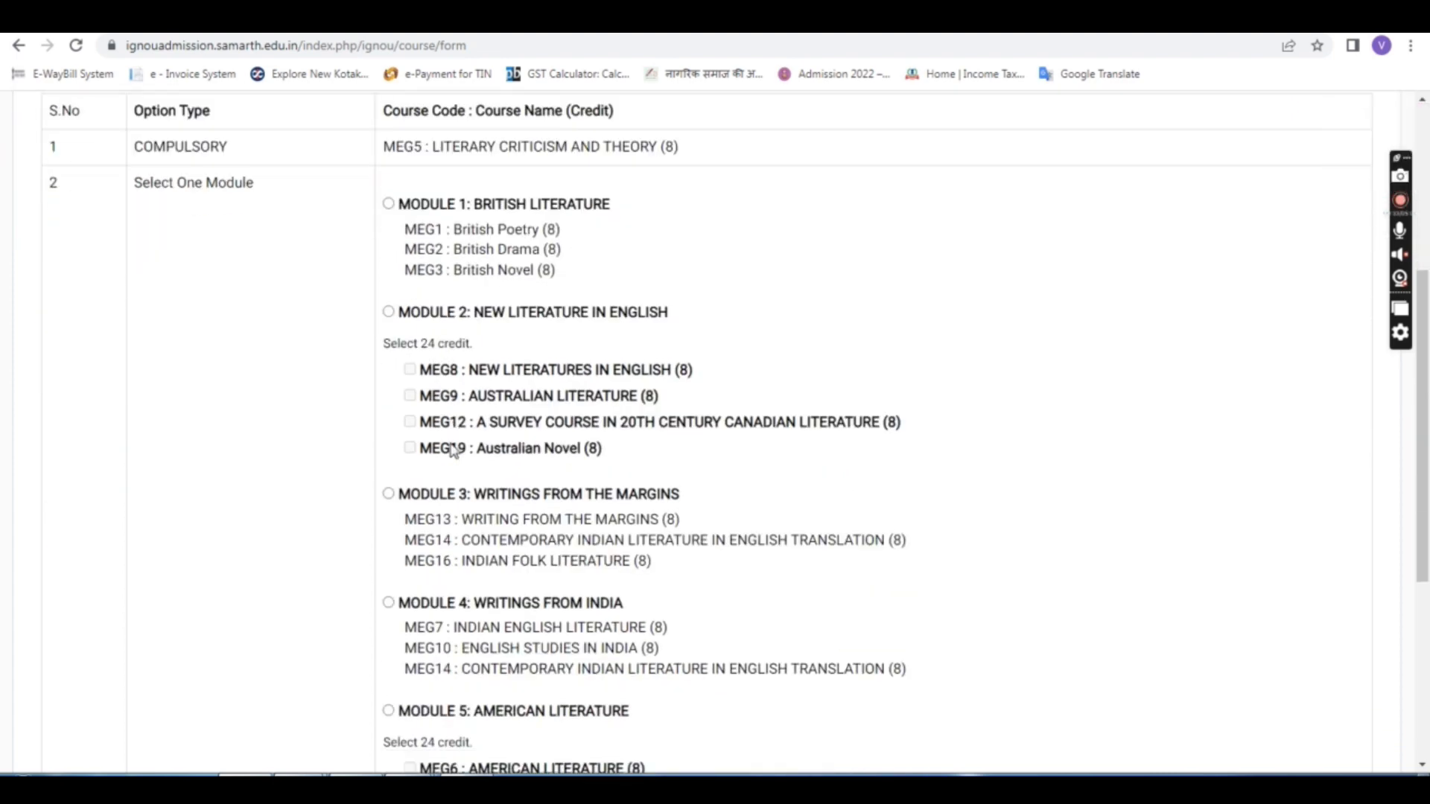
scroll(454, 451, "down", 1)
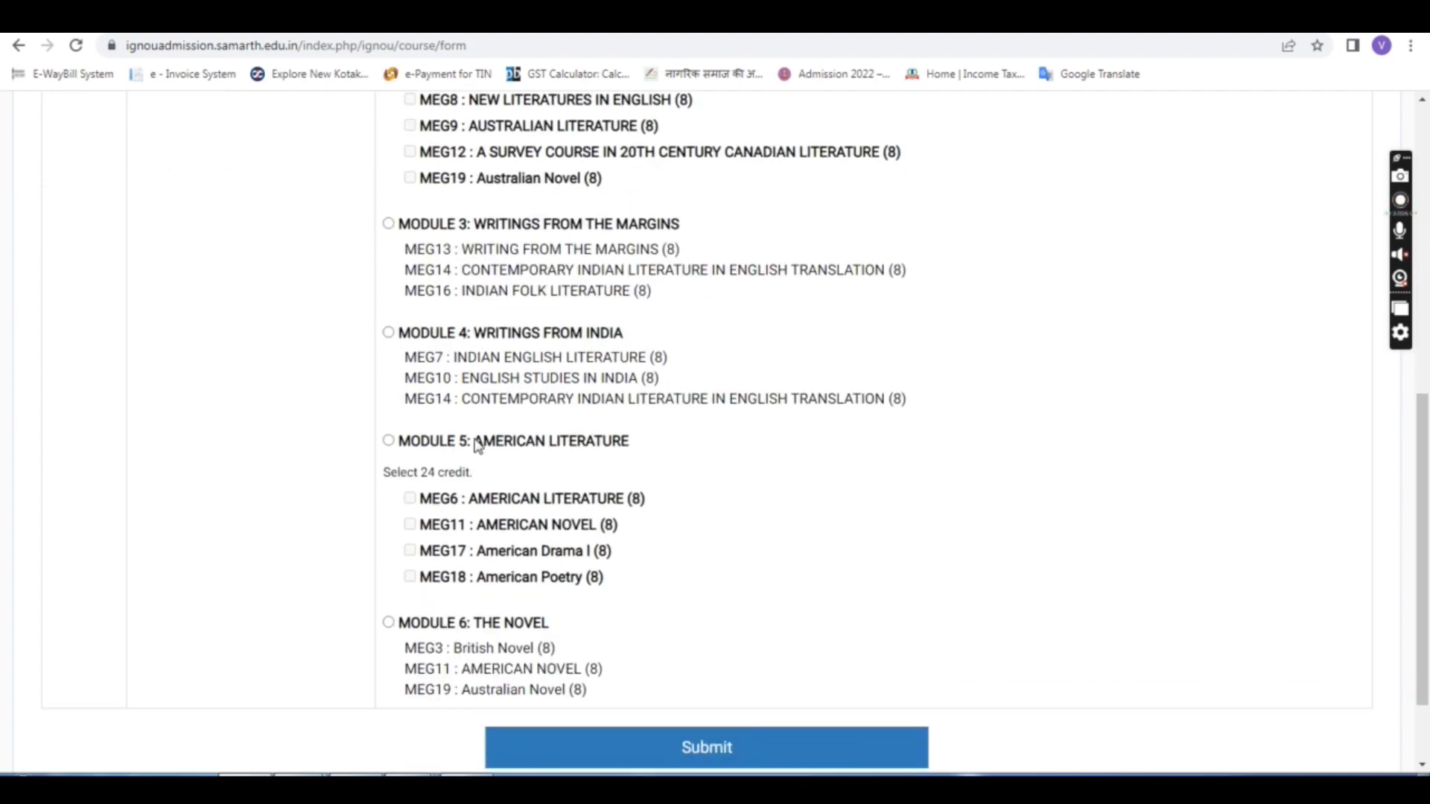
scroll(530, 445, "down", 2)
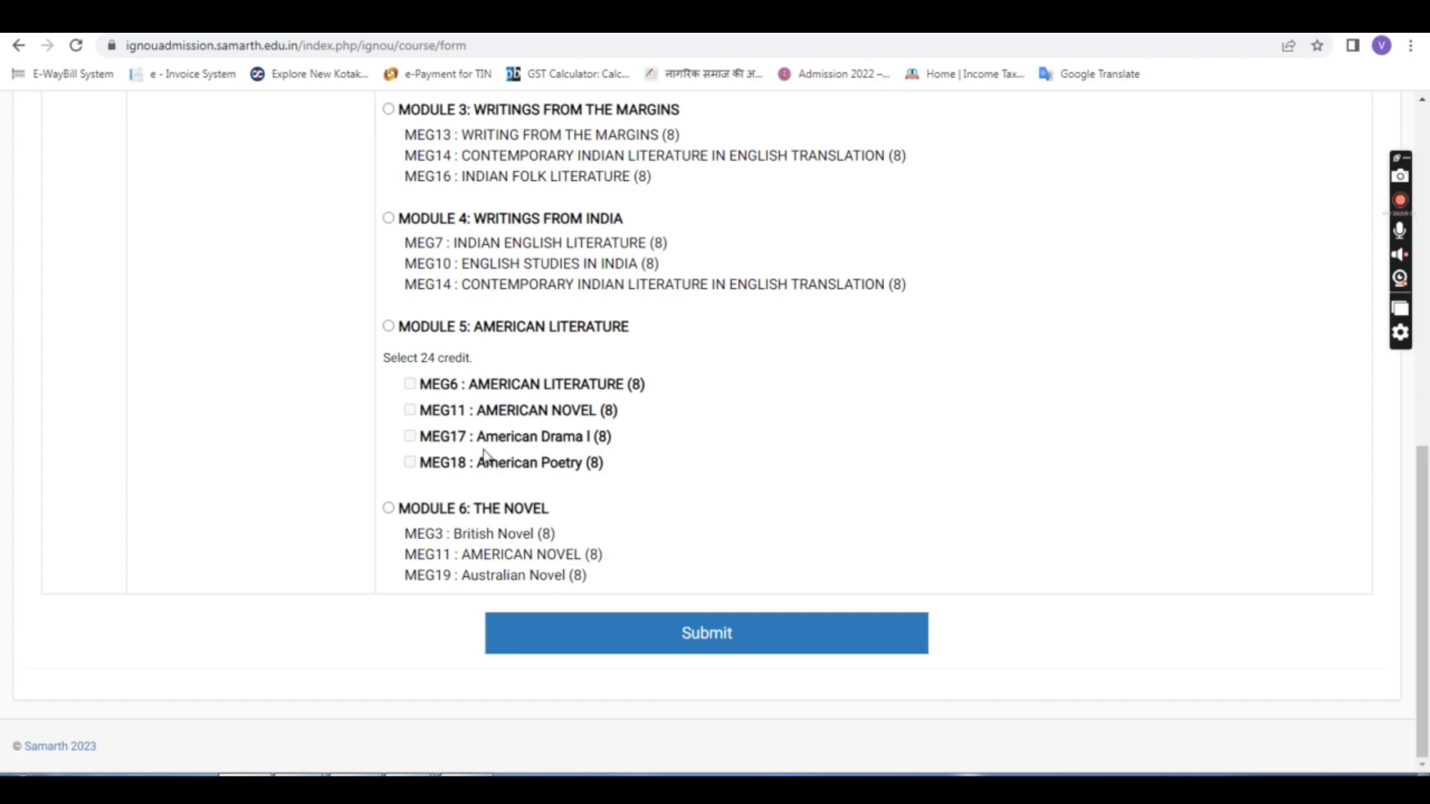
scroll(555, 494, "up", 2)
scroll(558, 496, "up", 1)
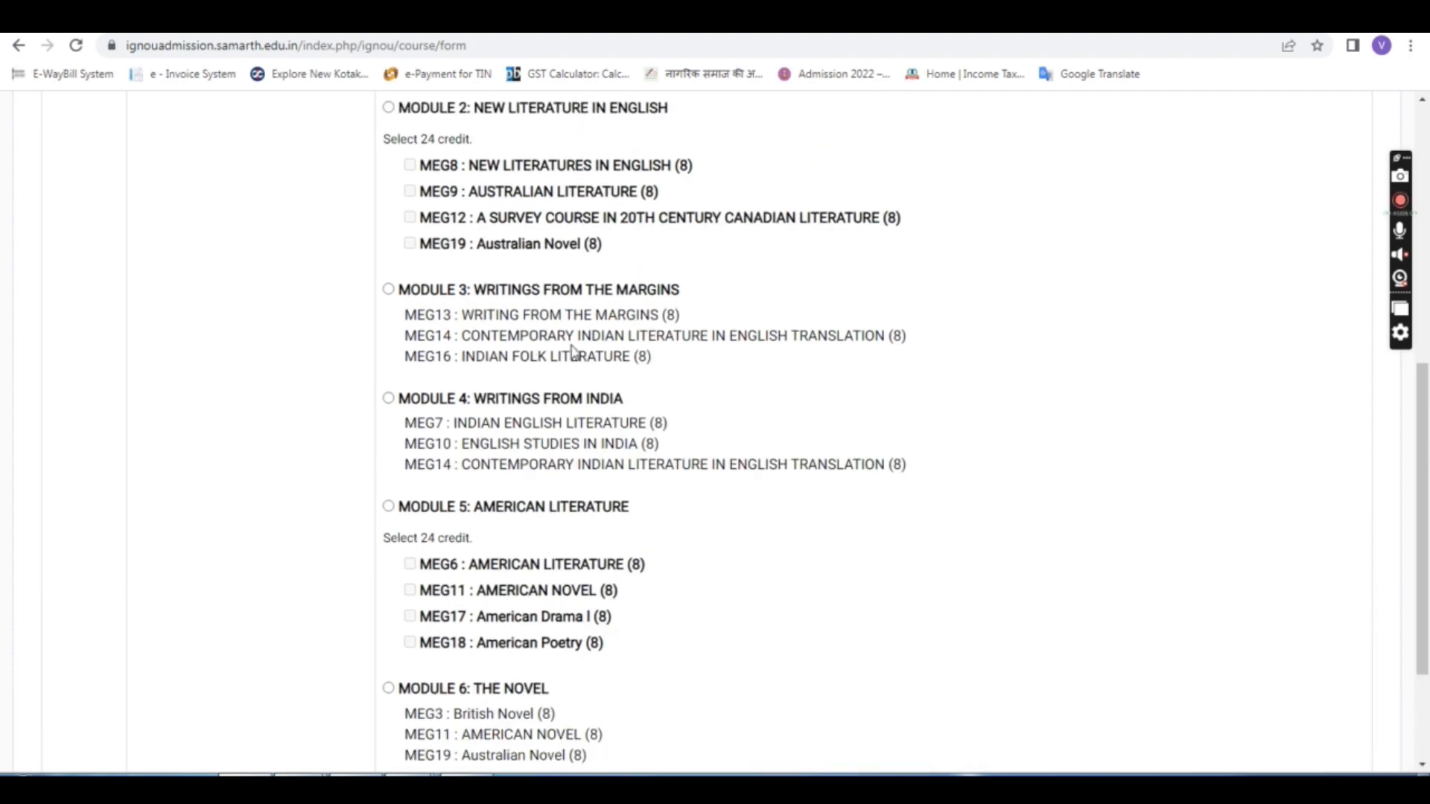
scroll(585, 393, "up", 2)
scroll(479, 370, "up", 1)
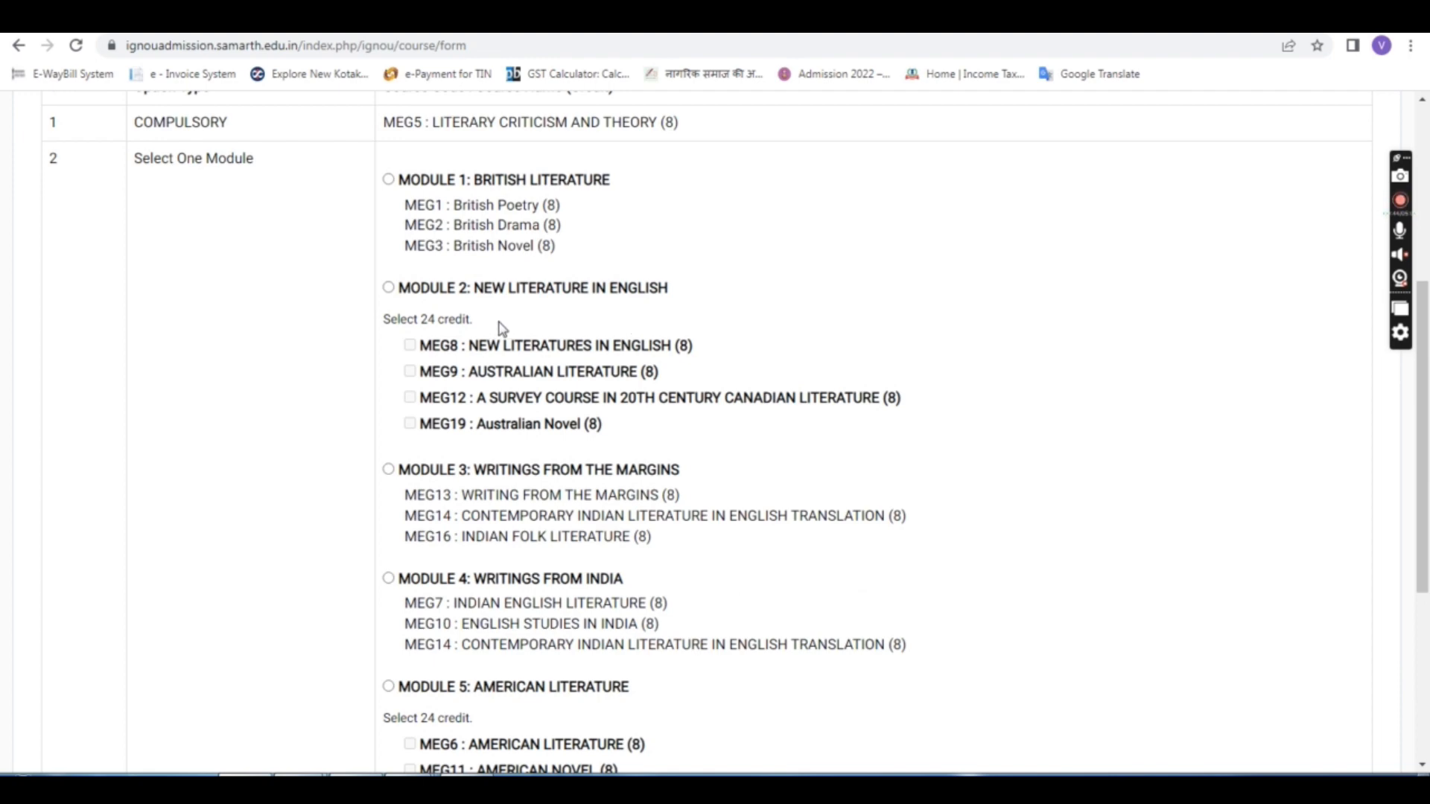
scroll(528, 350, "up", 2)
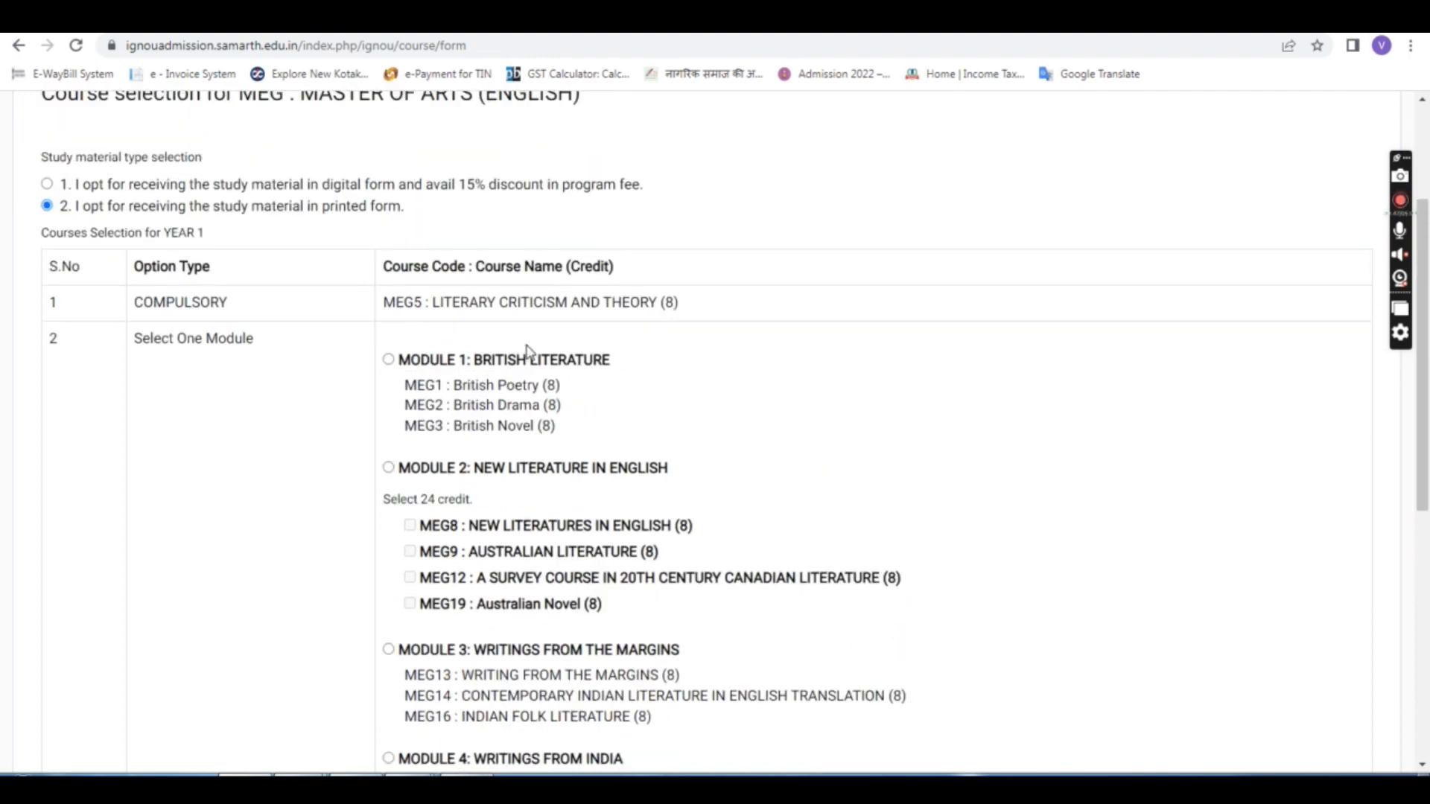
scroll(648, 413, "up", 1)
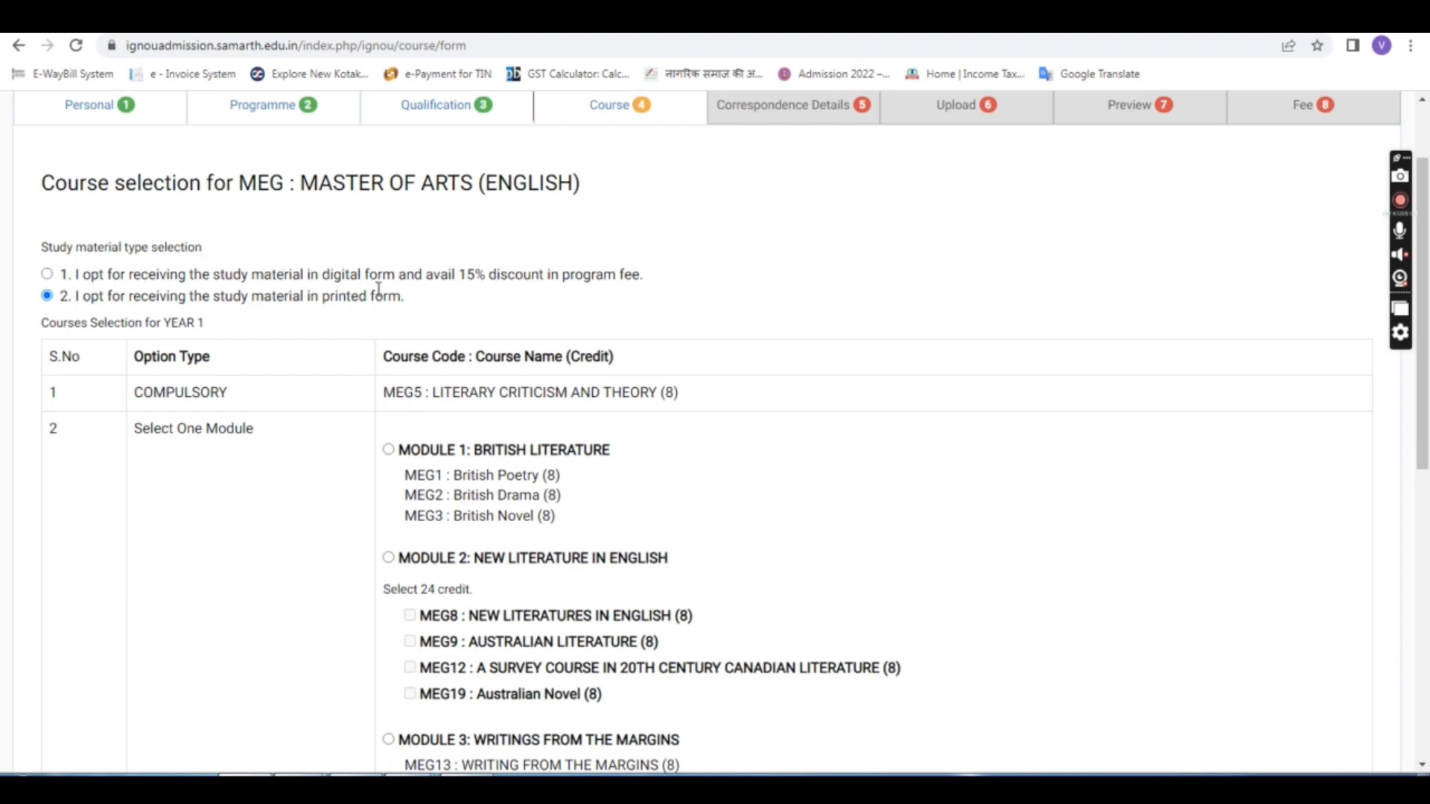
scroll(378, 290, "up", 1)
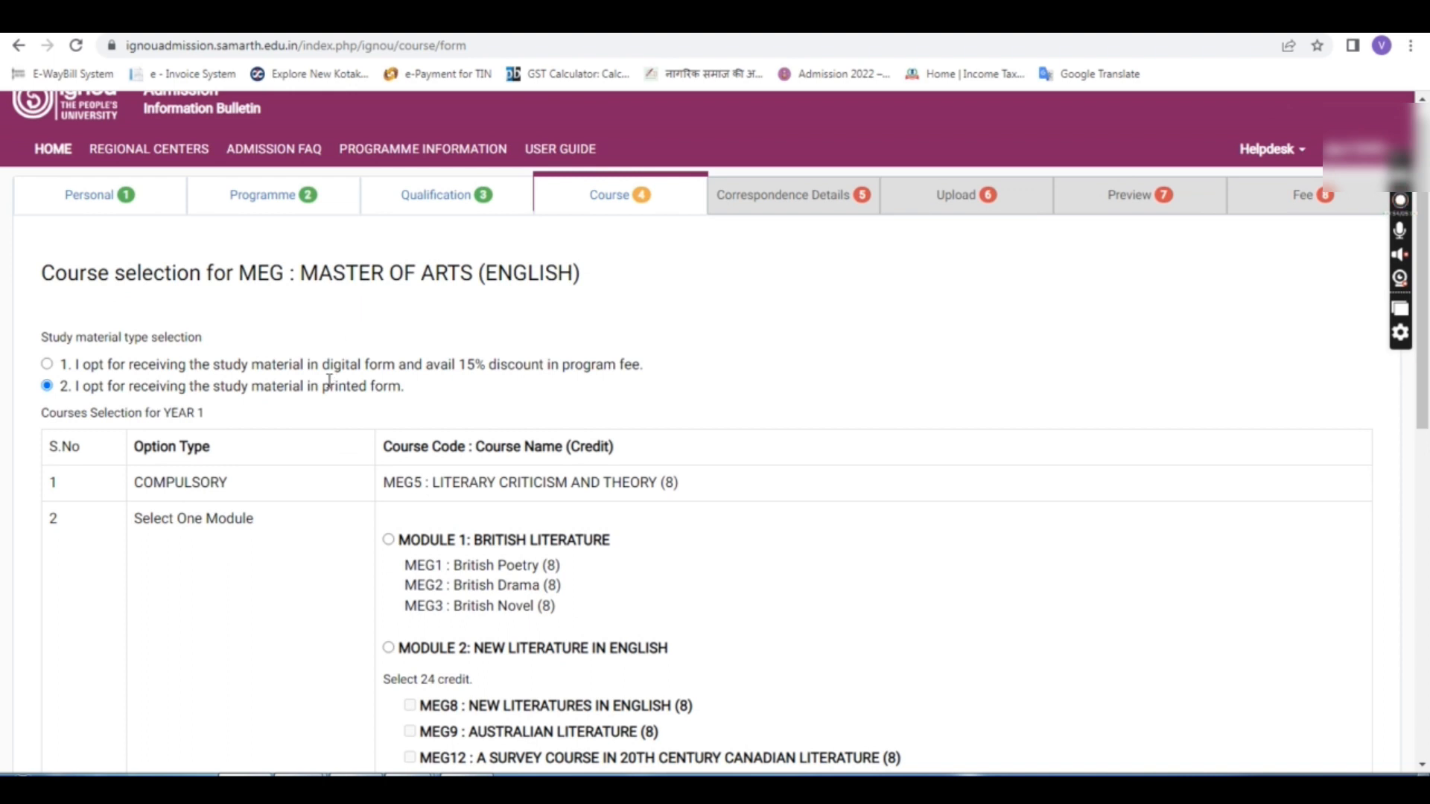
left_click_drag(72, 364, 451, 389)
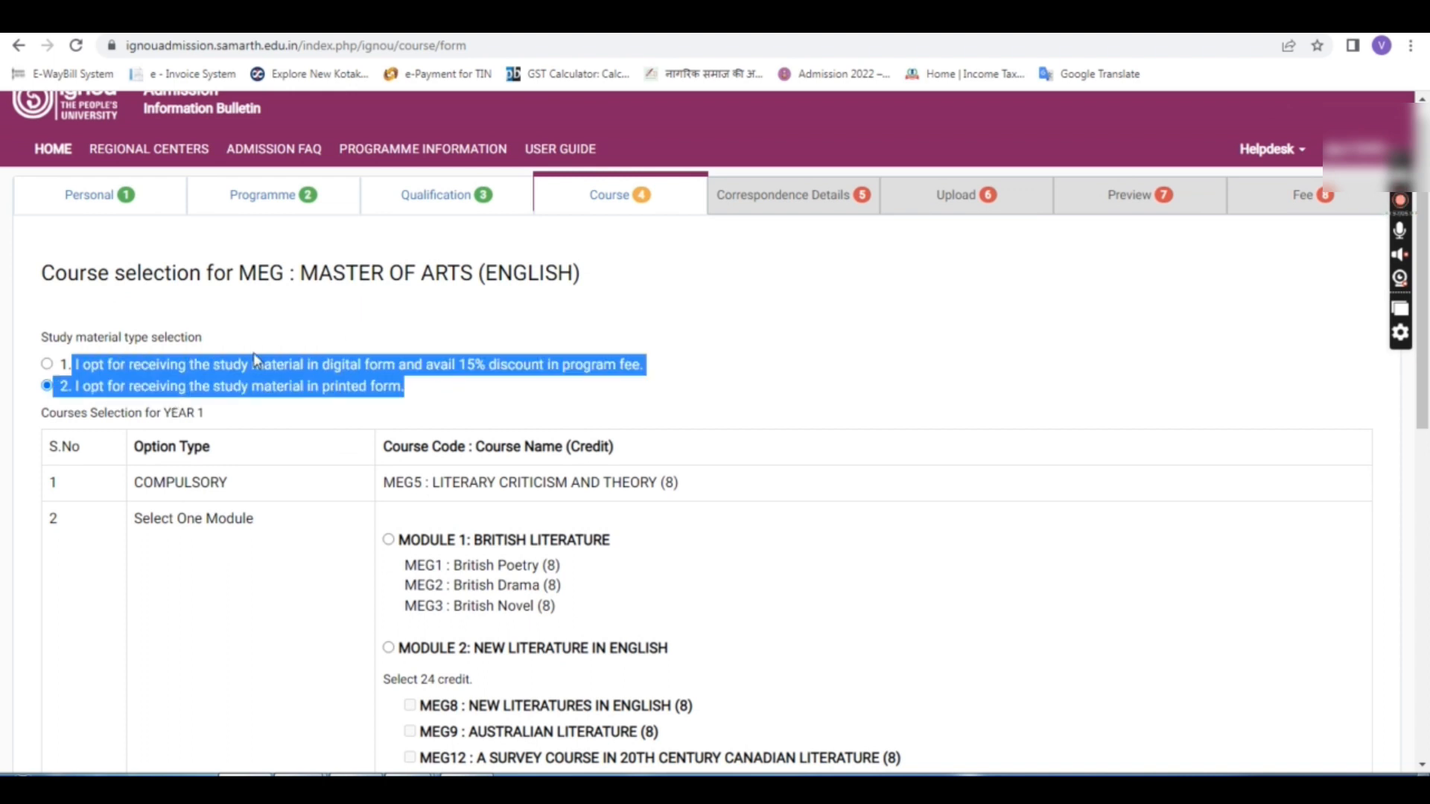
left_click_drag(170, 364, 476, 369)
left_click(543, 372)
left_click(493, 366)
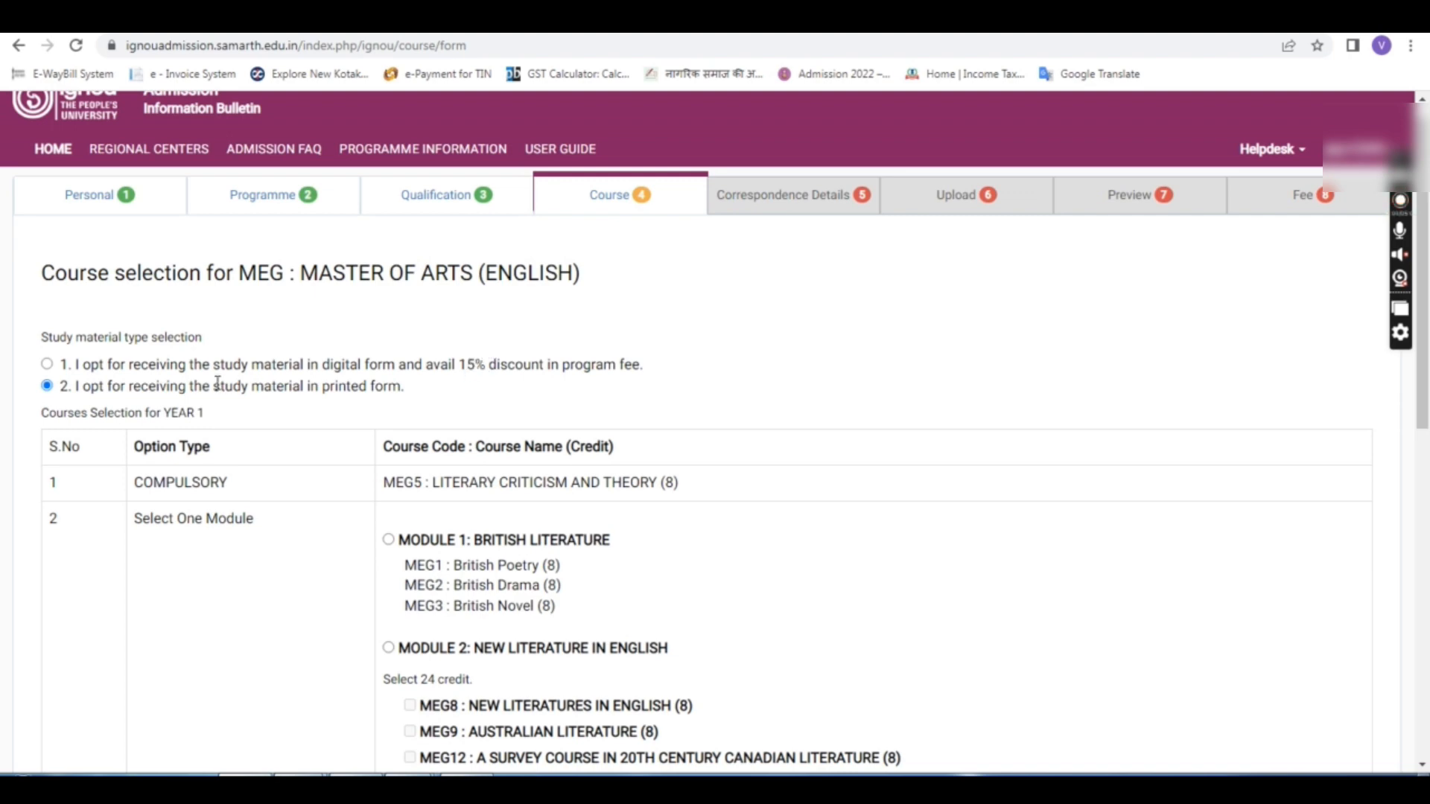
left_click_drag(79, 386, 176, 388)
left_click(179, 388)
left_click(47, 364)
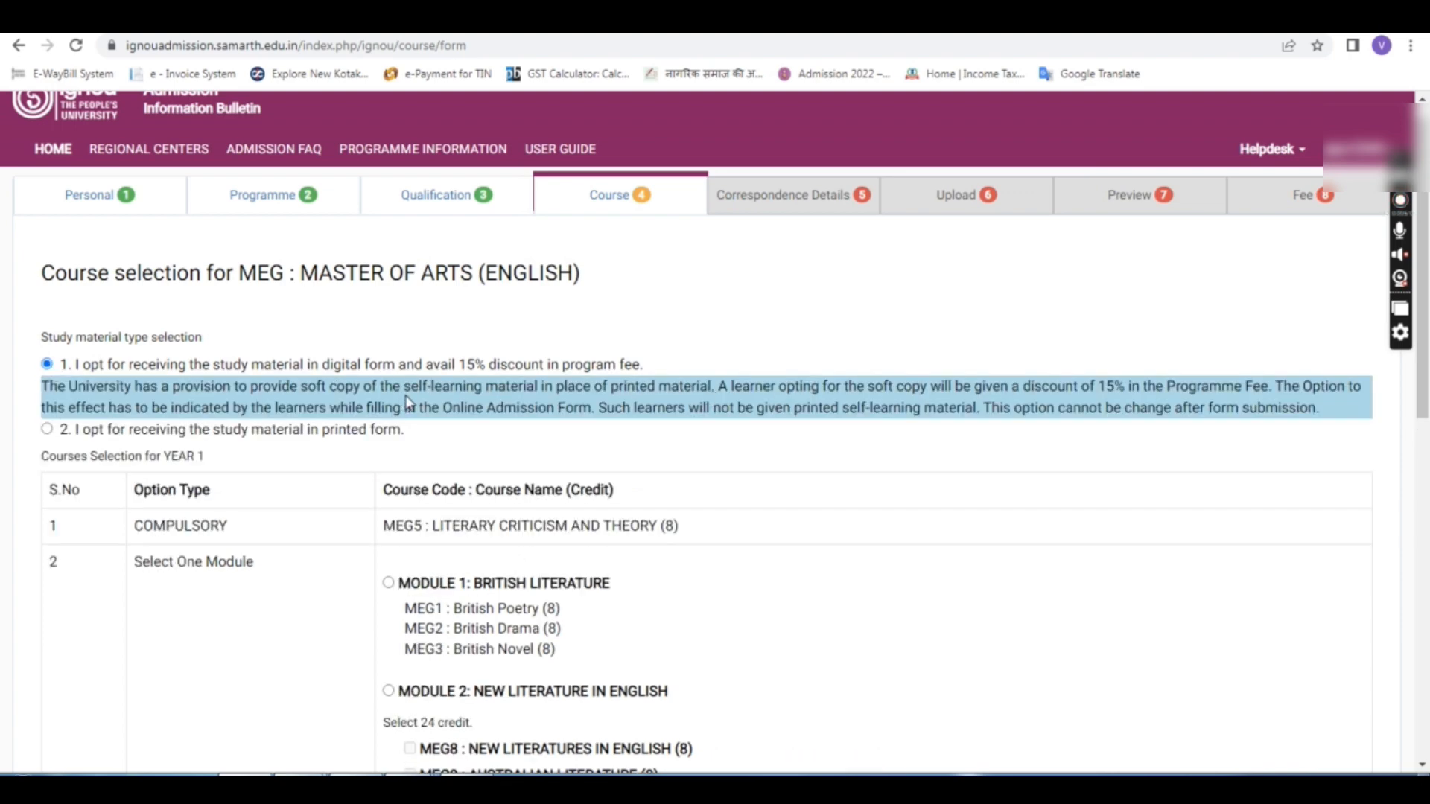
left_click(47, 429)
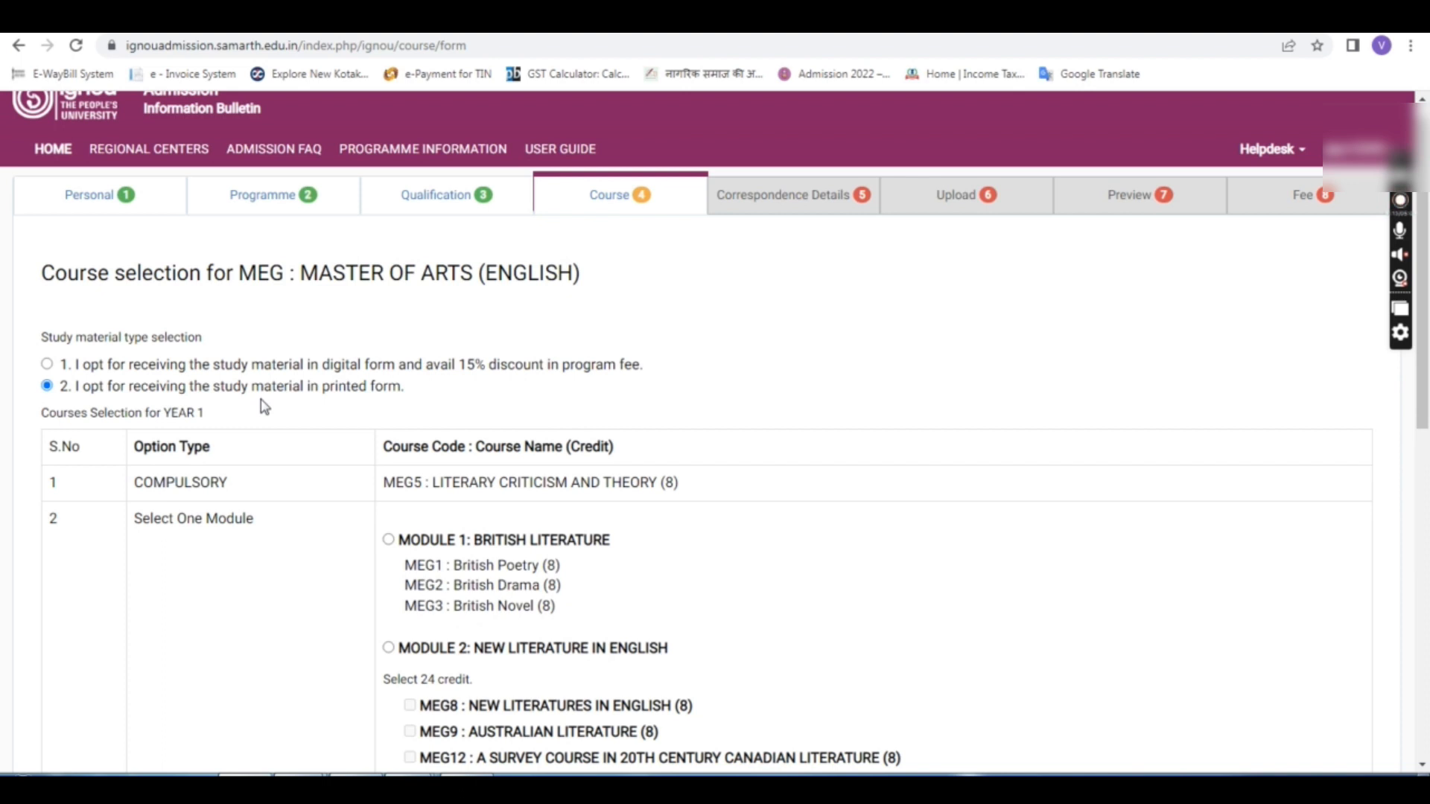
scroll(1382, 685, "up", 1)
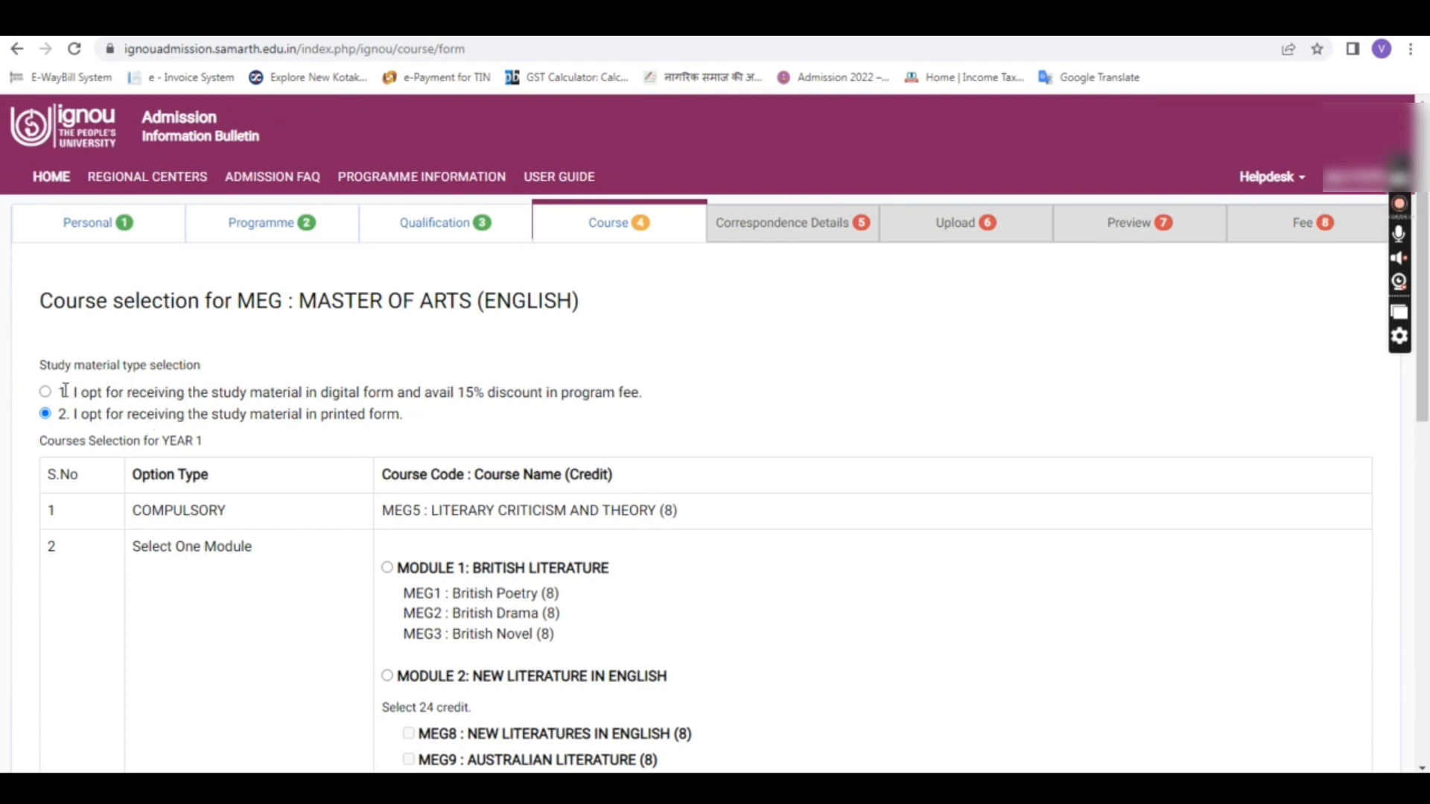
left_click_drag(72, 395, 660, 387)
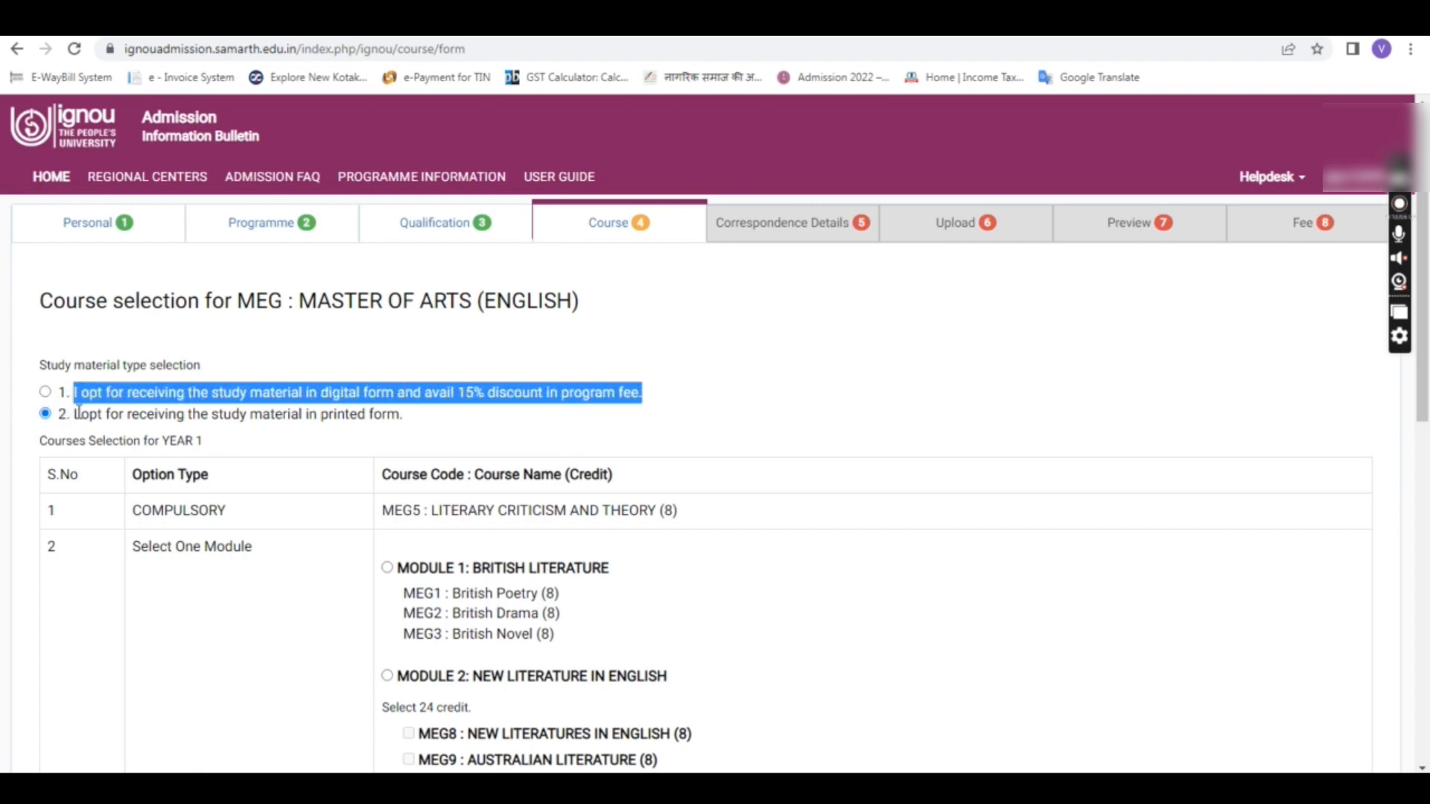
left_click_drag(76, 412, 390, 409)
left_click(384, 407)
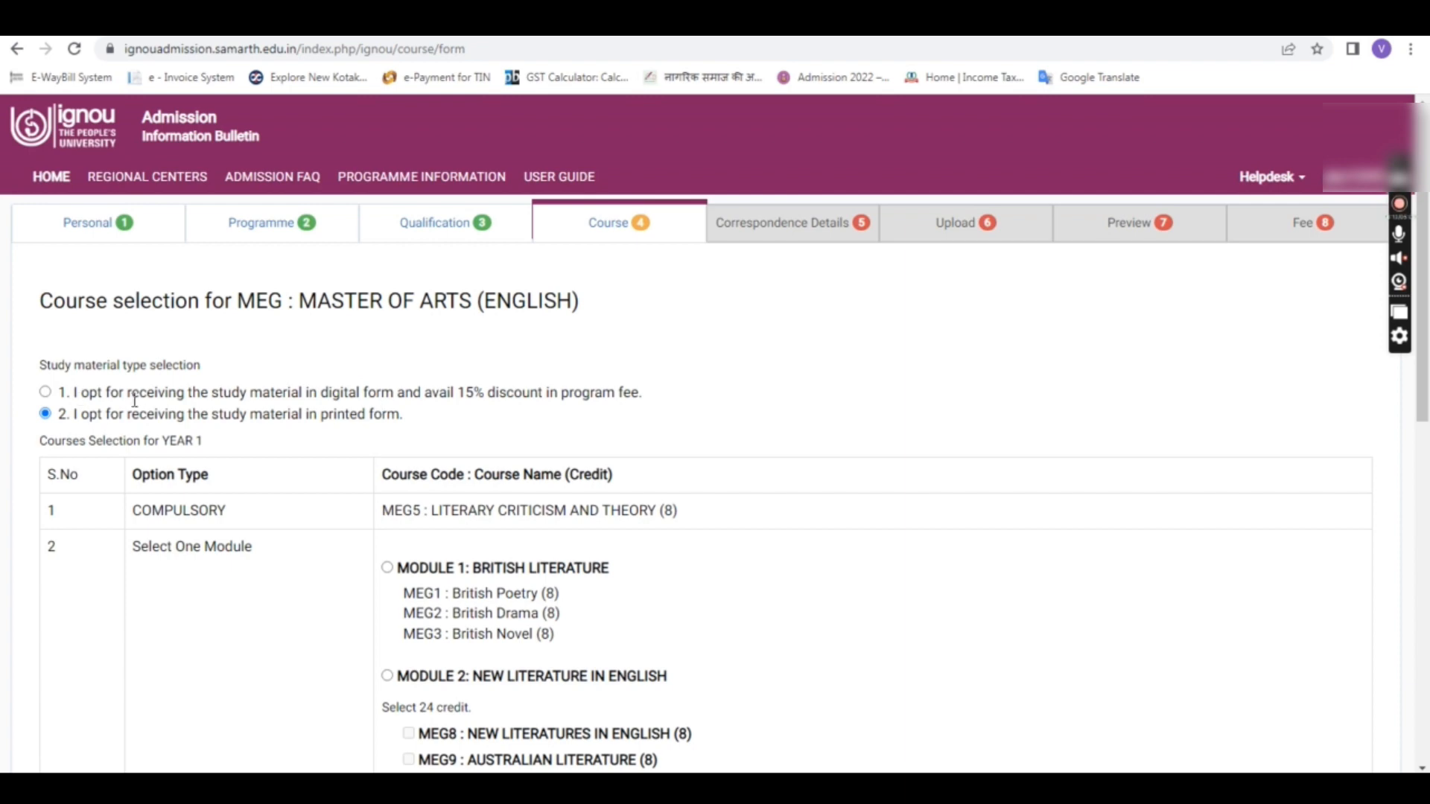
left_click(44, 393)
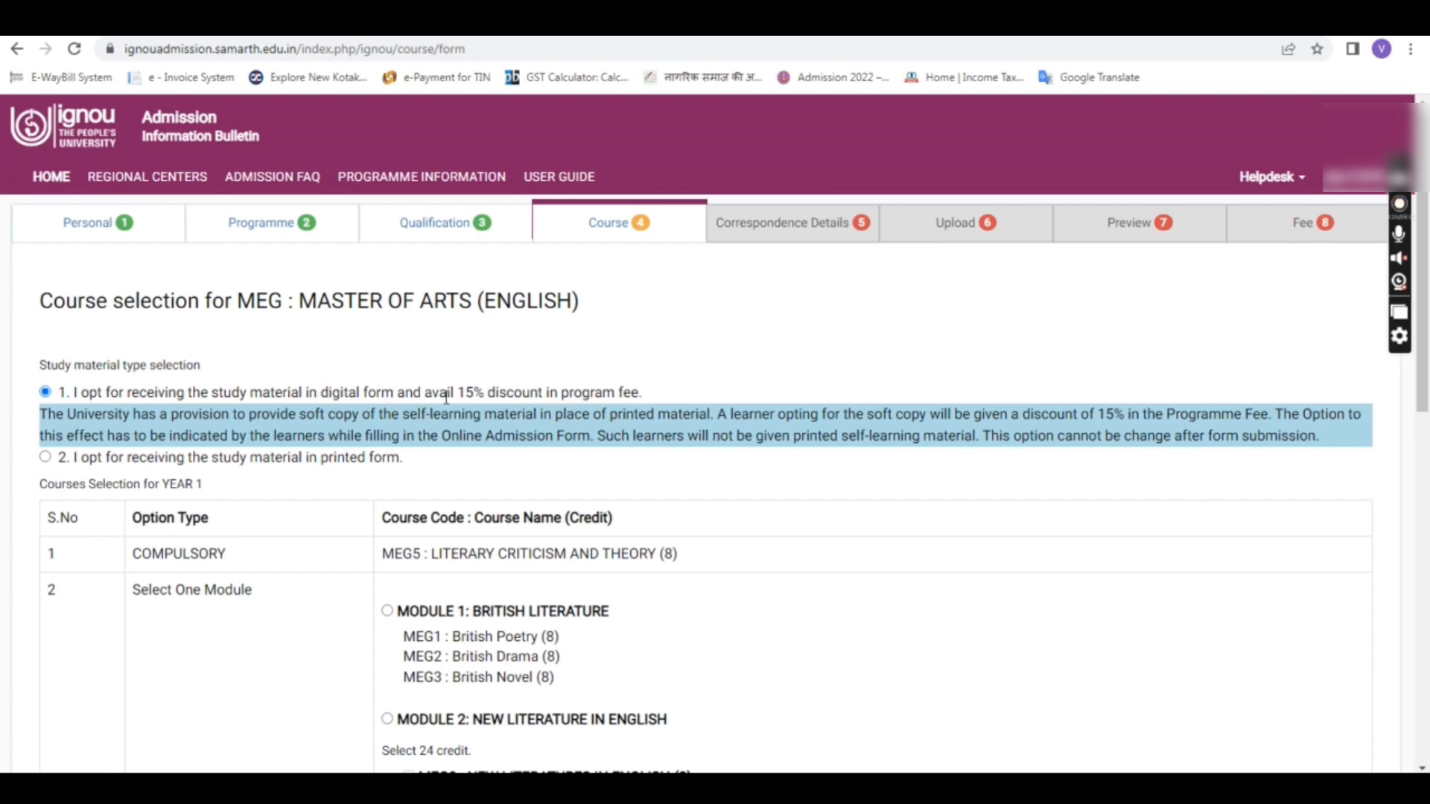
left_click_drag(468, 392, 550, 395)
left_click(550, 394)
left_click(46, 457)
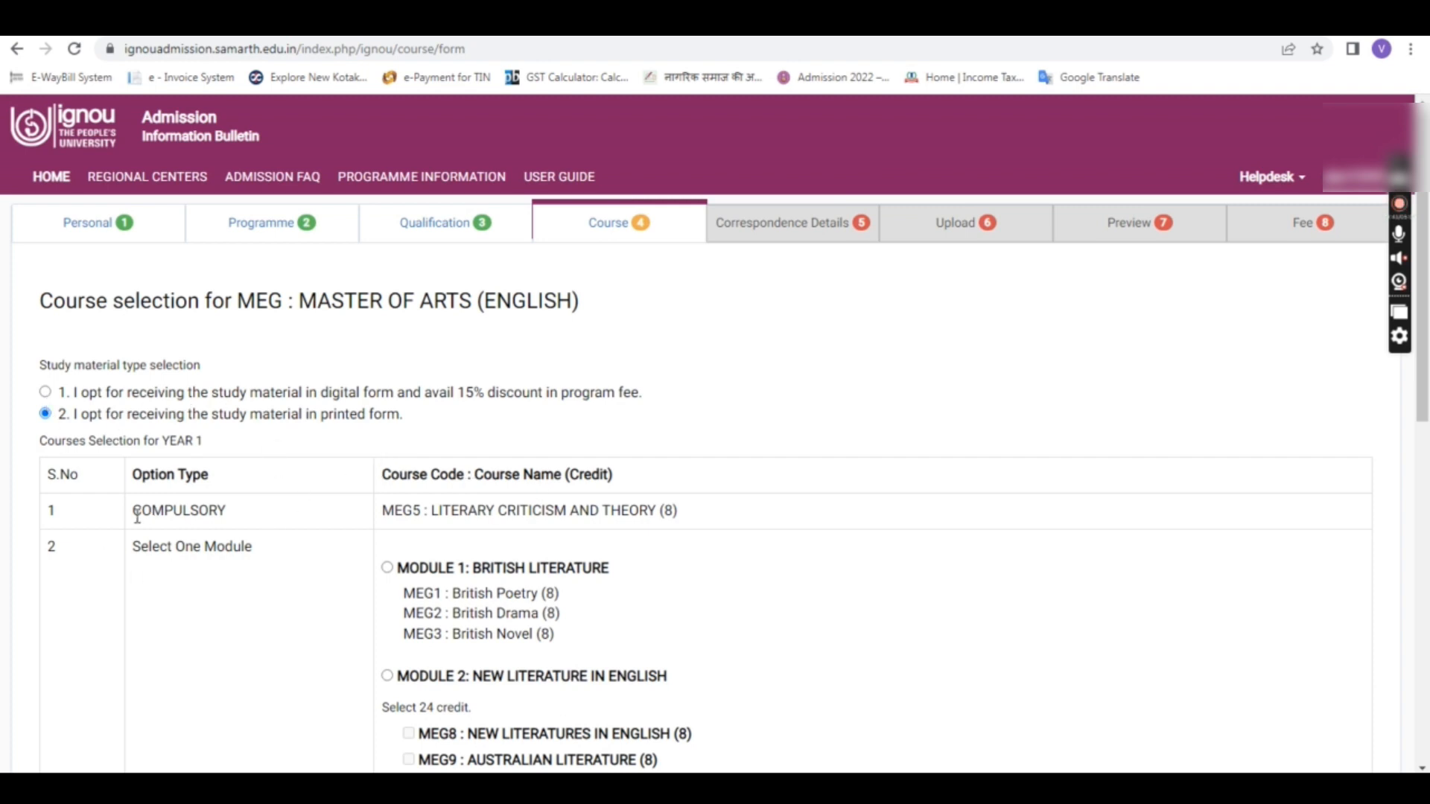
Step: Review the compulsory MEG5 course entry and the module options below it
left_click_drag(132, 511, 228, 513)
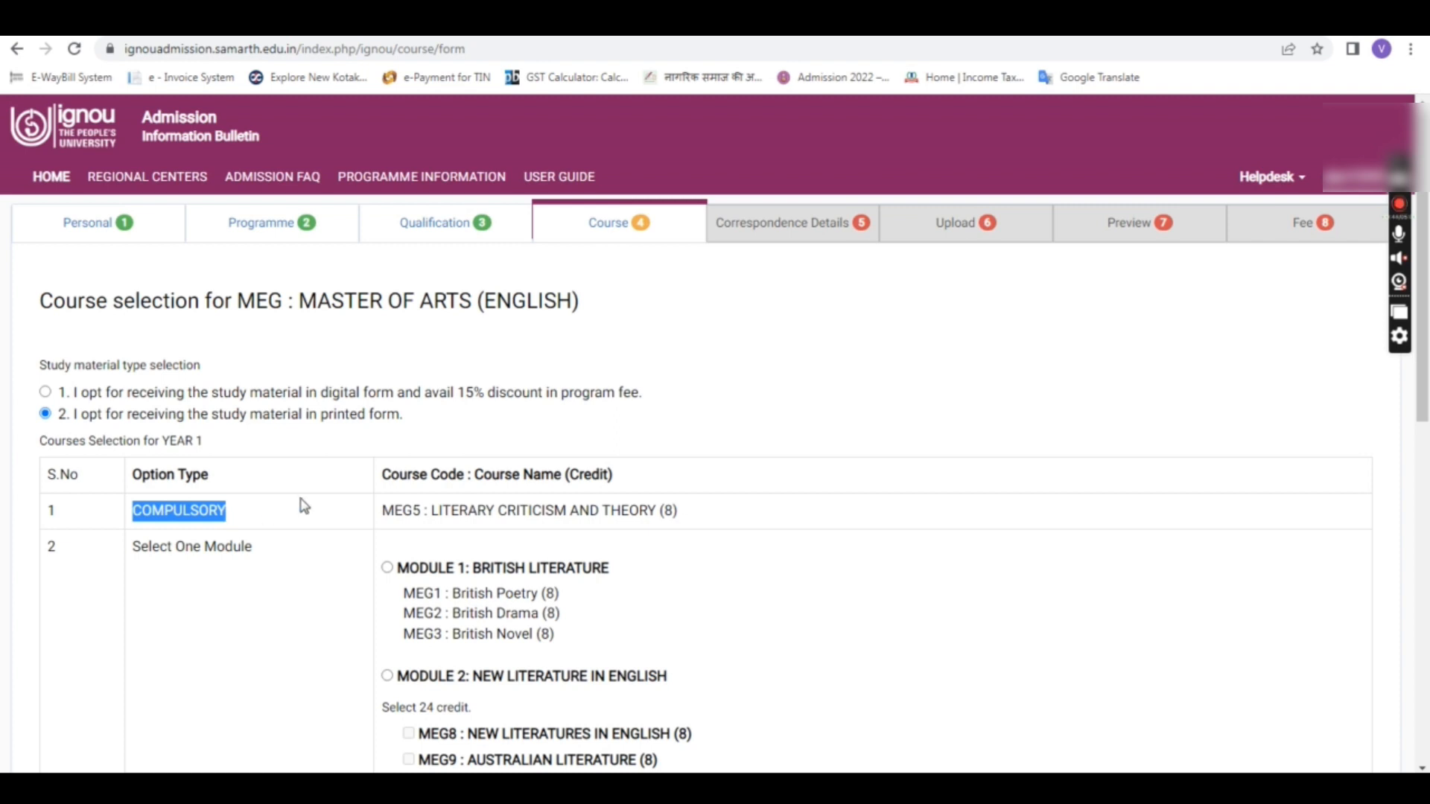
left_click_drag(381, 510, 678, 508)
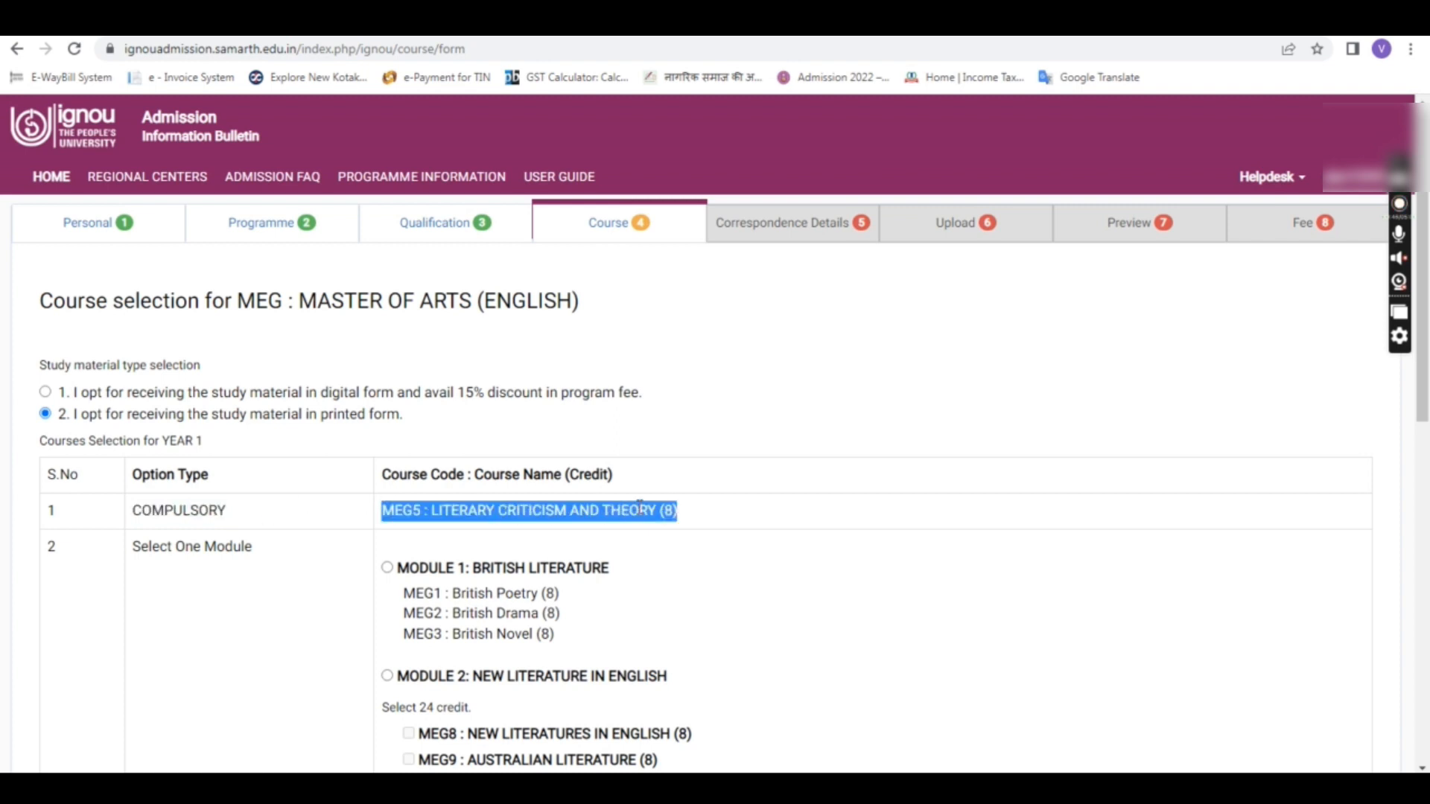
left_click(505, 510)
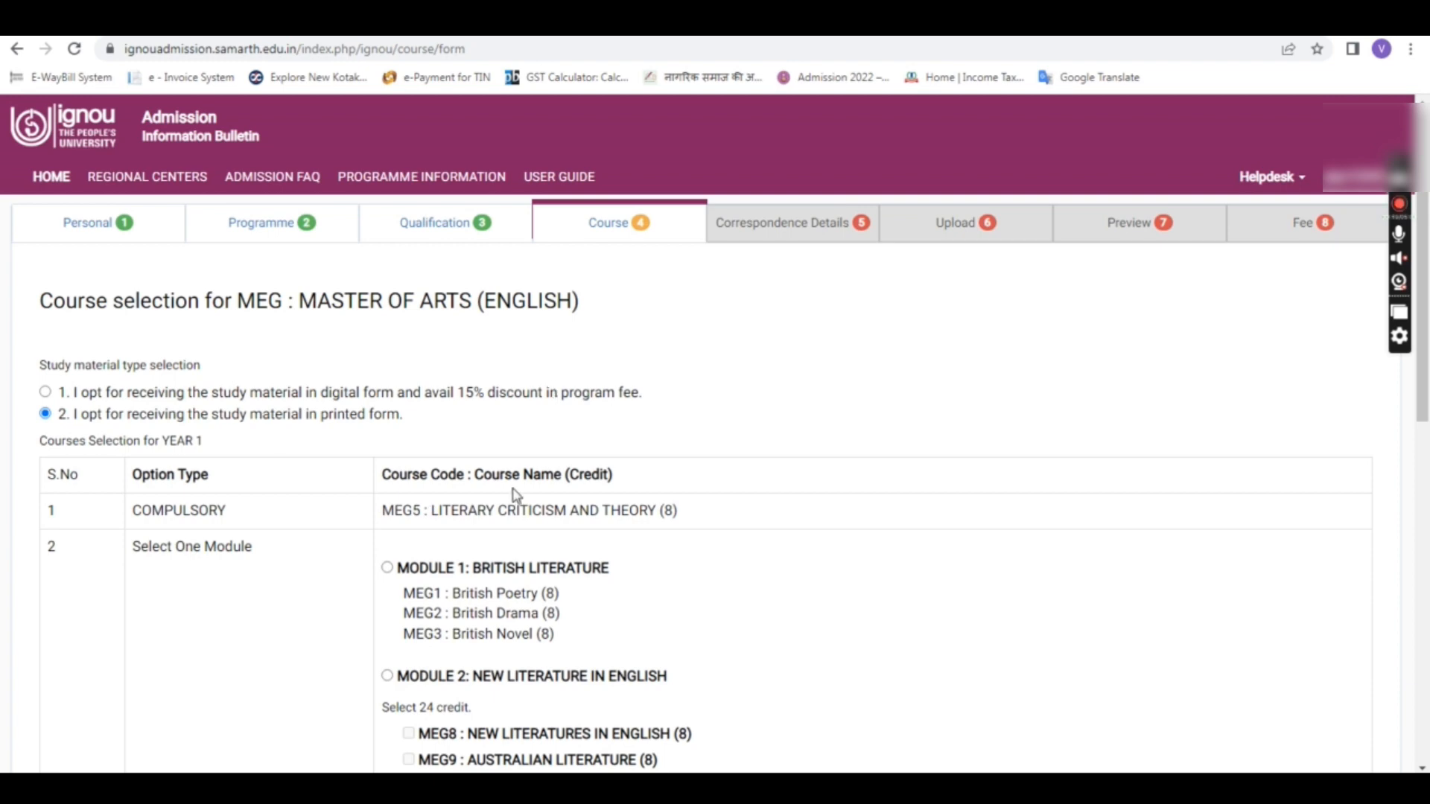
scroll(383, 541, "down", 2)
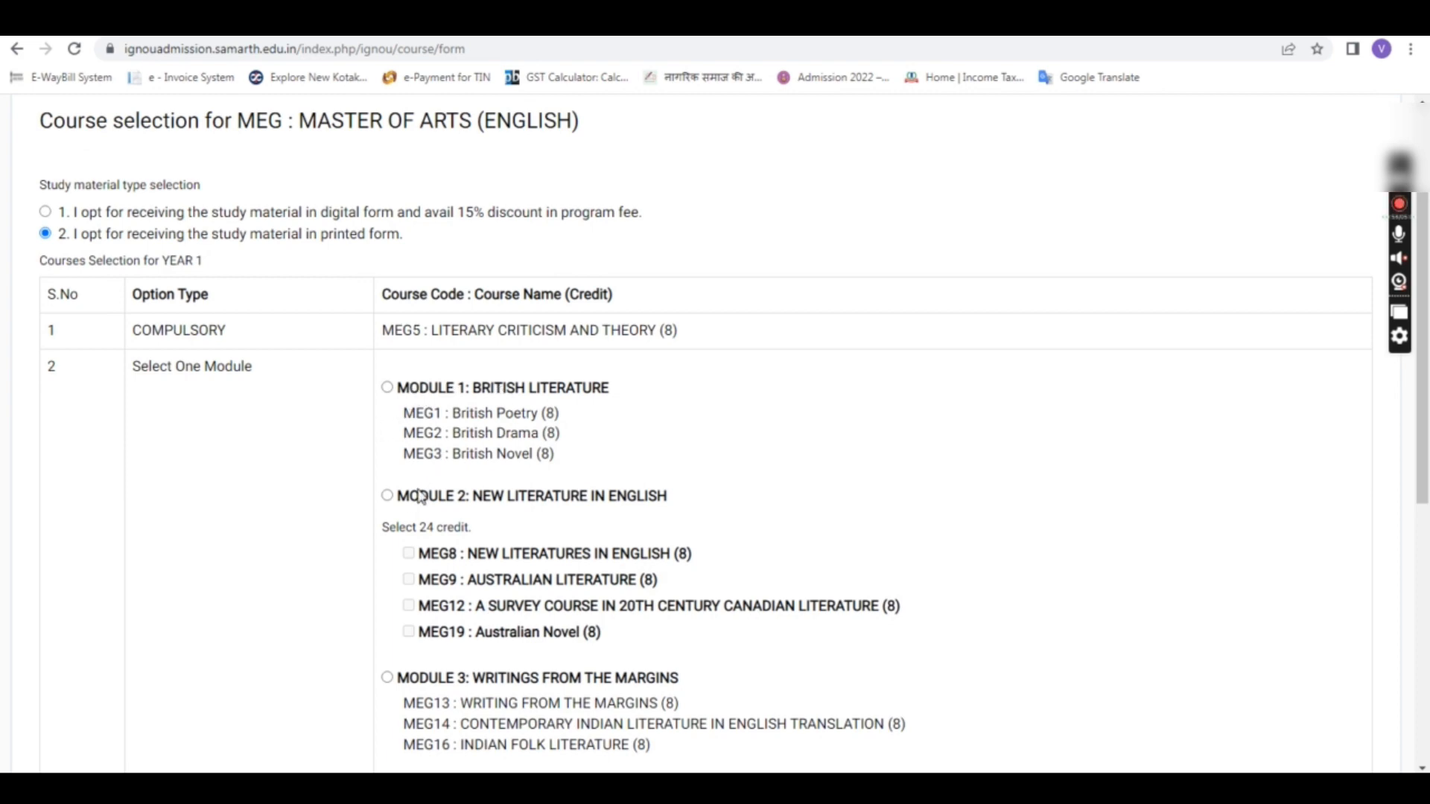
scroll(470, 591, "down", 3)
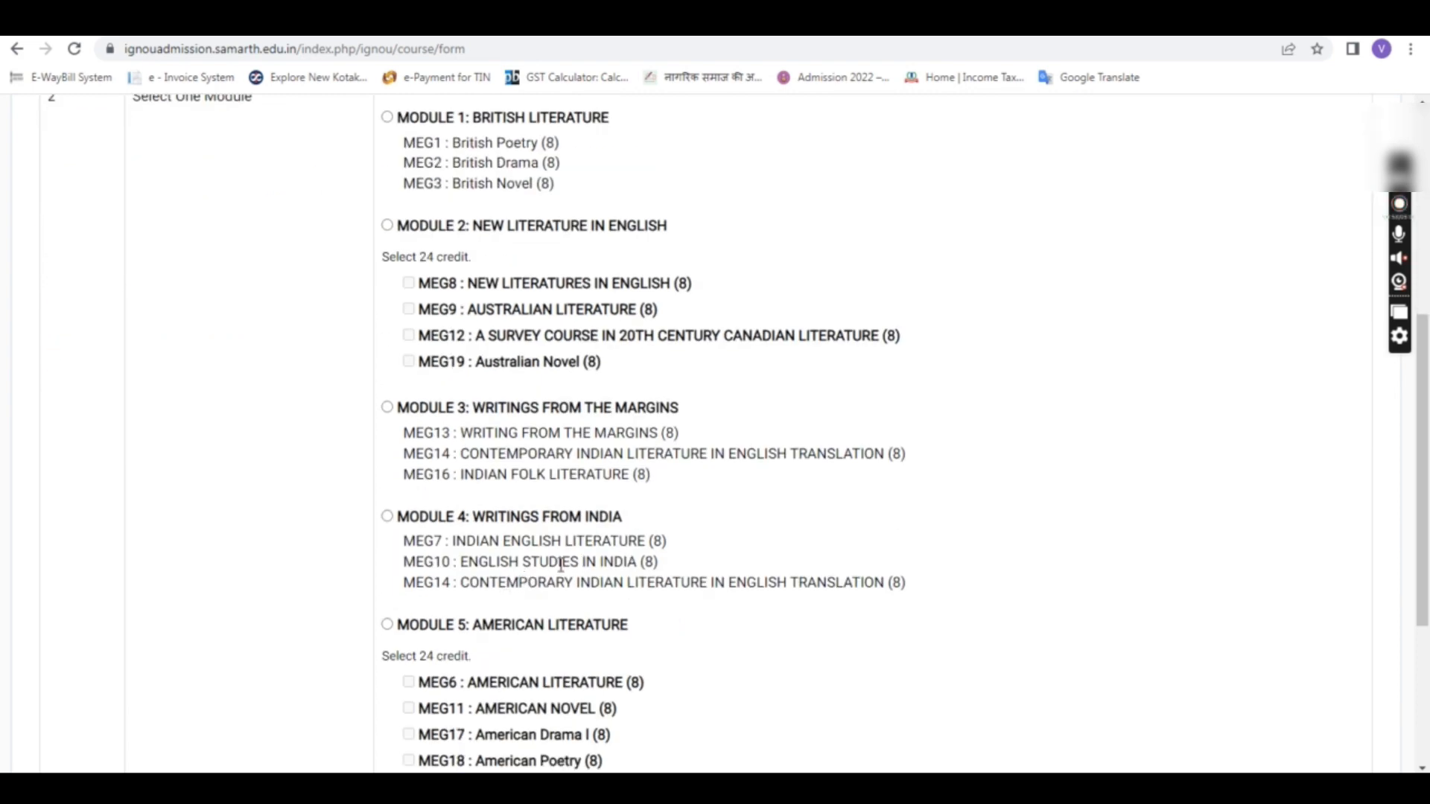
scroll(561, 565, "down", 4)
scroll(541, 570, "up", 5)
scroll(541, 570, "up", 4)
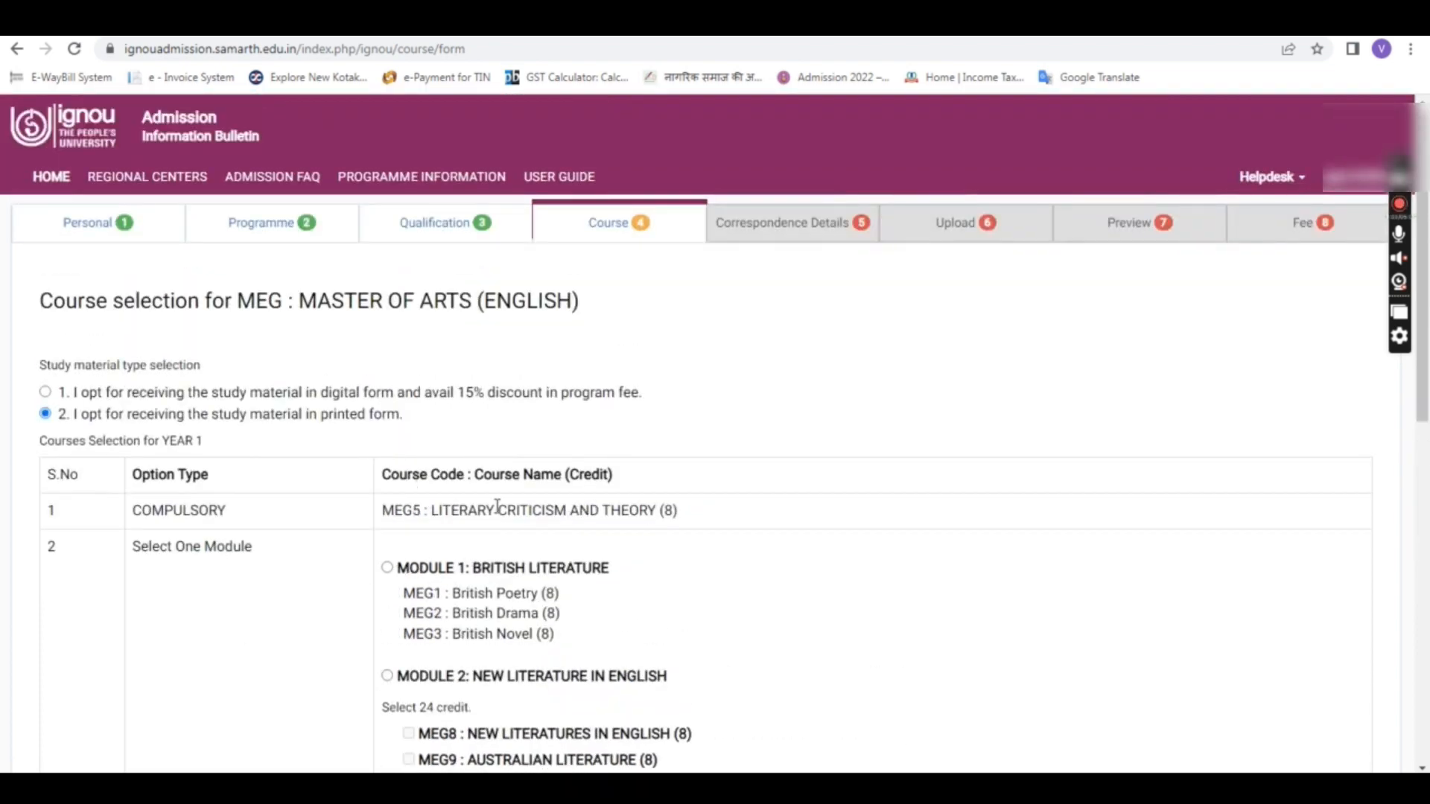
Step: Choose Module 1: British Literature and submit the course selection
left_click(387, 569)
left_click_drag(383, 511, 553, 511)
left_click_drag(468, 598, 492, 635)
left_click(471, 635)
scroll(555, 555, "down", 10)
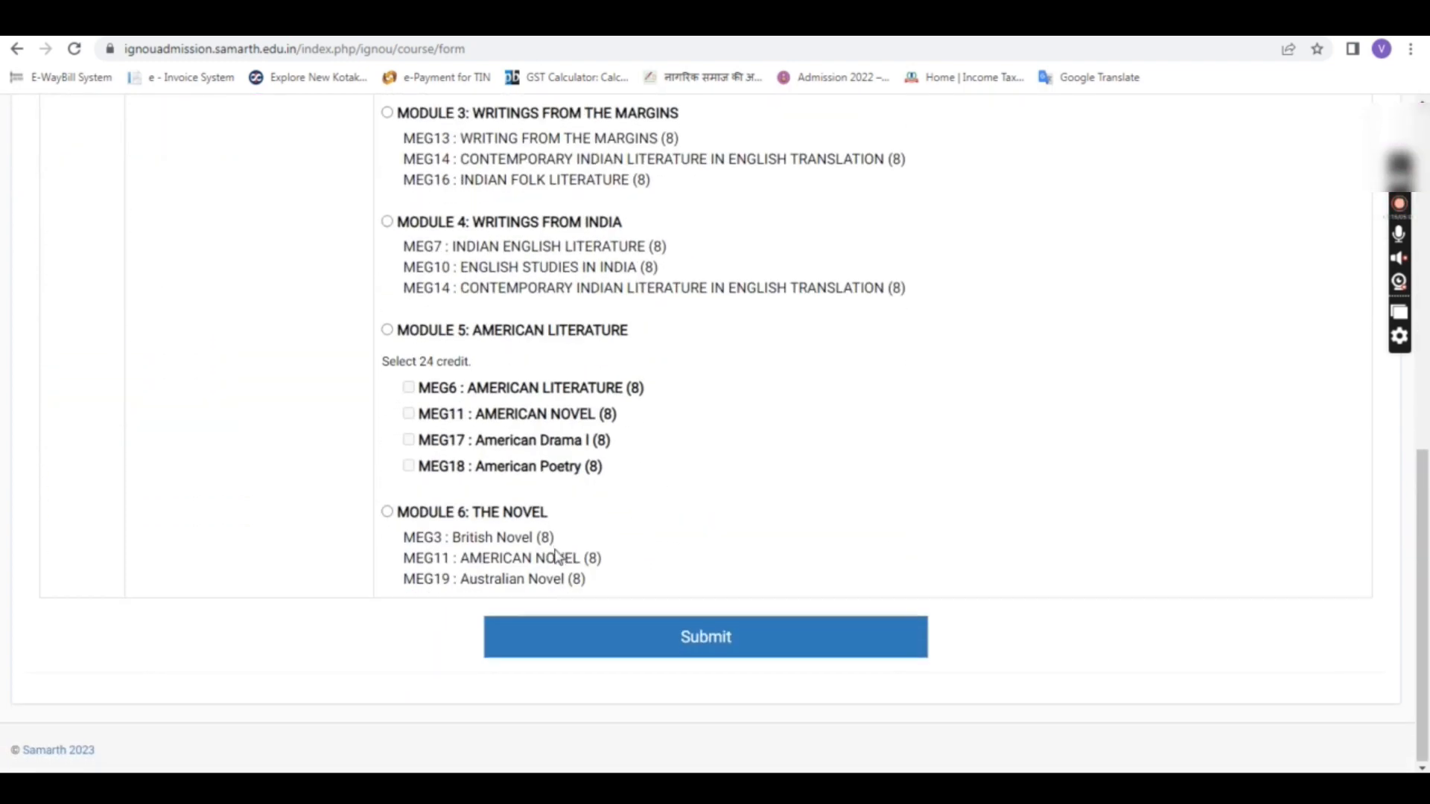
left_click(705, 638)
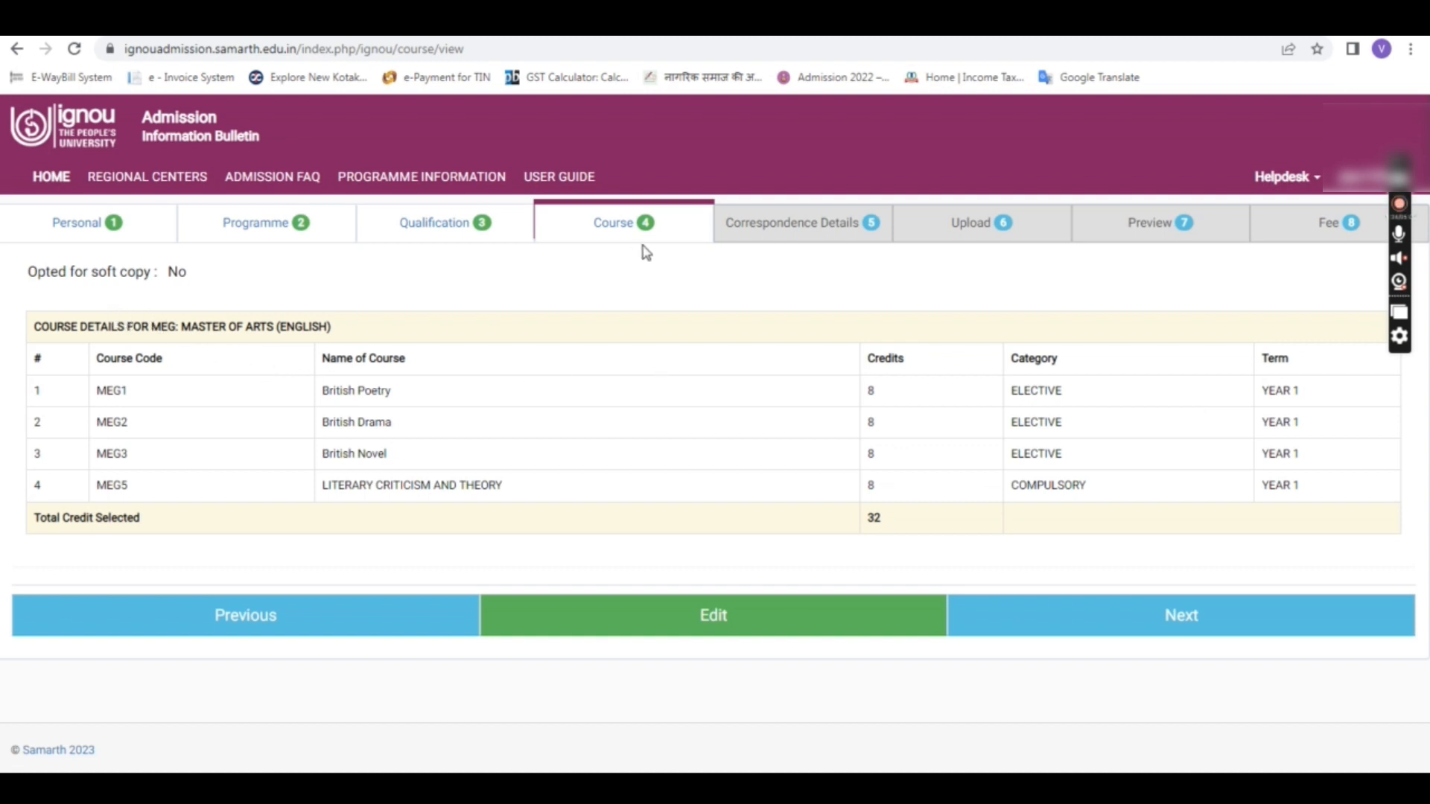
Step: Reopen the saved MEG1, MEG2, MEG3, MEG5 course list for editing
left_click(740, 615)
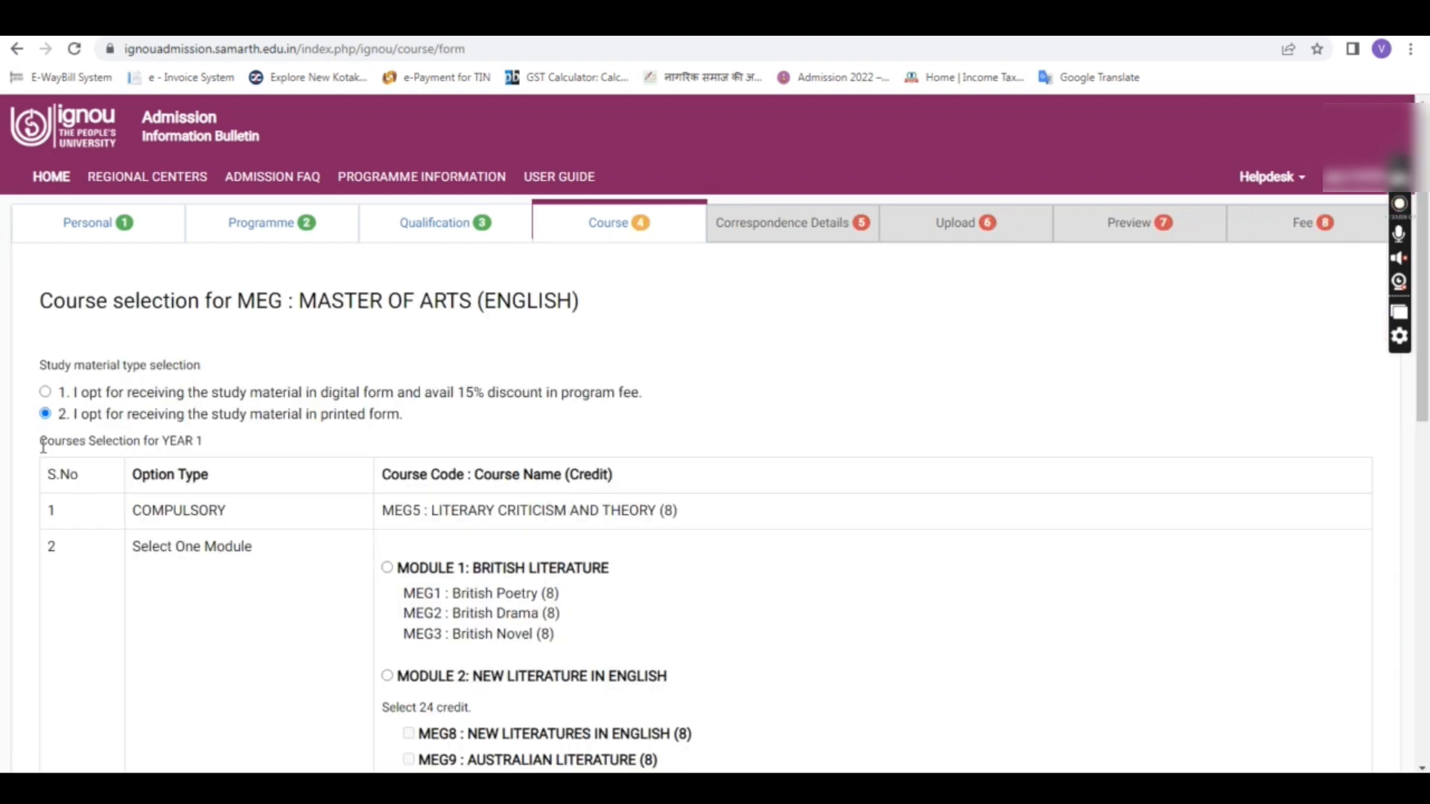
Step: Resubmit the Year 1 course selection unchanged, returning to the 32-credit MEG summary
left_click_drag(41, 445, 218, 448)
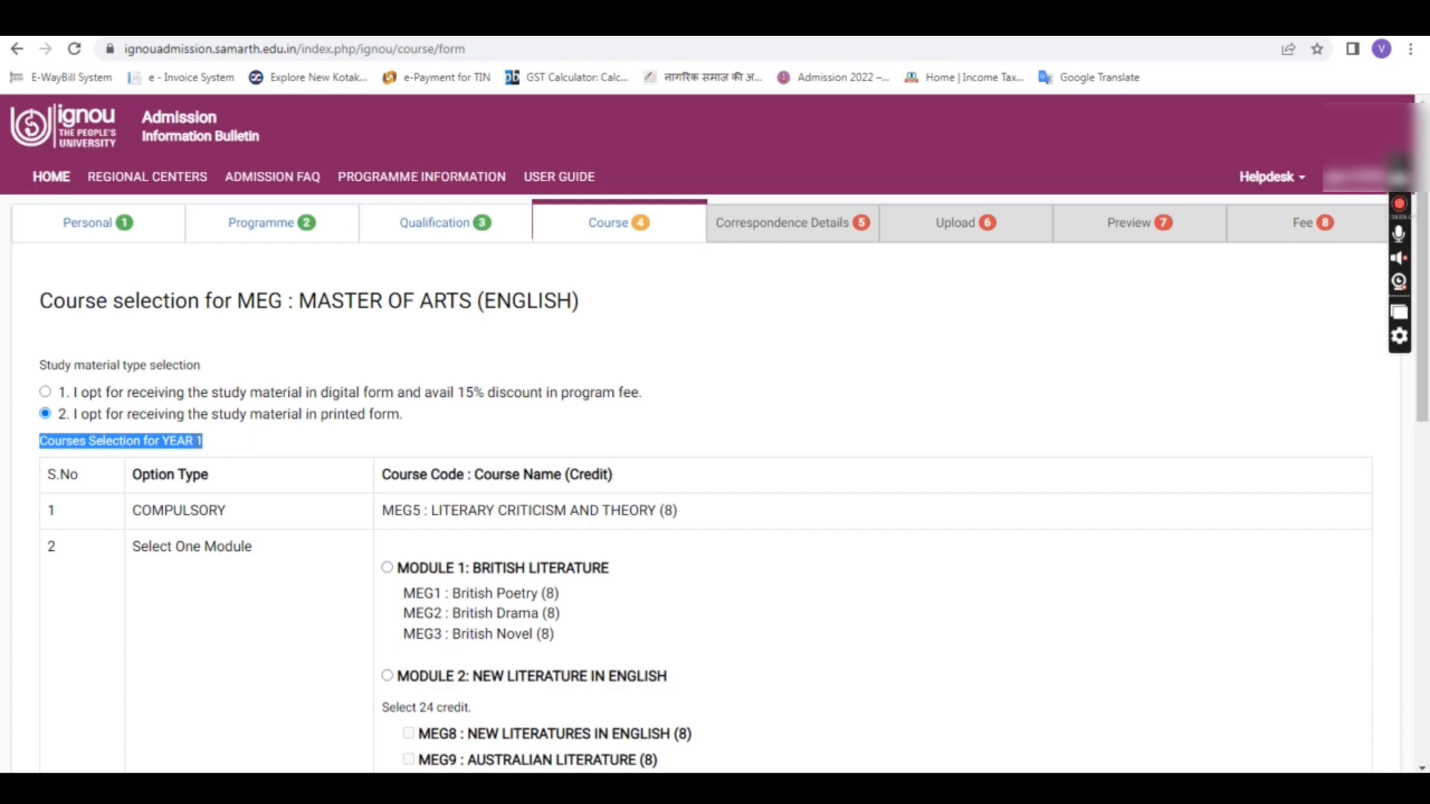
left_click(149, 444)
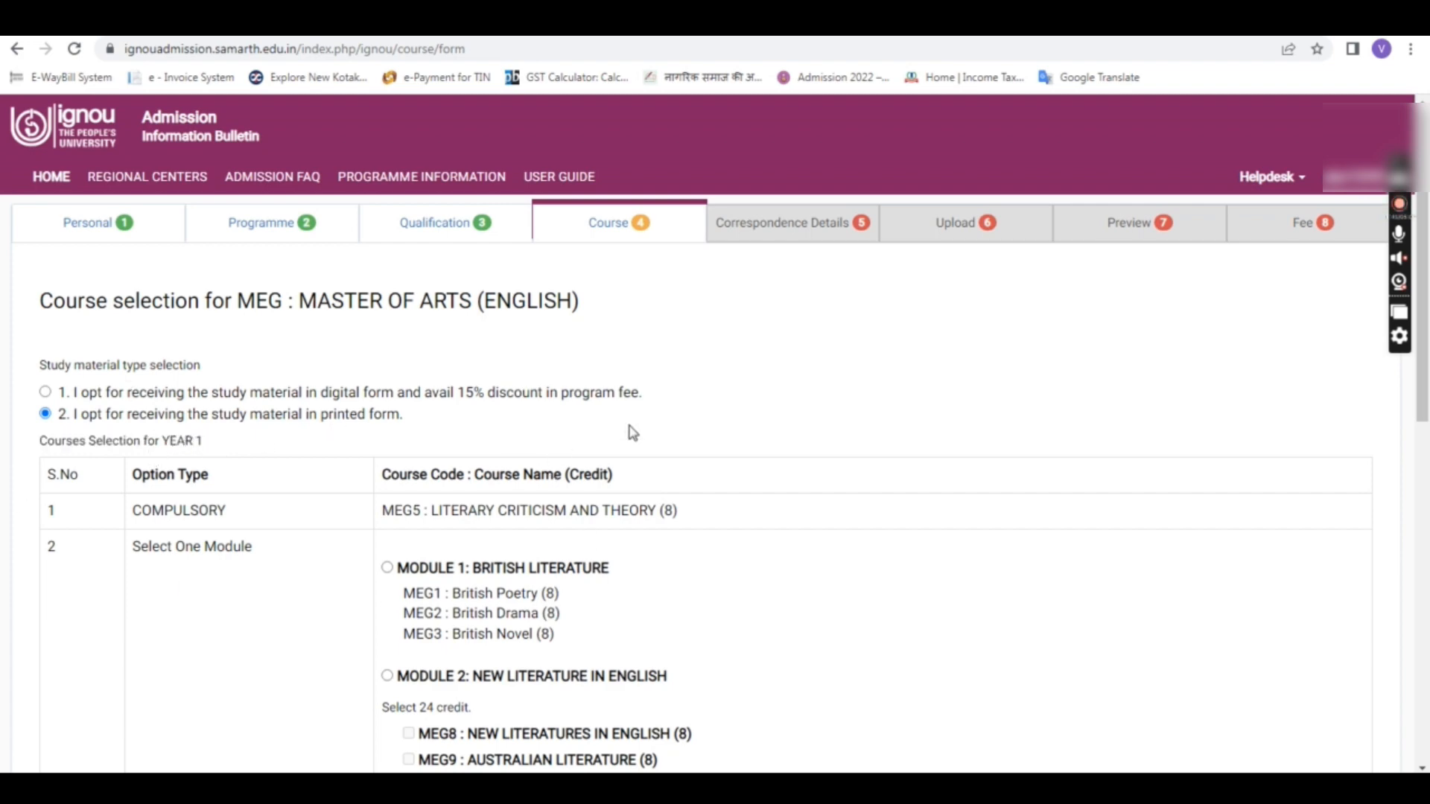
scroll(630, 432, "down", 10)
left_click(732, 656)
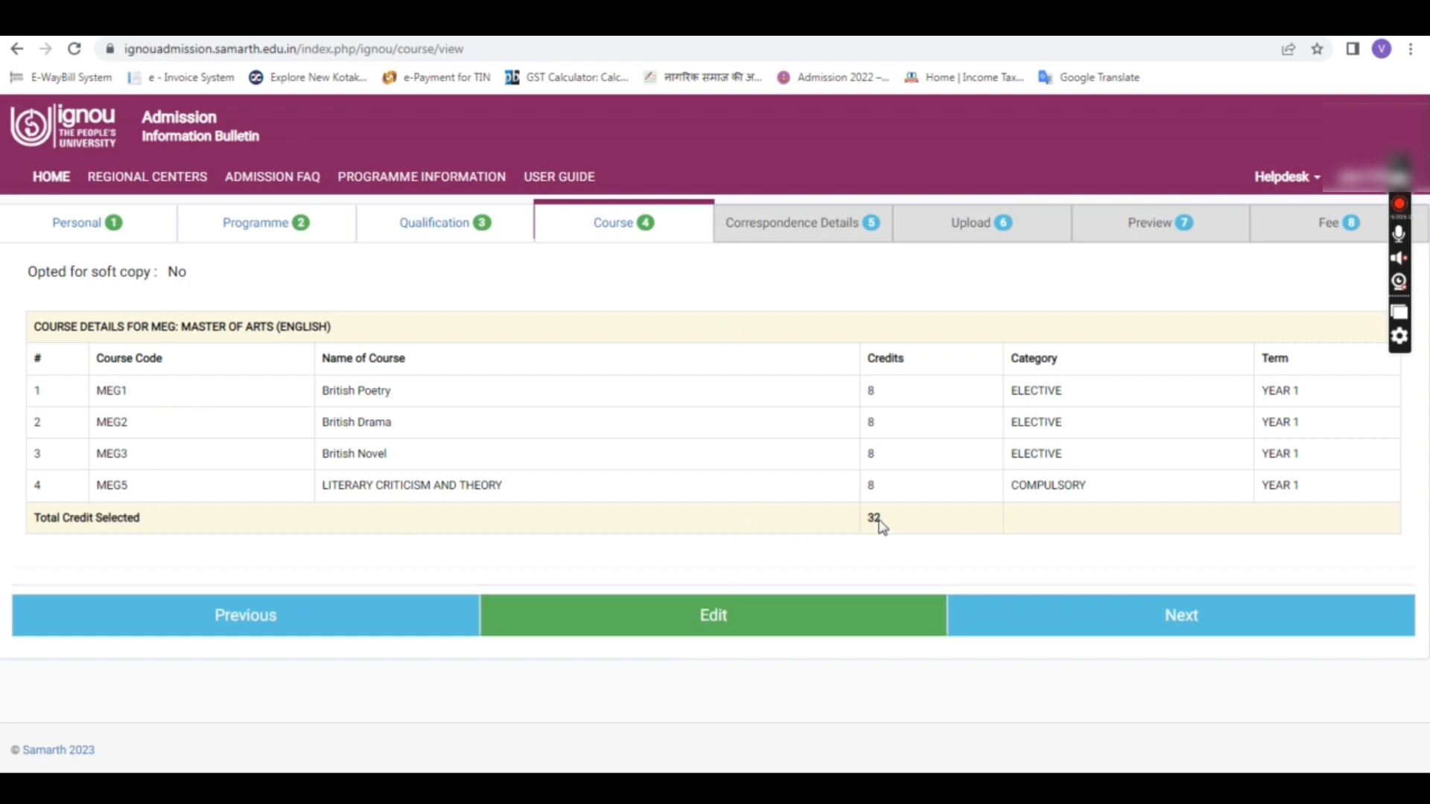
Step: Open Correspondence Details and enter the first address line
left_click(1152, 618)
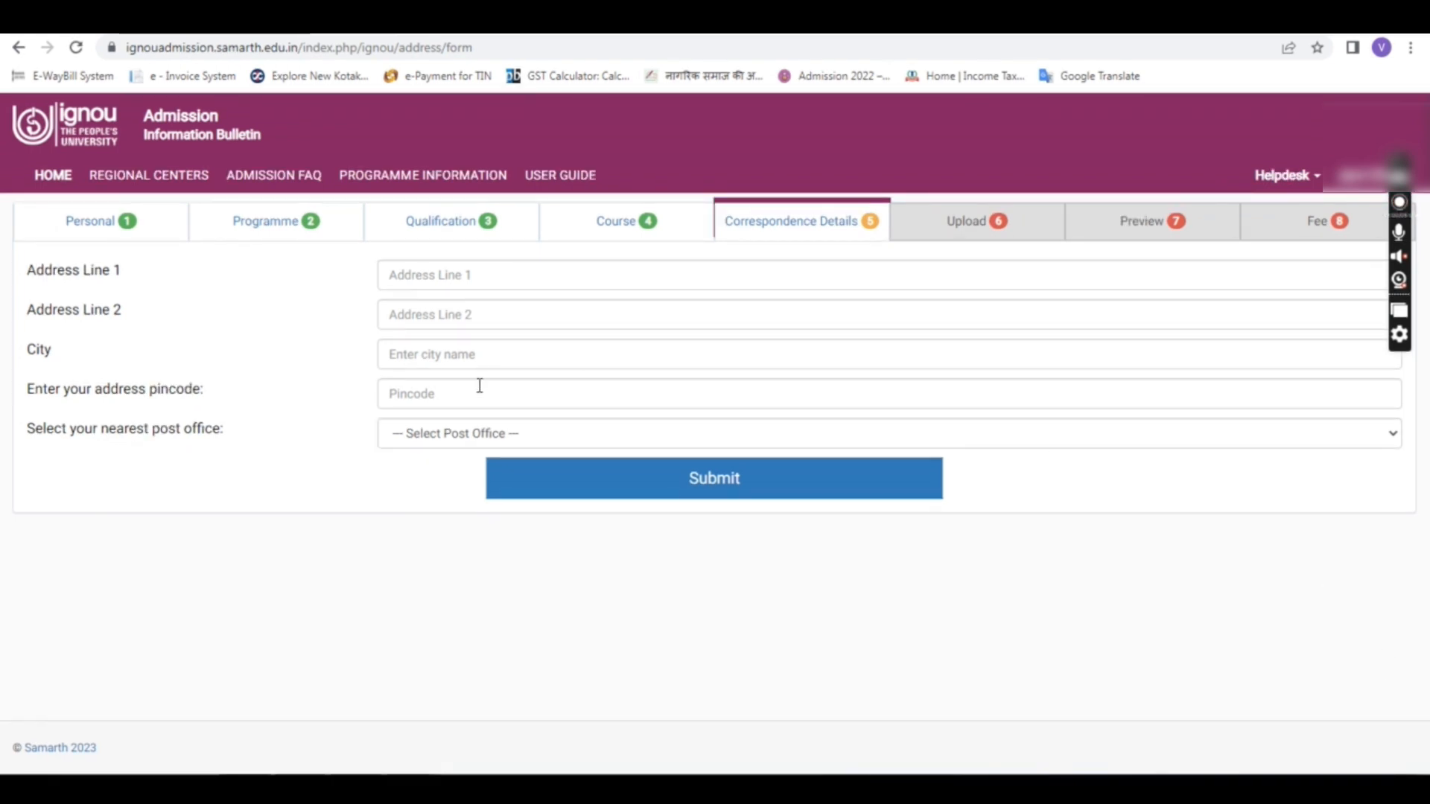
left_click(517, 271)
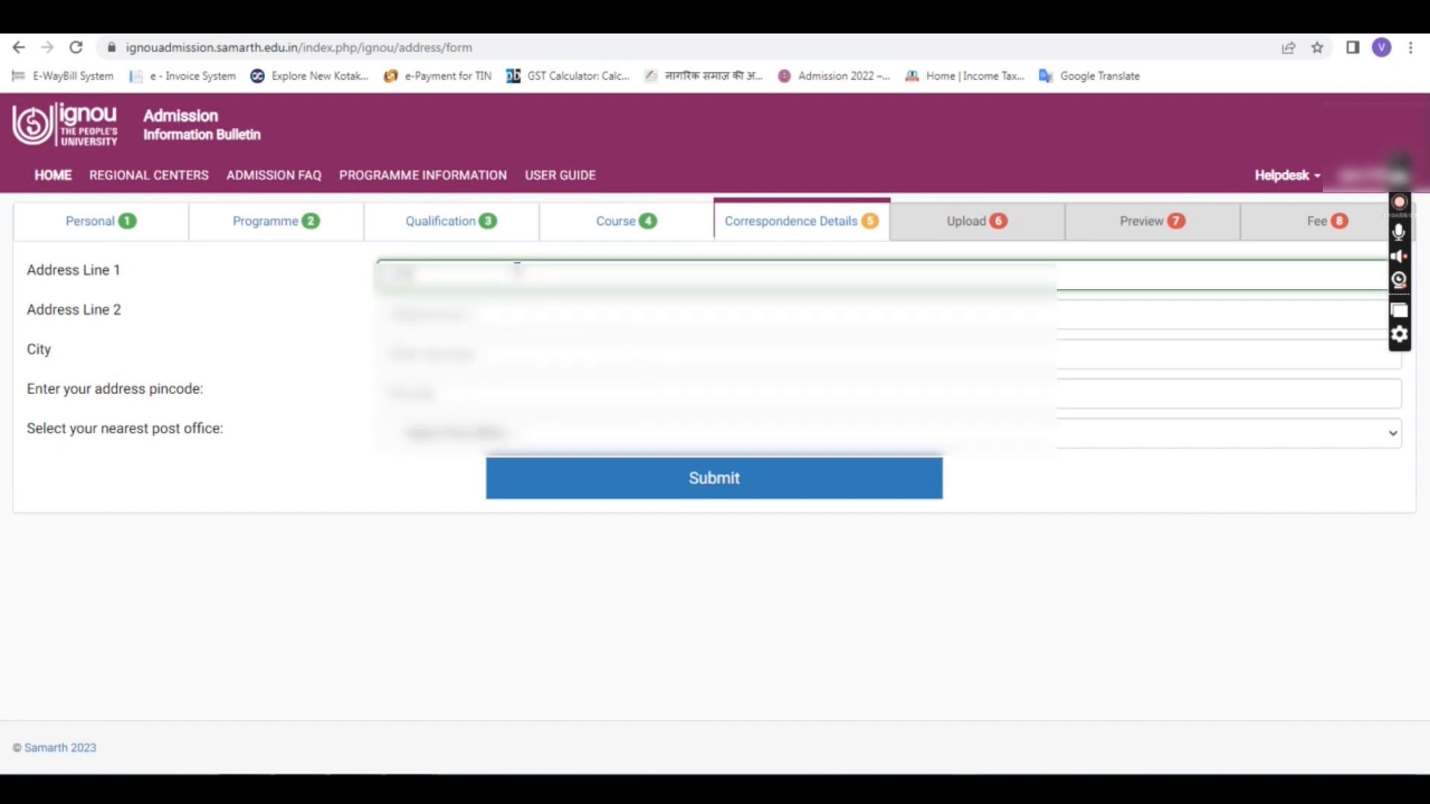
type("ag")
key("BackSpace")
key("BackSpace")
key("BackSpace")
type("agannath")
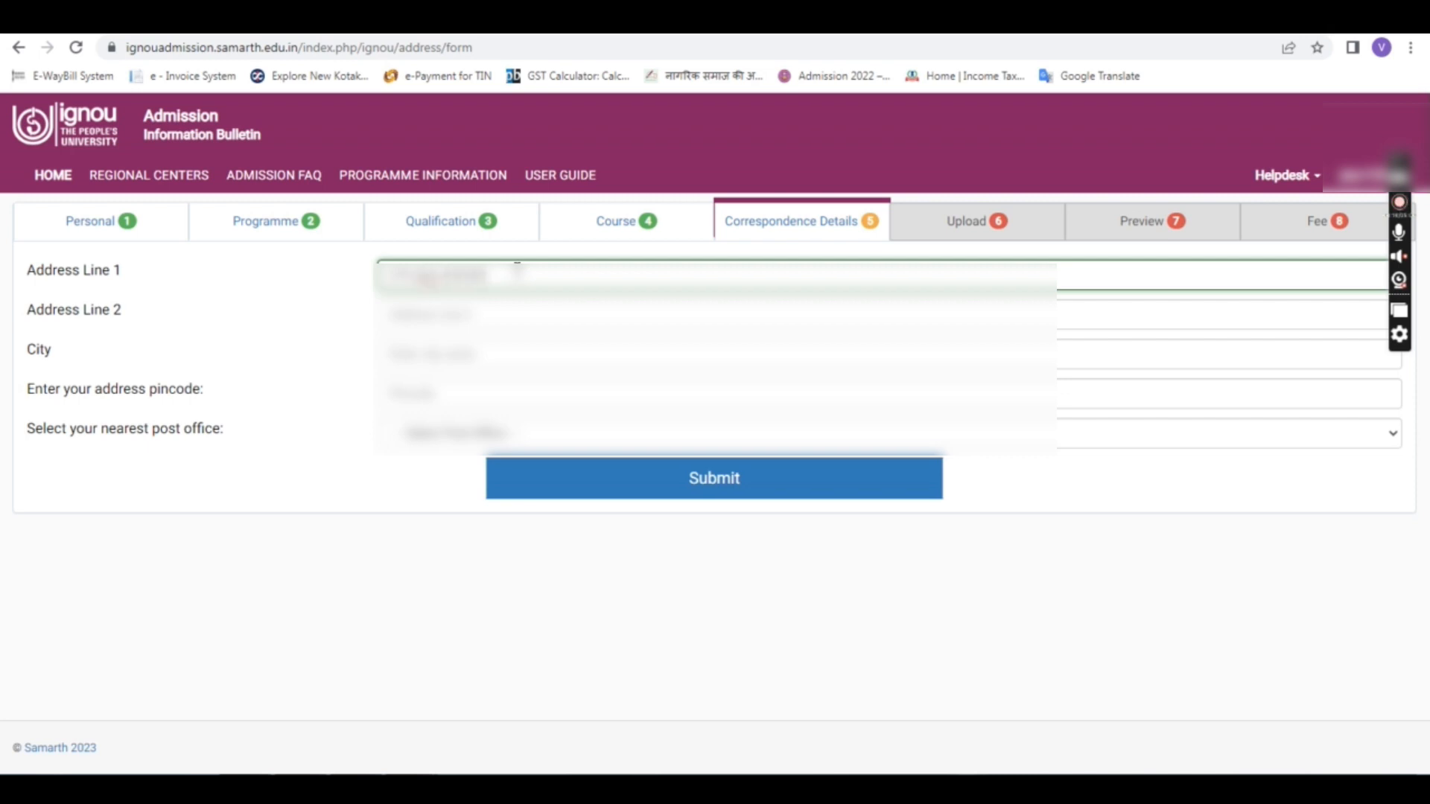
Step: Fill in the second address line, the city and the pincode
left_click(501, 309)
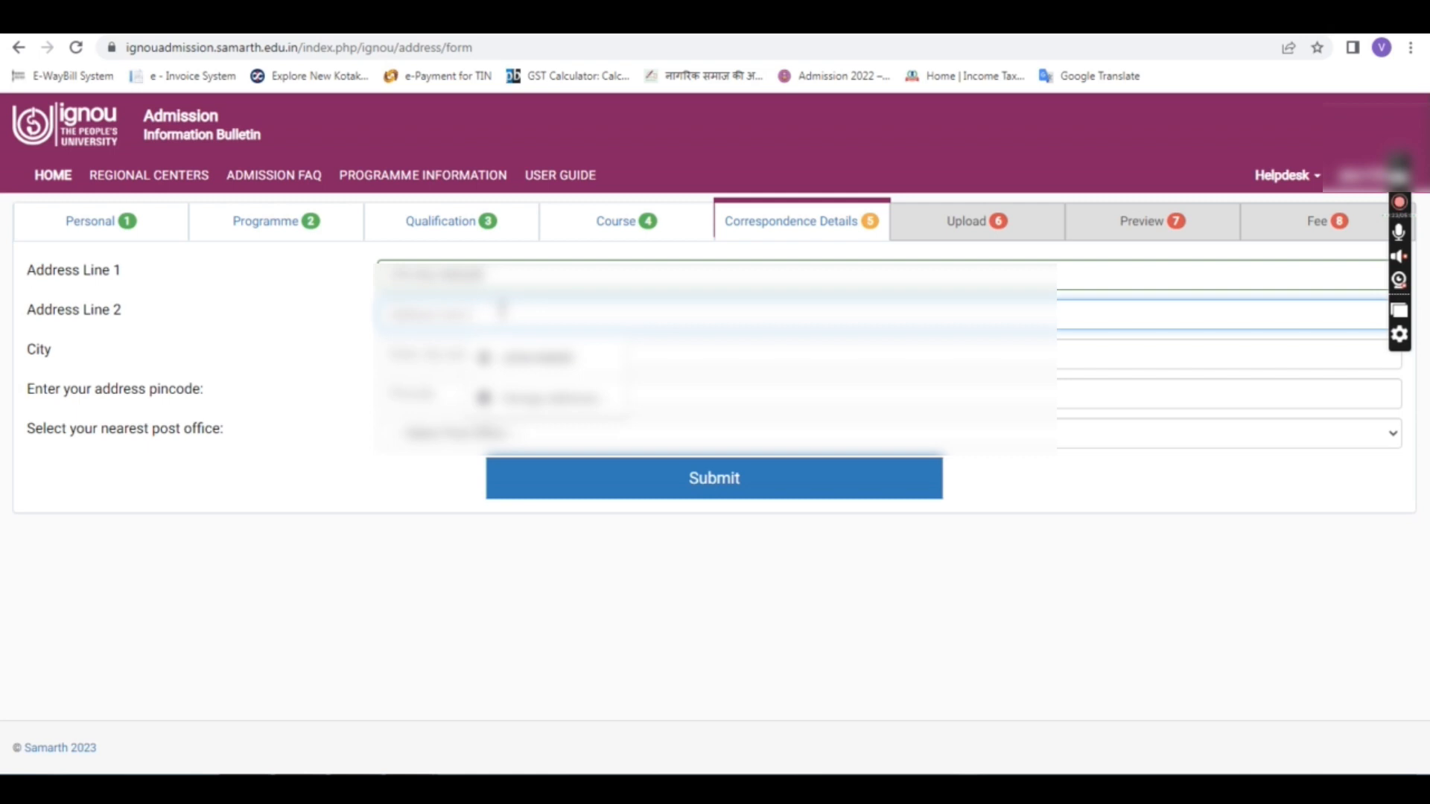
type("ghaziabad")
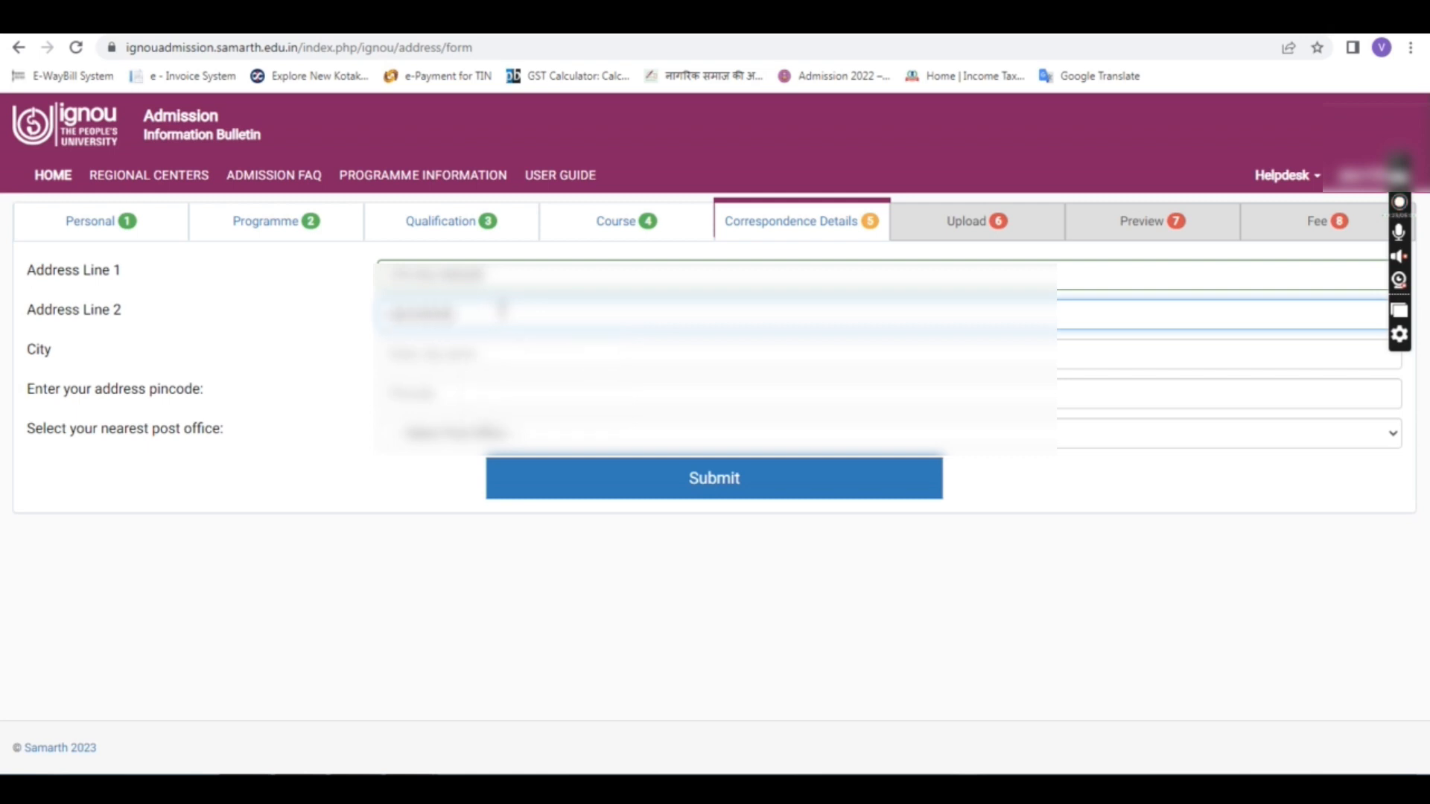
type(" road")
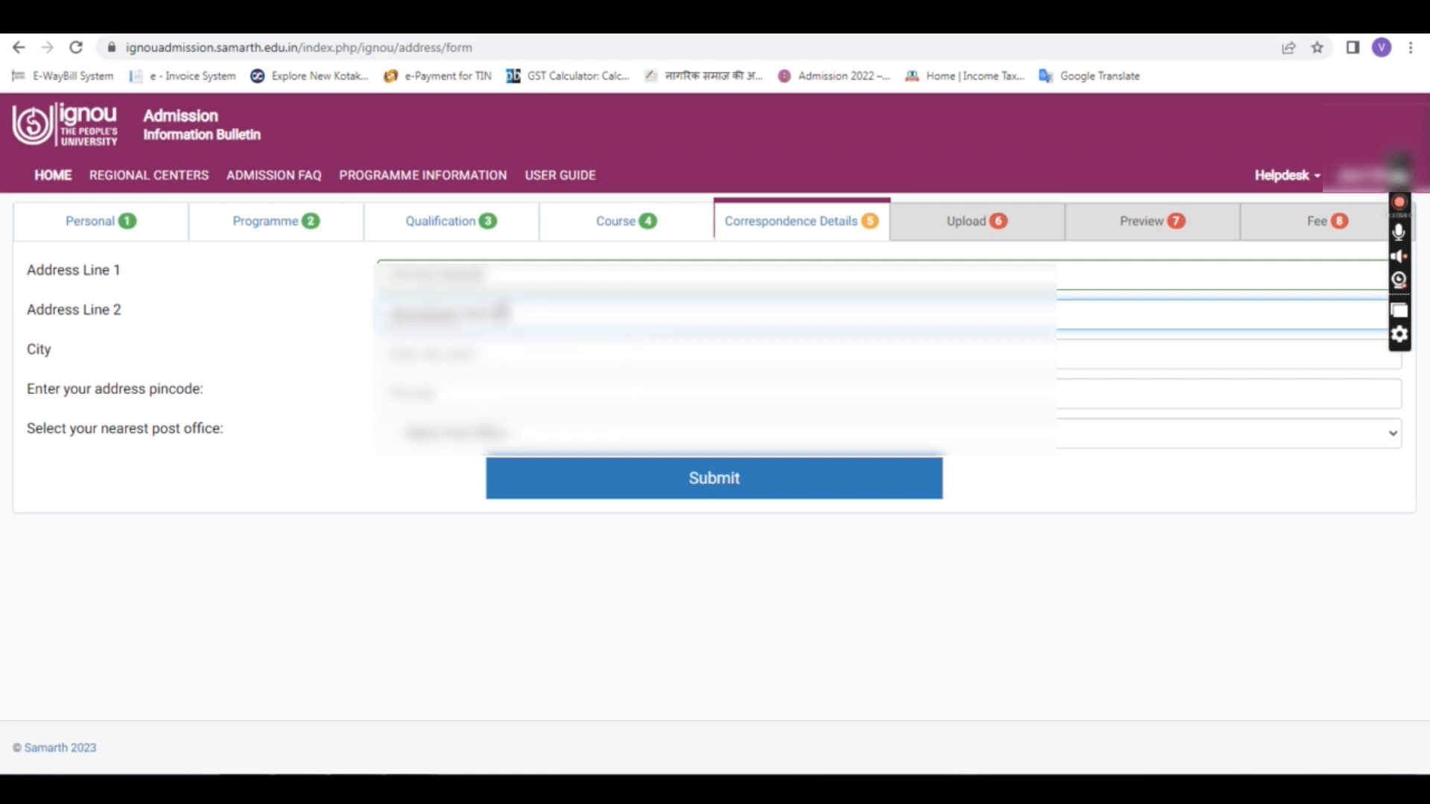
type(" delhi")
left_click(501, 359)
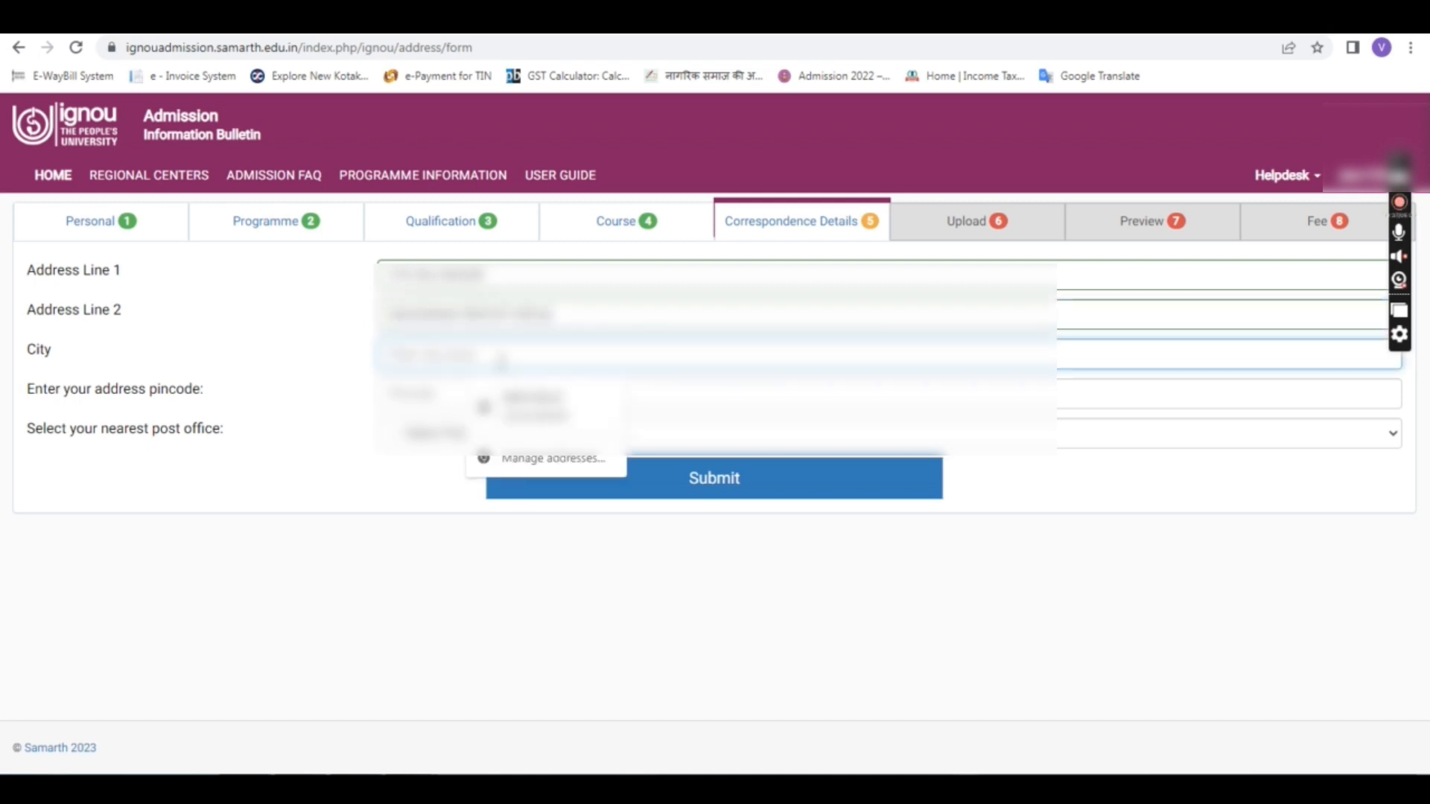
type("delh")
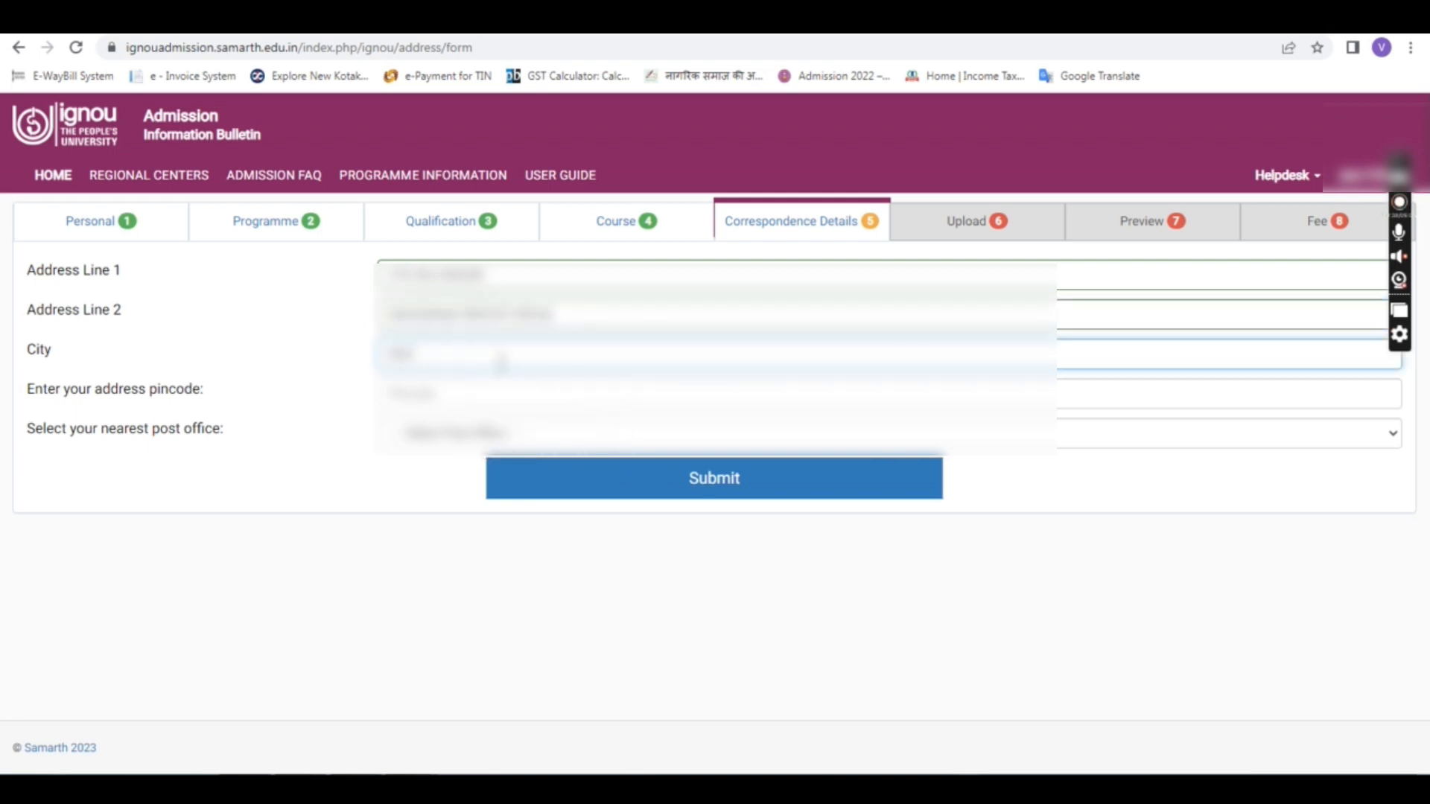
left_click(458, 398)
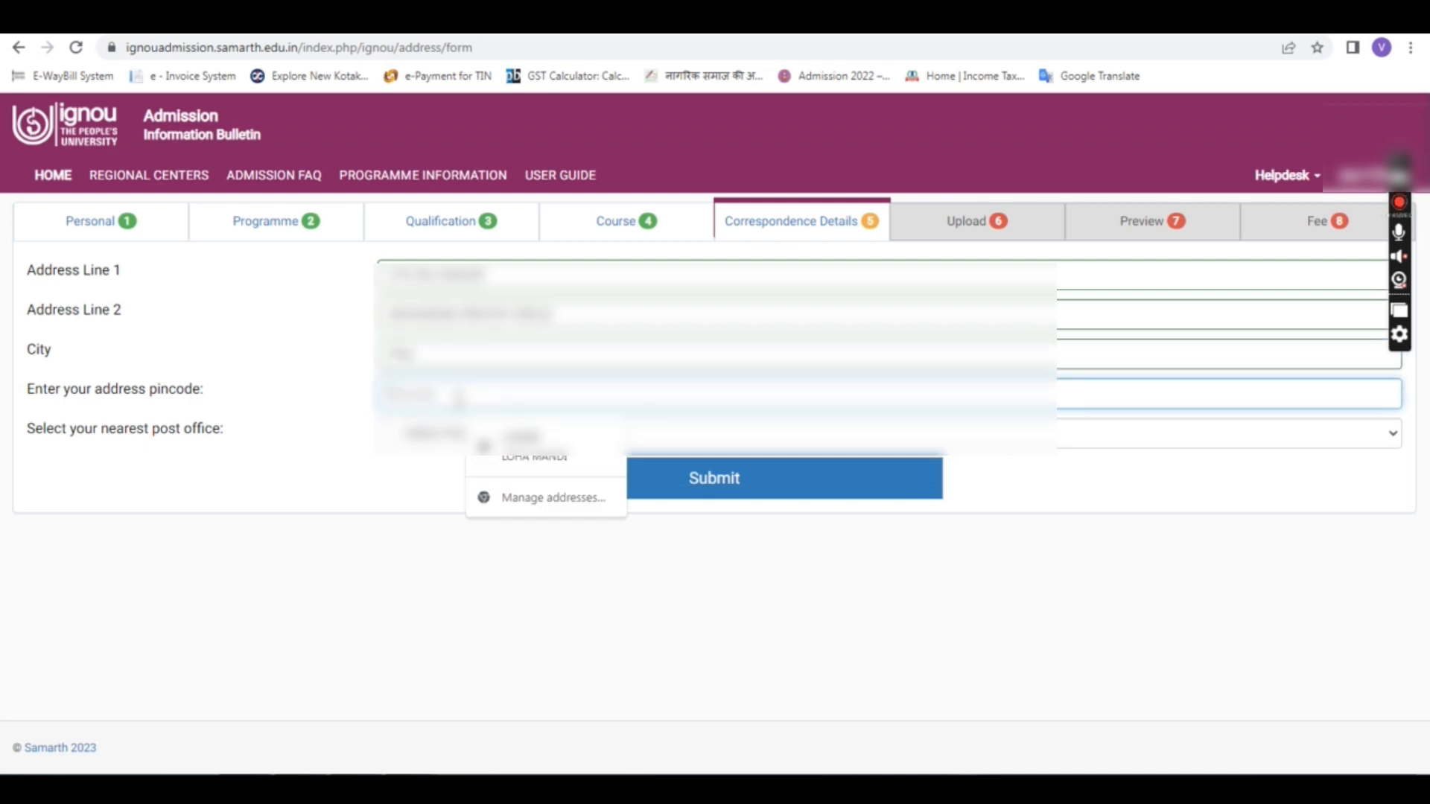
type("1")
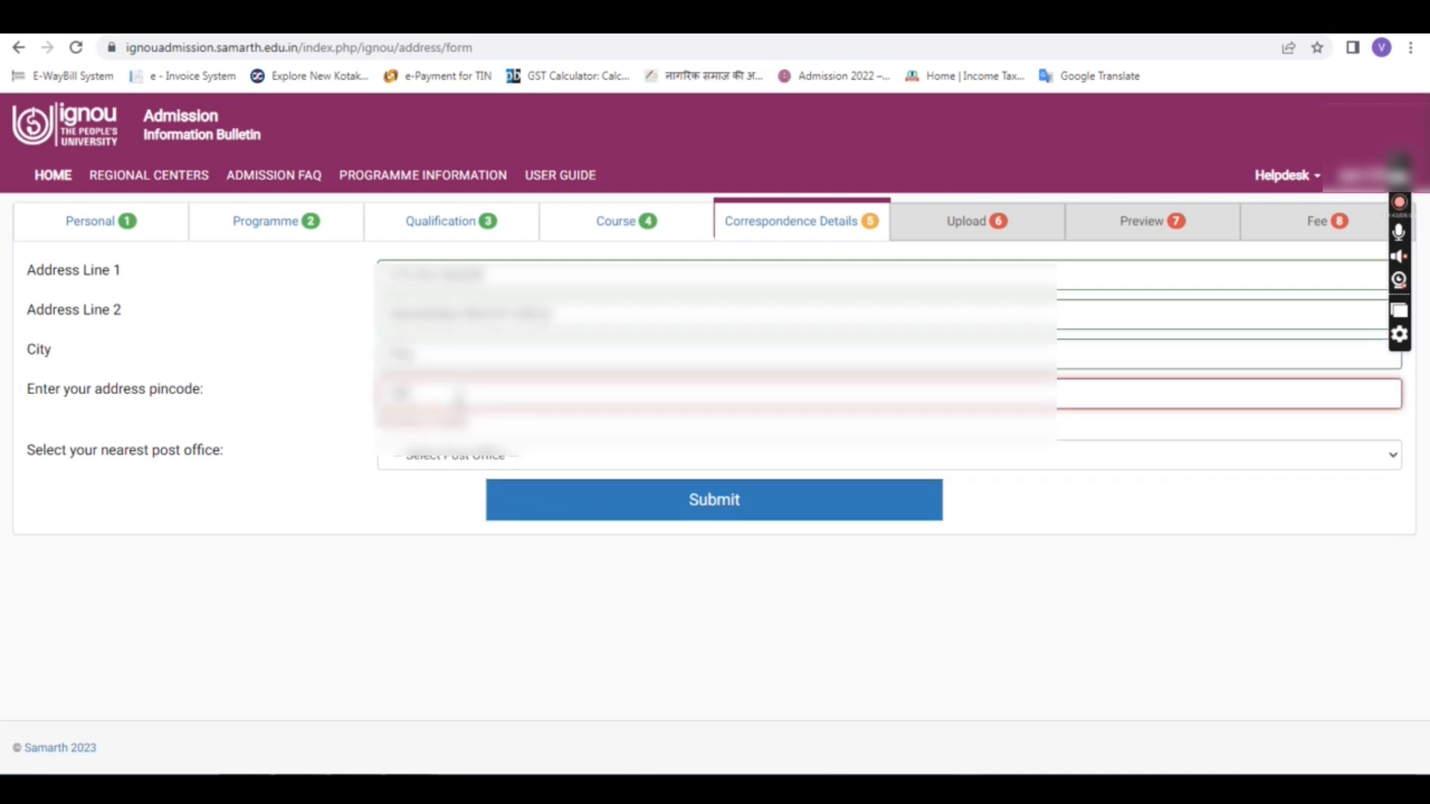
type("10001")
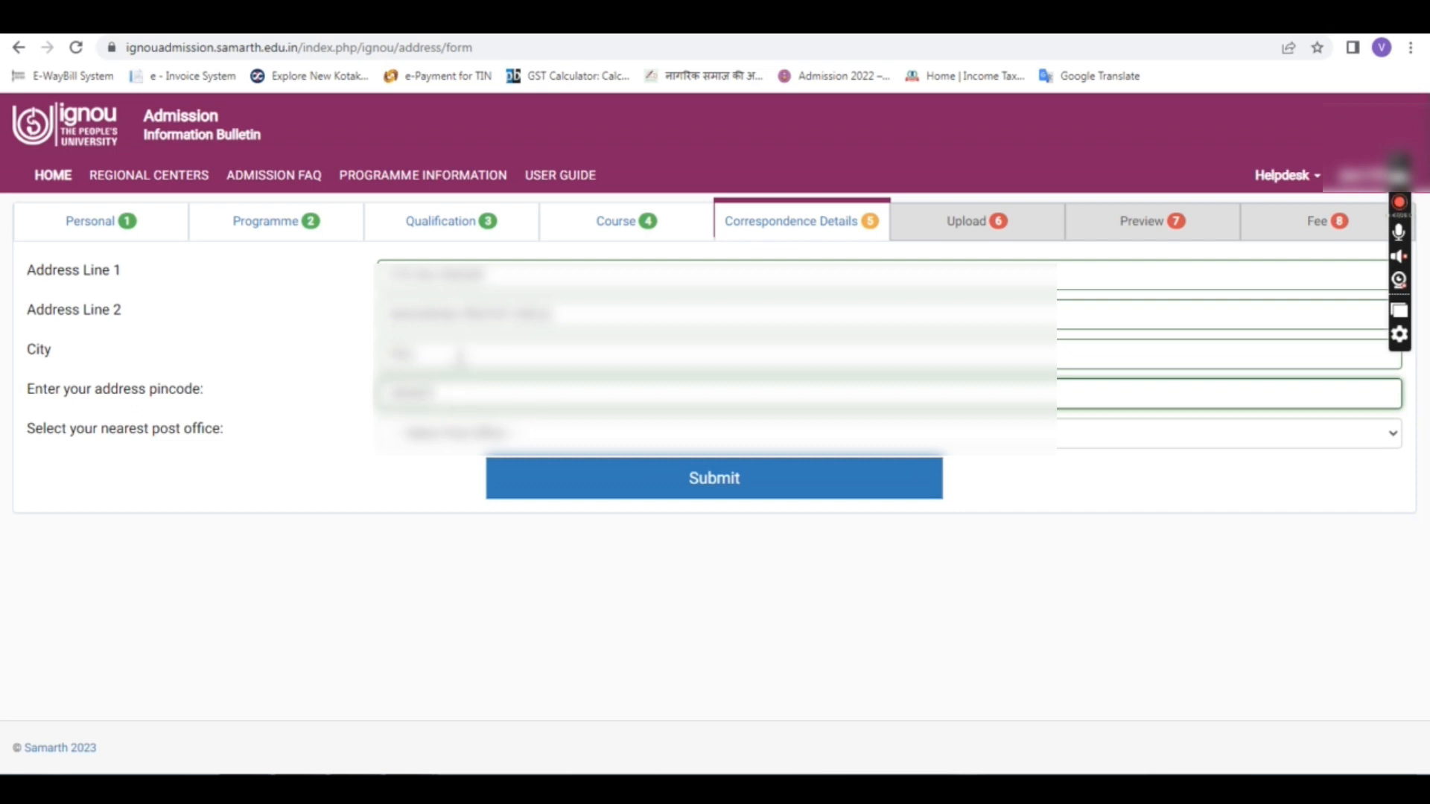
Step: Pick Pali Railway Station S.O as post office (RAJASTHAN, PALI) and submit the address
left_click(444, 438)
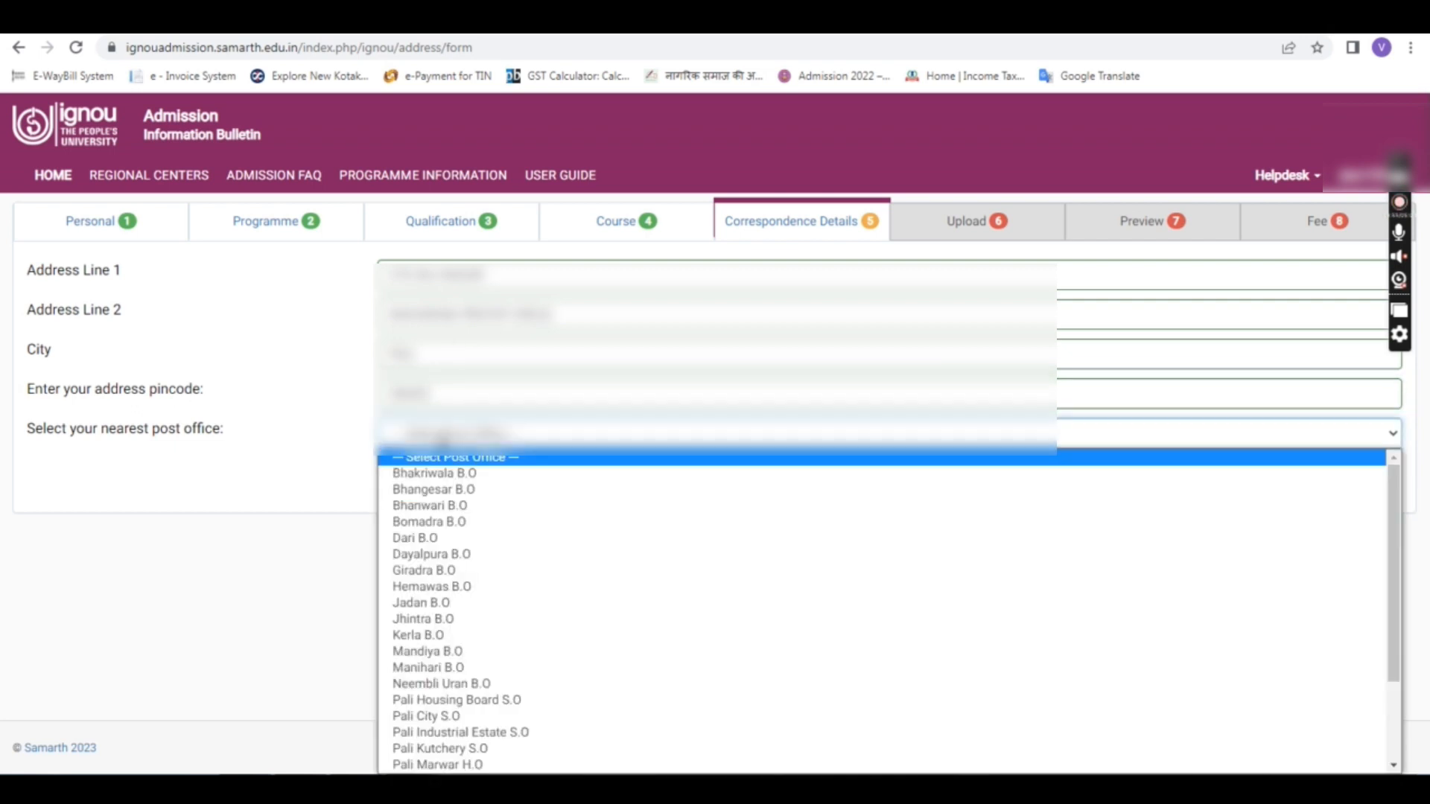
left_click(456, 429)
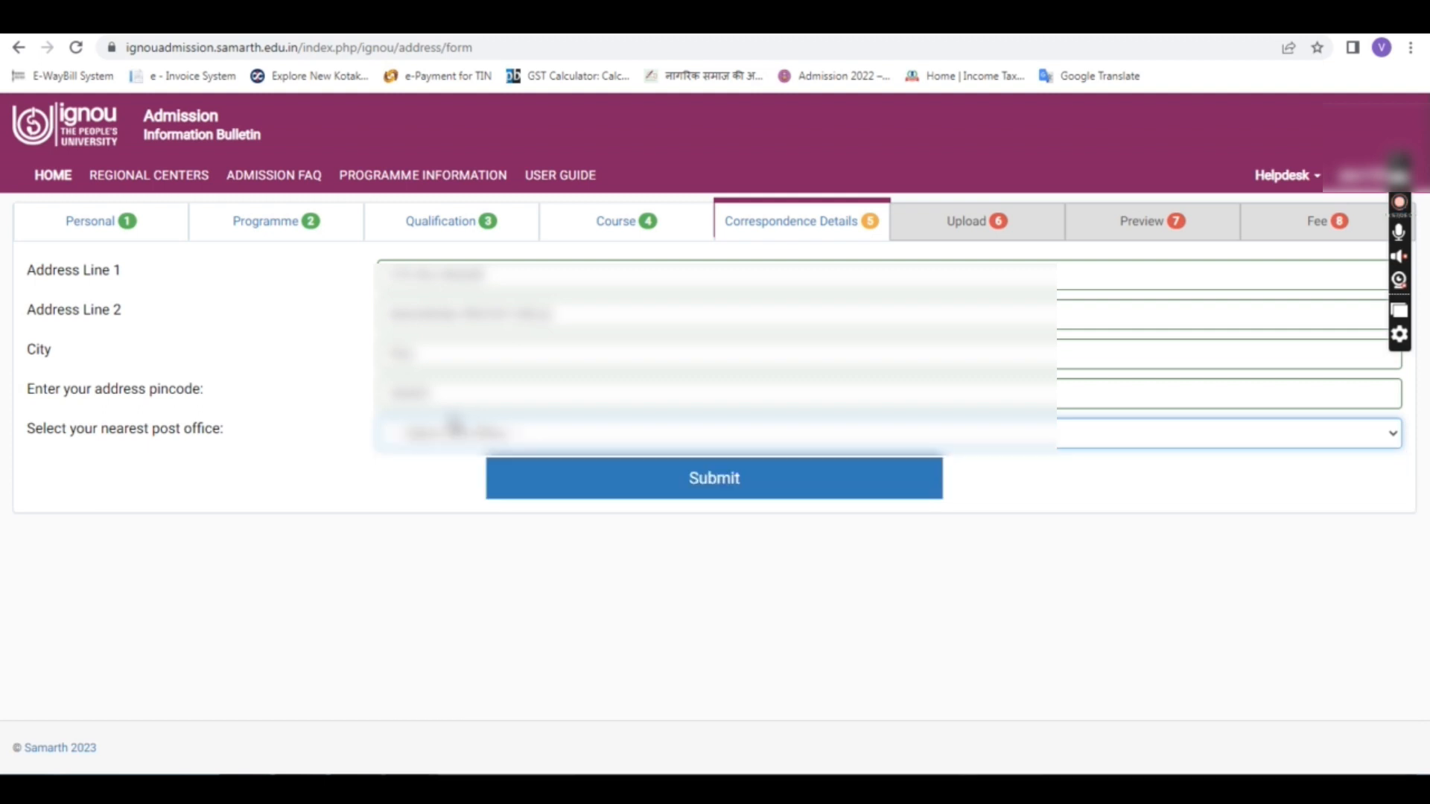
left_click(455, 428)
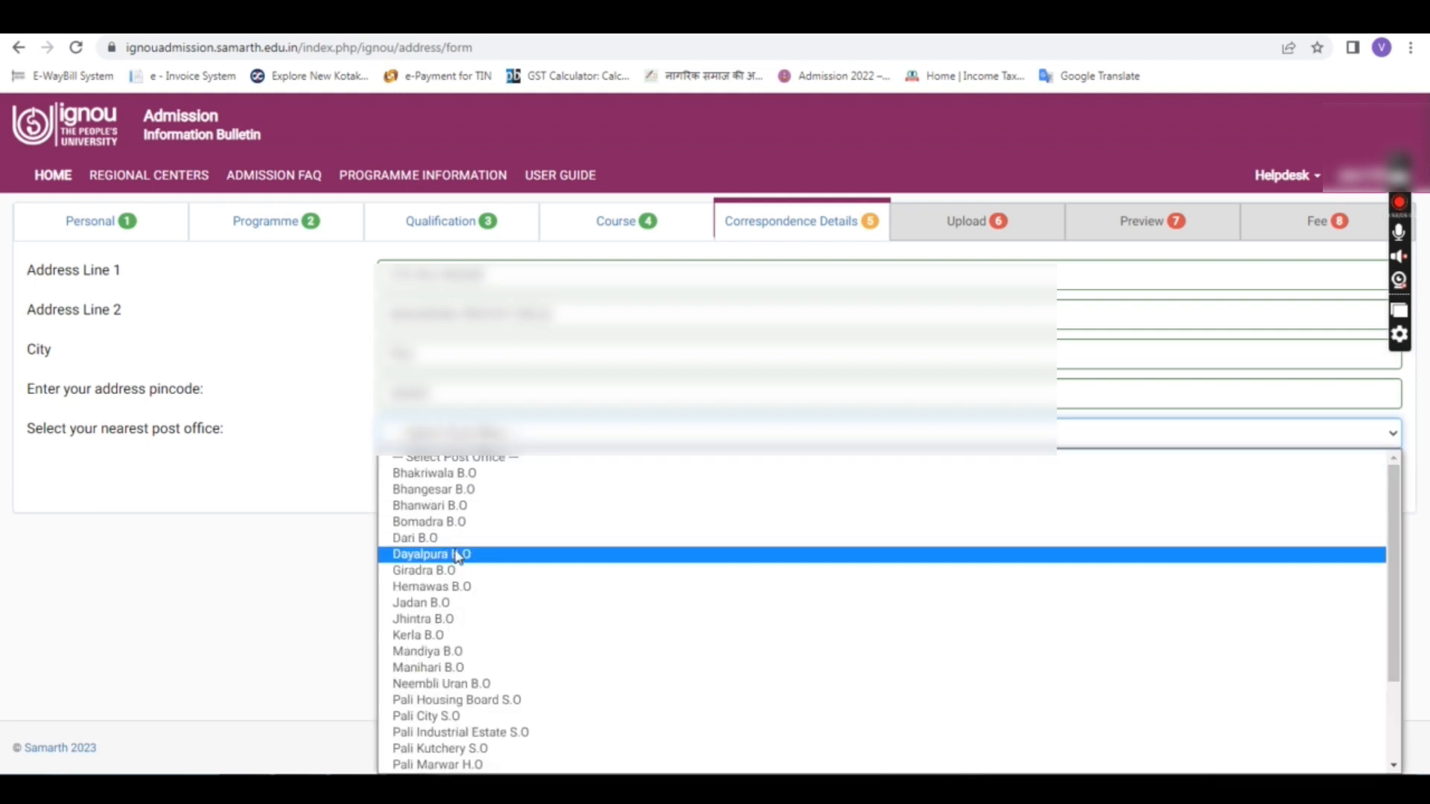
scroll(494, 630, "down", 2)
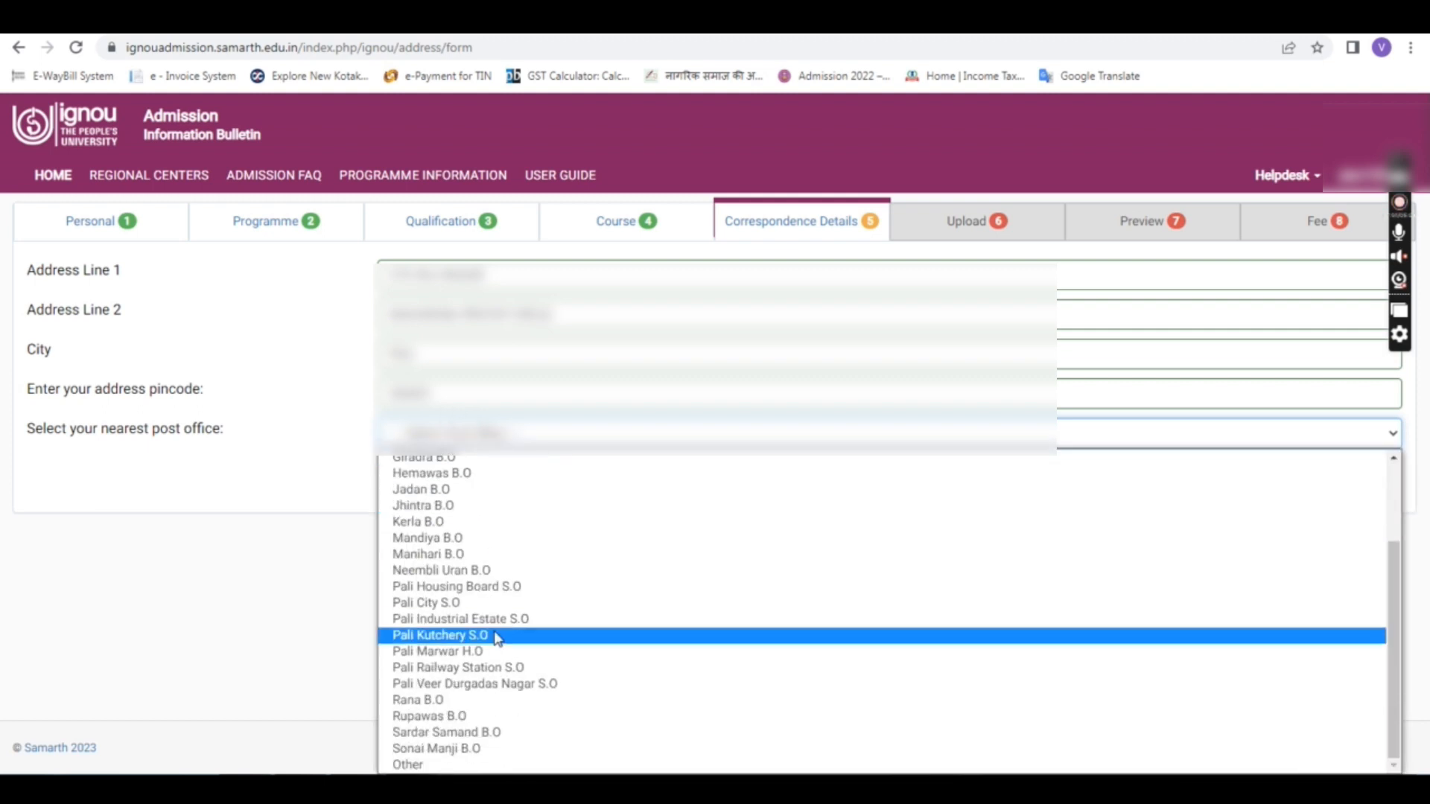
left_click(513, 669)
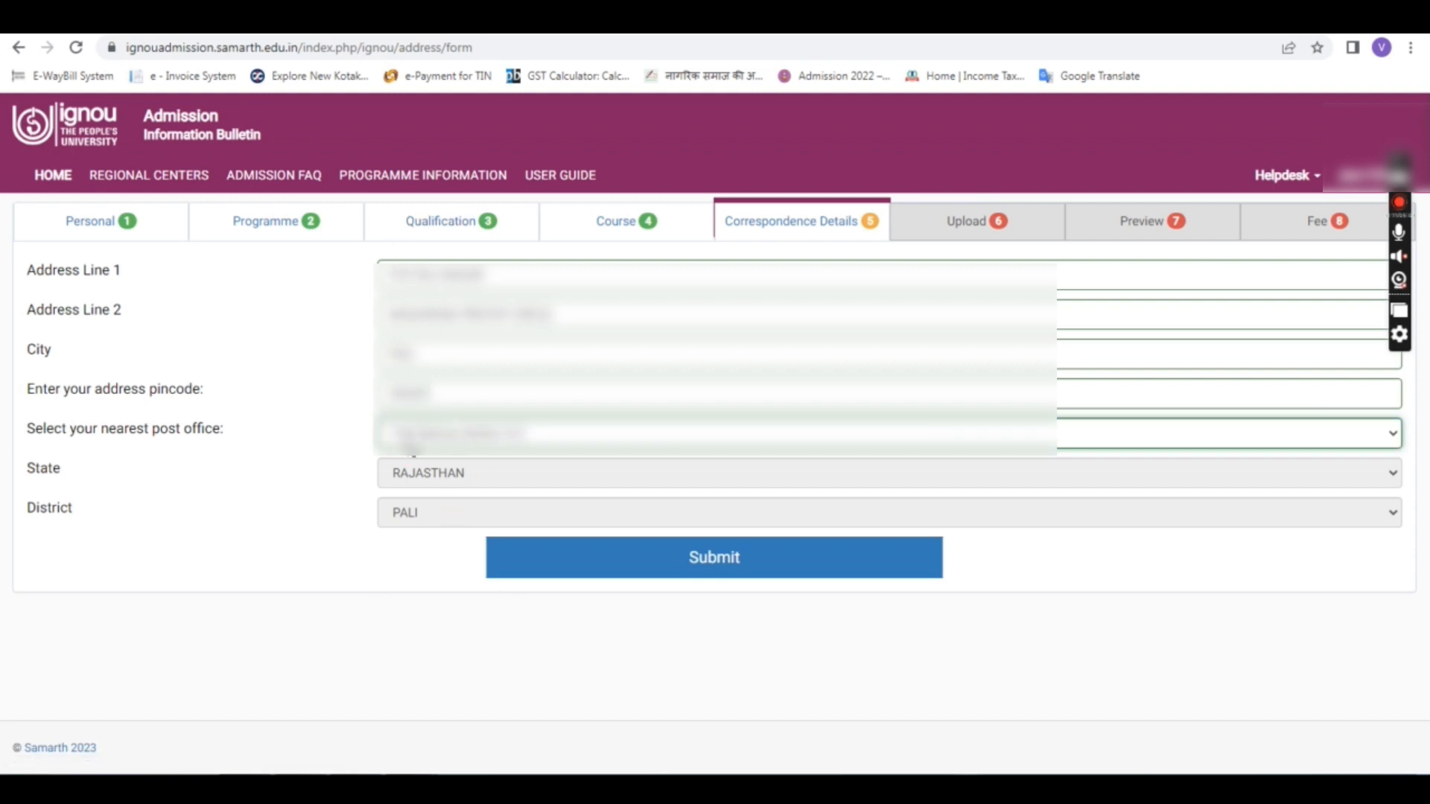
left_click(677, 549)
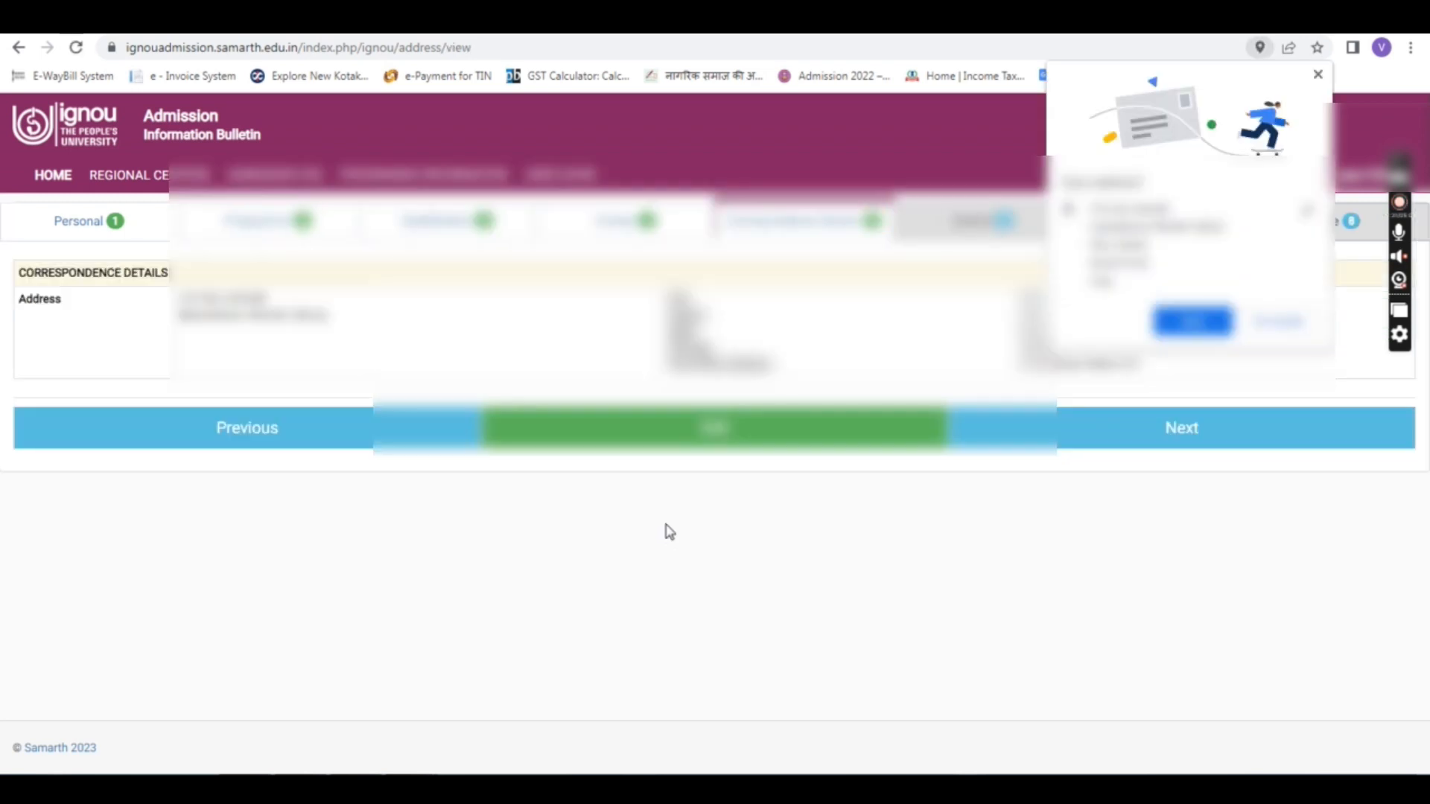
Step: Decline Chrome's save-address offer and scroll through the photo, signature and certificate upload slots
left_click(1281, 330)
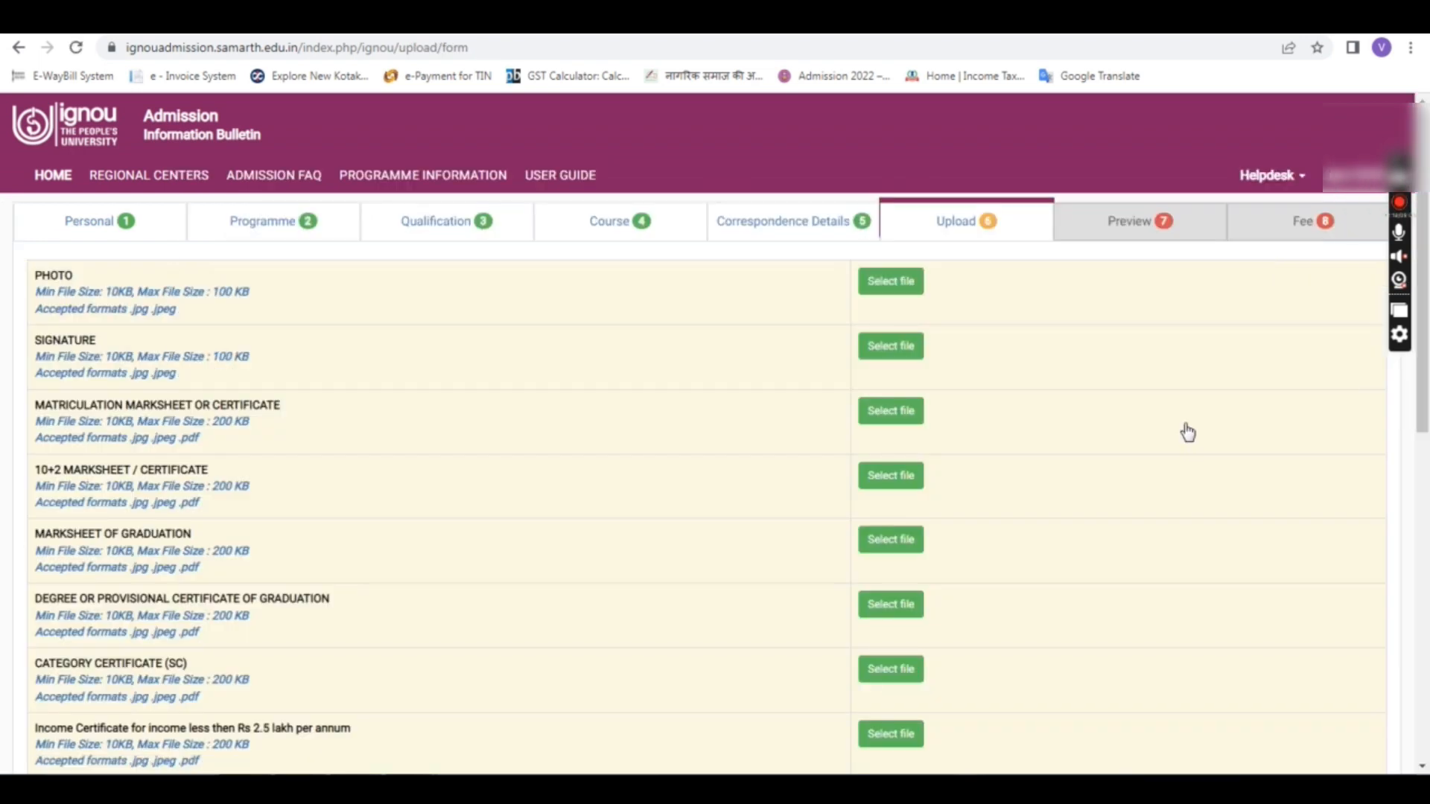
scroll(1188, 432, "down", 2)
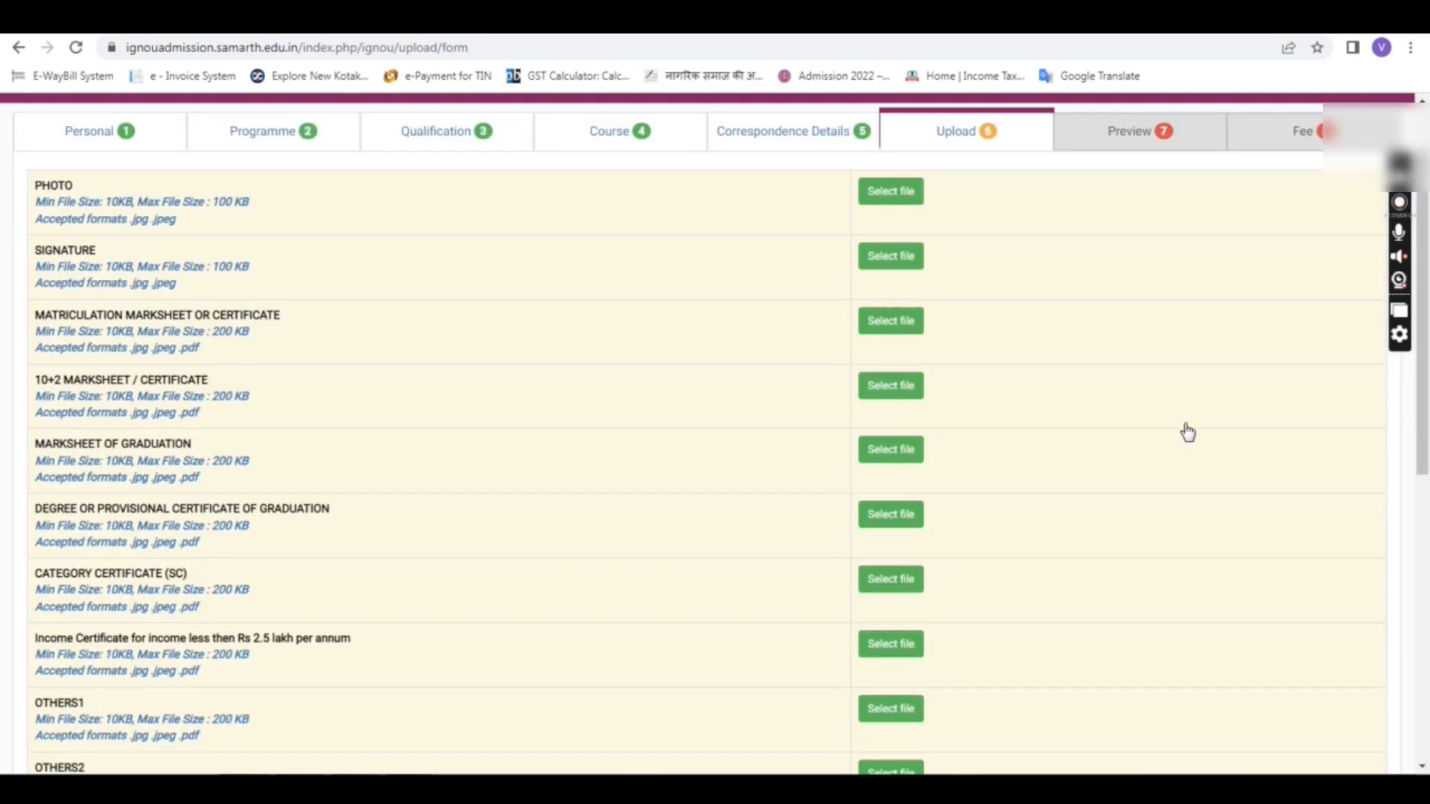
scroll(1188, 432, "down", 2)
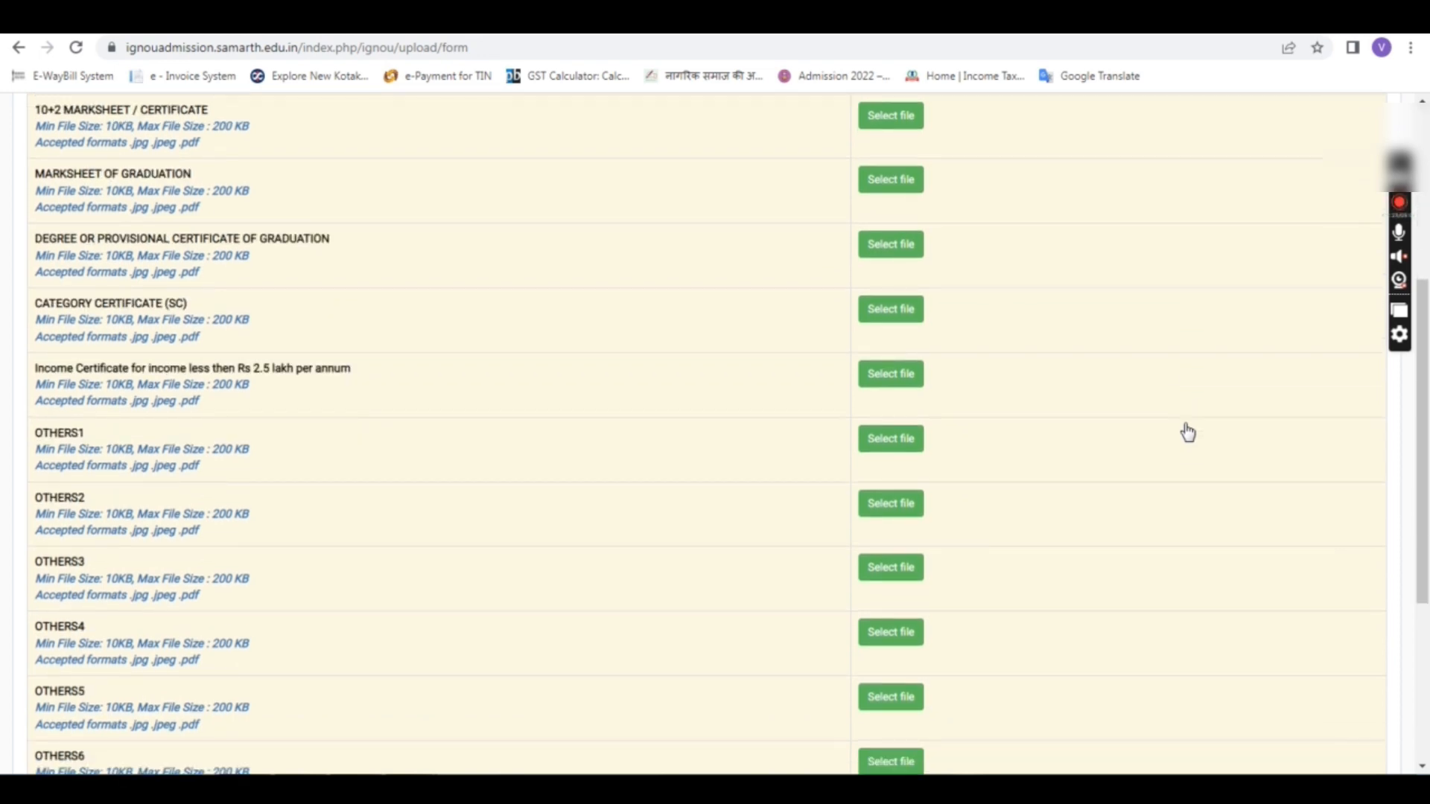
scroll(1188, 432, "down", 4)
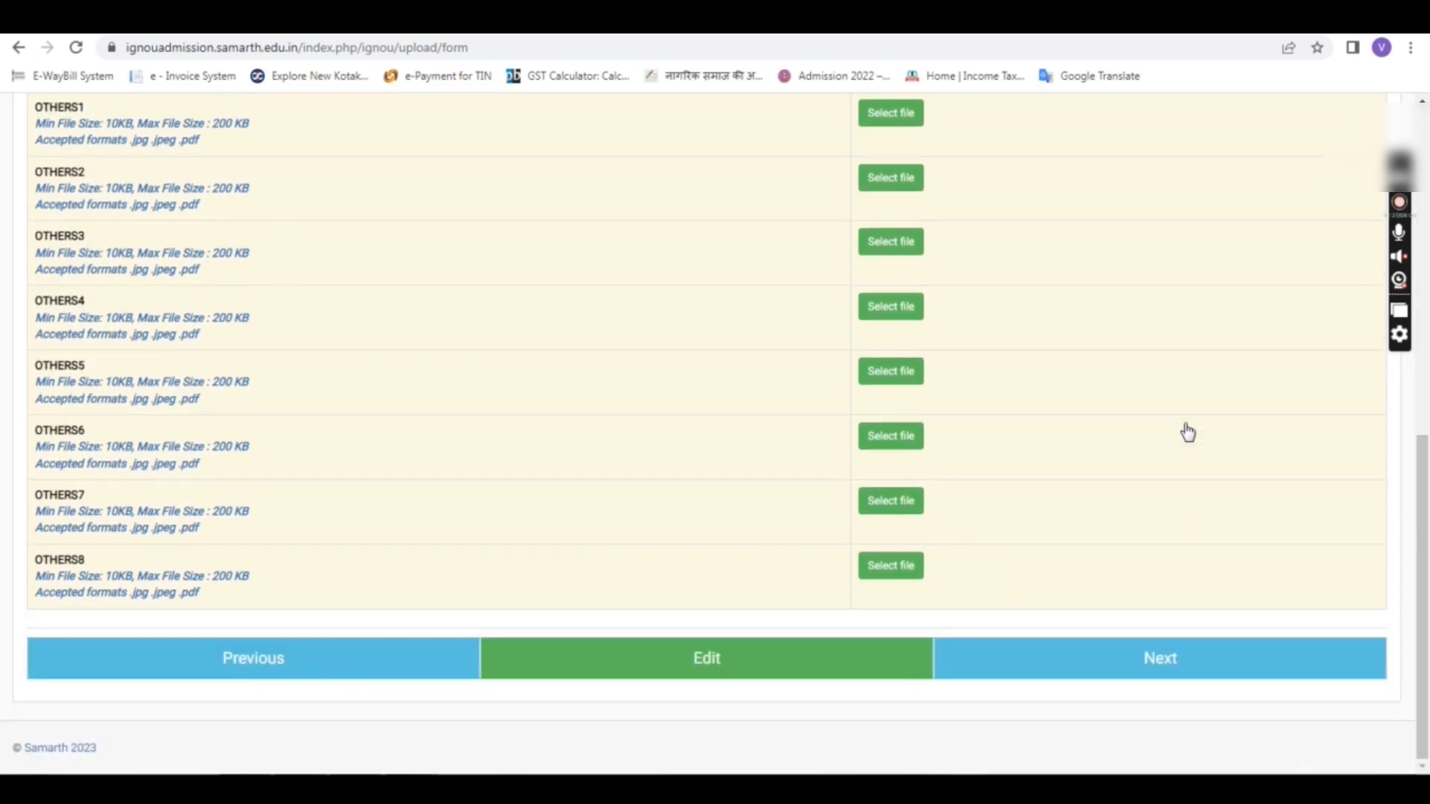
scroll(1188, 432, "up", 5)
scroll(1188, 432, "up", 3)
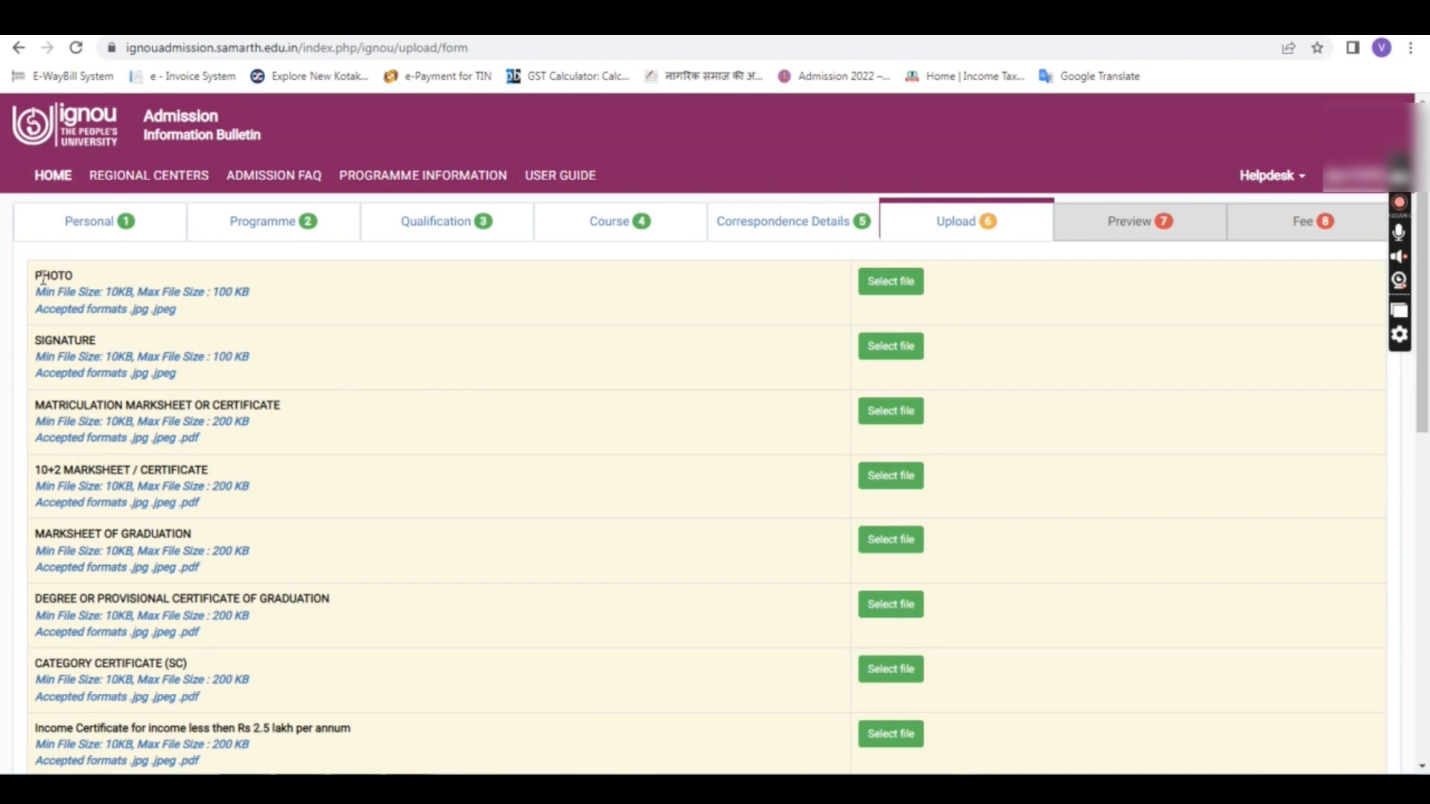
Step: Go over the required documents: photo, signature, 10+2 and graduation marksheets, and degree certificate
left_click_drag(42, 276, 66, 276)
left_click_drag(44, 341, 68, 340)
left_click(93, 405)
left_click_drag(82, 469, 116, 466)
left_click_drag(82, 531, 117, 528)
left_click_drag(88, 598, 128, 614)
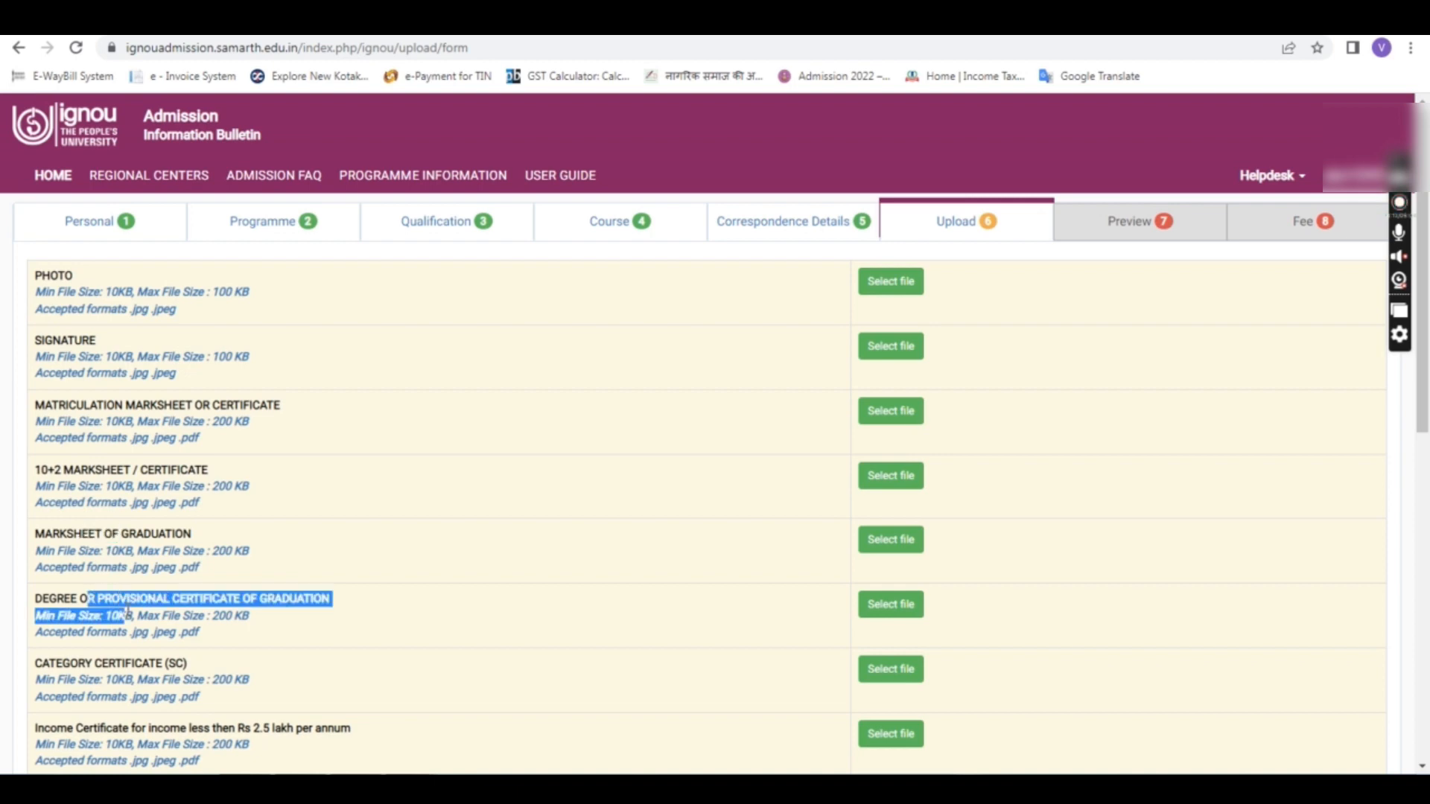
left_click(58, 663)
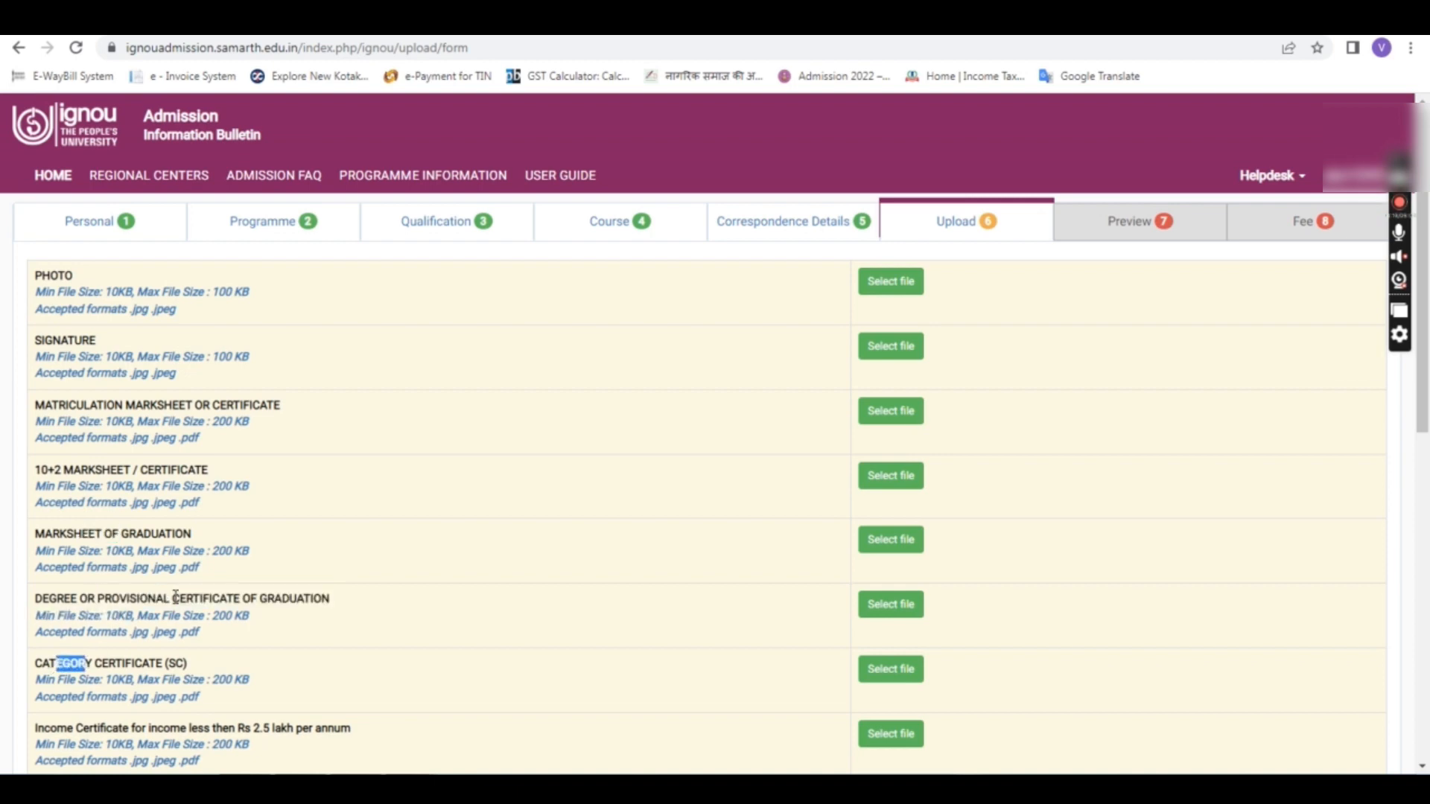
Step: Check the photo's 100 KB maximum file size limit
scroll(174, 596, "down", 7)
scroll(173, 594, "up", 7)
left_click(604, 310)
left_click_drag(212, 297, 262, 305)
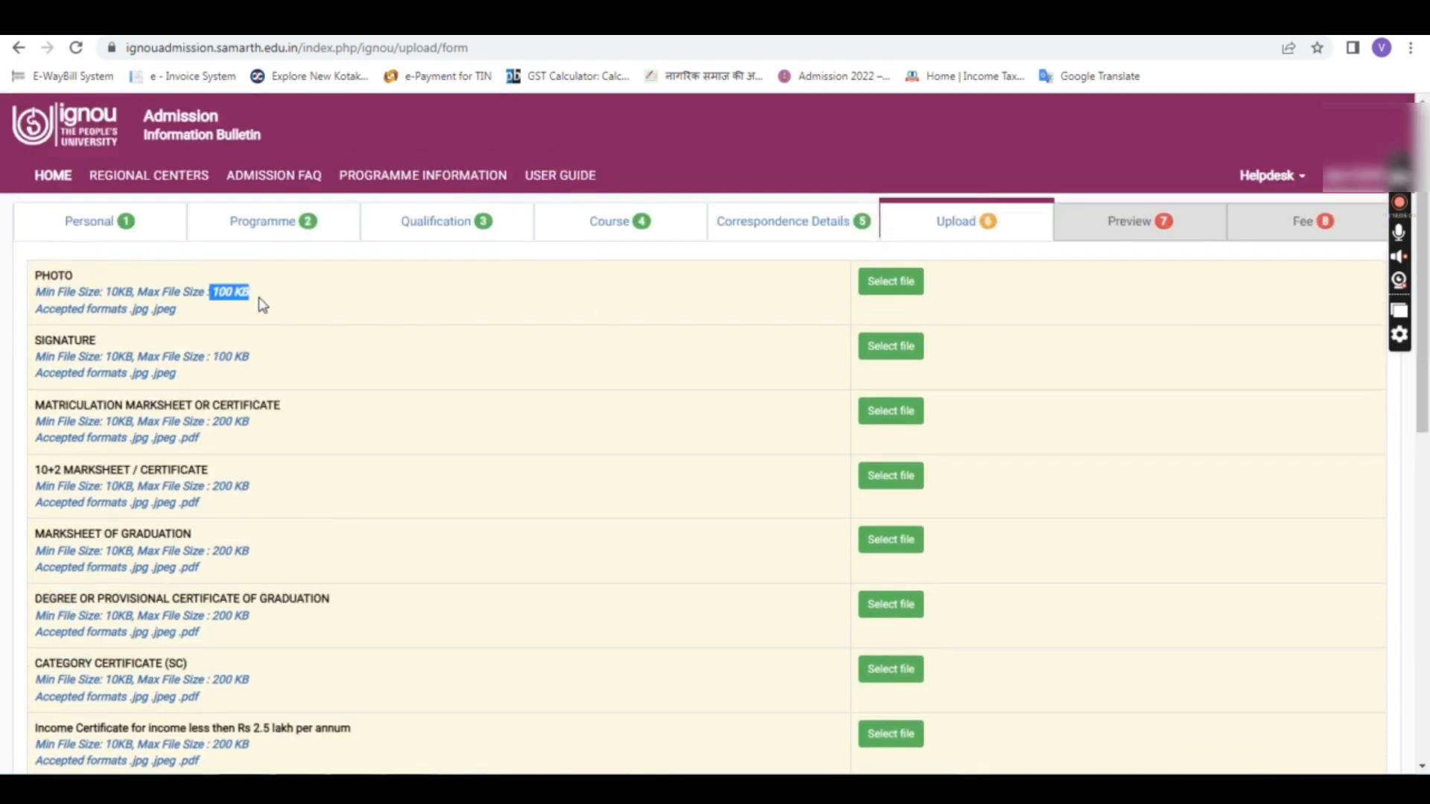
left_click(260, 299)
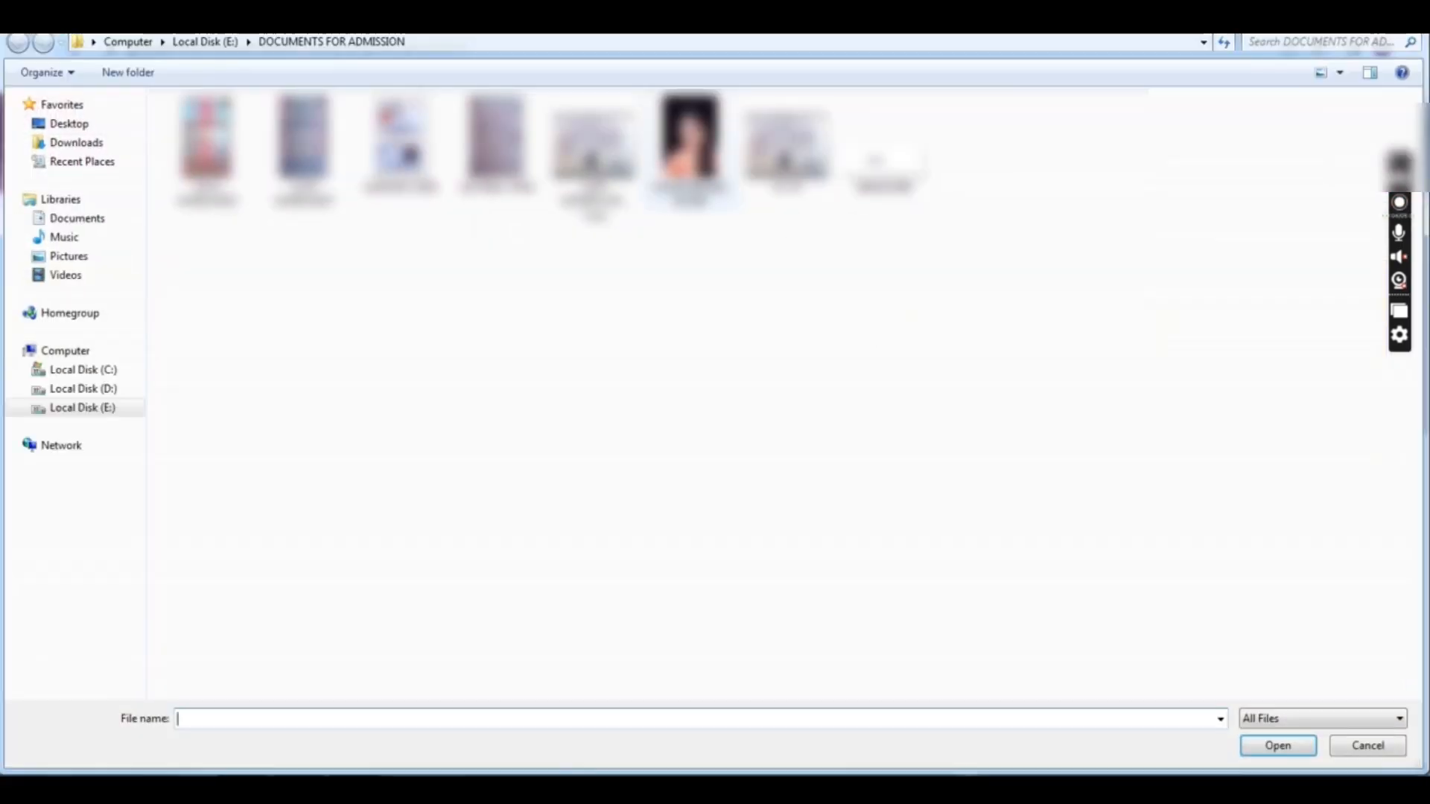
Step: Upload the PASSPORT SIZE IMAGE file as the applicant's photo
left_click(689, 149)
left_click(1278, 746)
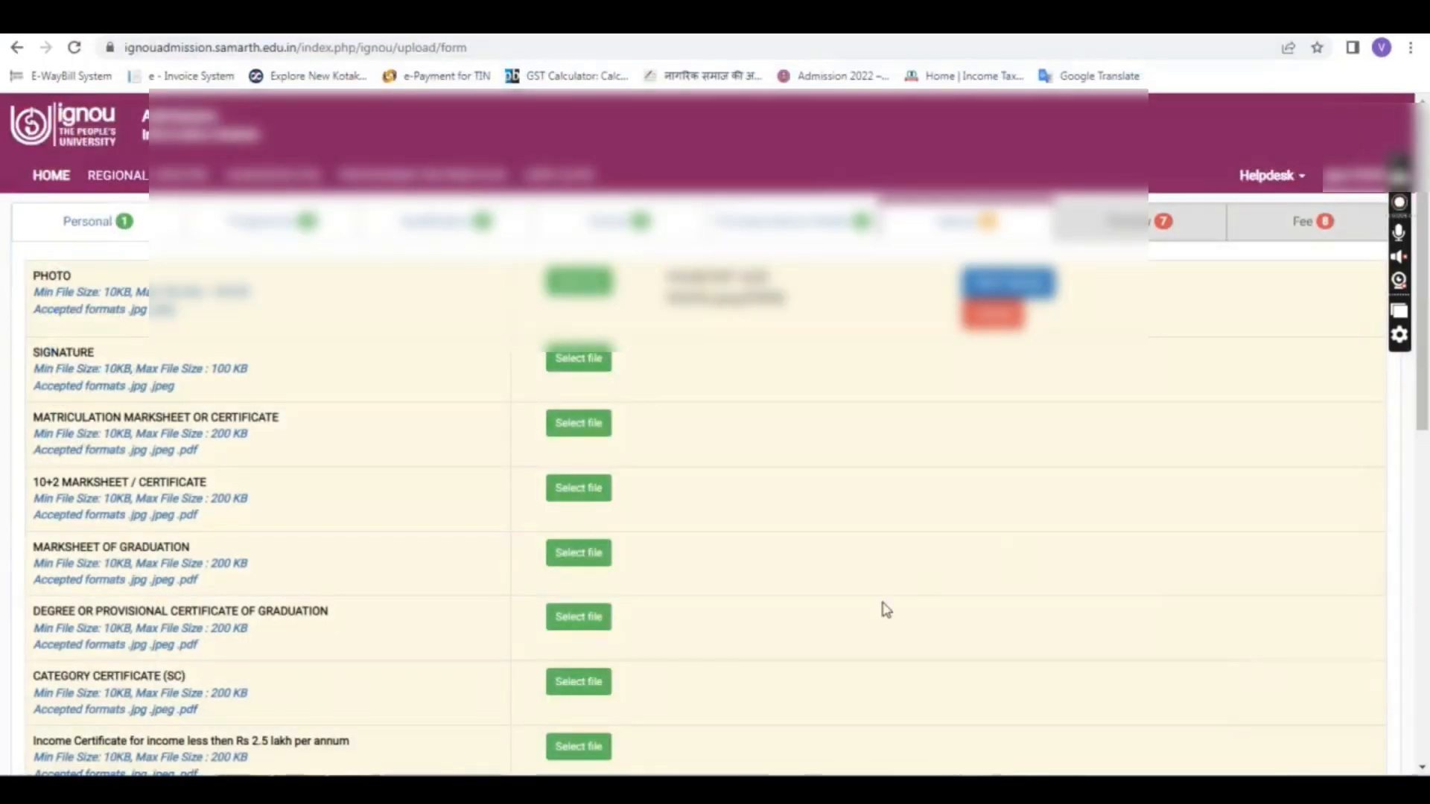
left_click(1025, 289)
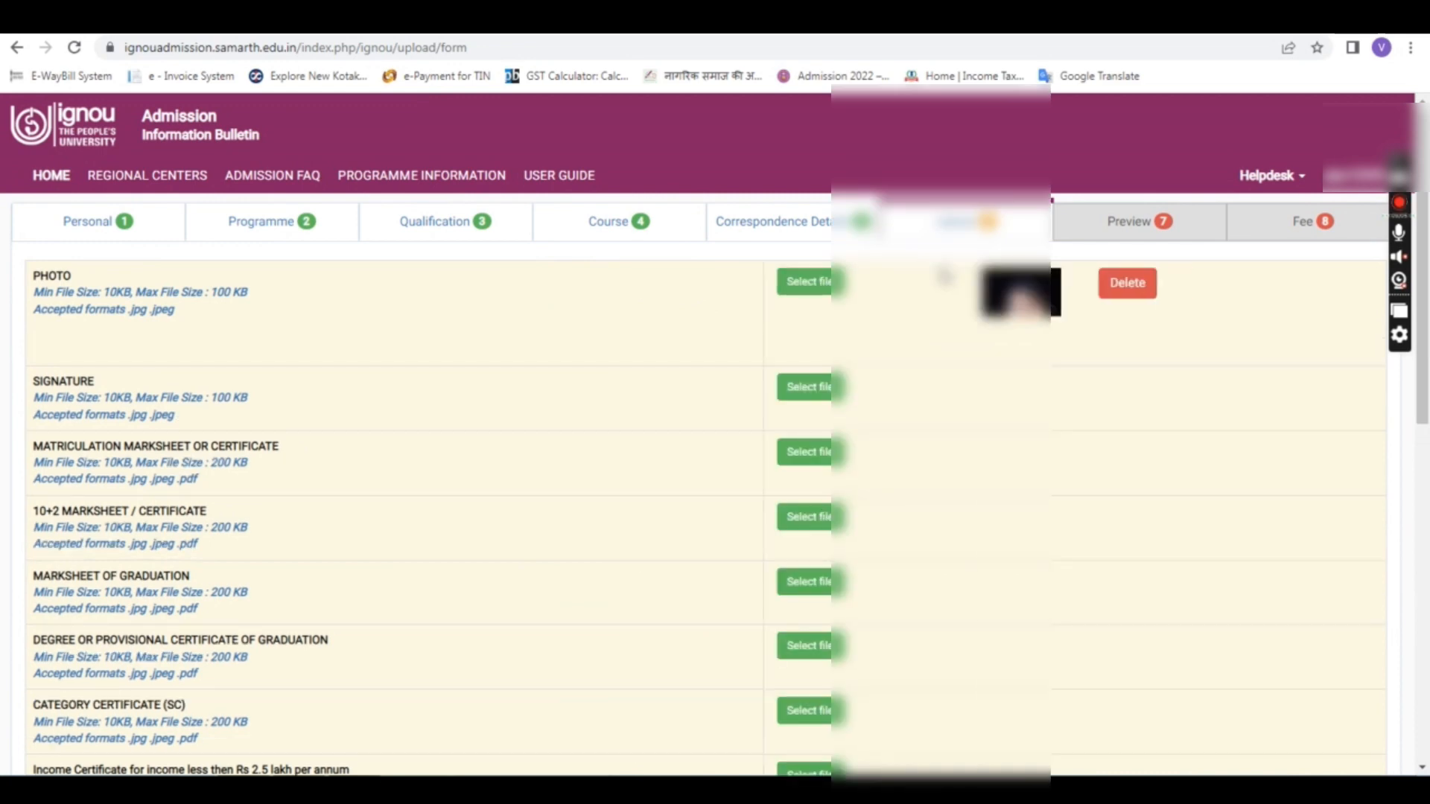
Step: Attach the SIGNATURE image file to the signature row
left_click(829, 393)
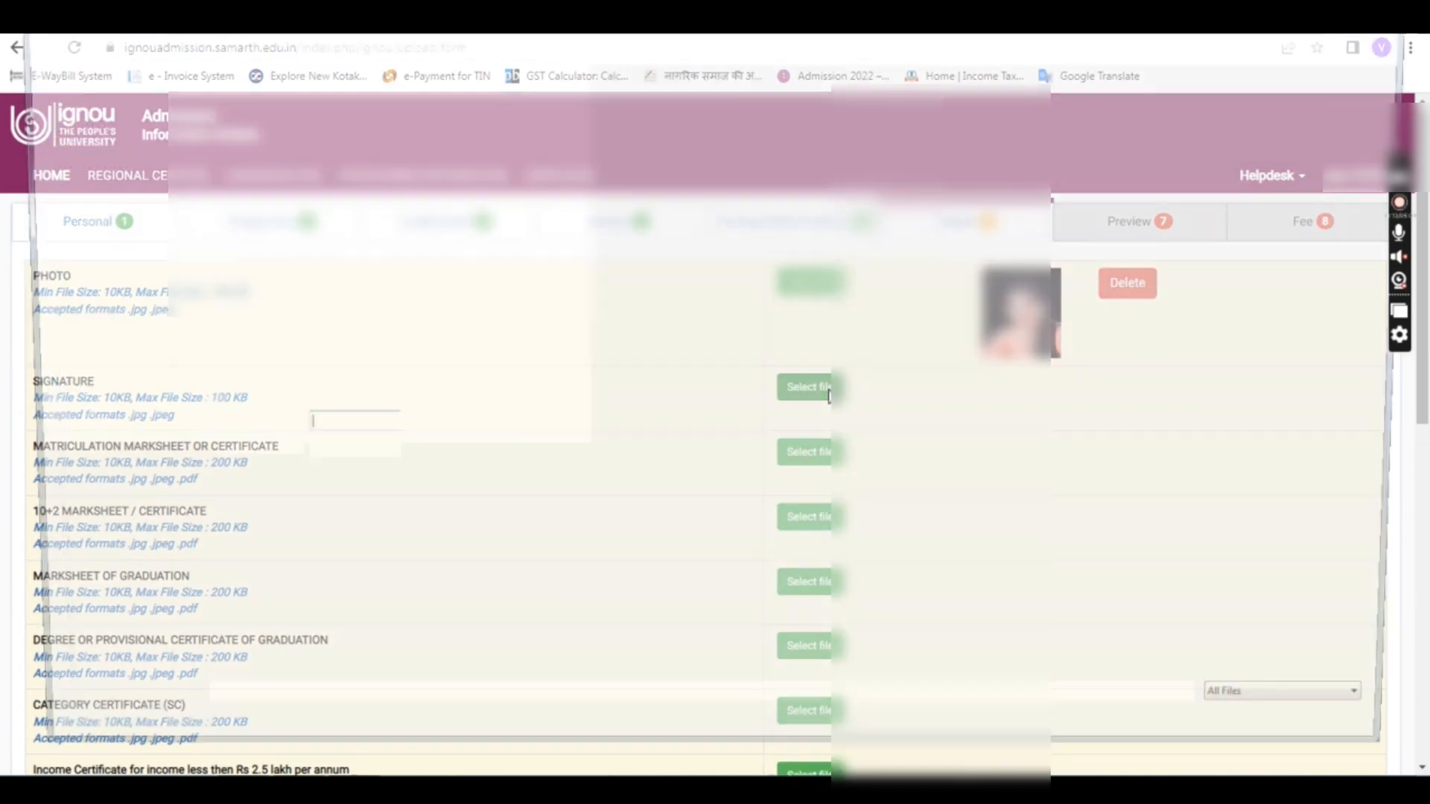
left_click(879, 142)
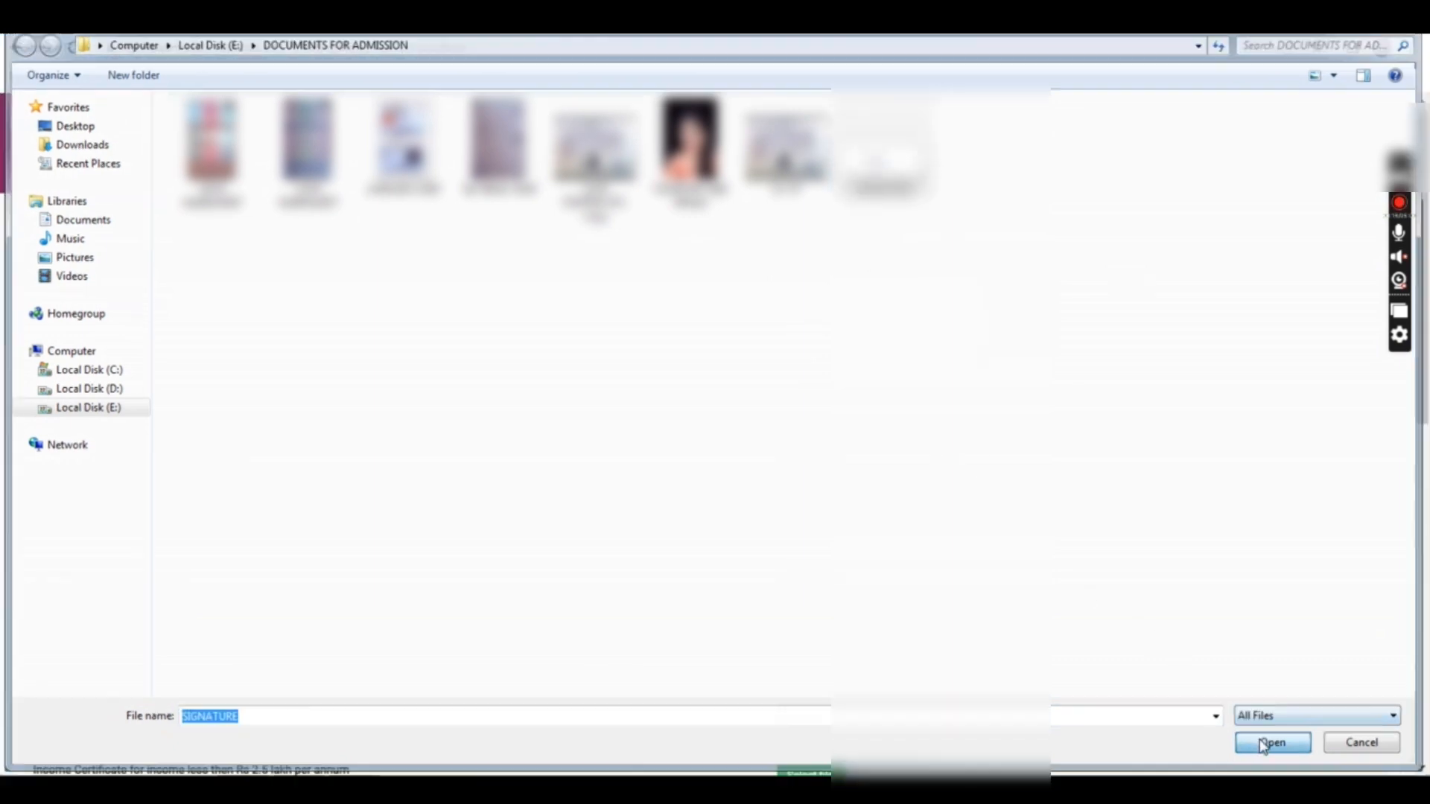
left_click(1276, 746)
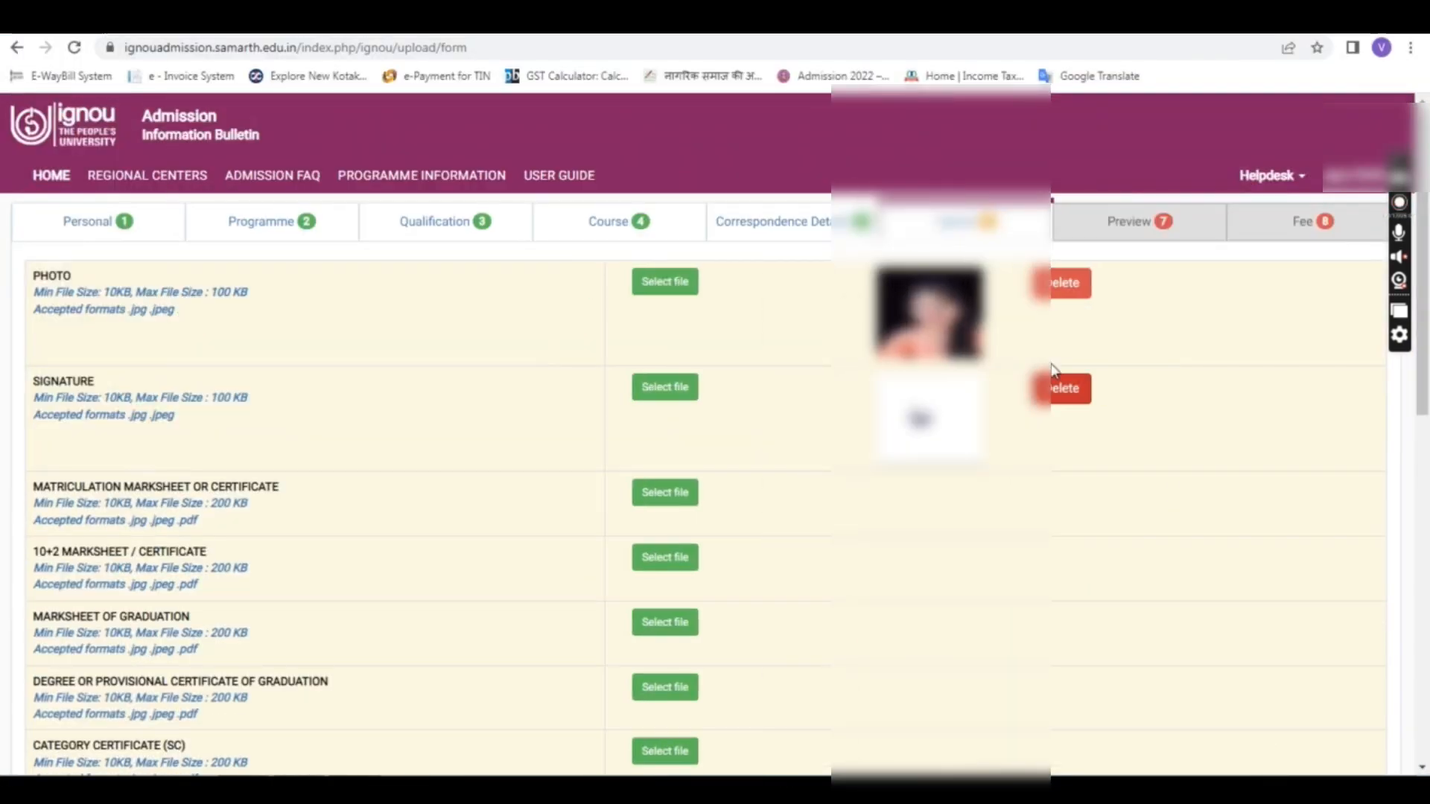
left_click_drag(49, 492, 195, 488)
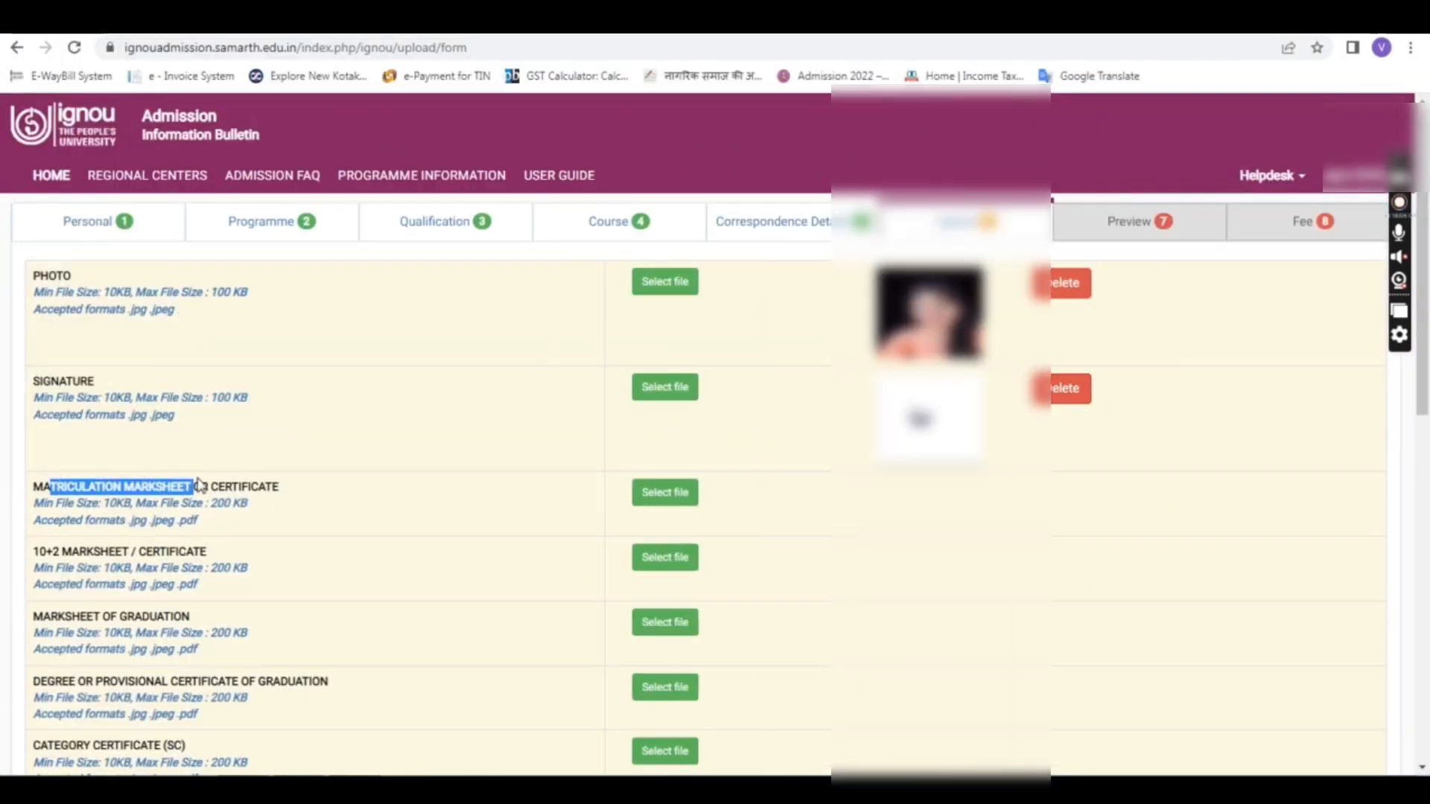
Step: Attach 10TH MARKSHEET and 12TH MARKSHEET to the matriculation and 10+2 rows
left_click(201, 488)
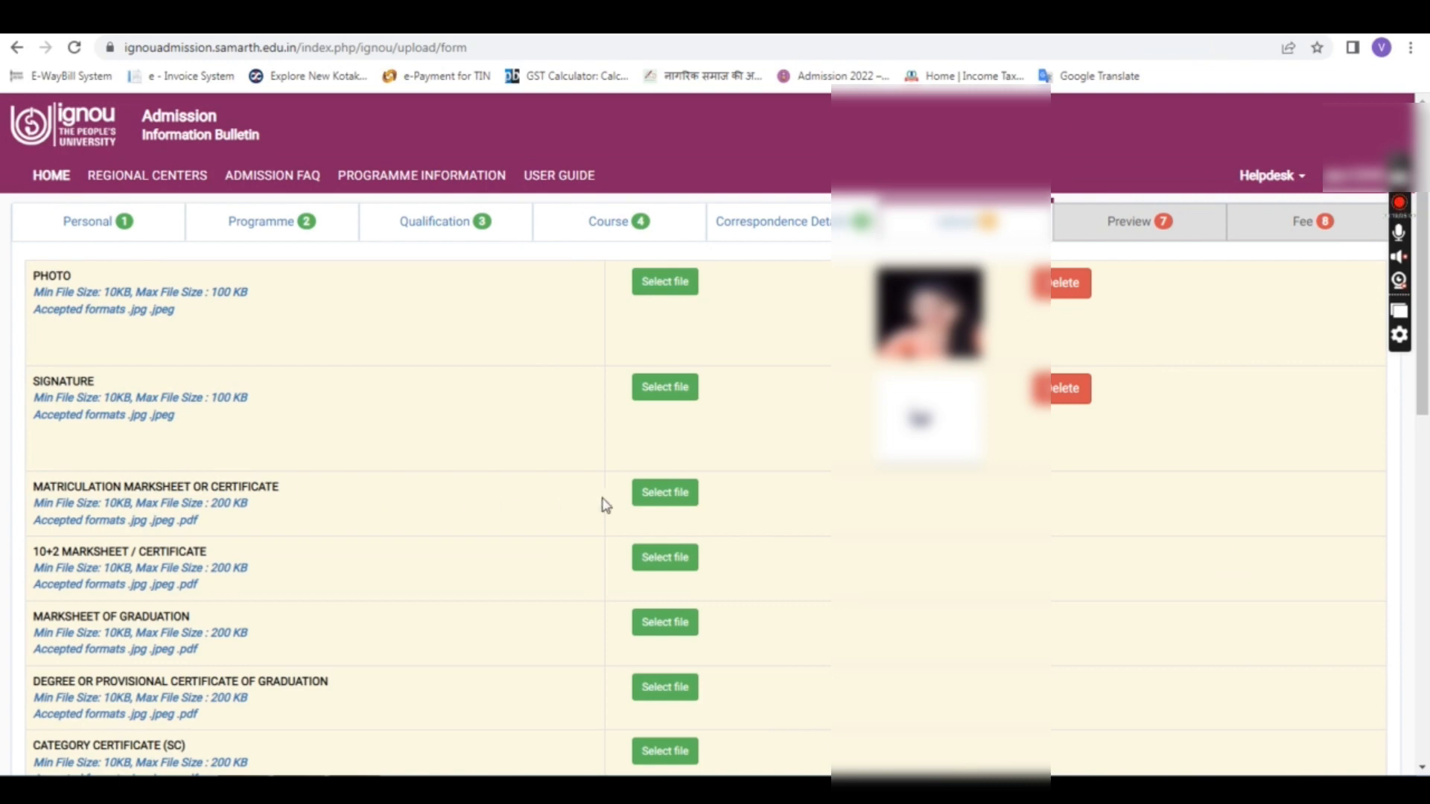
left_click(652, 494)
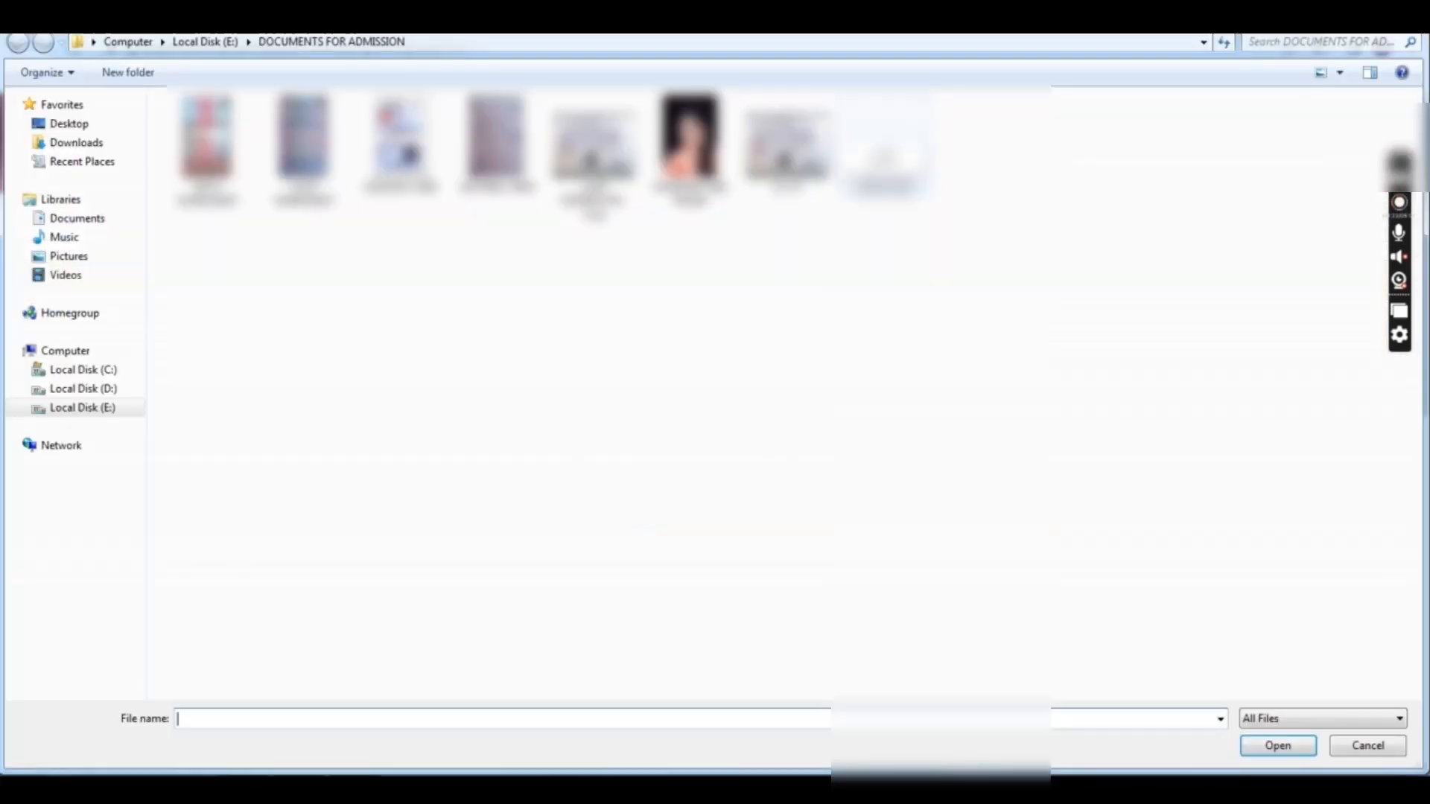
left_click(207, 146)
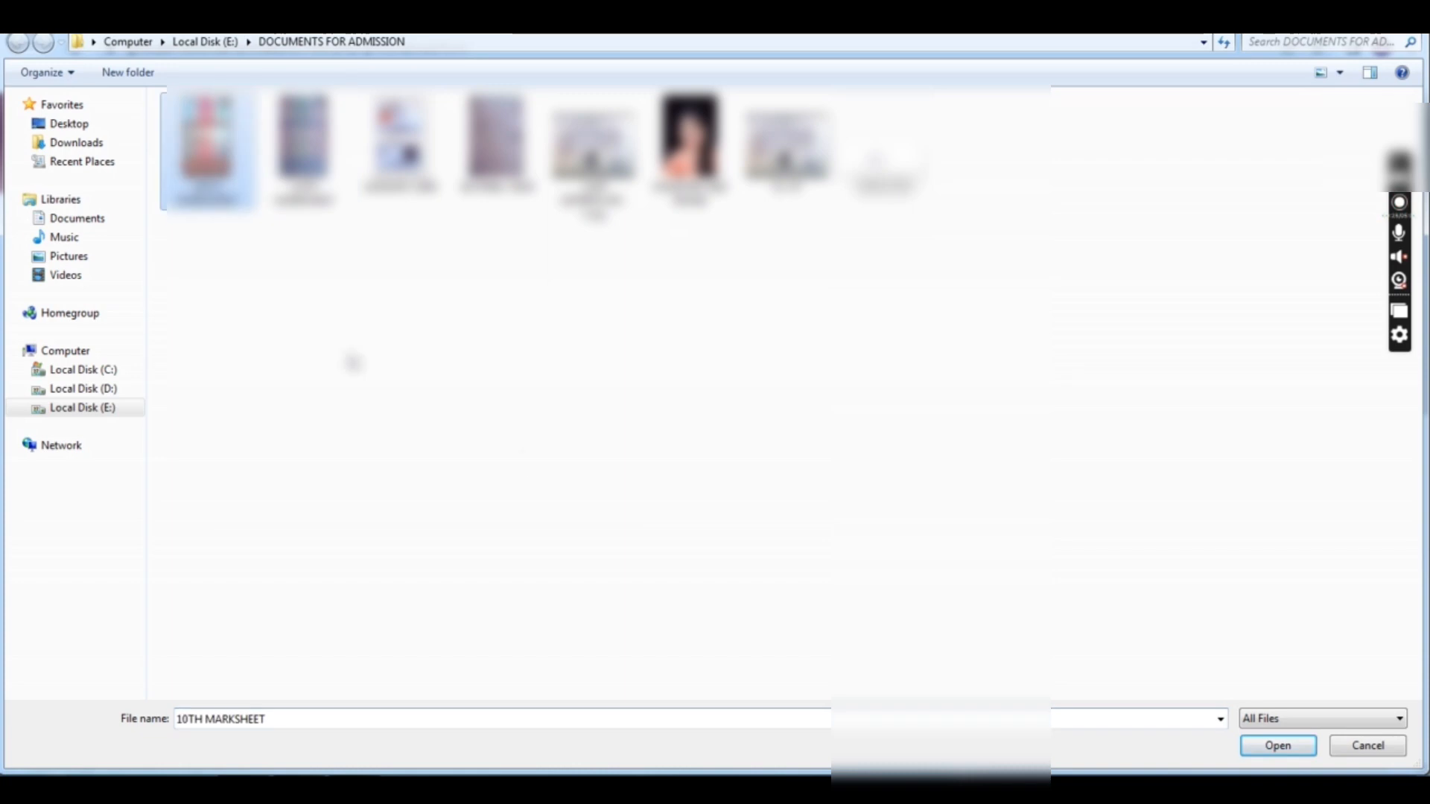
left_click(1276, 744)
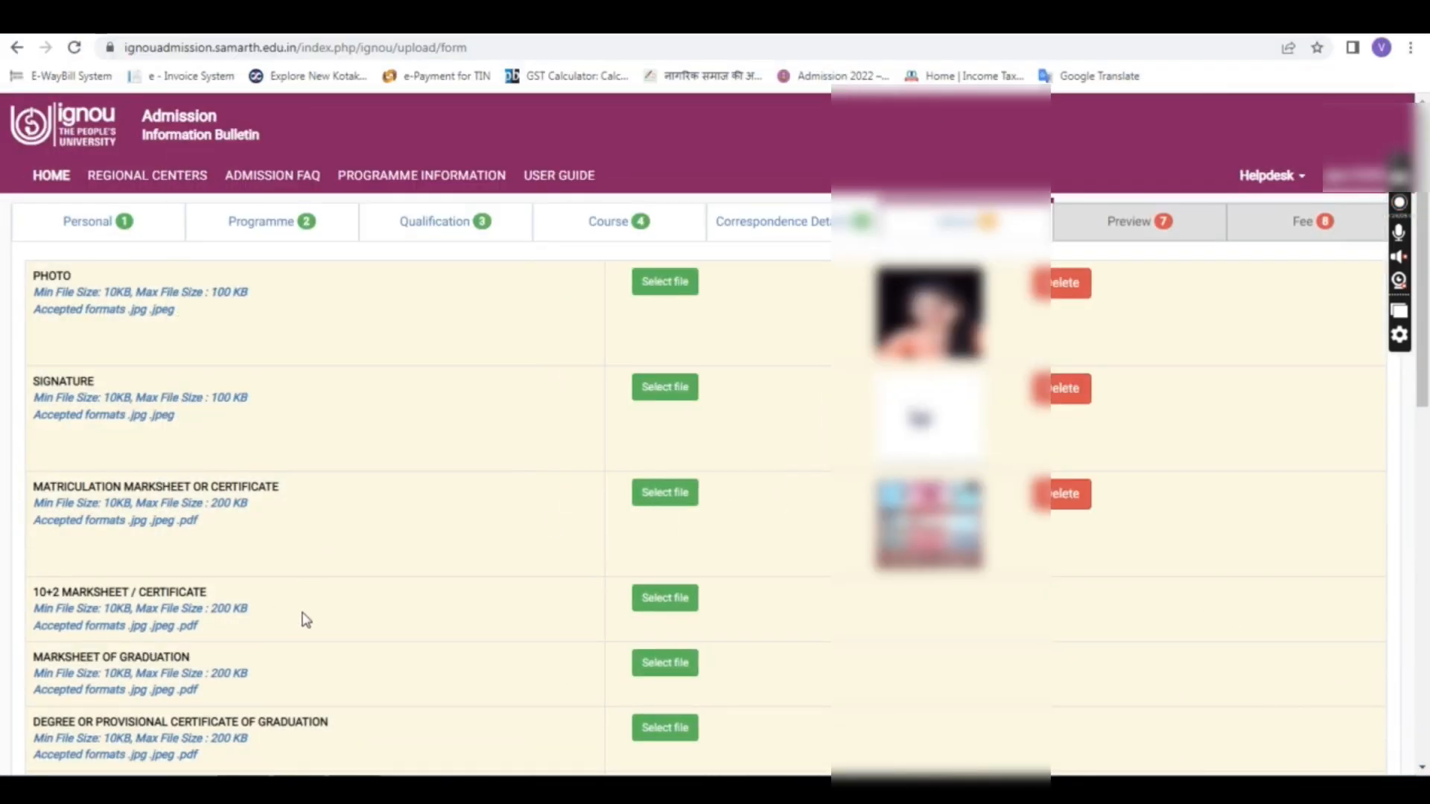
left_click(641, 607)
left_click(309, 179)
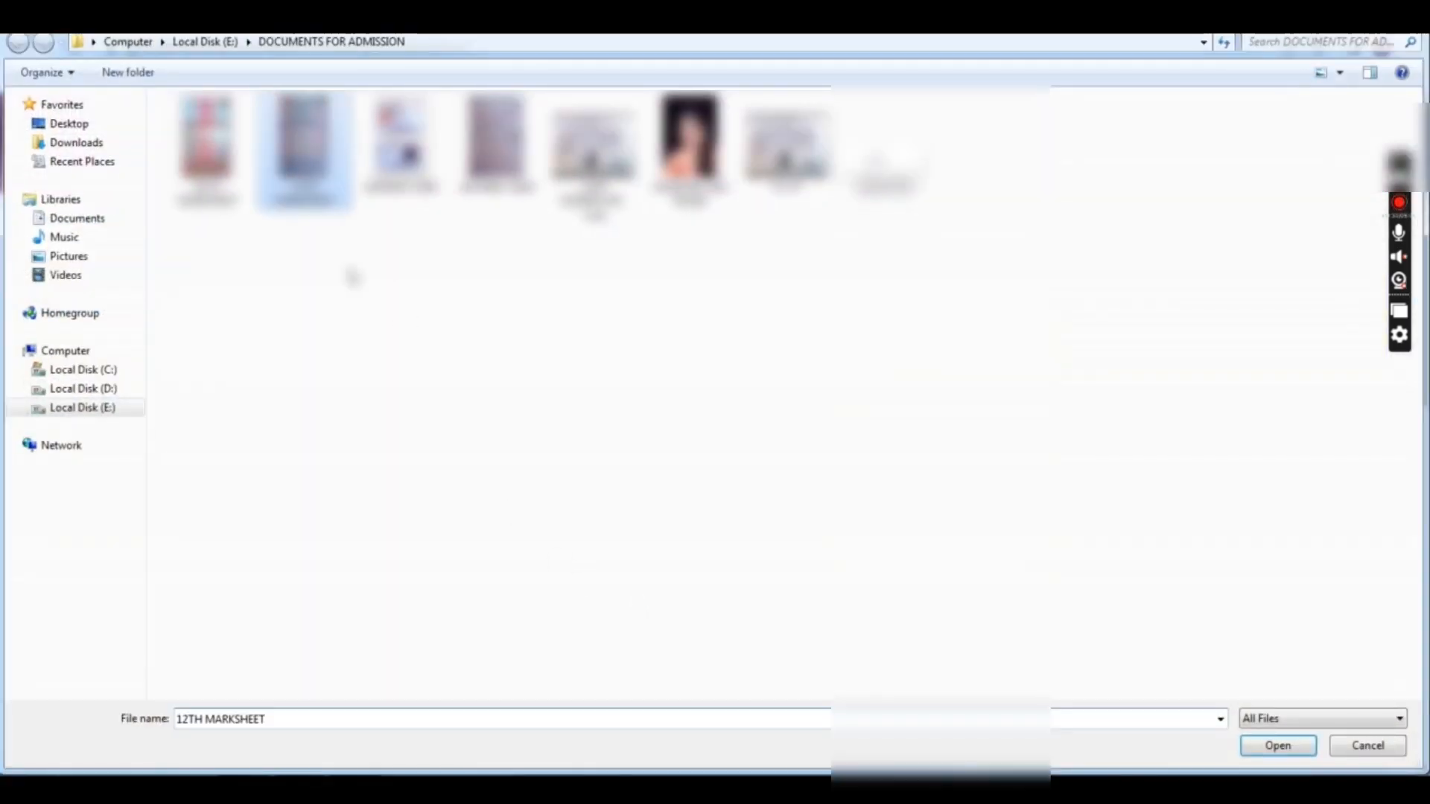
left_click(1245, 747)
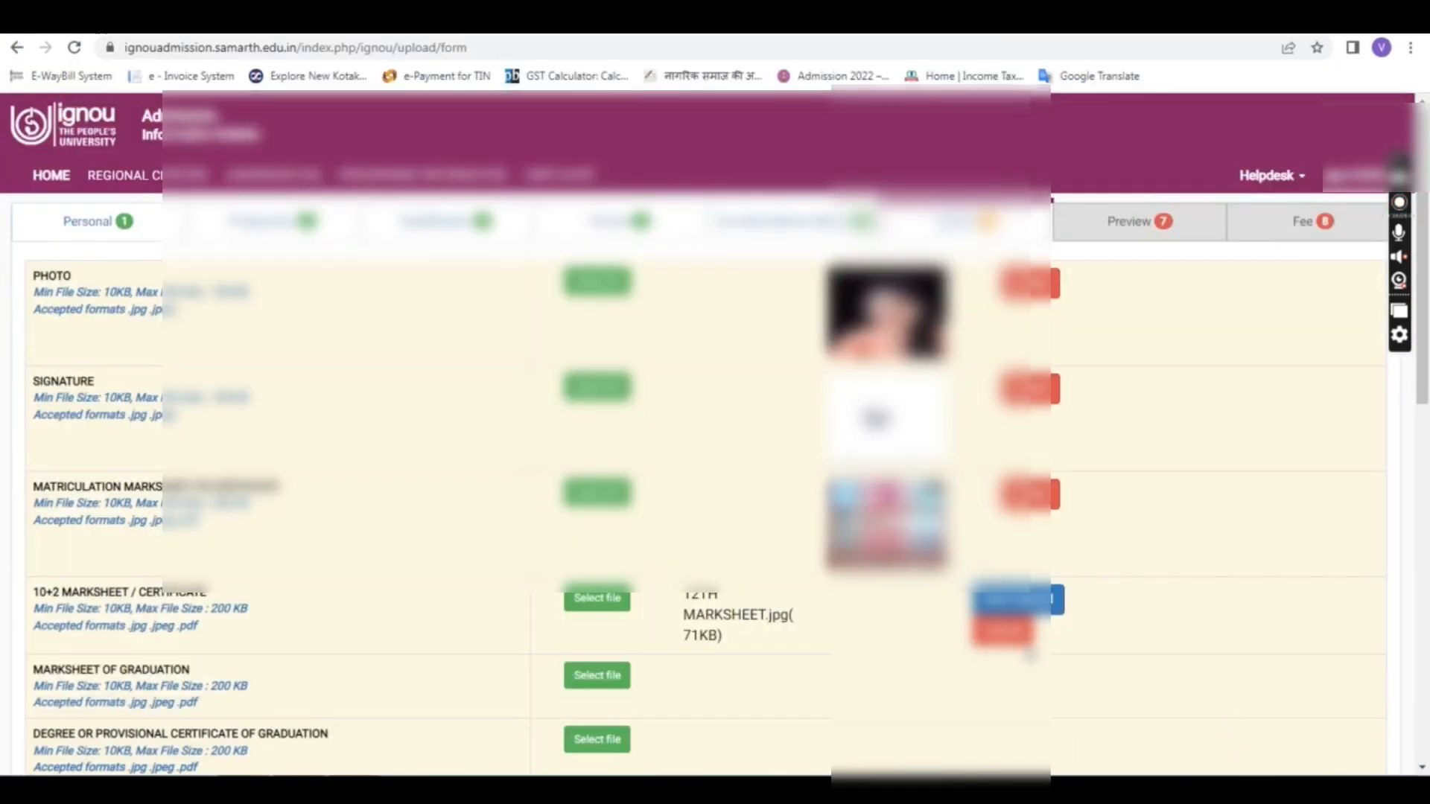
left_click(1017, 600)
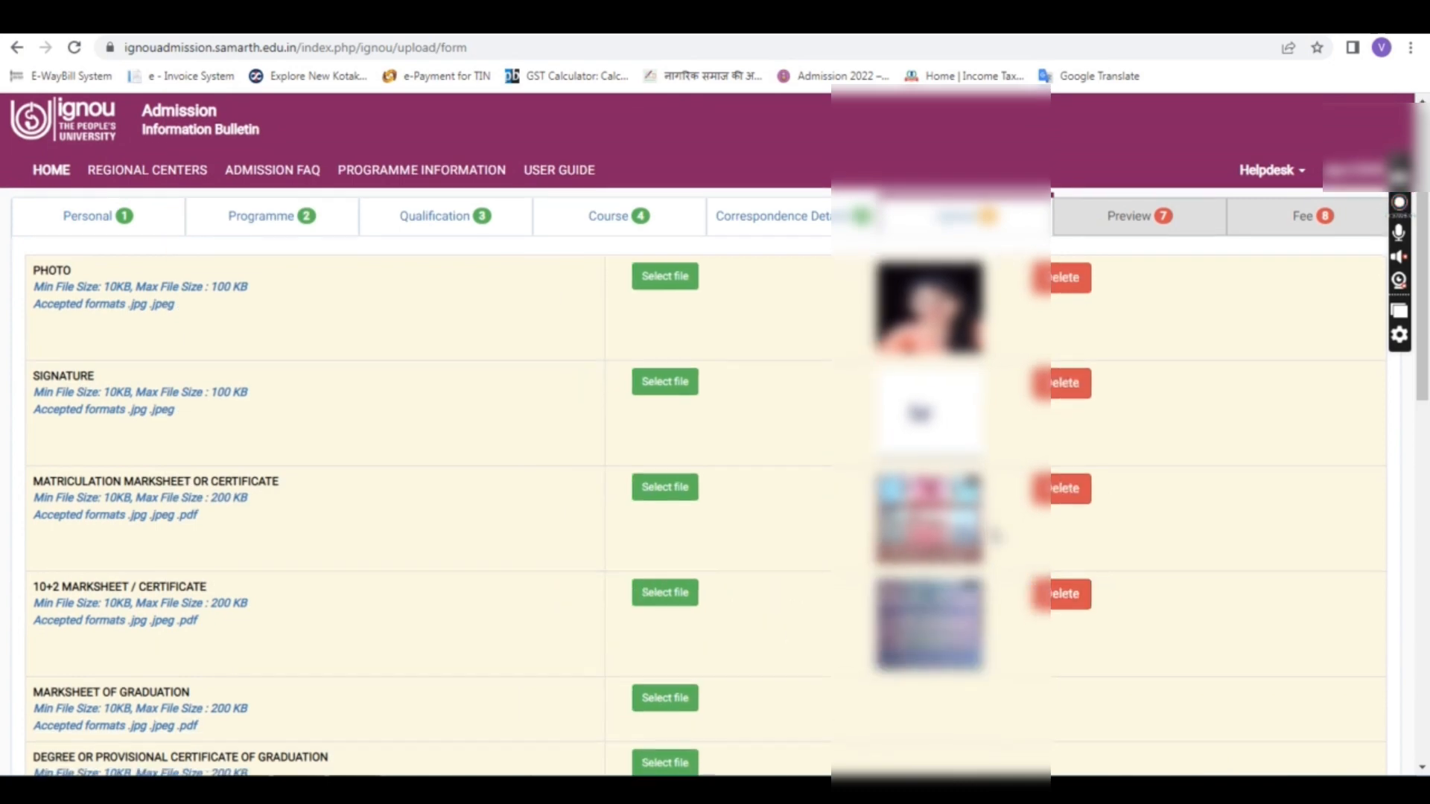
Step: Attach BA FINAL YEAR as both the graduation marksheet and the degree certificate
scroll(995, 535, "down", 2)
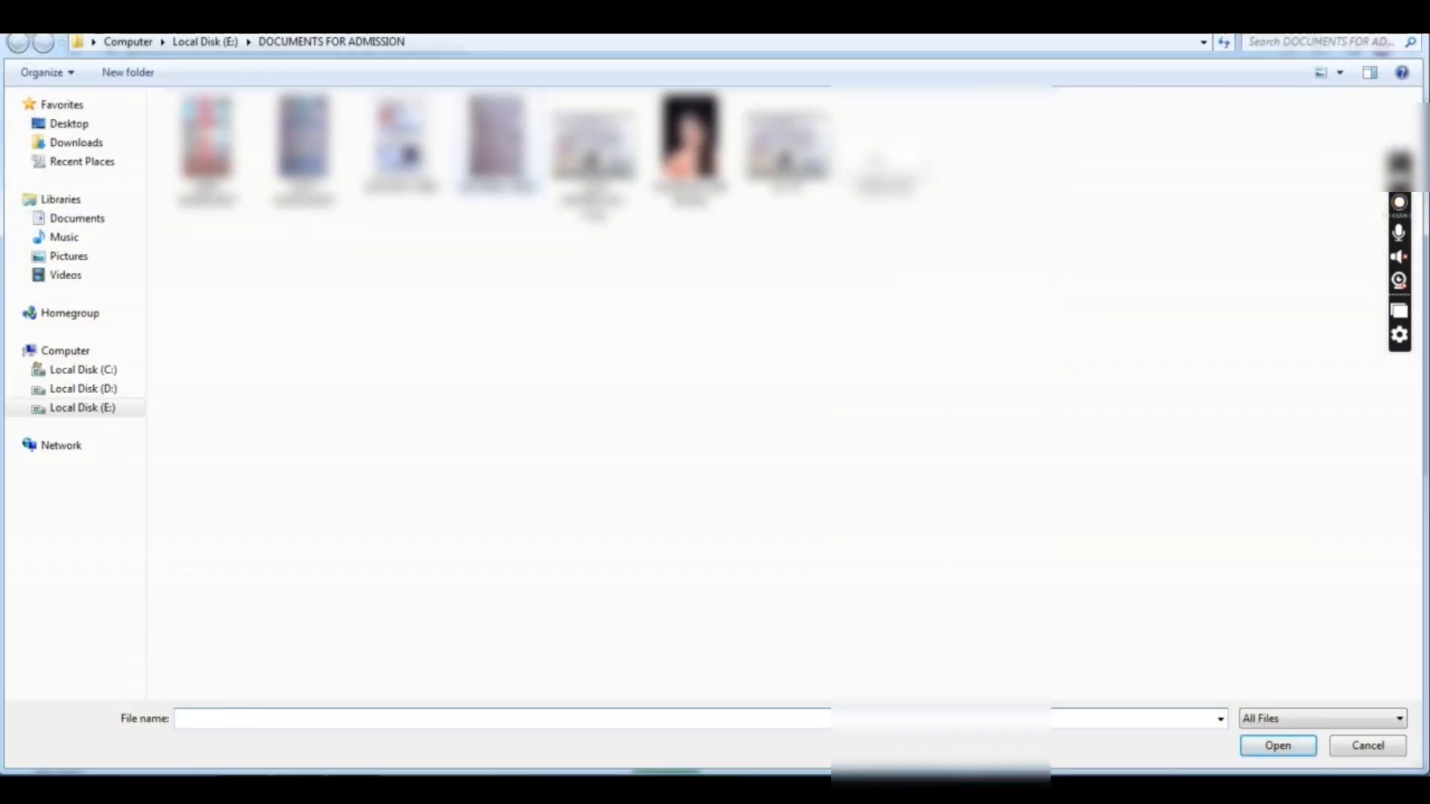
left_click(498, 143)
left_click(1244, 745)
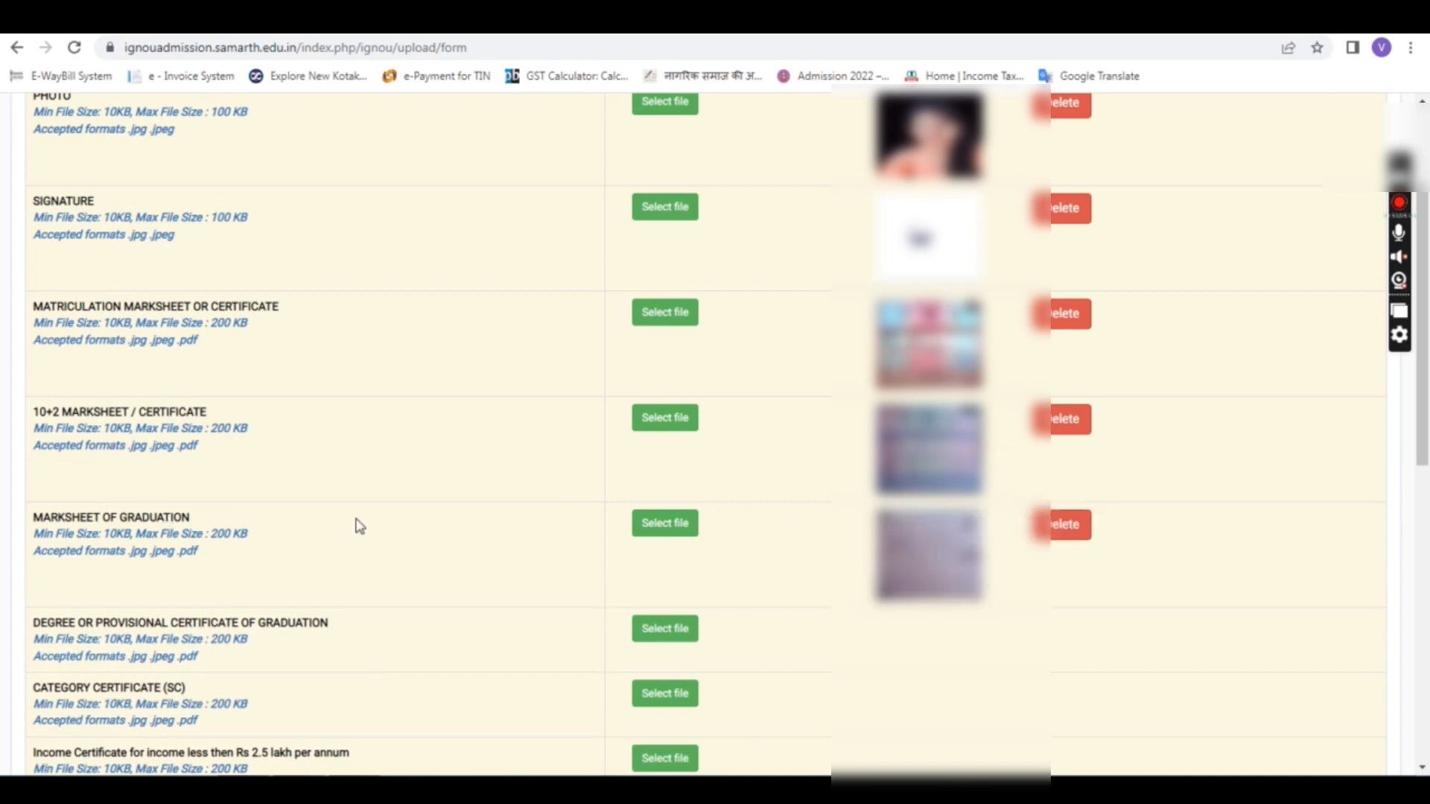
left_click(676, 634)
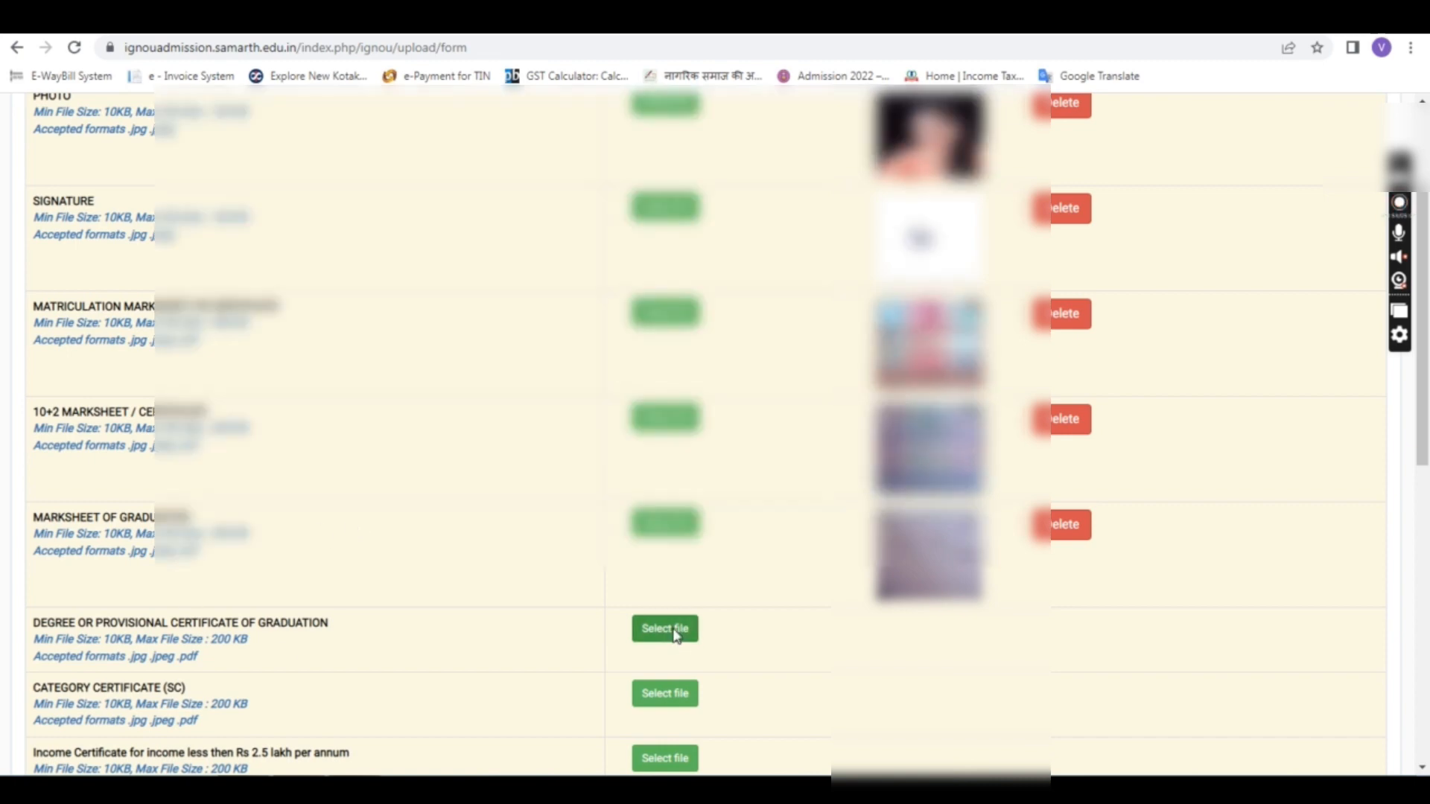
left_click(497, 142)
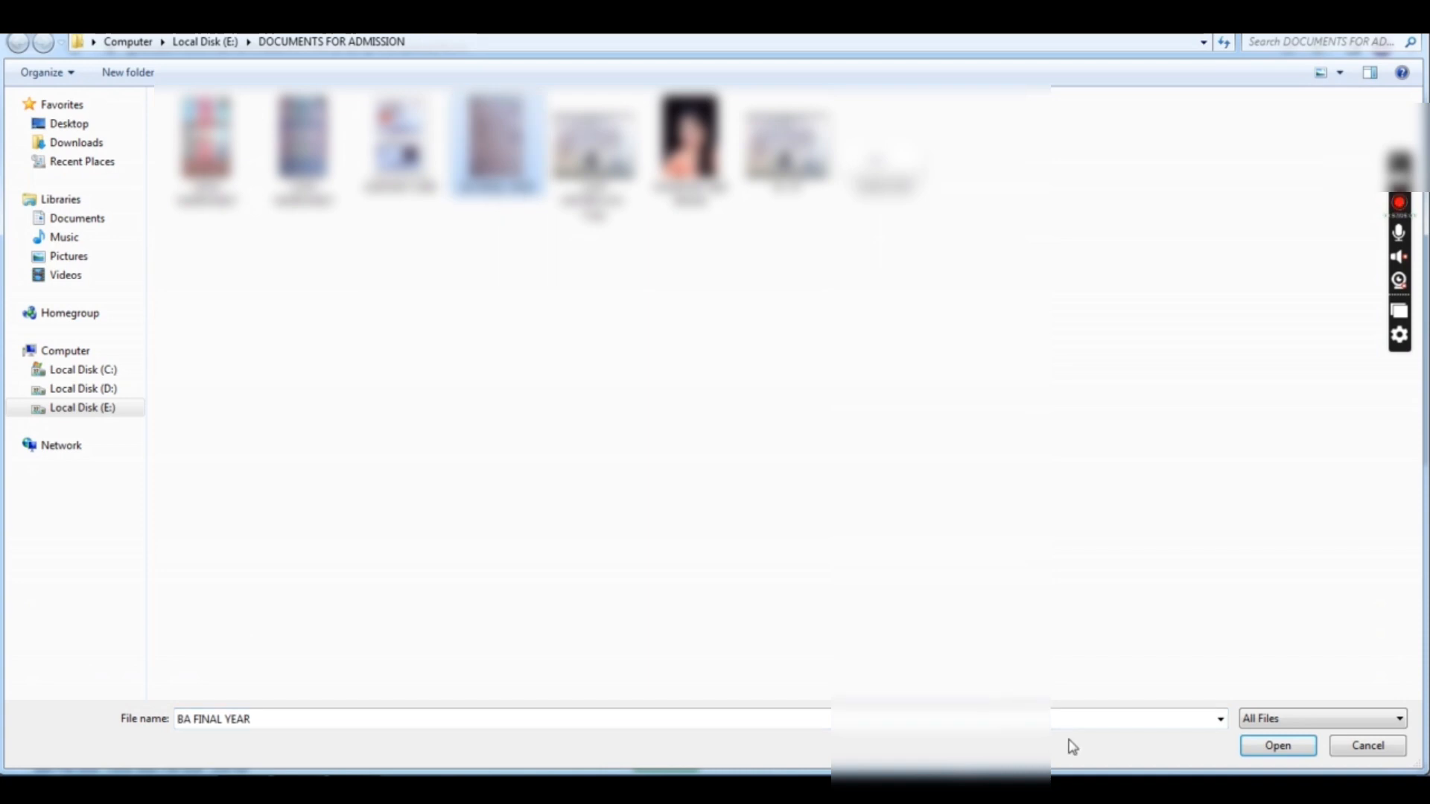
left_click(1273, 748)
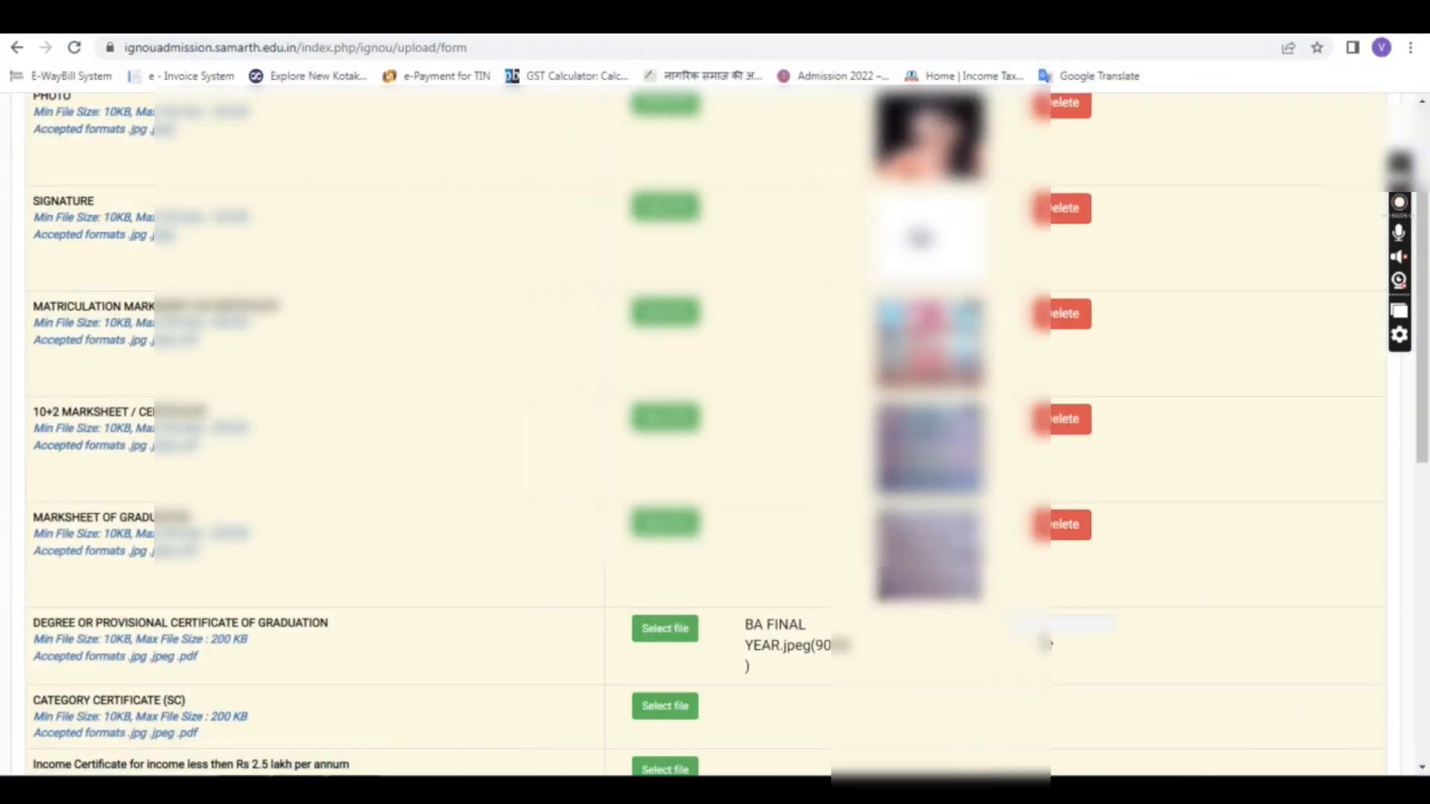
Step: Upload CAST CERTIFICATE - Copy as the category certificate
scroll(1013, 514, "down", 3)
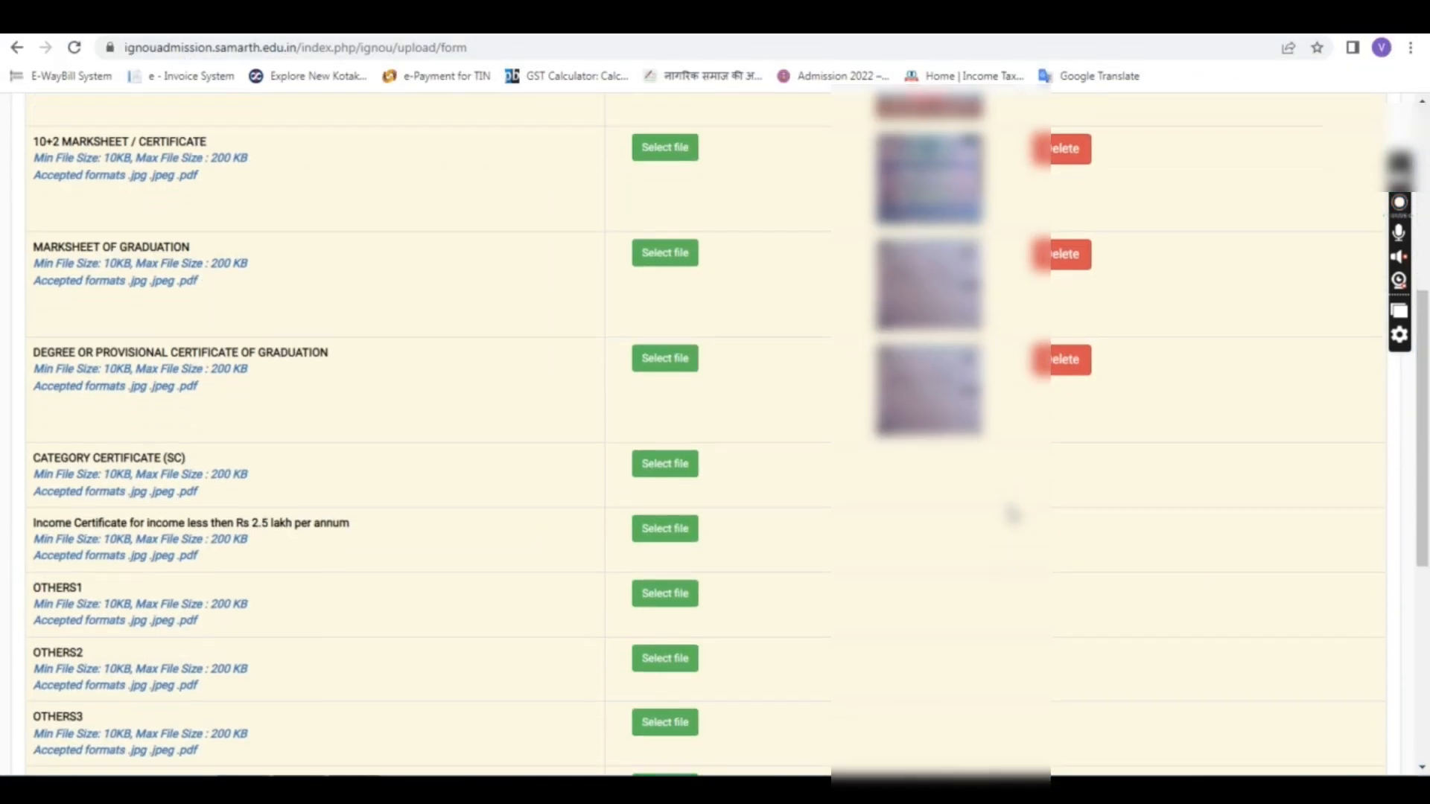
left_click_drag(84, 452, 171, 453)
left_click(263, 434)
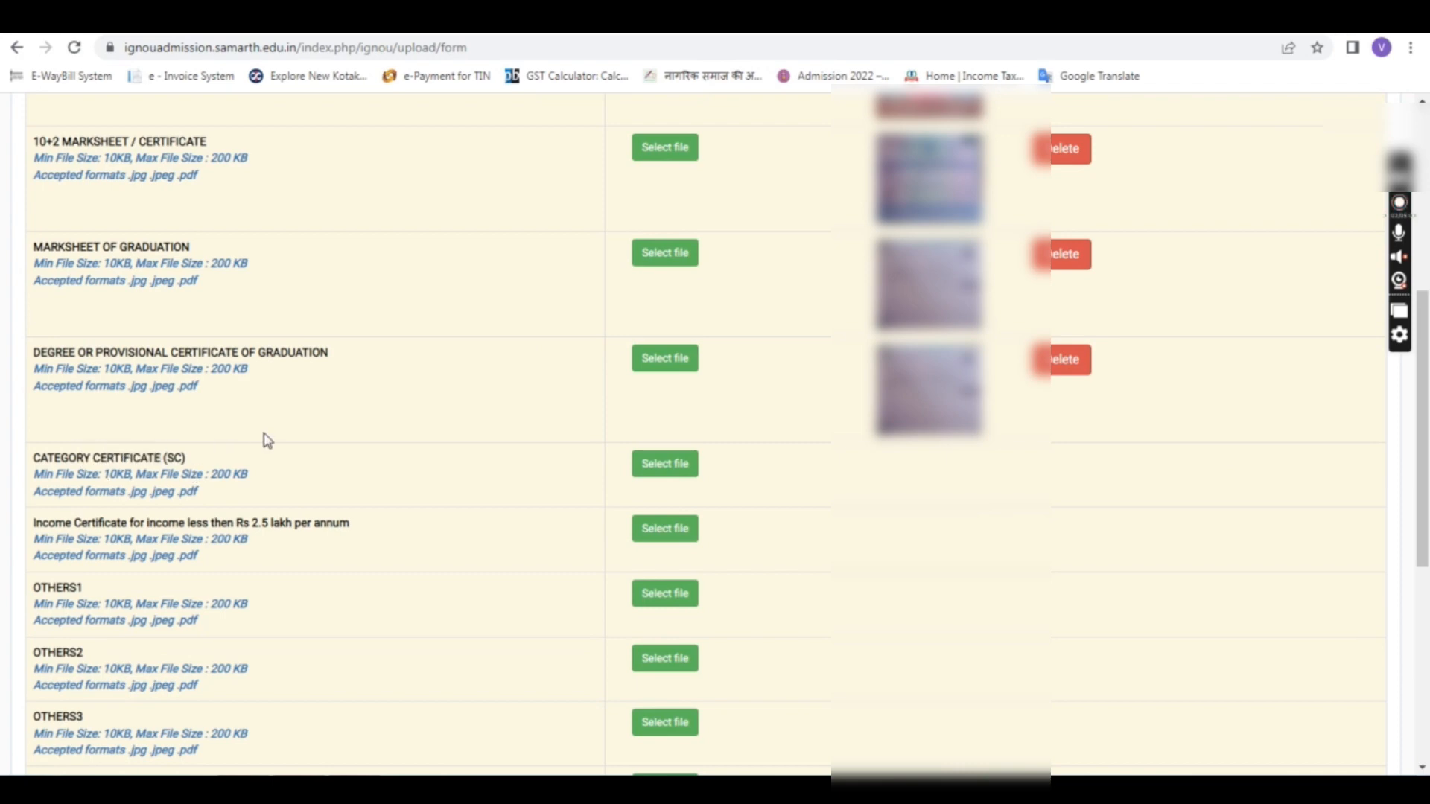
left_click(675, 472)
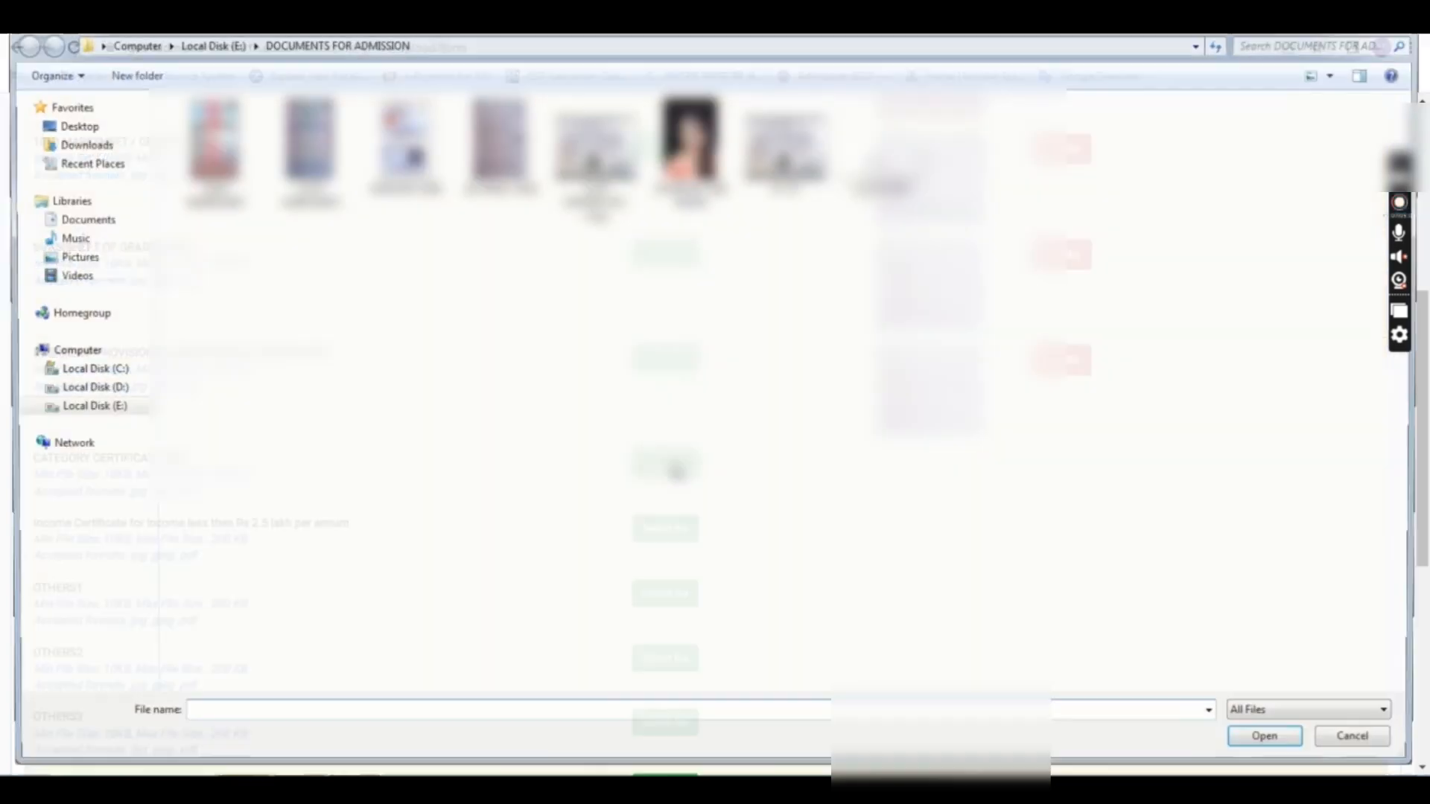
left_click(594, 153)
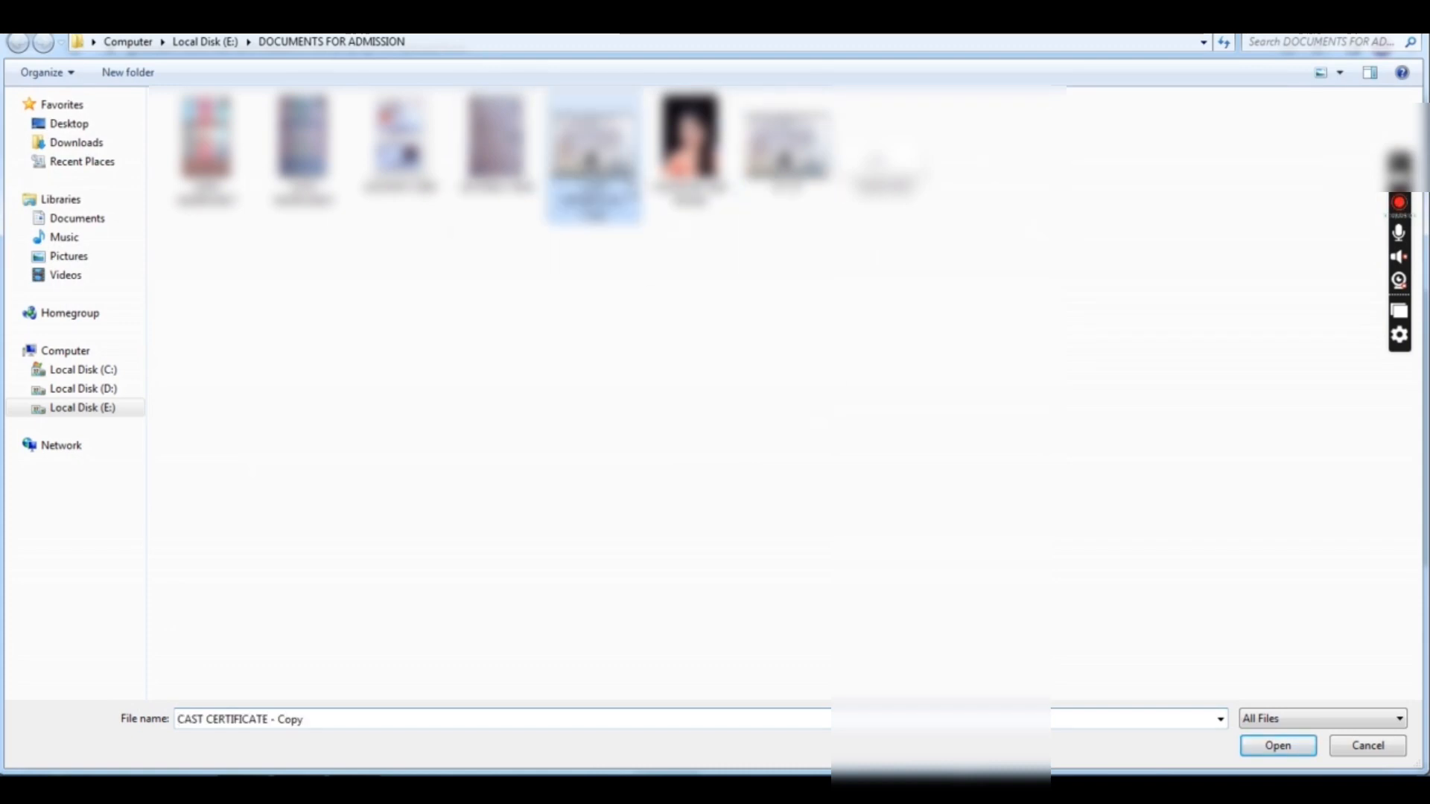
left_click(1299, 749)
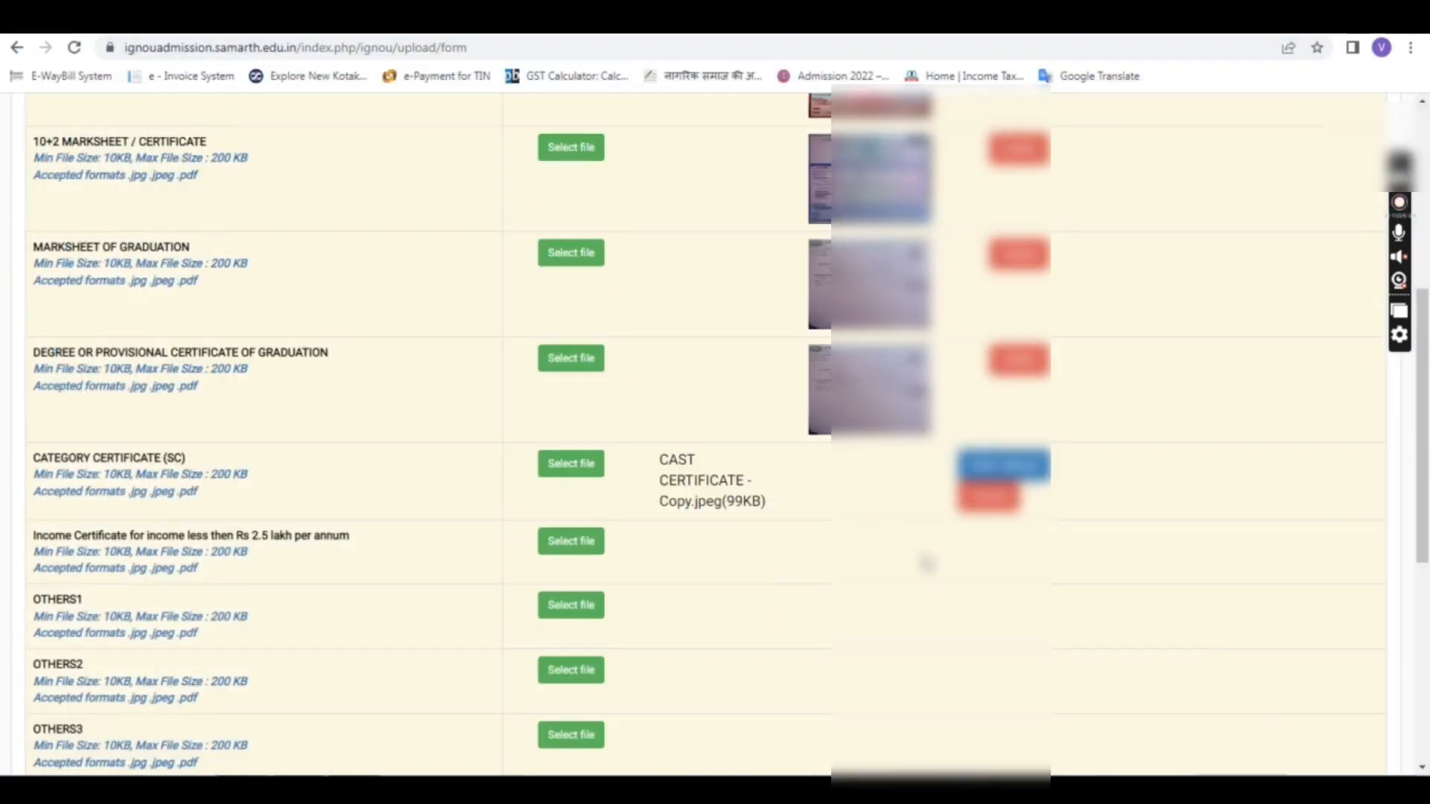
left_click(1006, 466)
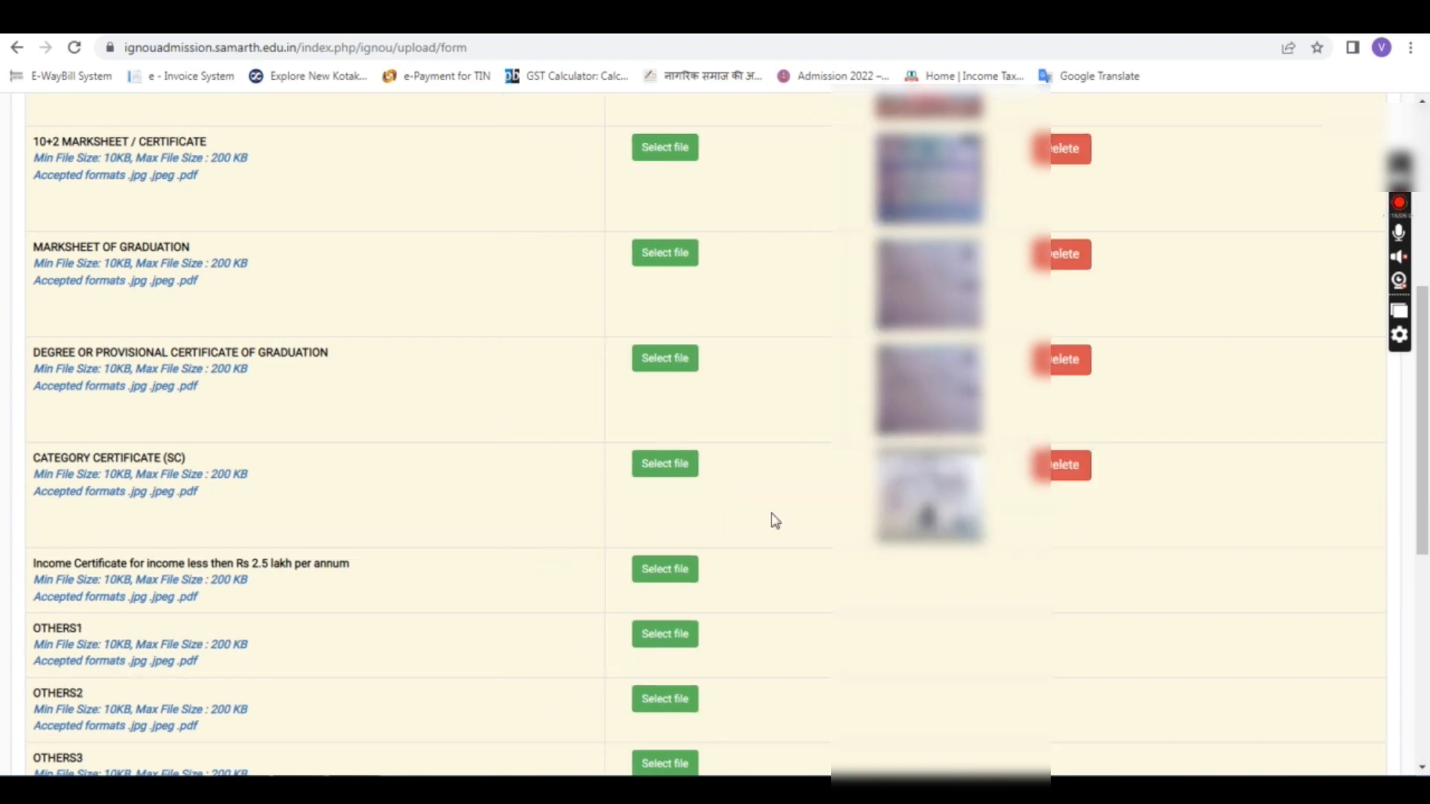
Step: Upload the SC-ST file as the income certificate
scroll(665, 536, "up", 3)
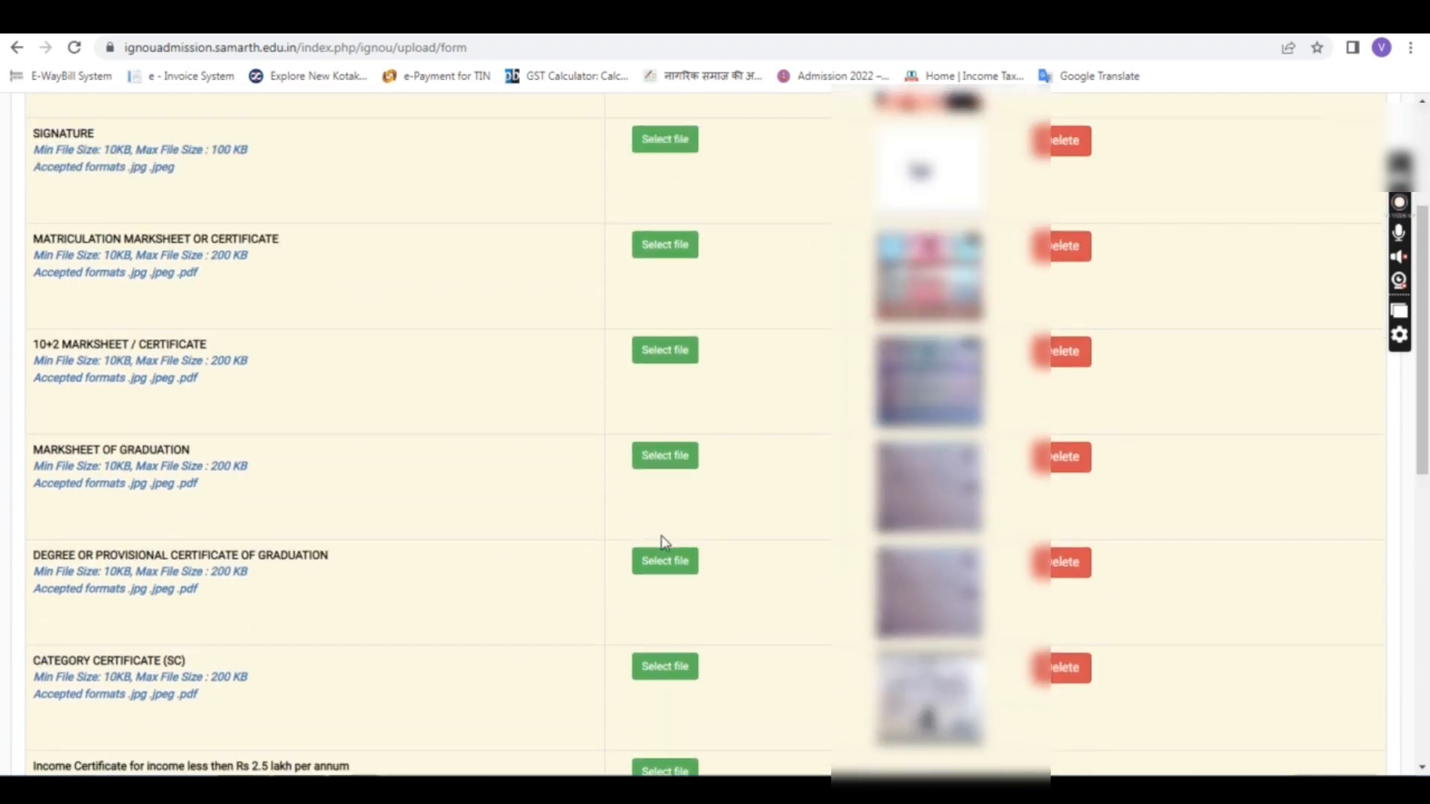
scroll(663, 542, "down", 3)
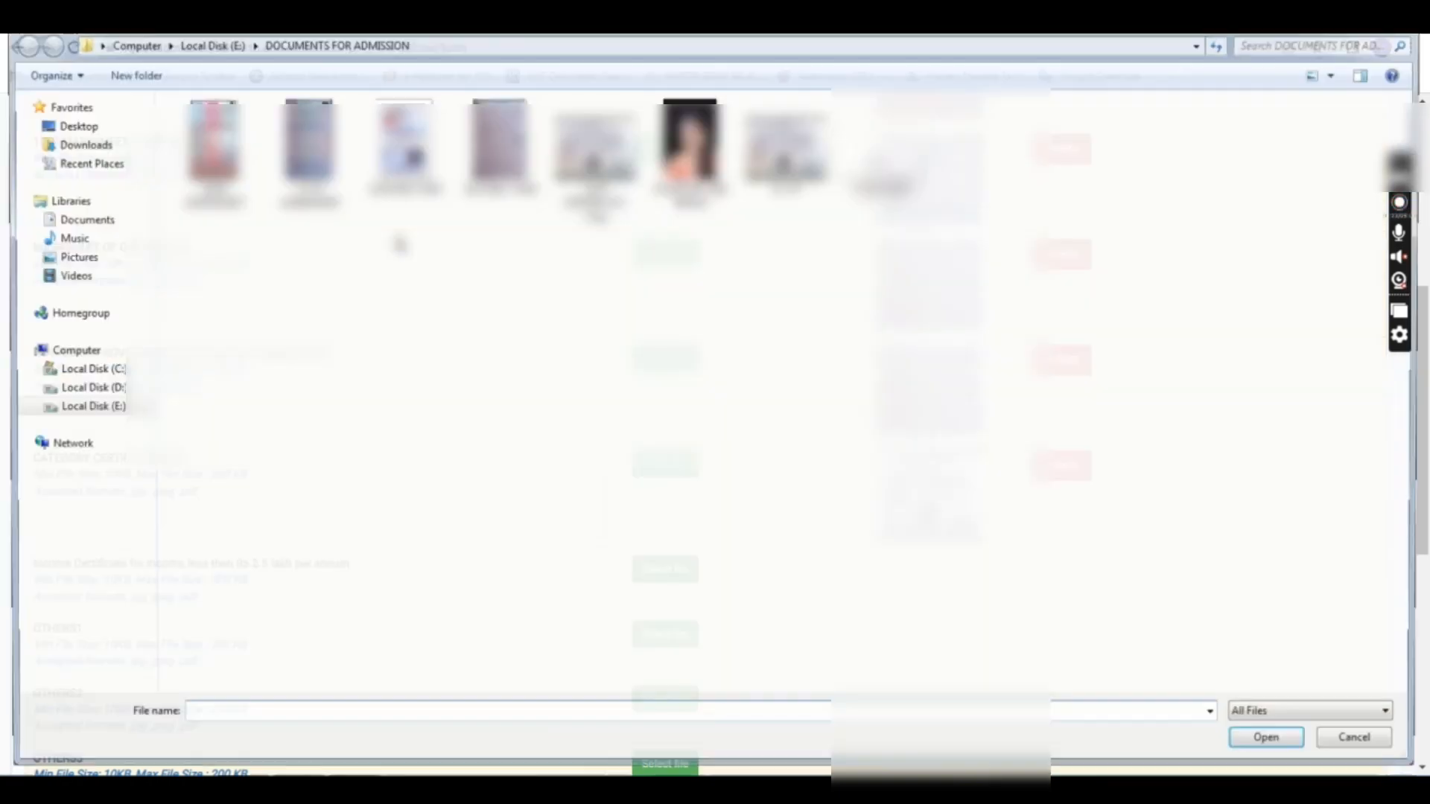
left_click(786, 146)
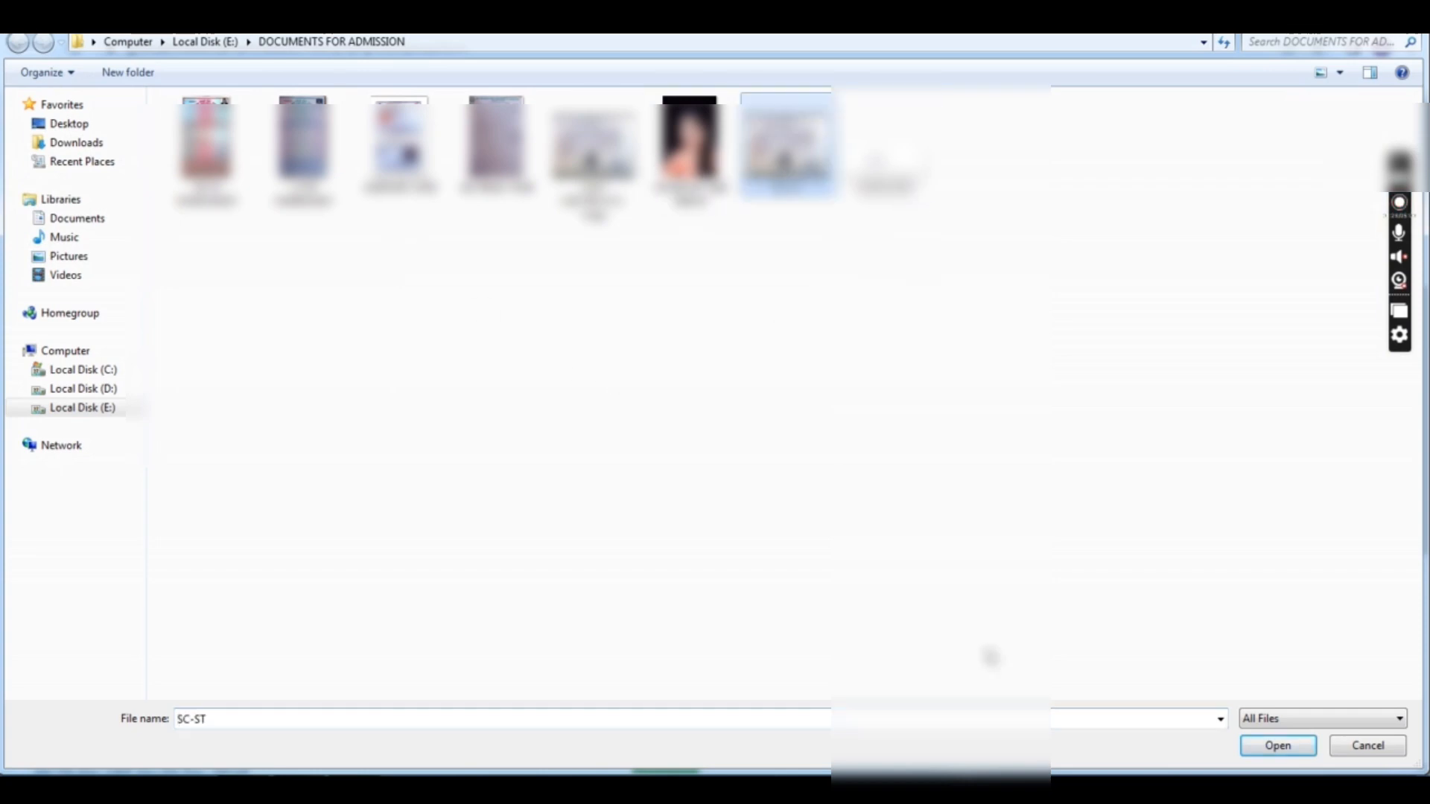
left_click(1277, 746)
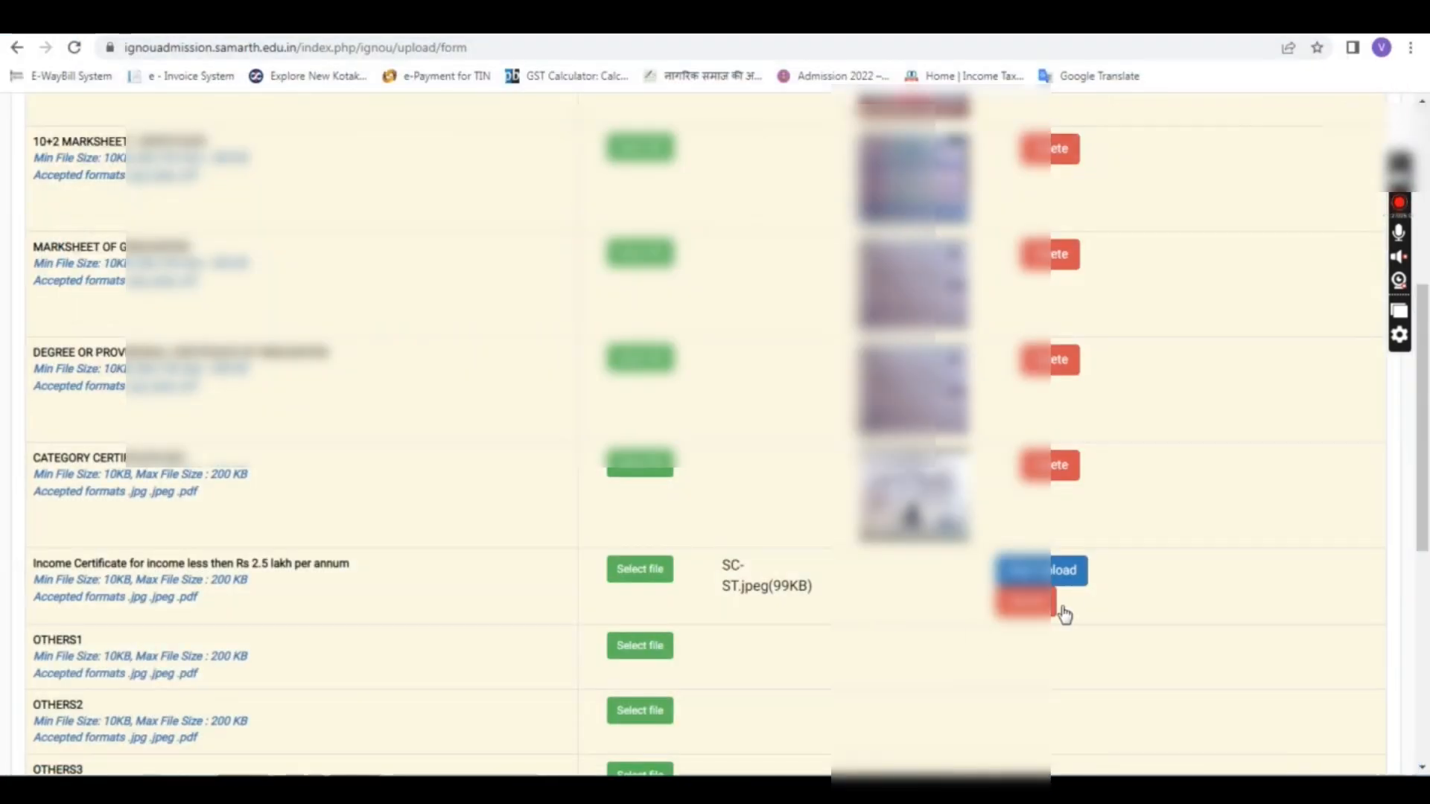
left_click(1061, 575)
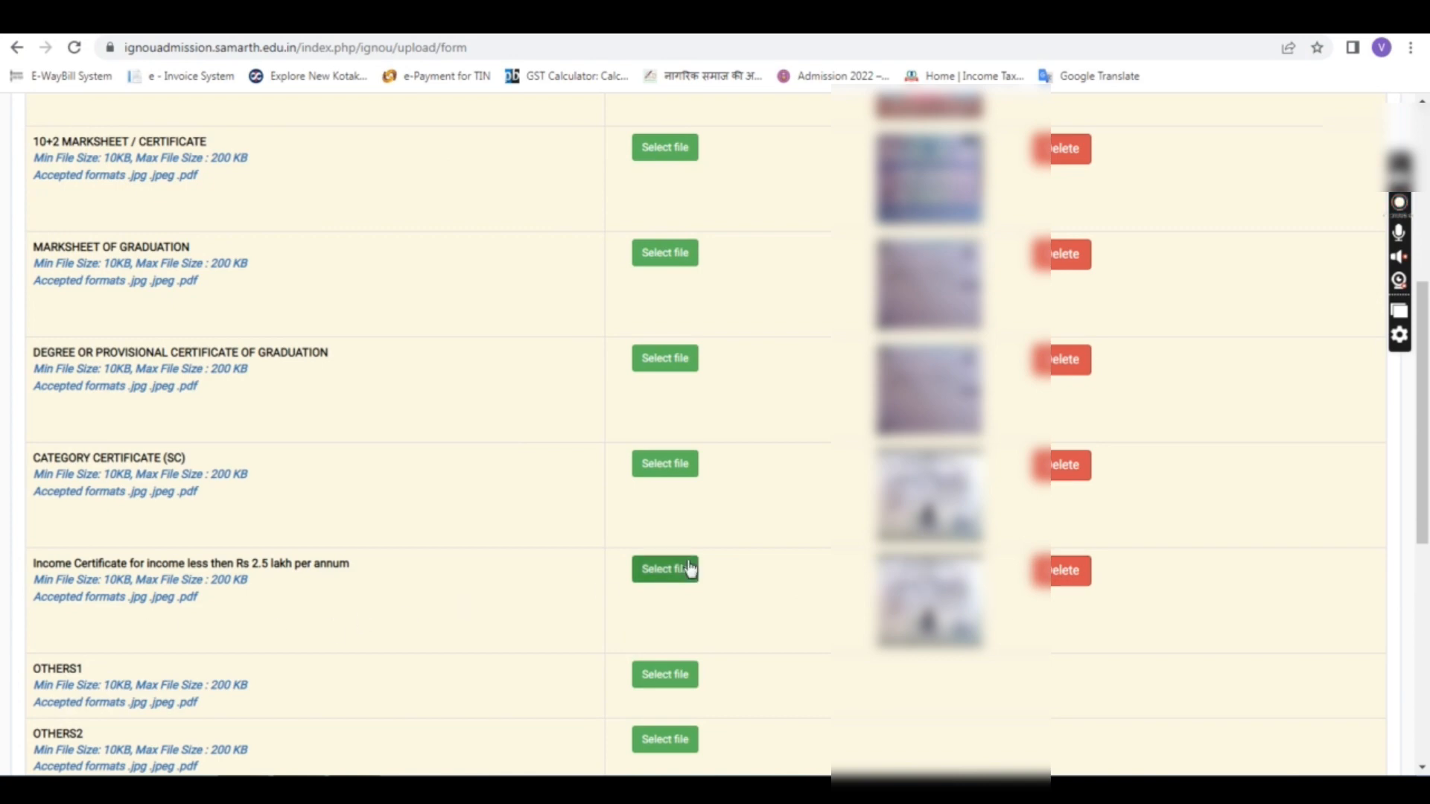
Step: Attach the AADHAR CARD file to the OTHERS1 document slot
scroll(686, 421, "up", 5)
scroll(655, 297, "down", 5)
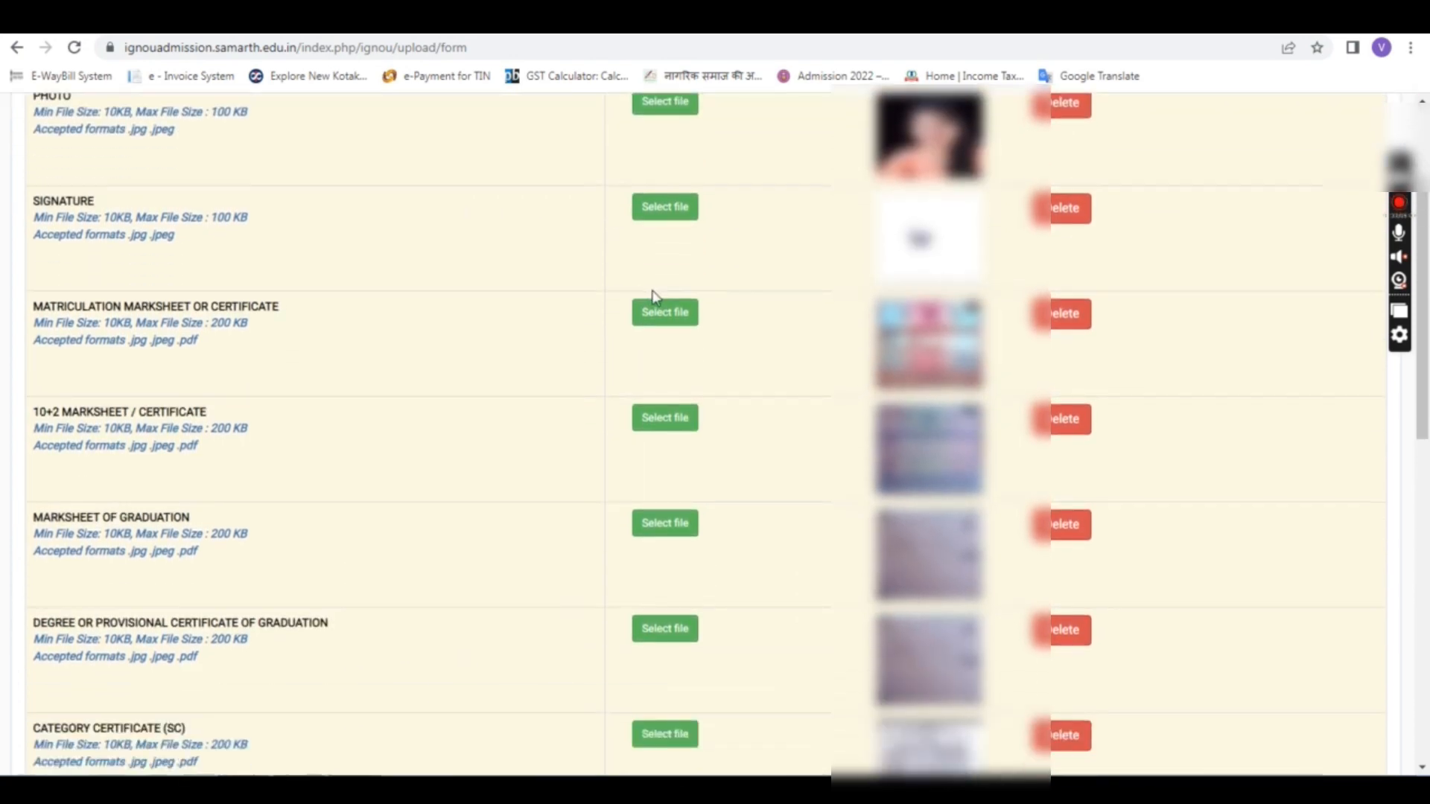
scroll(654, 297, "up", 4)
scroll(656, 298, "down", 1)
scroll(656, 298, "down", 6)
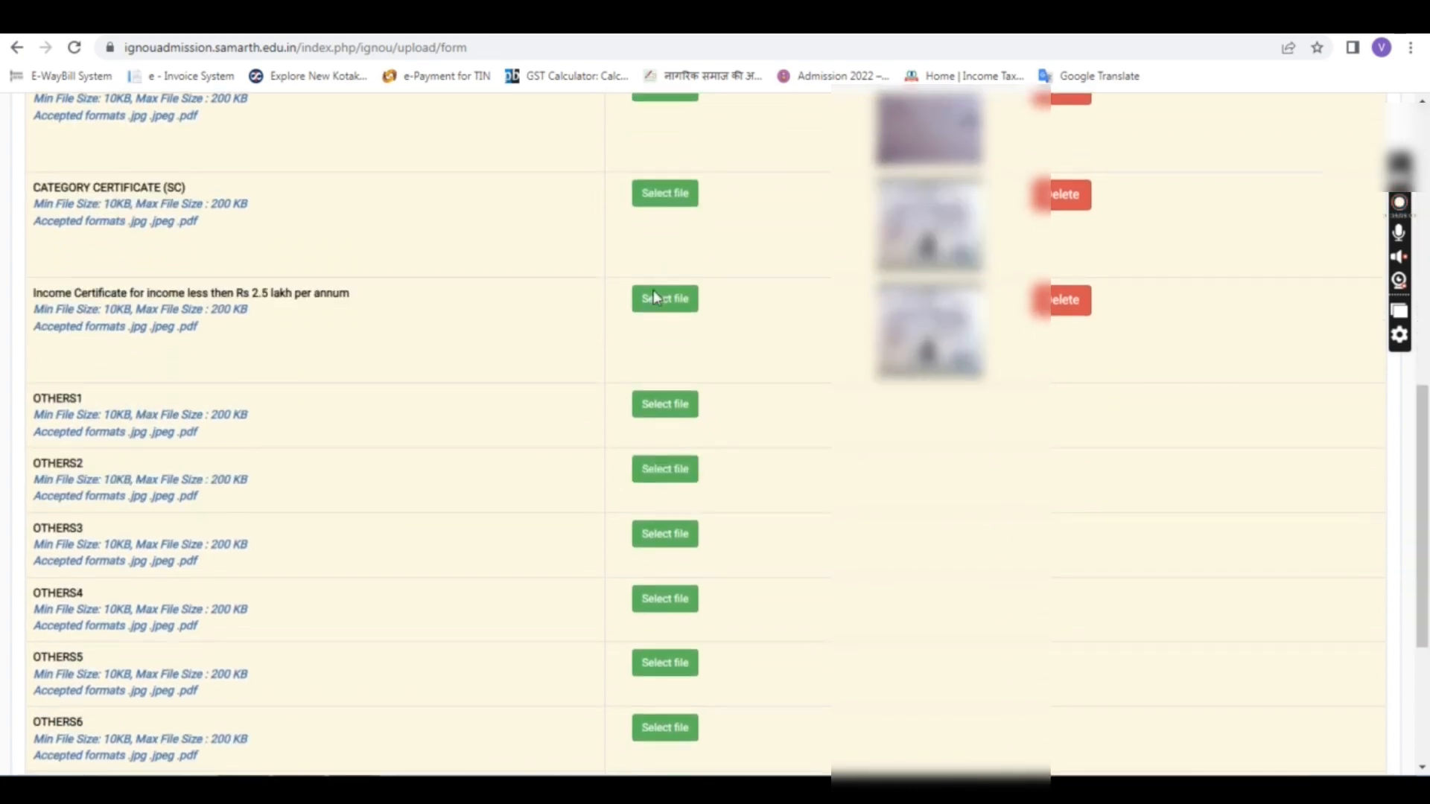
left_click_drag(52, 394, 90, 402)
left_click(174, 382)
left_click(663, 405)
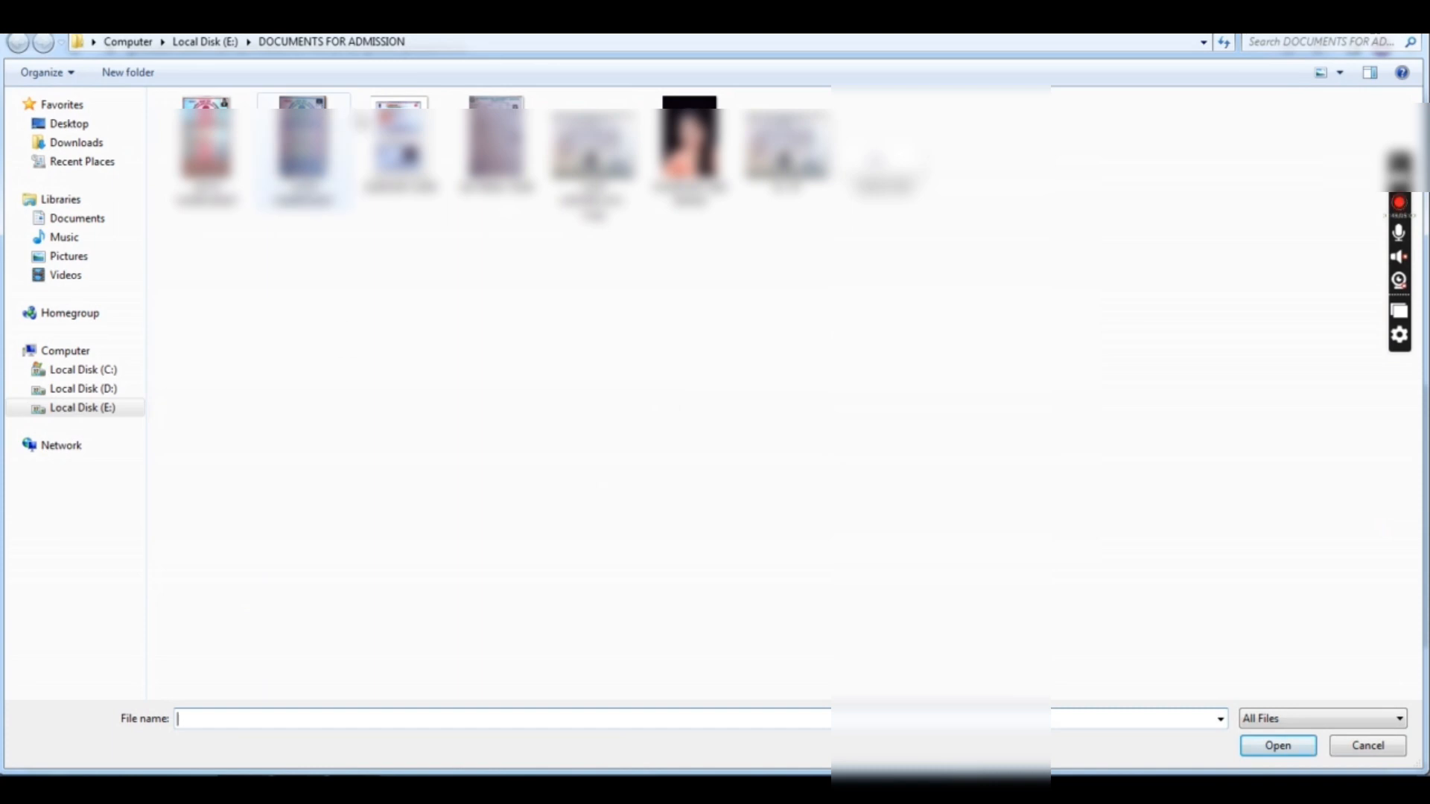
left_click(362, 120)
left_click(1267, 746)
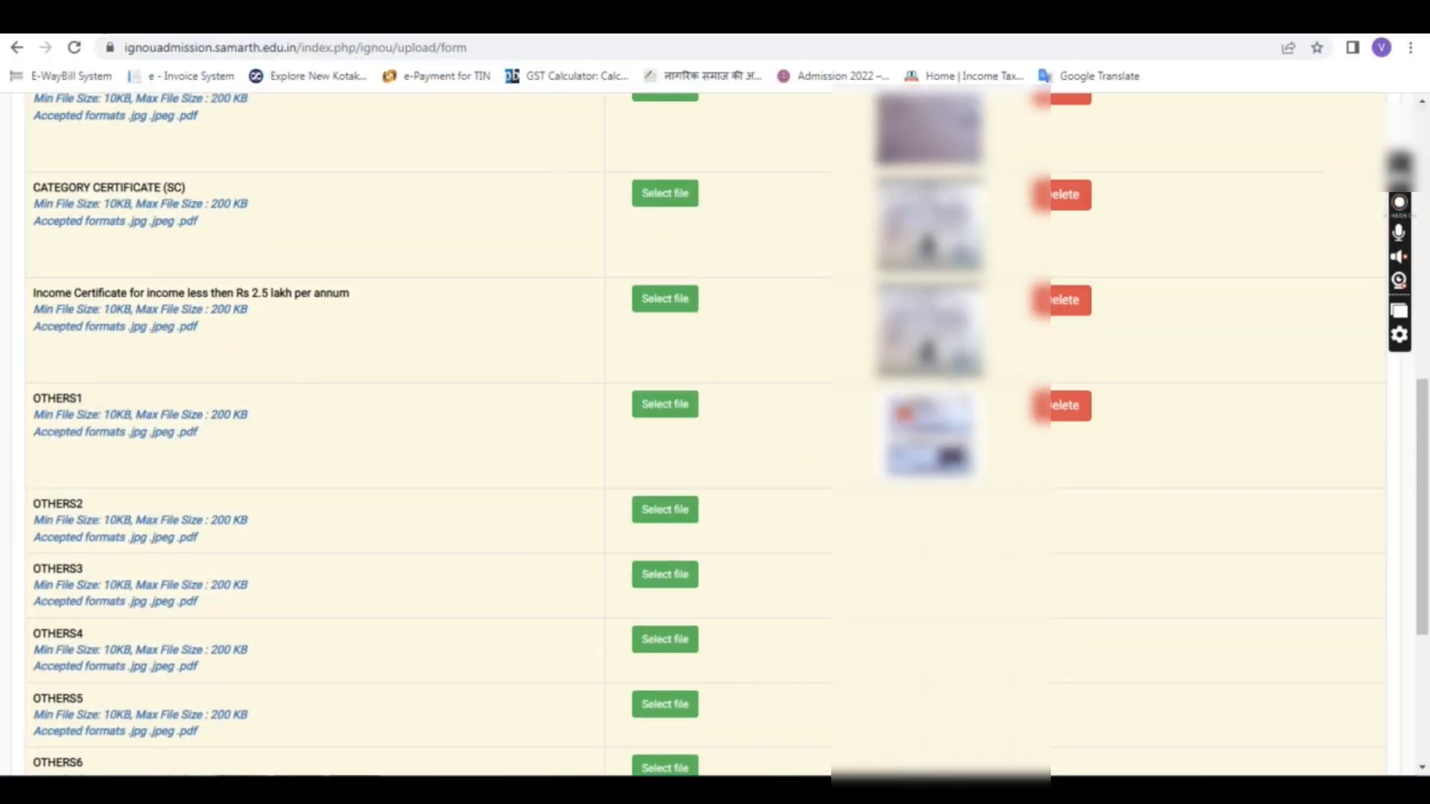
Step: Recheck every document row and move on to the Preview step
scroll(1033, 471, "up", 2)
scroll(1033, 470, "up", 8)
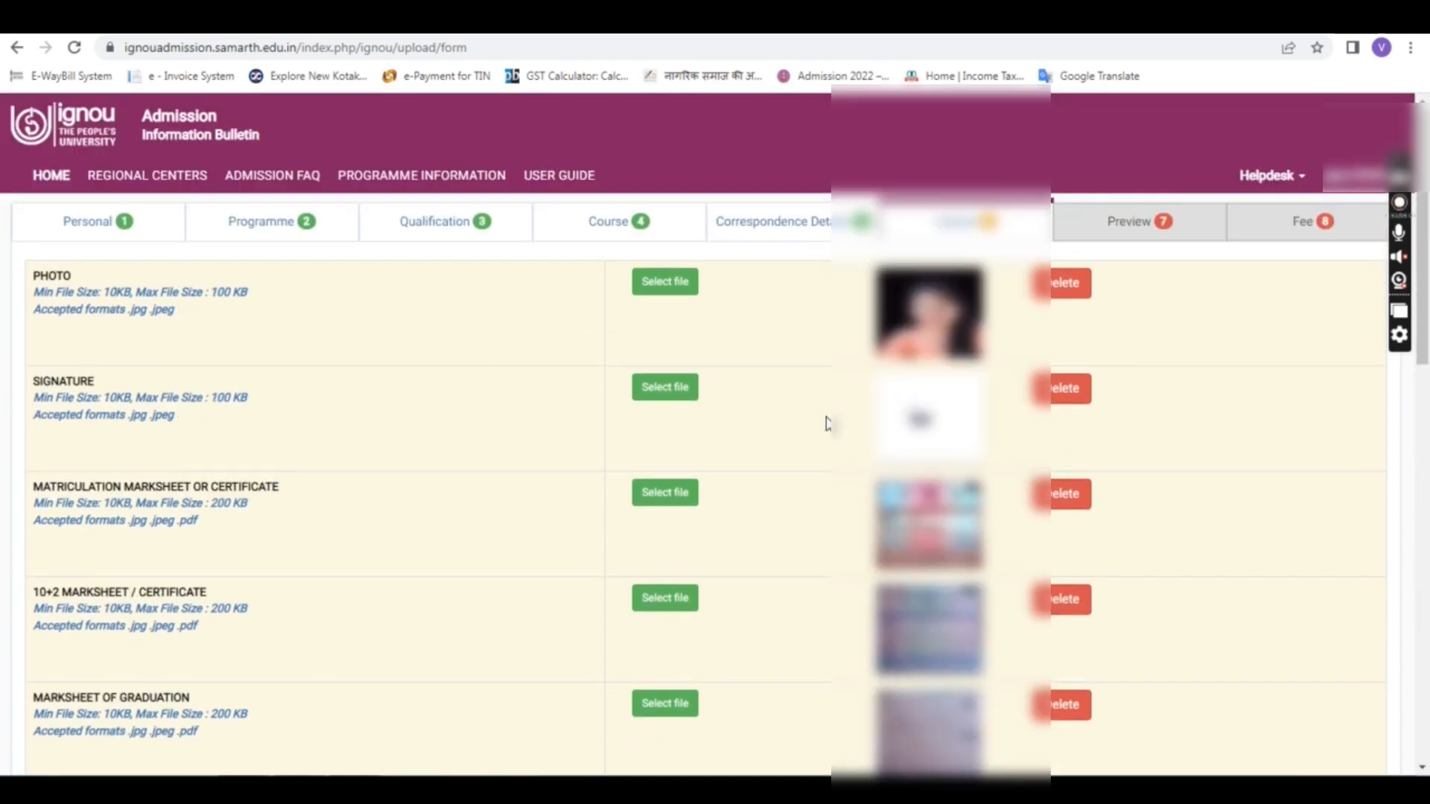
scroll(894, 418, "down", 4)
scroll(894, 419, "down", 3)
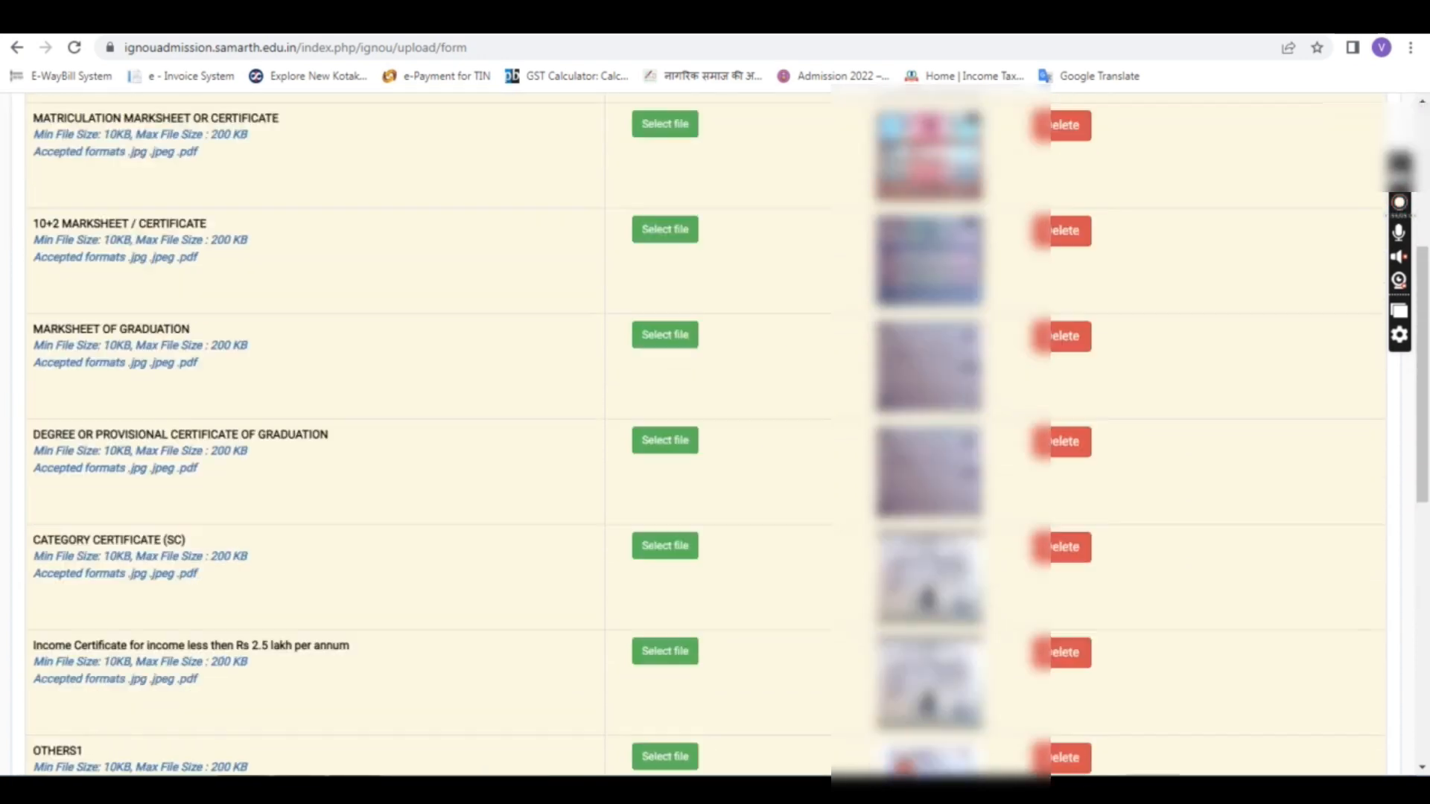
scroll(717, 340, "down", 8)
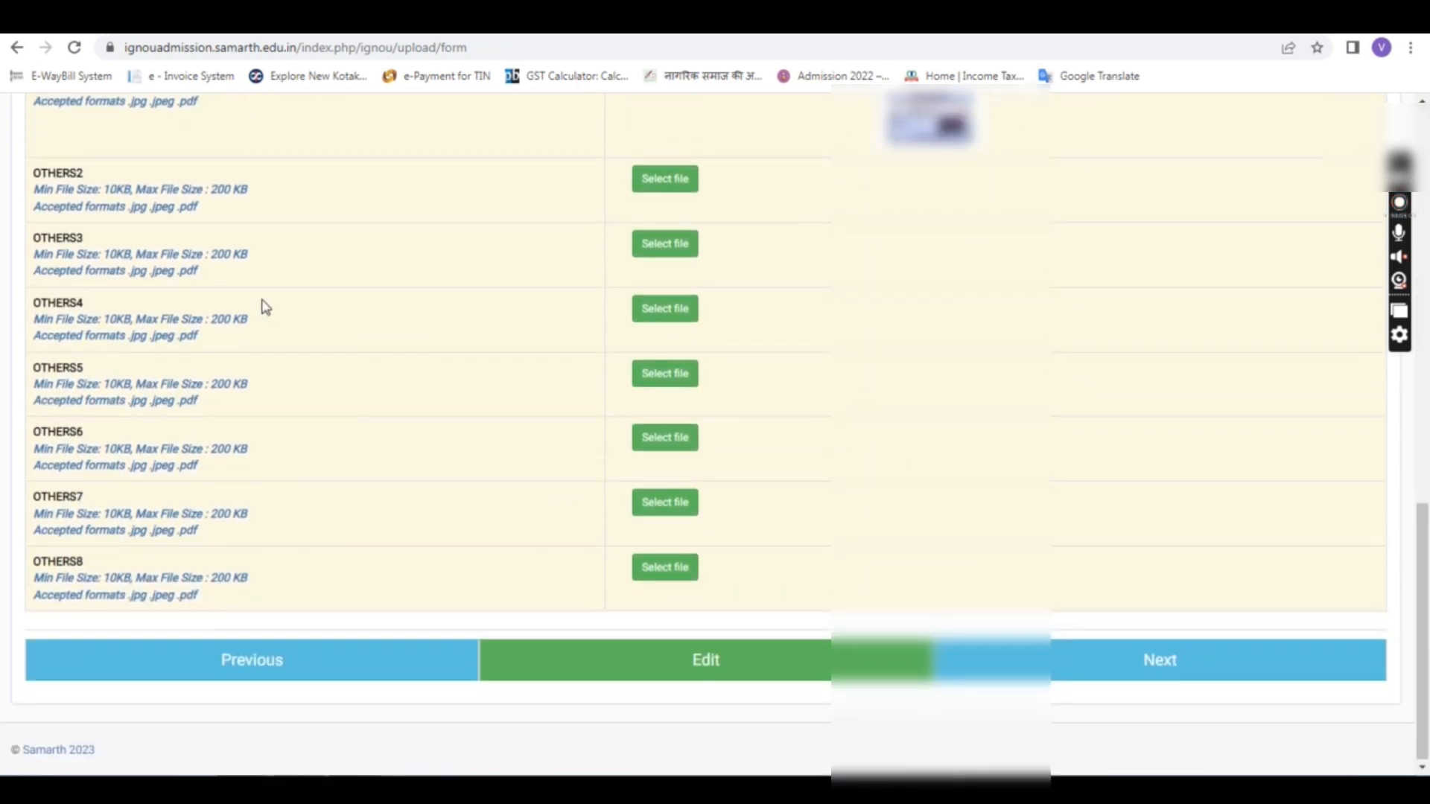
scroll(868, 607, "up", 1)
scroll(868, 607, "down", 1)
left_click(1171, 661)
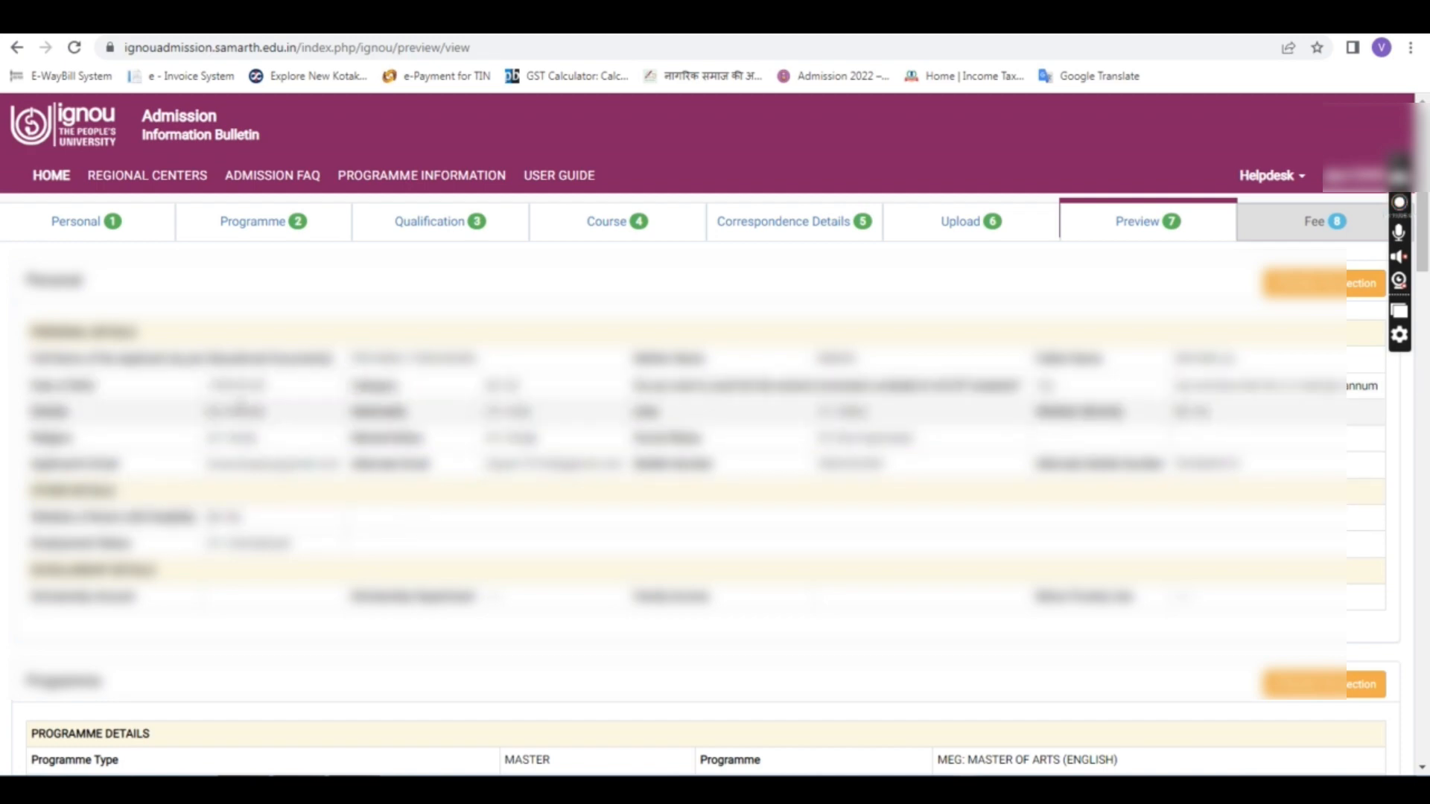
Step: Check the Gender and email values in the personal details
double_click(237, 413)
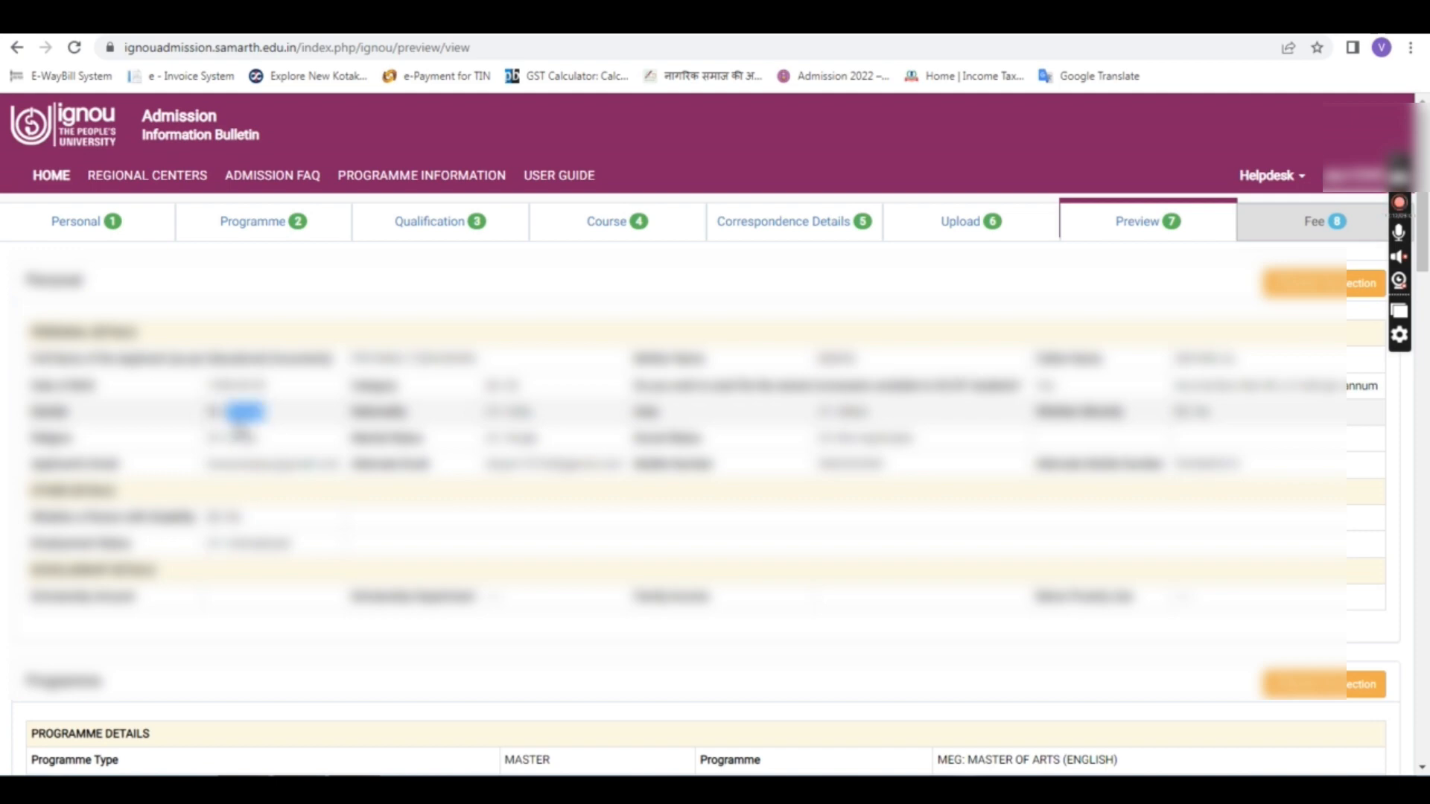
left_click(239, 433)
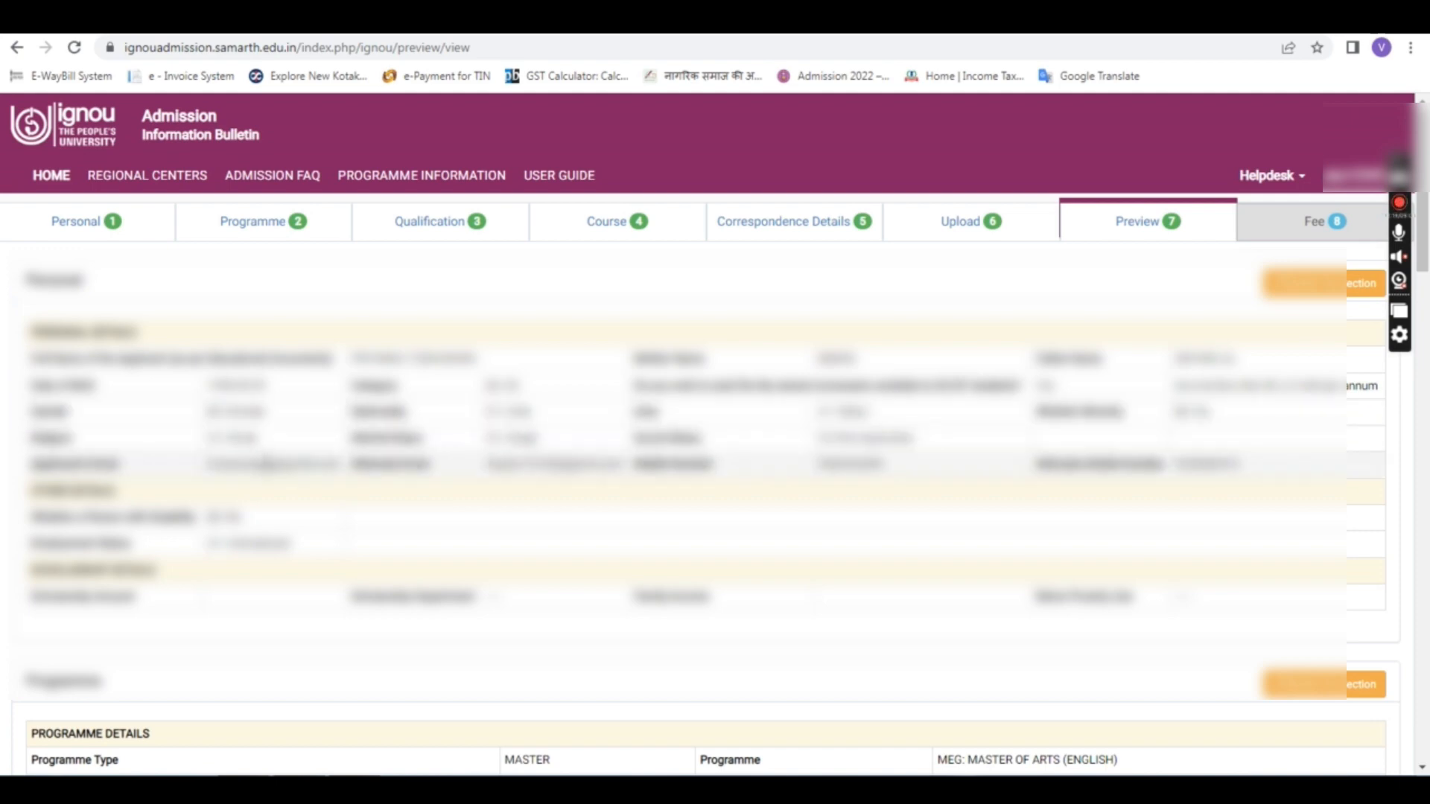
double_click(242, 464)
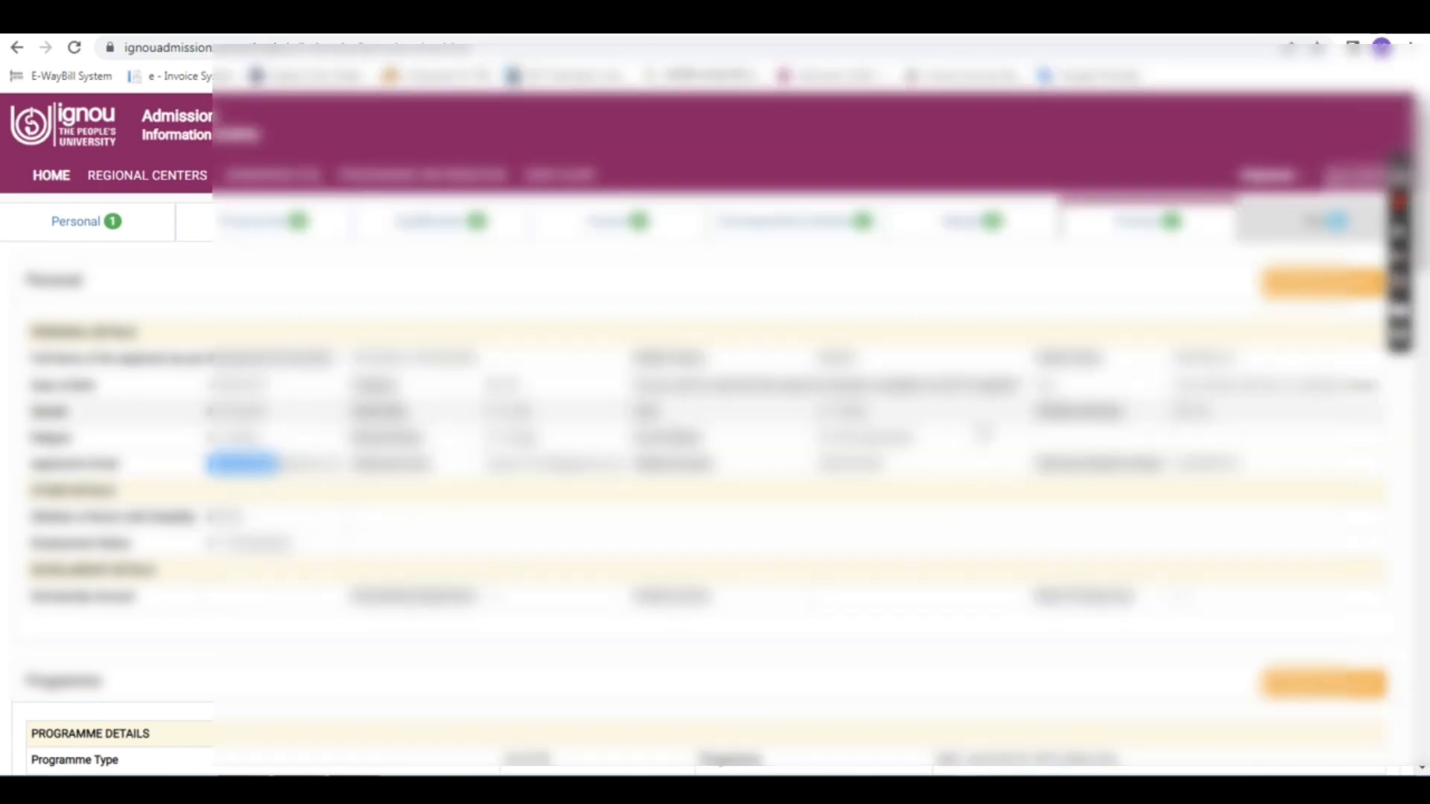
Step: Scroll through the programme, course, correspondence, upload and fee sections
scroll(983, 432, "down", 2)
scroll(983, 432, "down", 2)
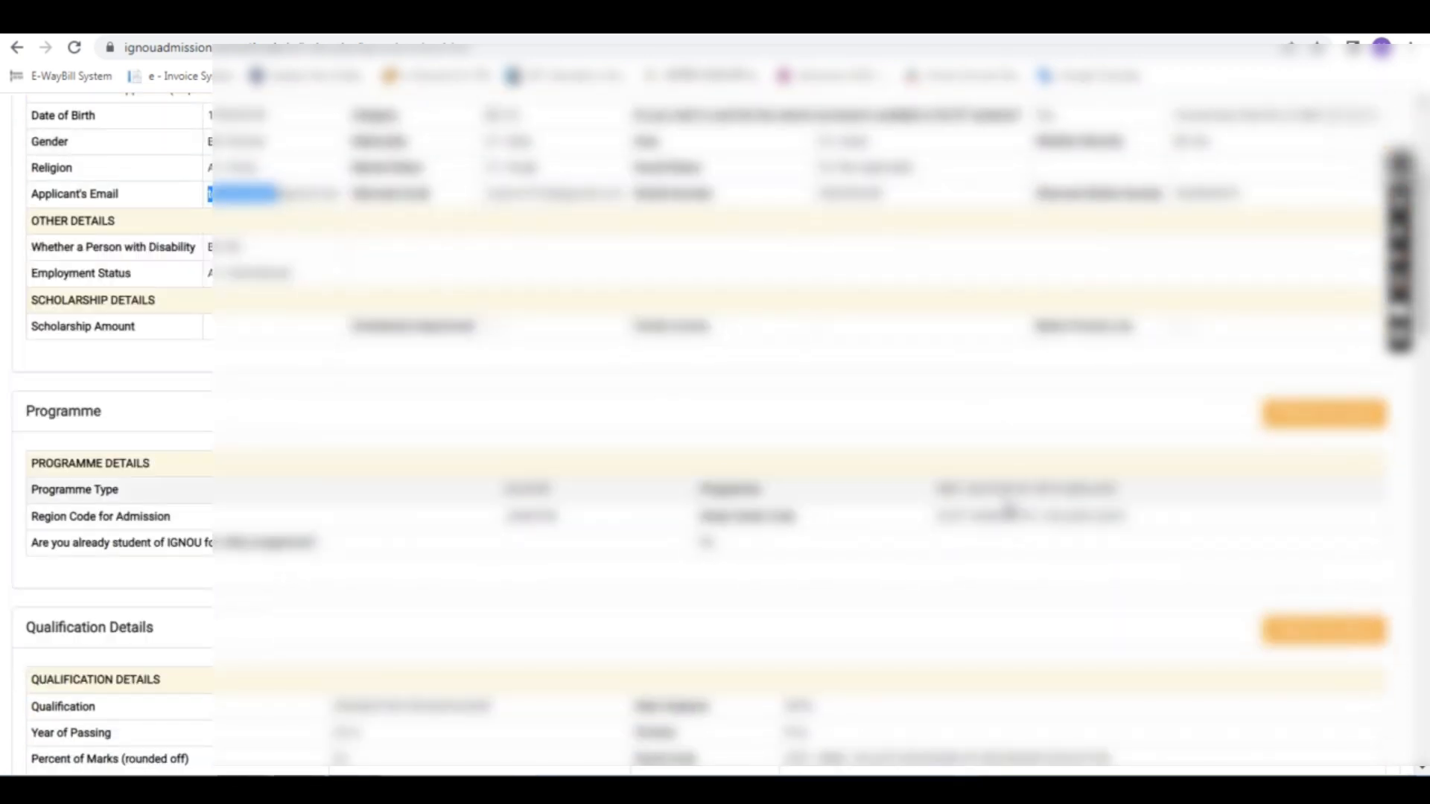
scroll(799, 435, "down", 3)
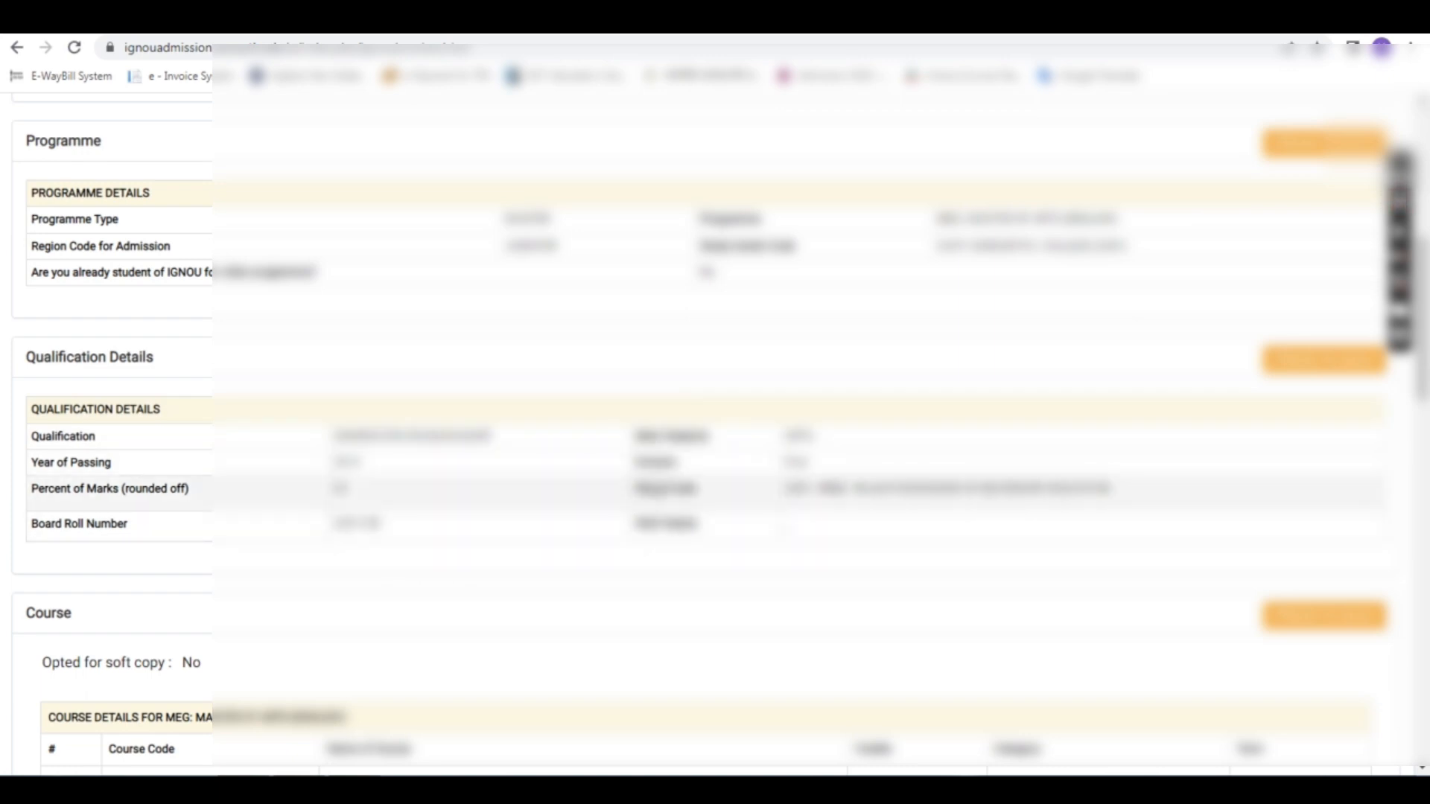
scroll(447, 447, "down", 1)
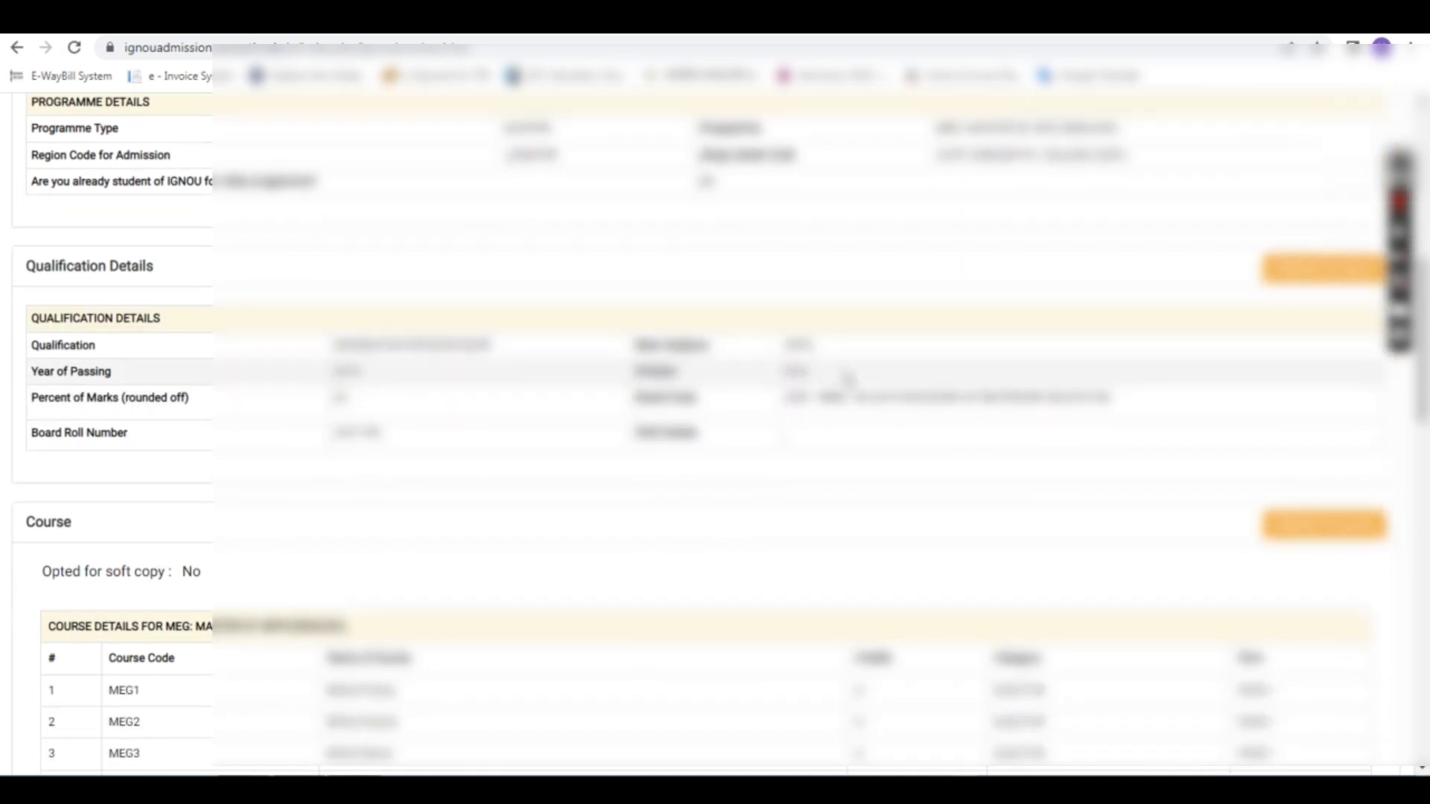
scroll(572, 413, "down", 2)
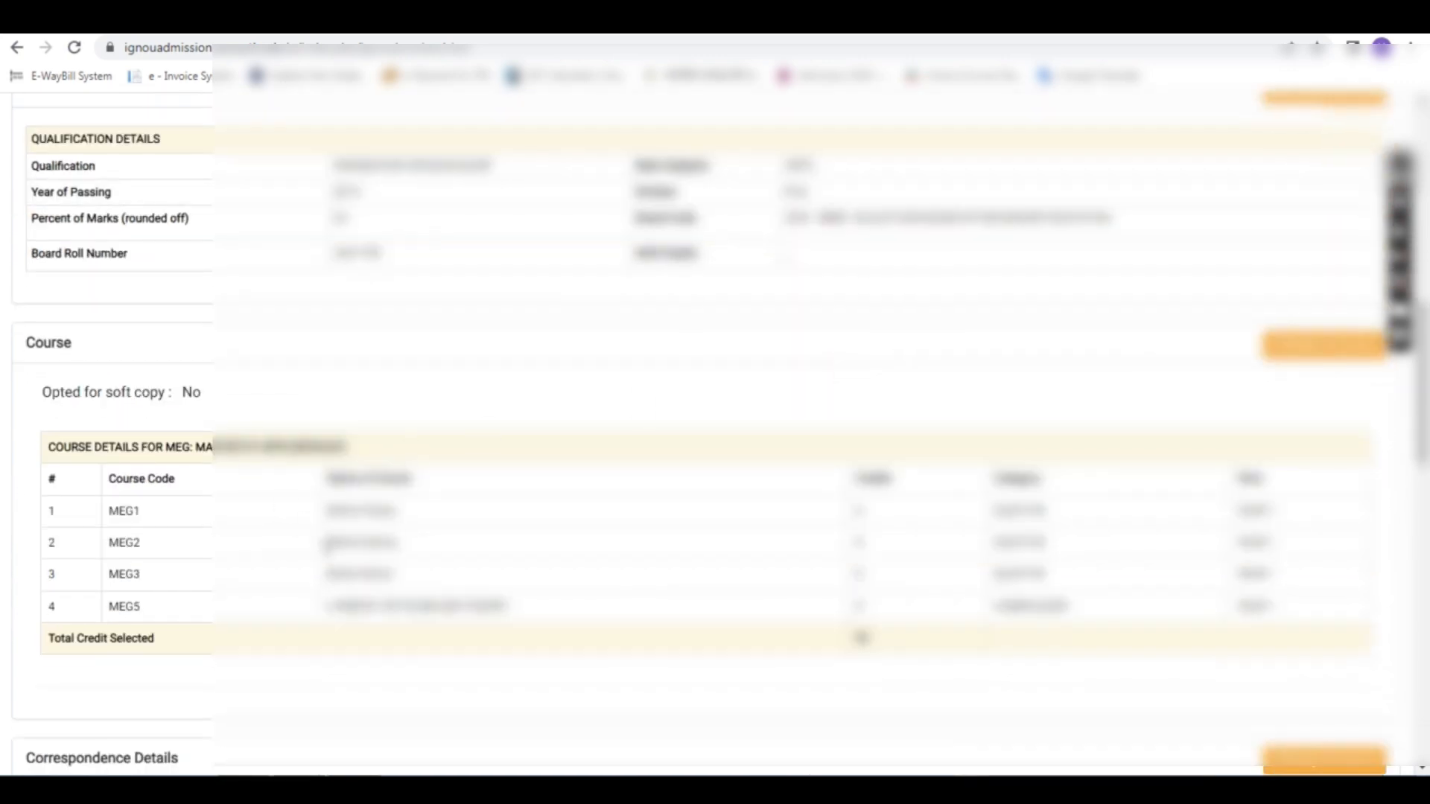
scroll(898, 610, "down", 3)
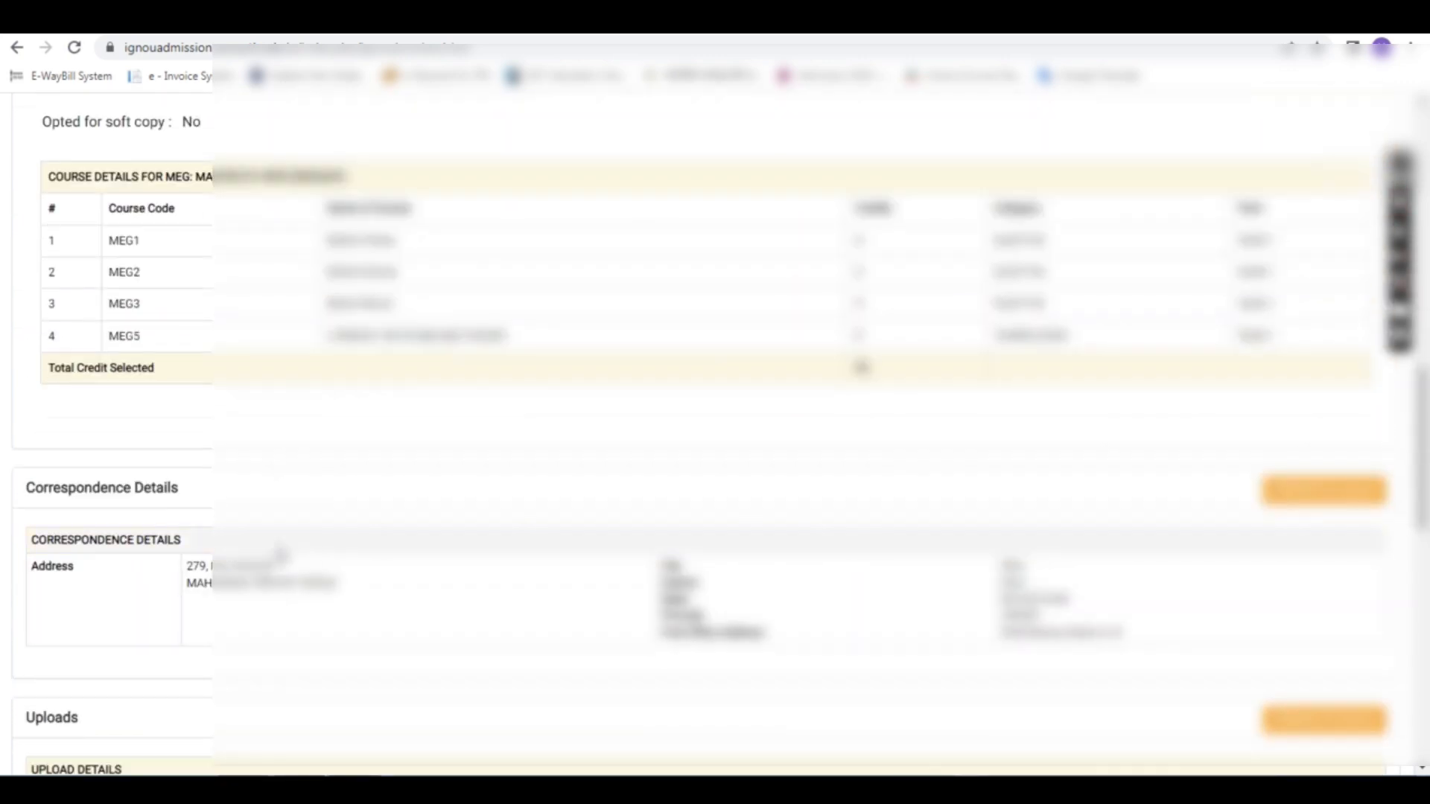
scroll(551, 566, "down", 2)
scroll(624, 540, "down", 1)
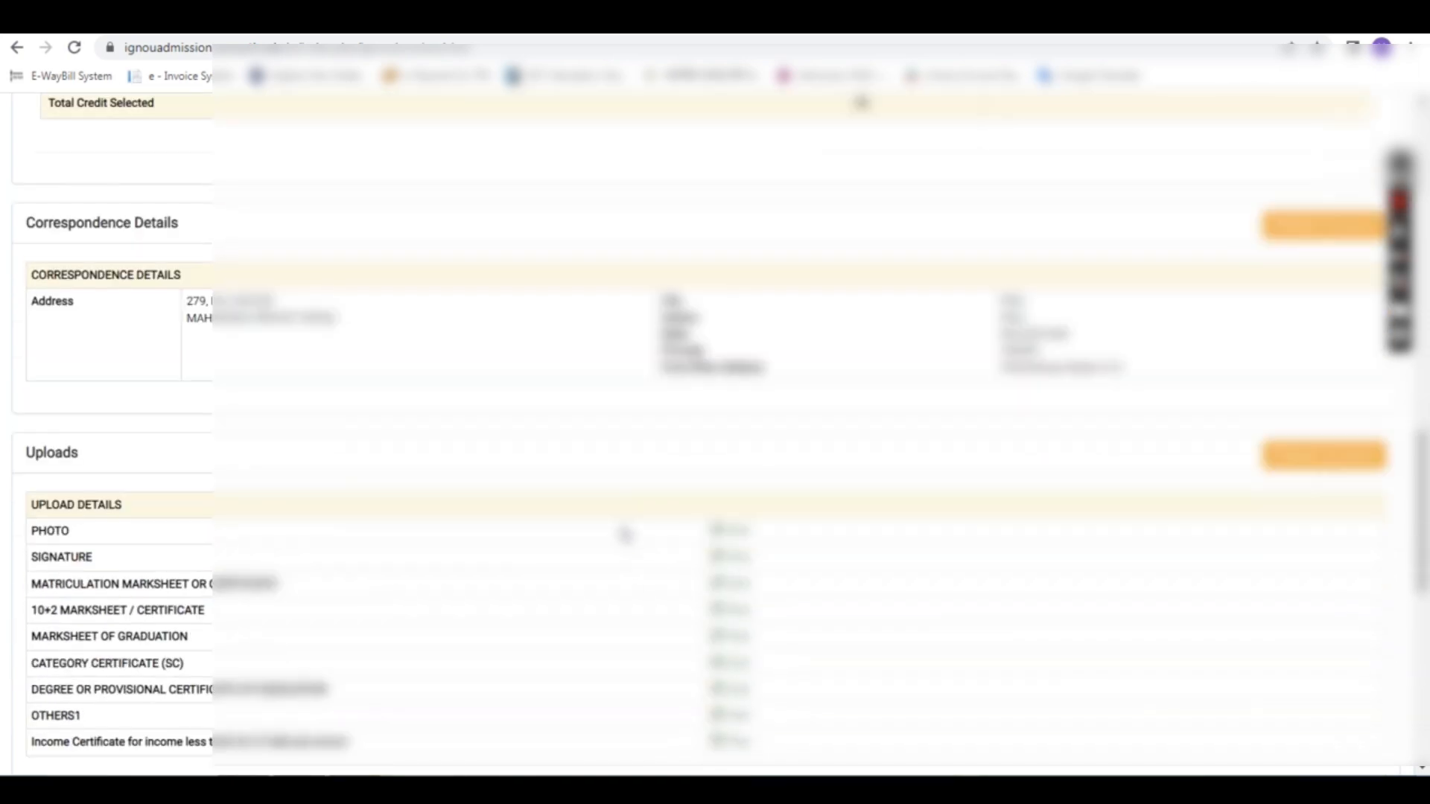
scroll(718, 345, "down", 2)
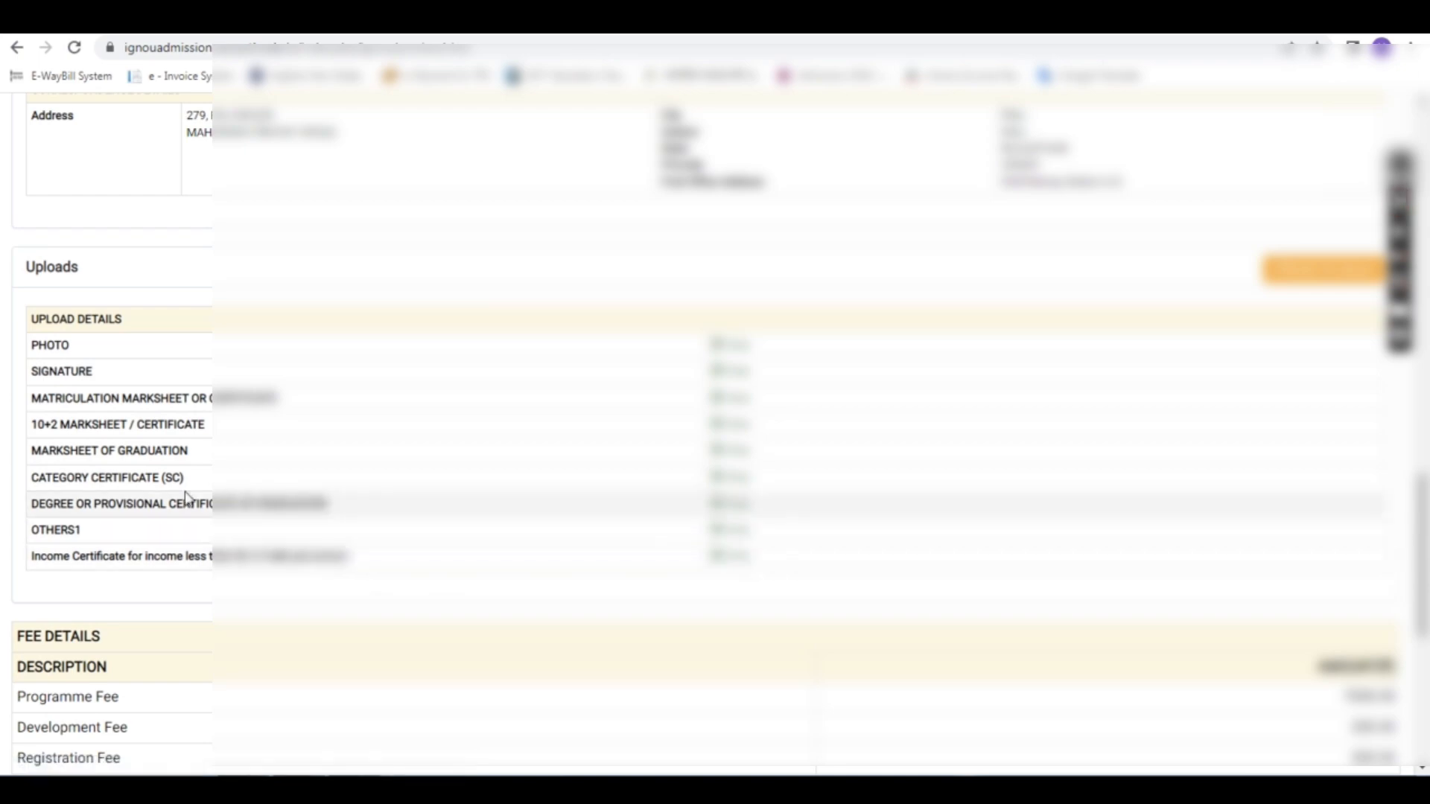
scroll(444, 516, "down", 1)
scroll(444, 516, "down", 1)
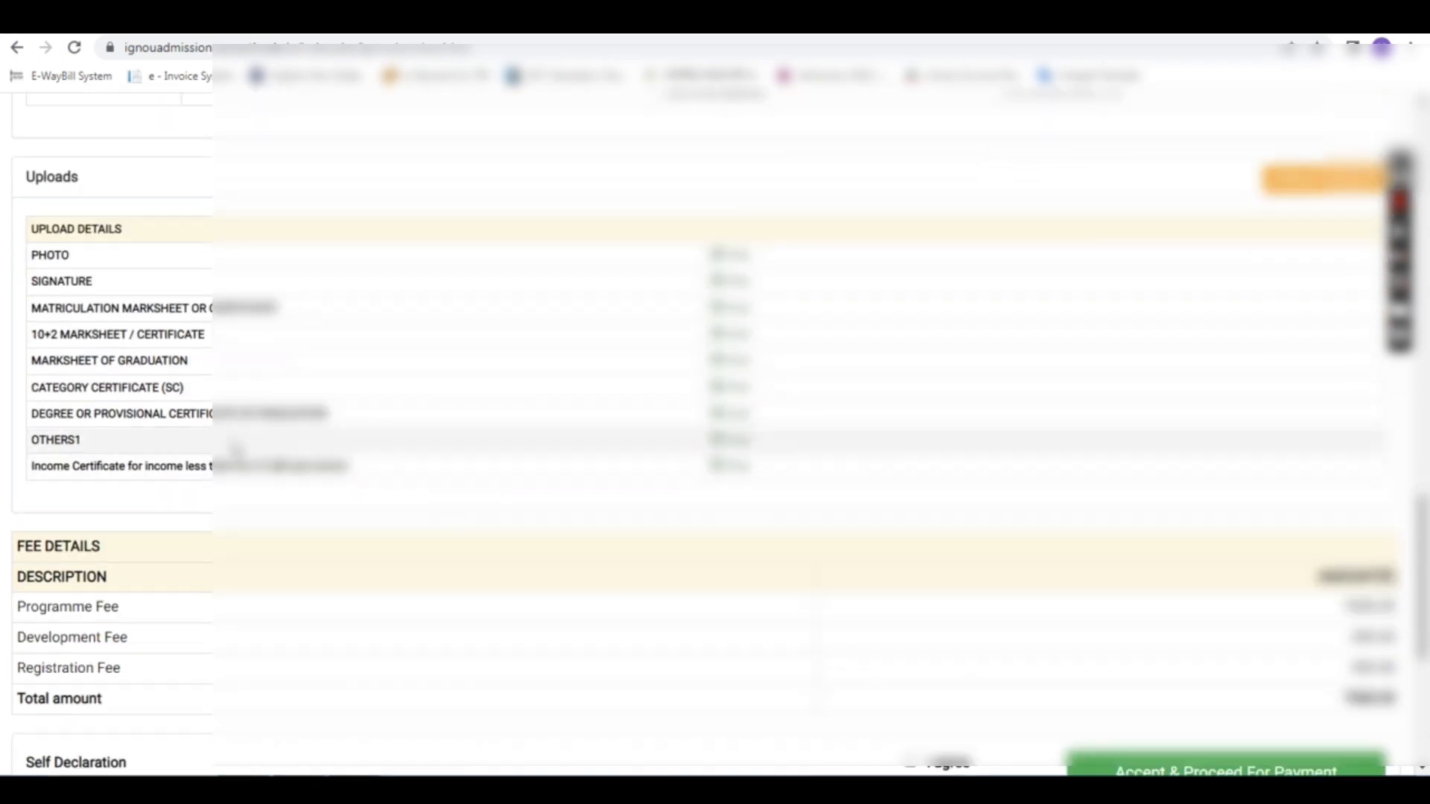
scroll(942, 451, "down", 1)
scroll(942, 451, "down", 2)
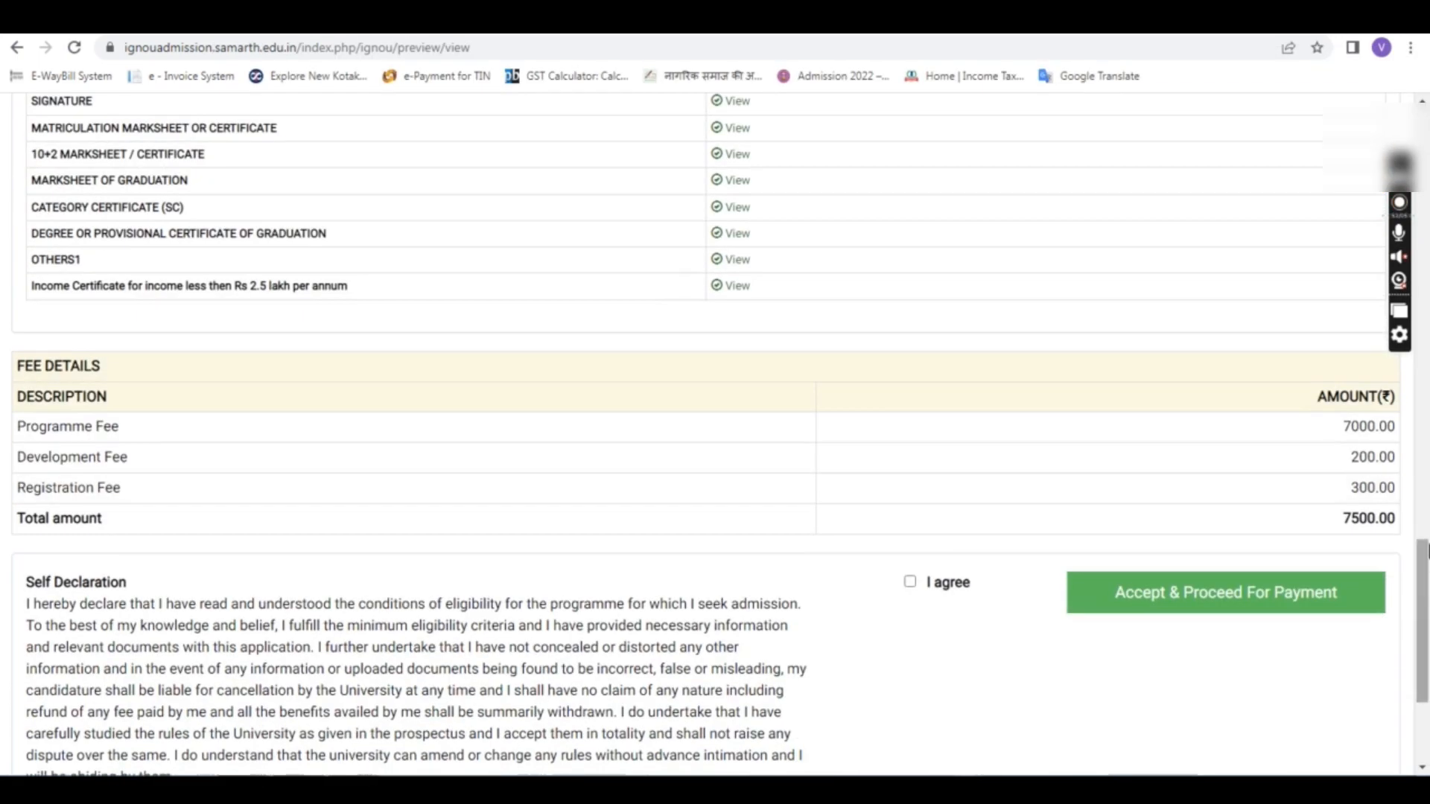
Step: Check the fee breakdown: Programme, Development and Registration fees totalling 7500.00
double_click(1374, 520)
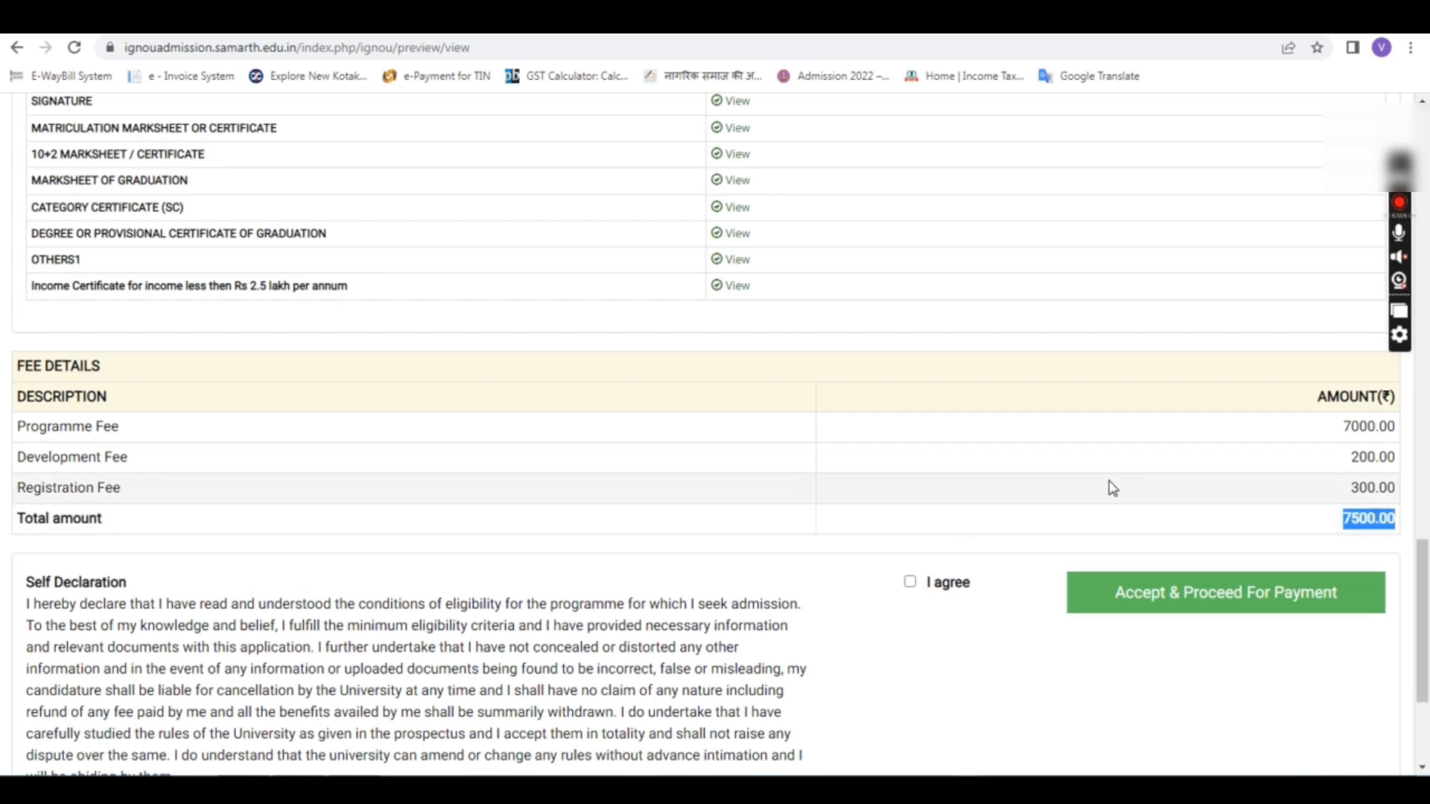
double_click(69, 436)
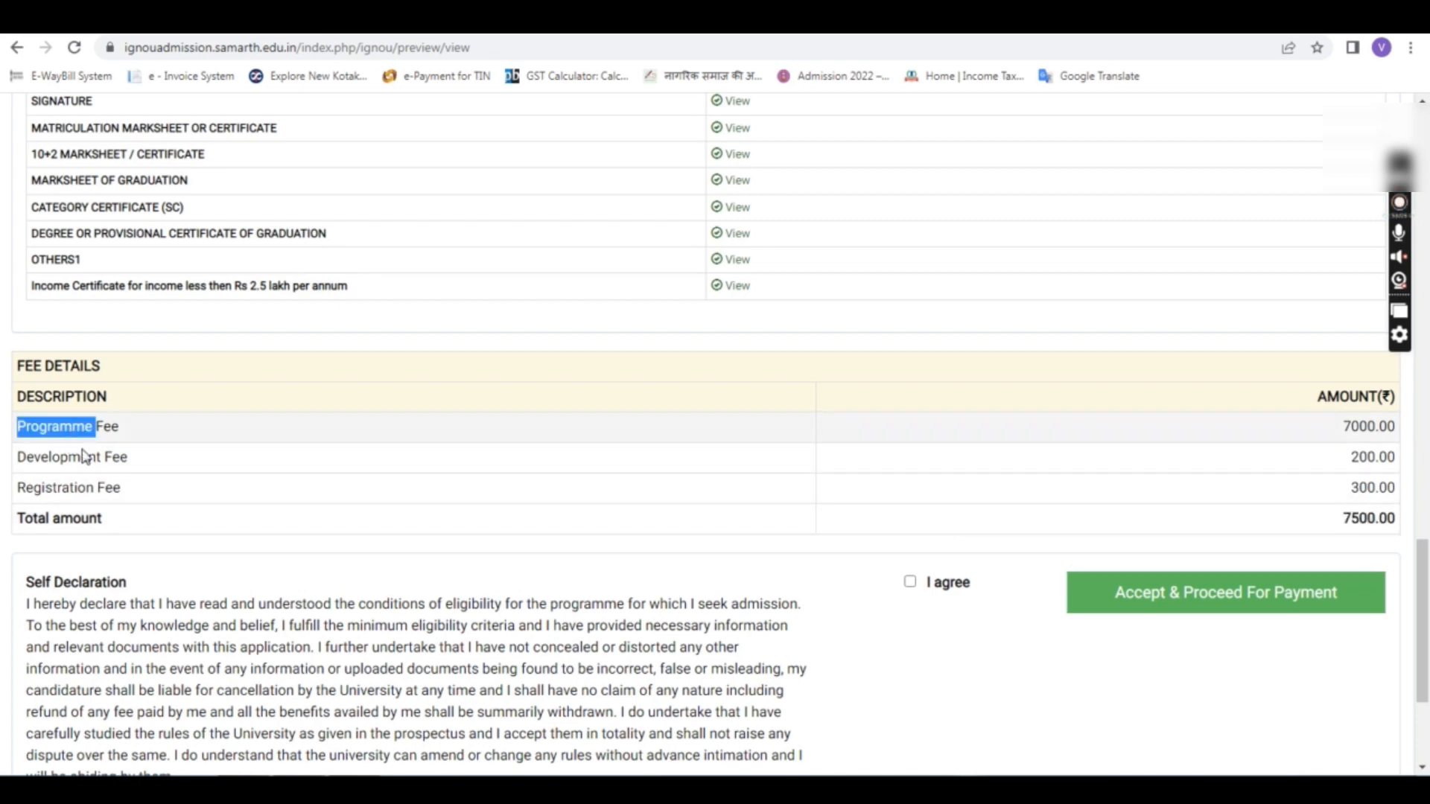
double_click(60, 459)
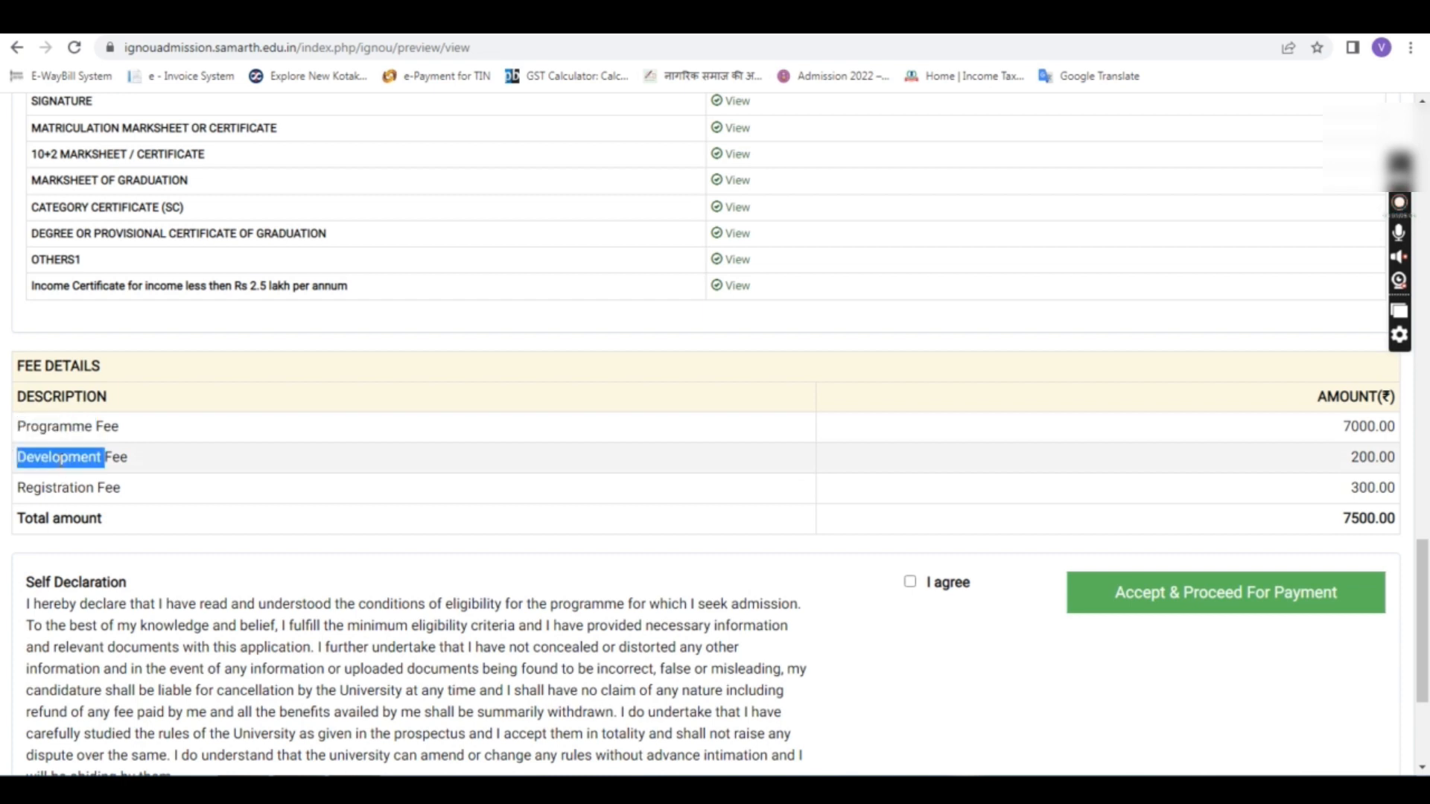
double_click(62, 487)
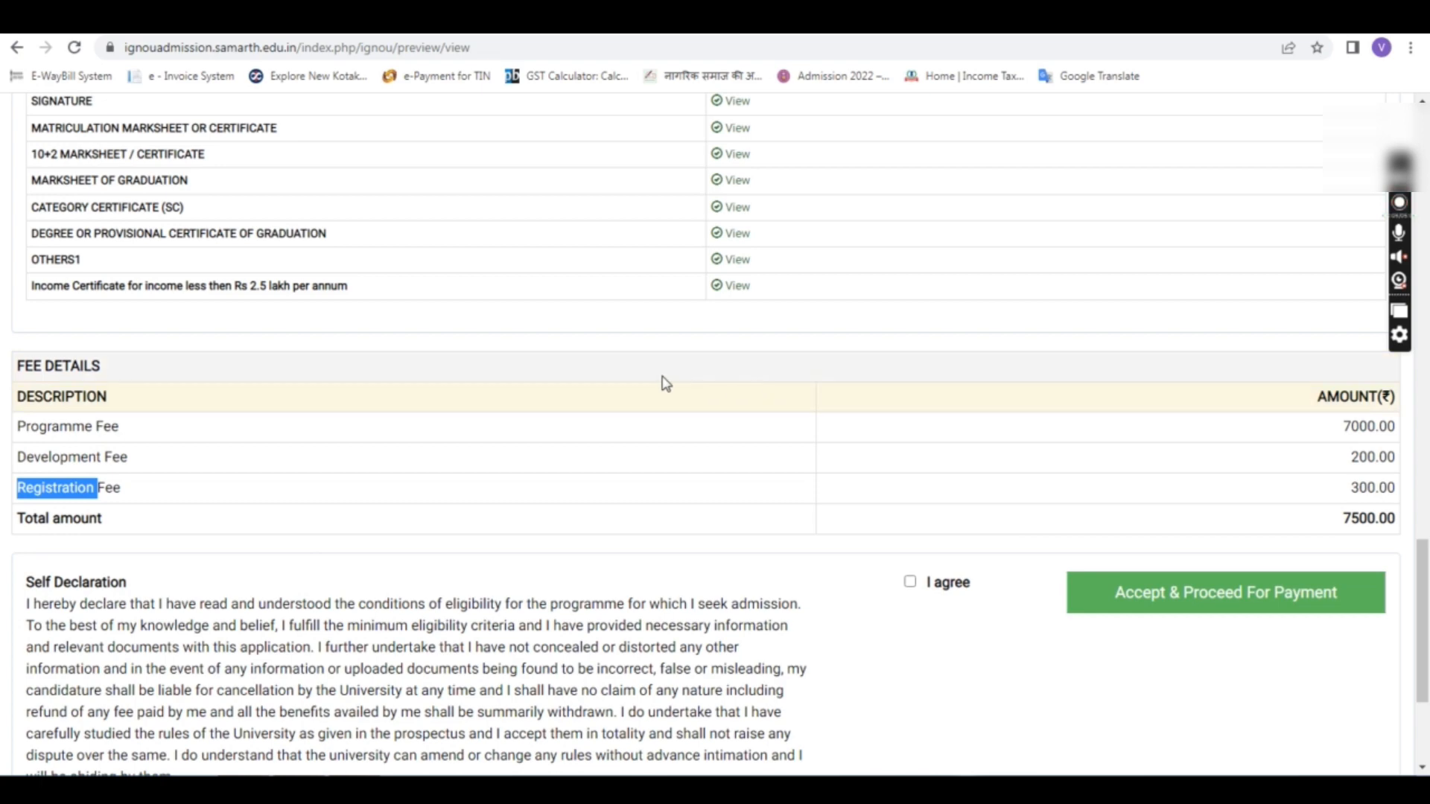
Step: Agree to the self-declaration and confirm Accept & Proceed For Payment
scroll(664, 383, "down", 3)
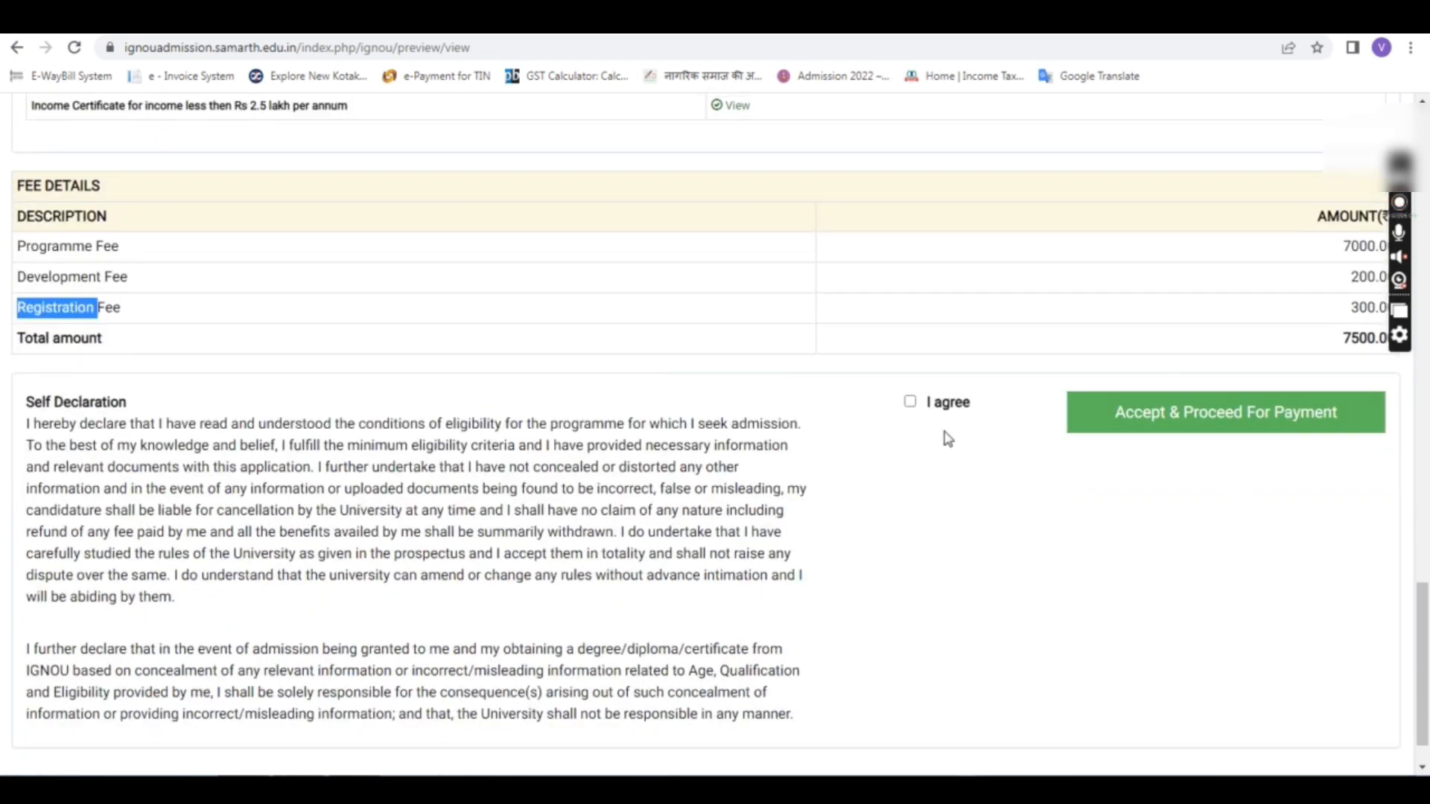
left_click(910, 402)
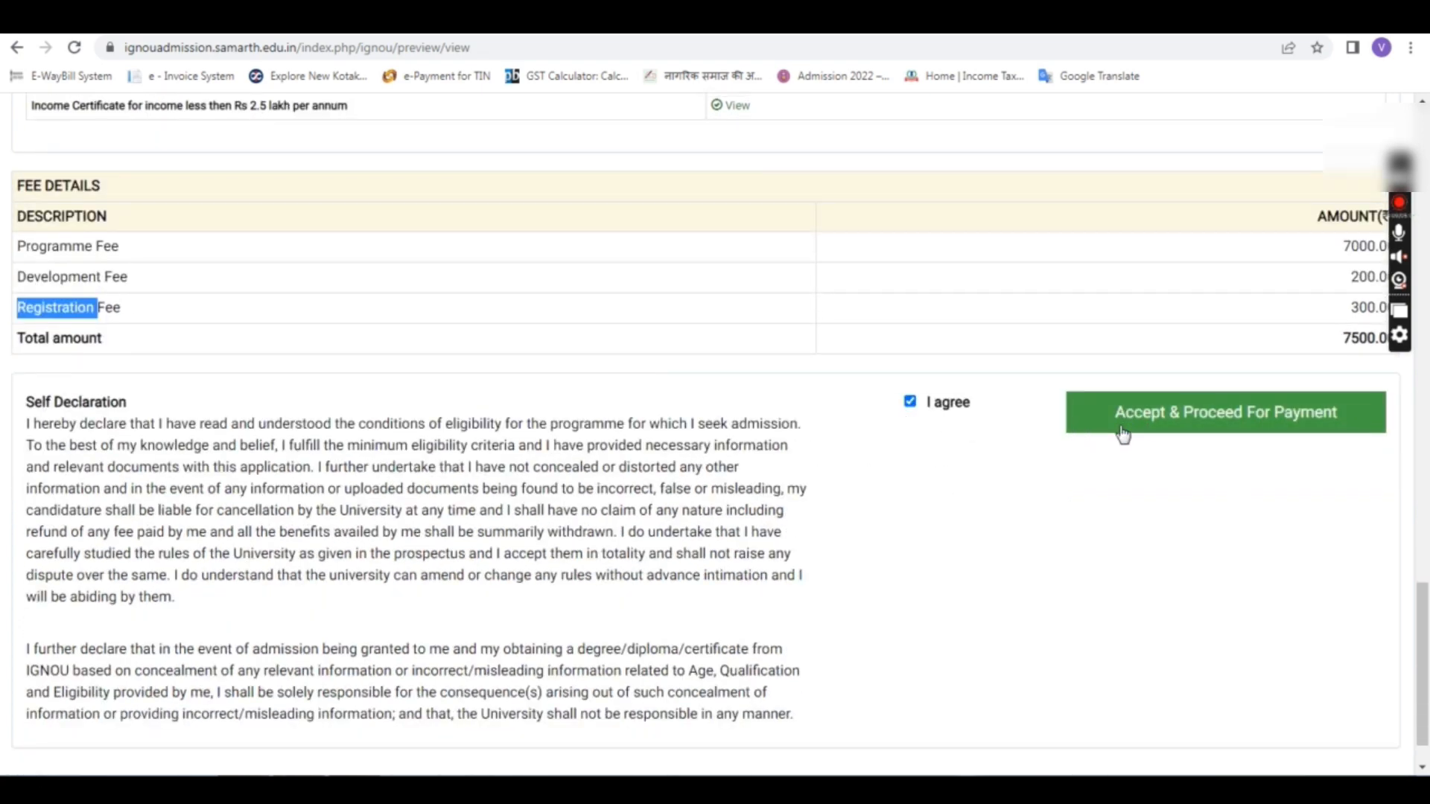
scroll(1206, 462, "up", 2)
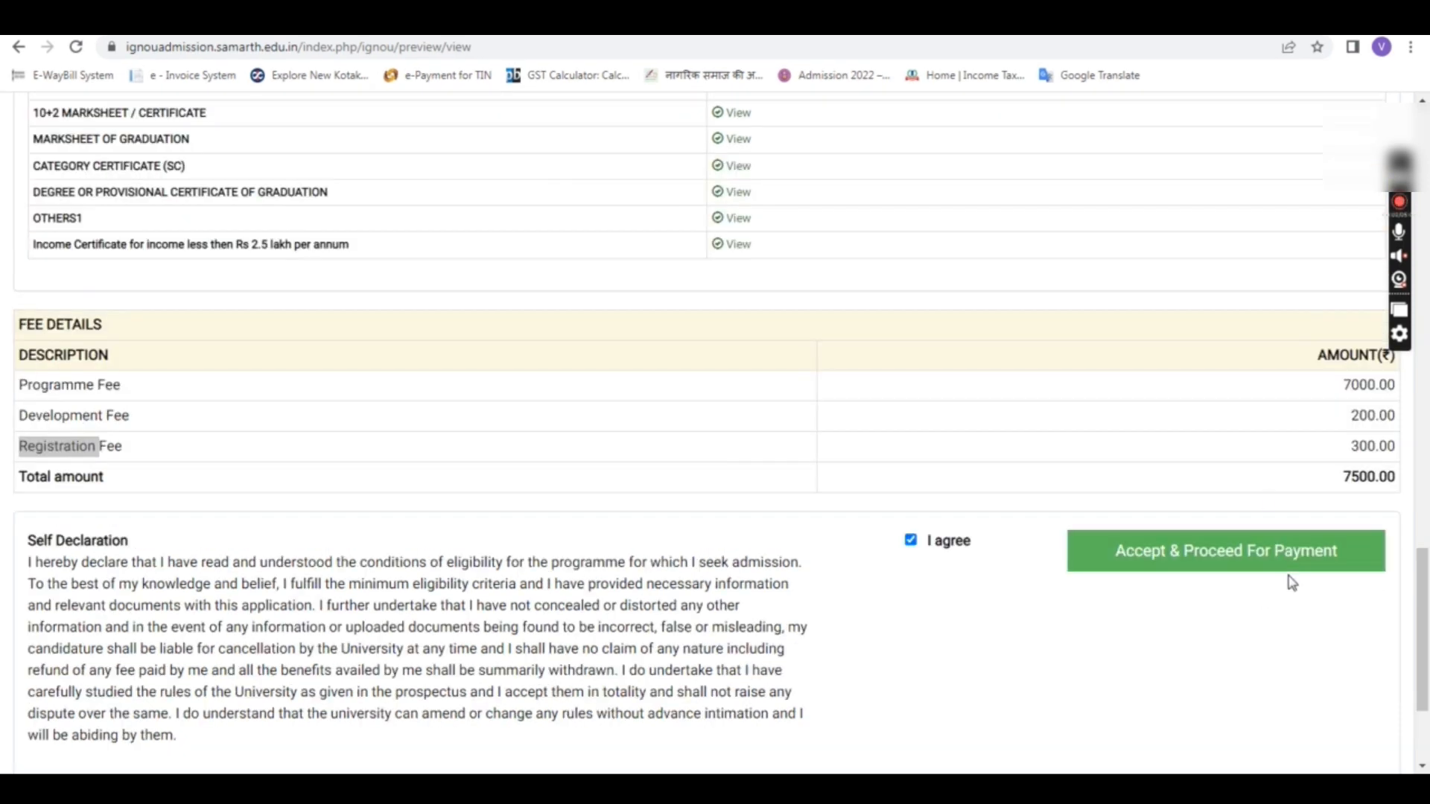
left_click(1208, 565)
left_click(808, 202)
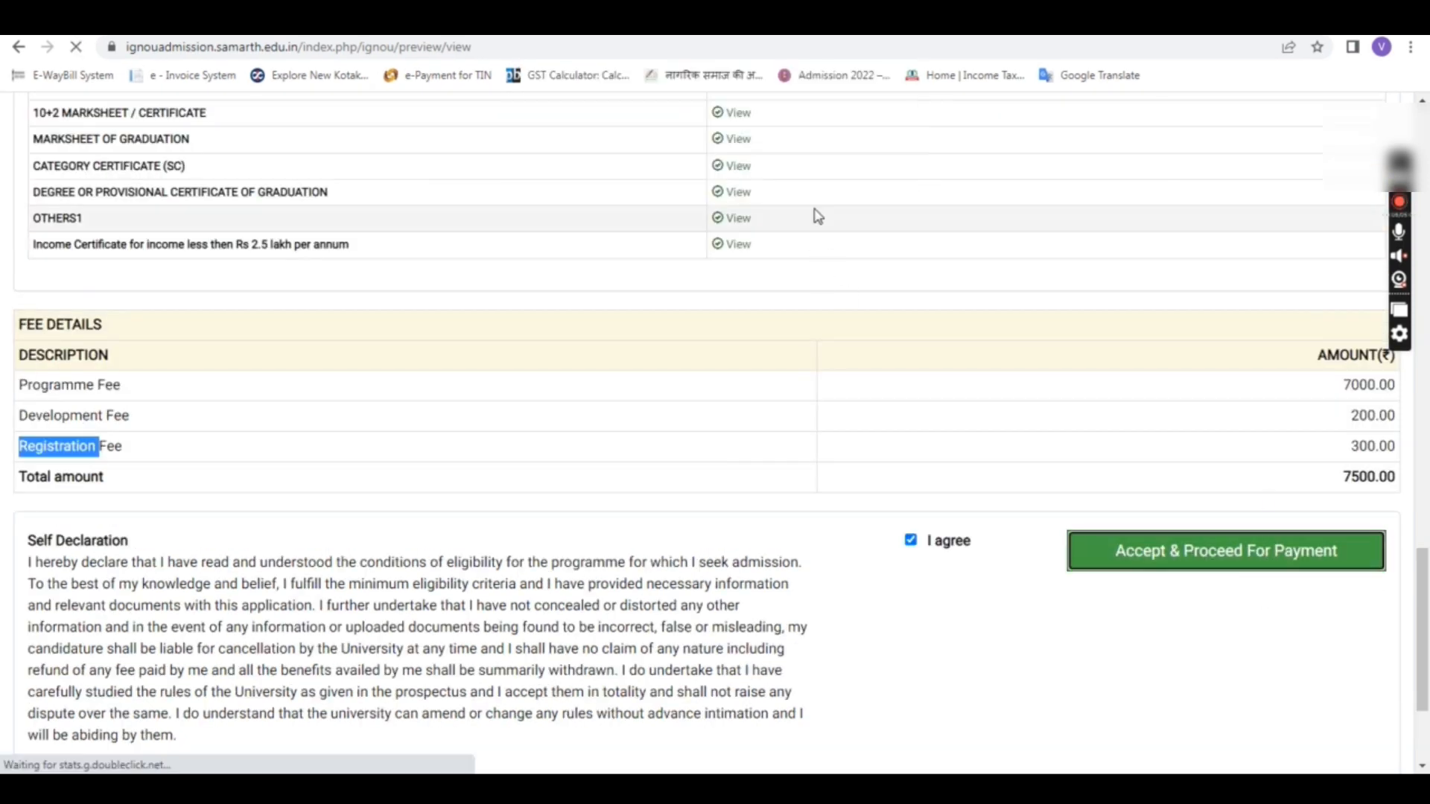
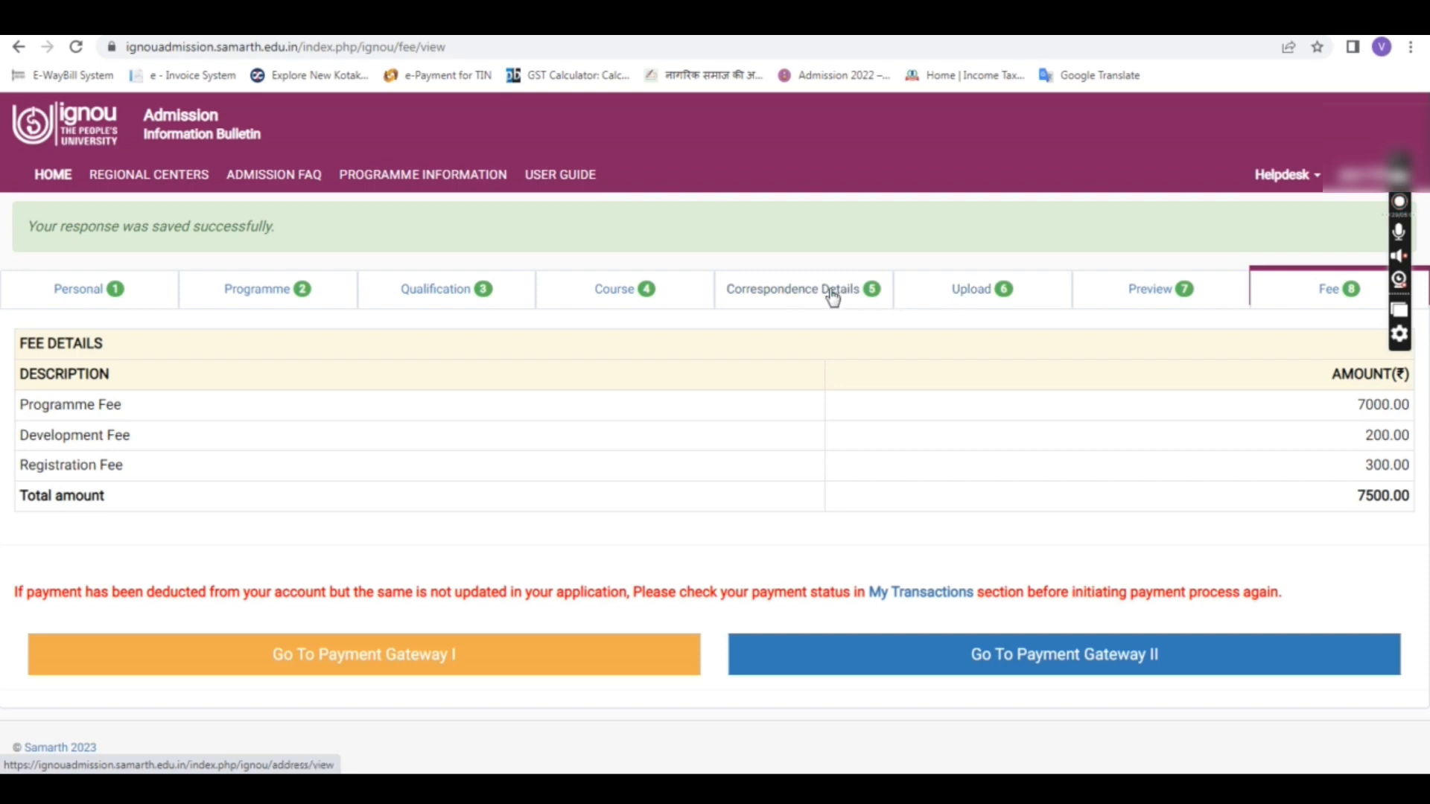
Step: Open the Preview tab to review the full saved application, starting with personal details
left_click(453, 292)
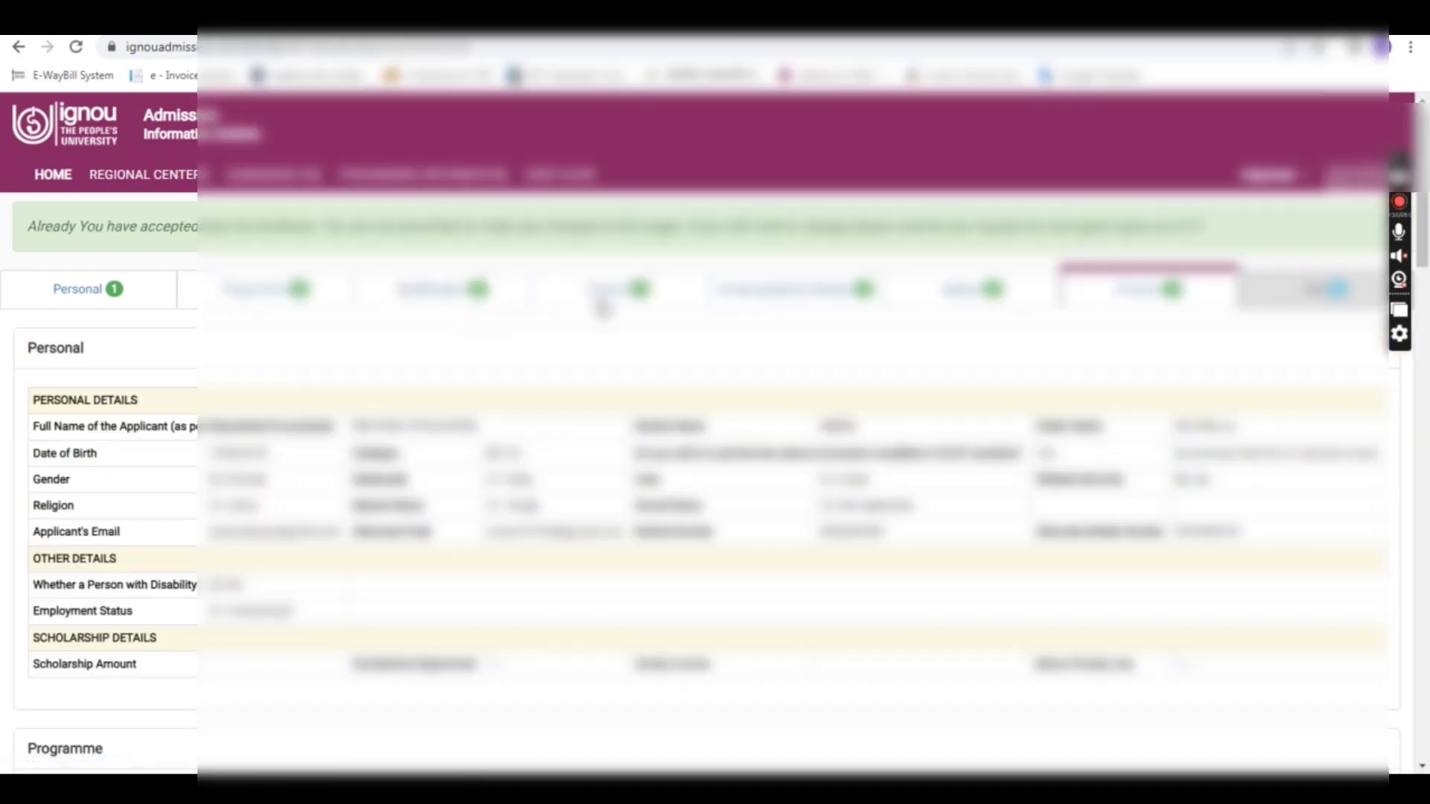
Step: Review the qualification and correspondence sections of the application preview
left_click(622, 294)
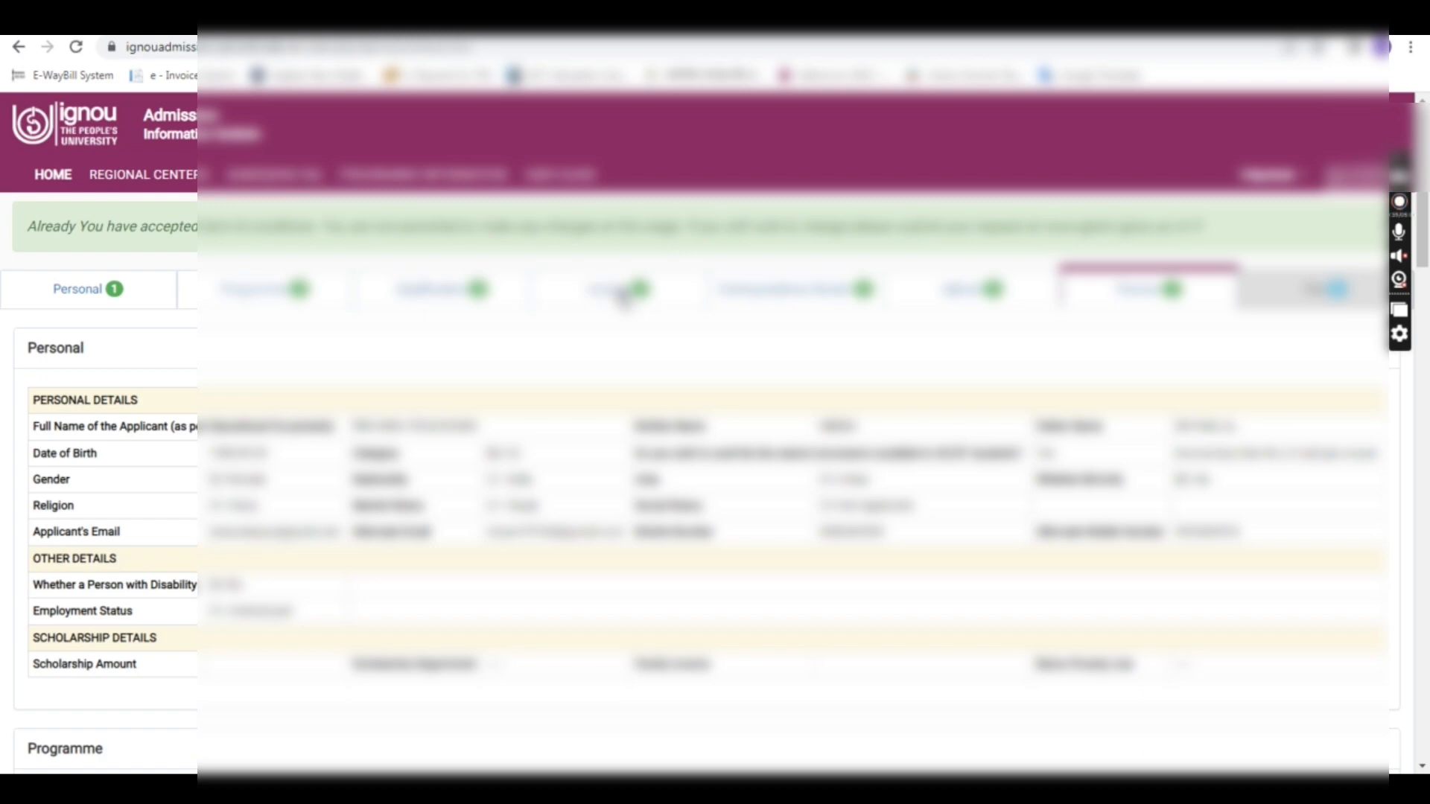
left_click(789, 295)
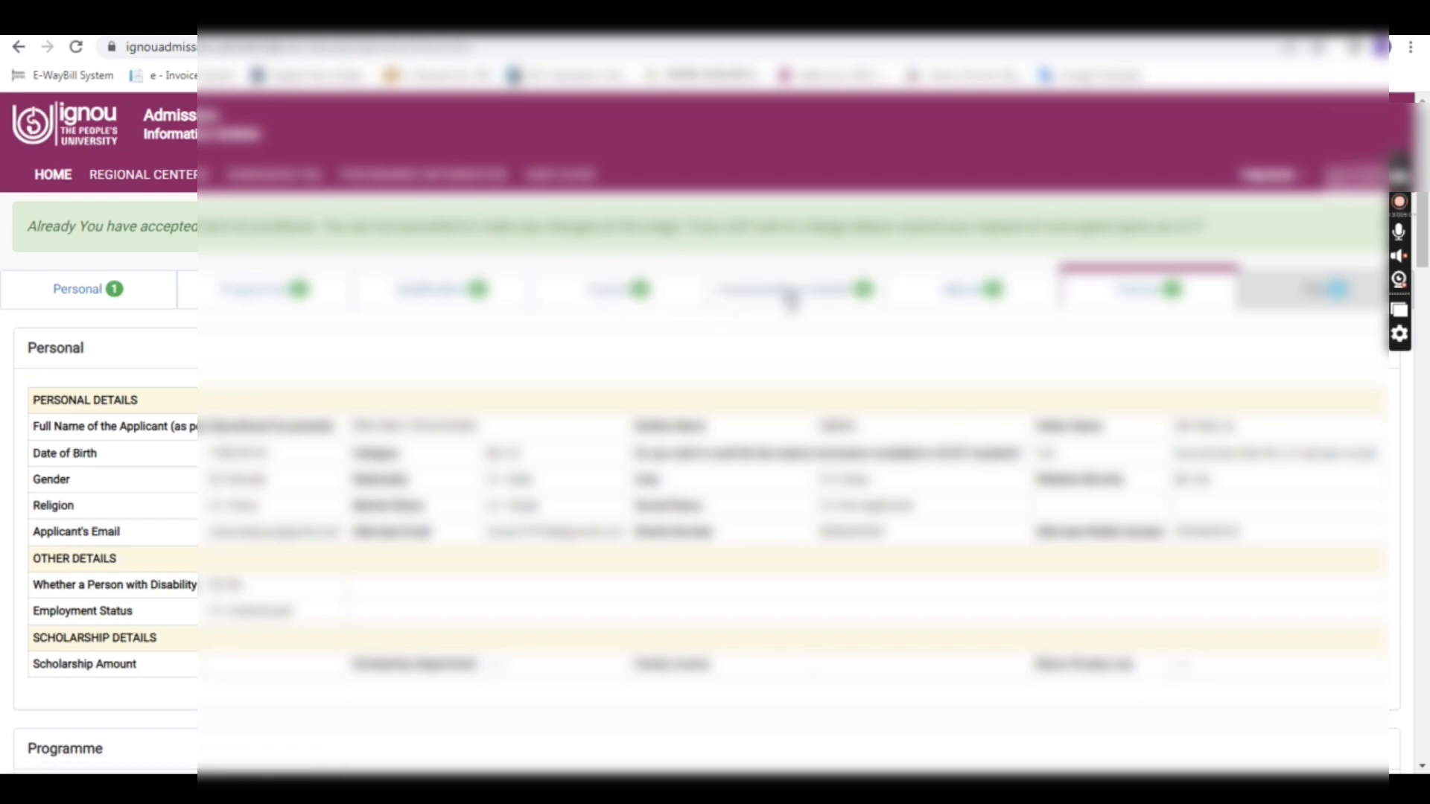
scroll(704, 321, "down", 3)
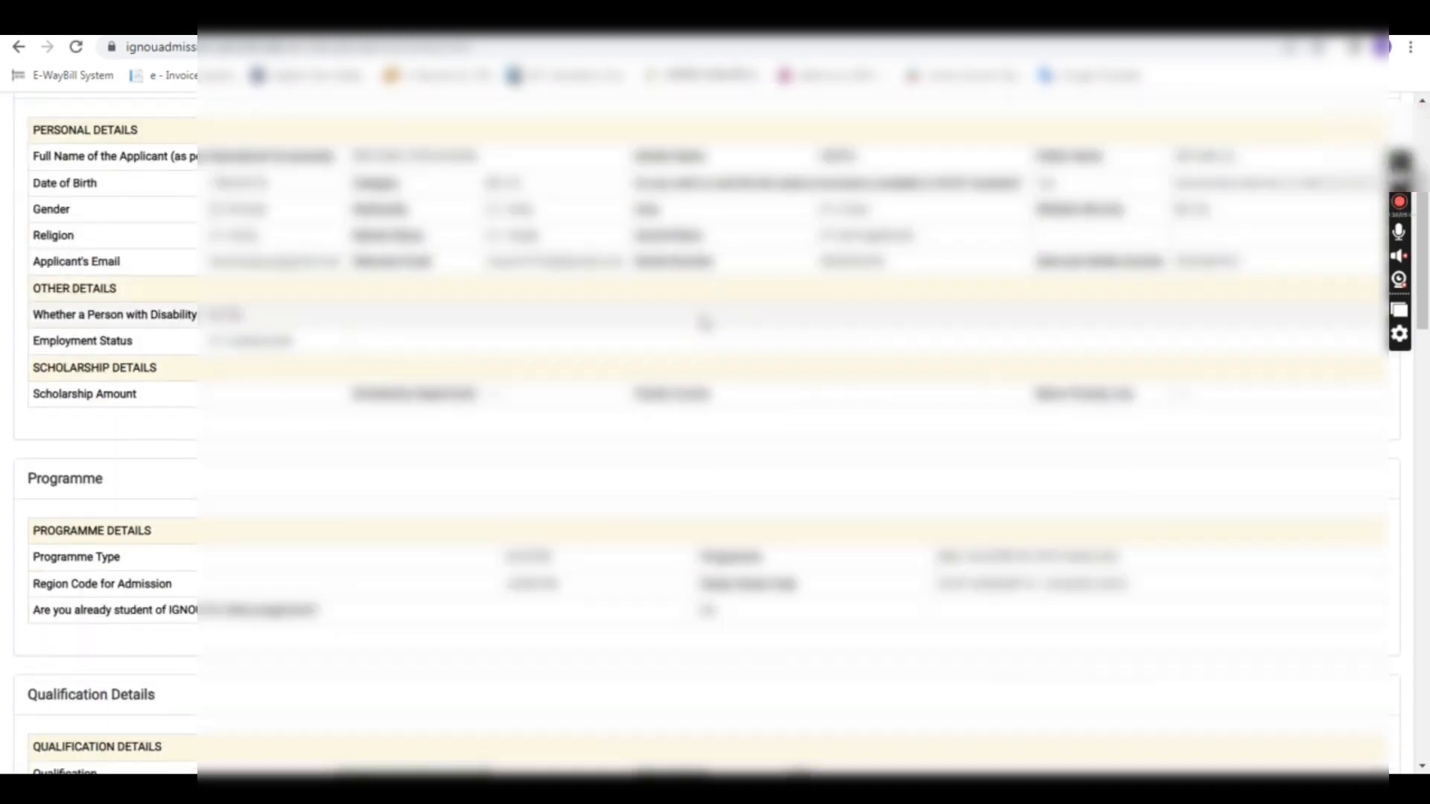
scroll(704, 322, "down", 11)
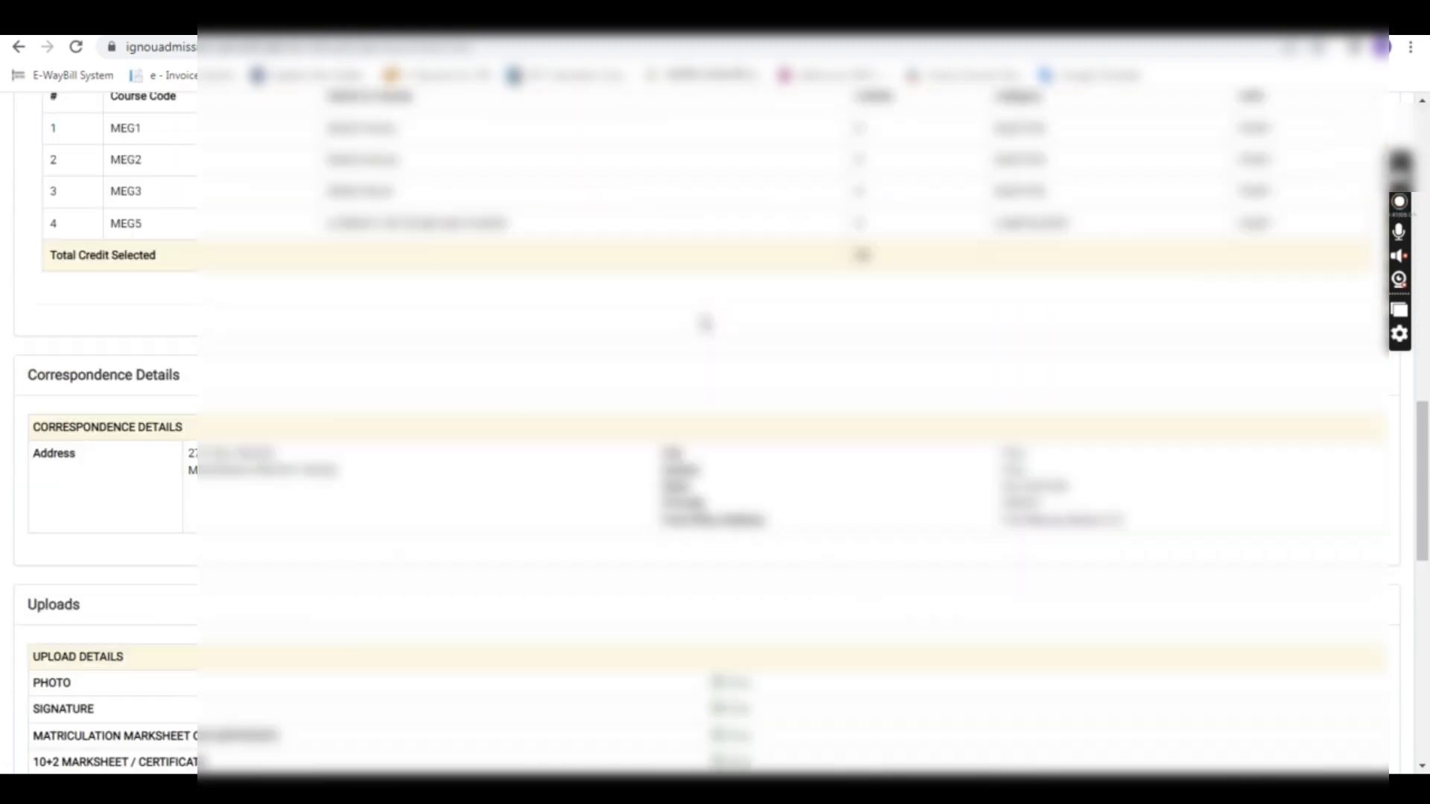
scroll(704, 323, "down", 6)
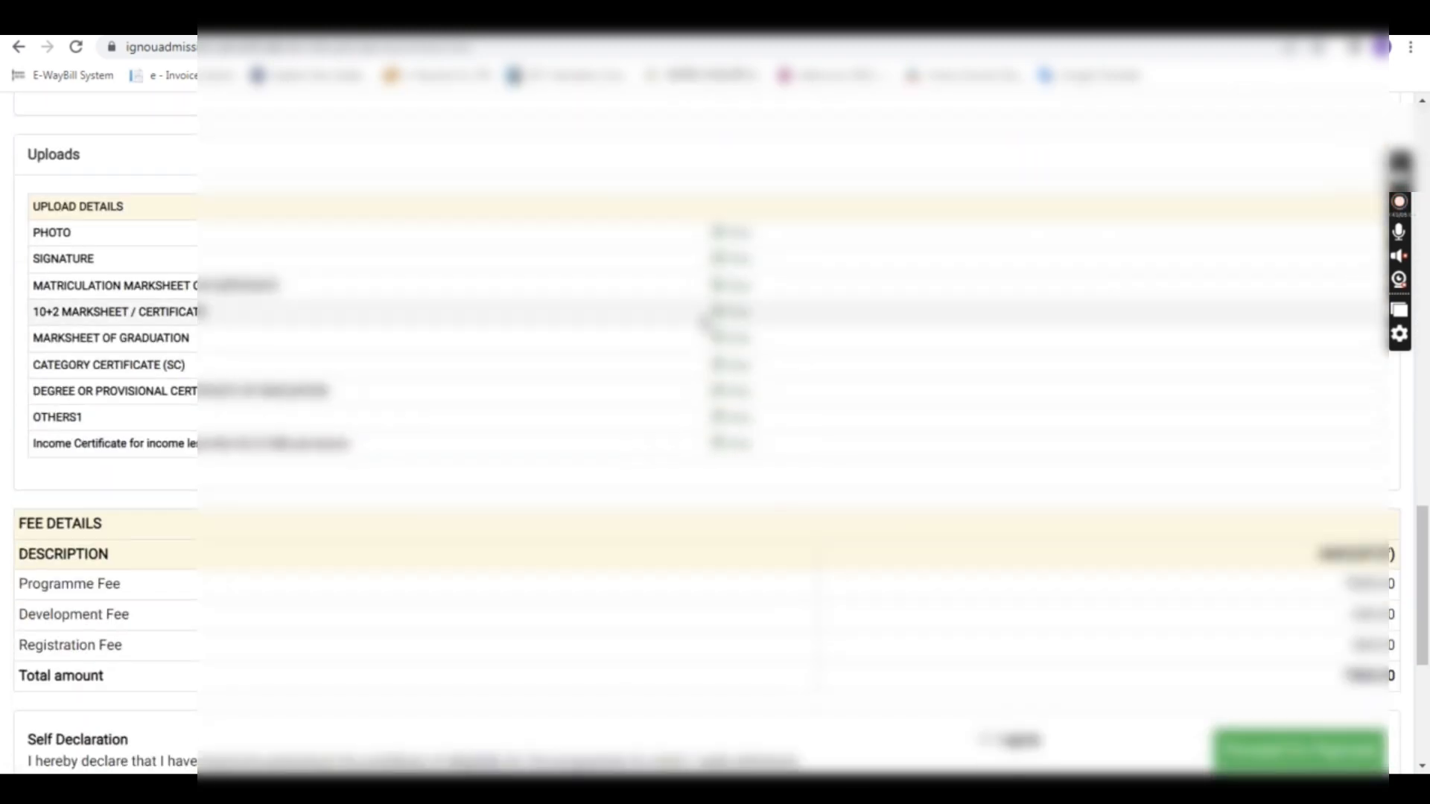
Step: Proceed to pay the ₹7500 fee through Payment Gateway I
scroll(704, 322, "down", 2)
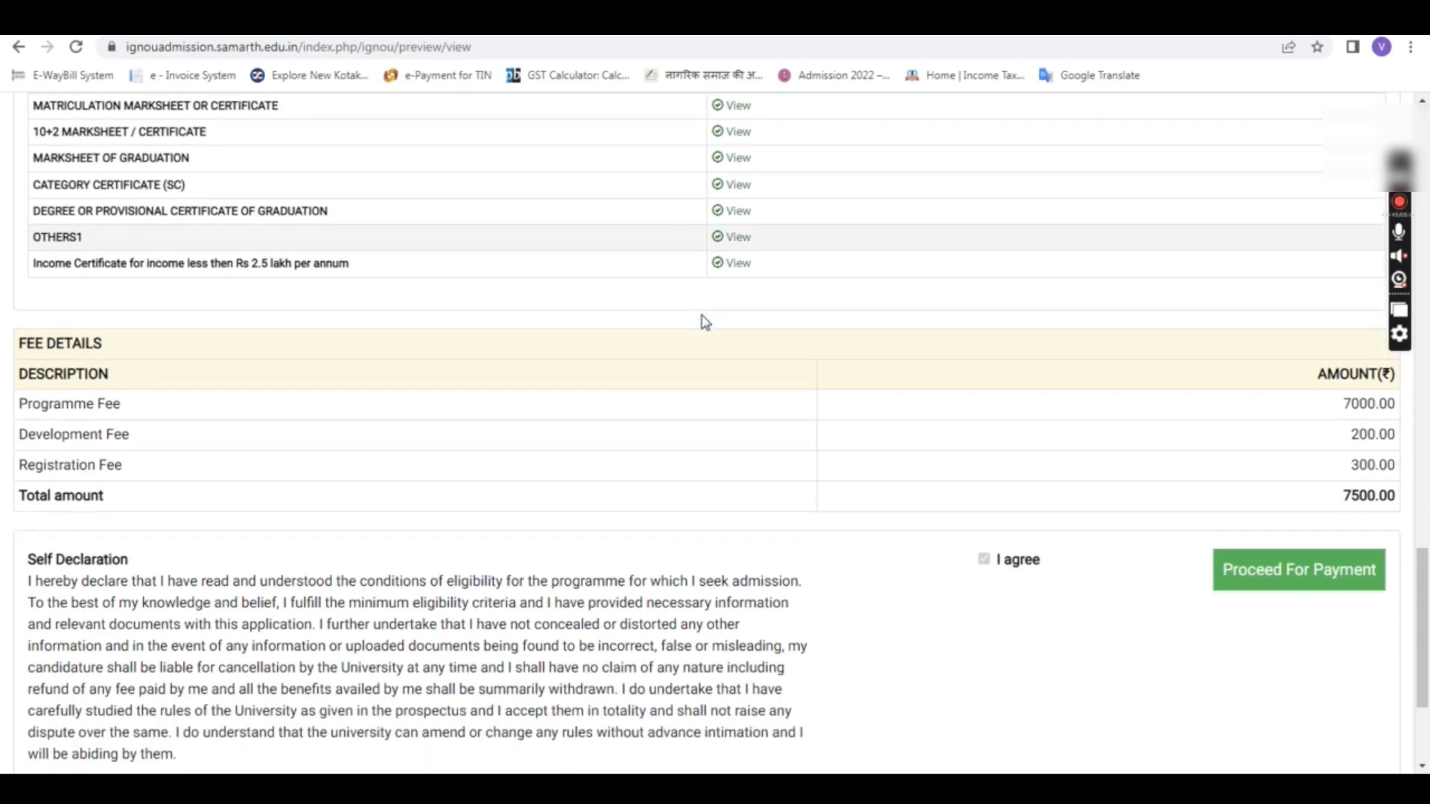
left_click(1314, 498)
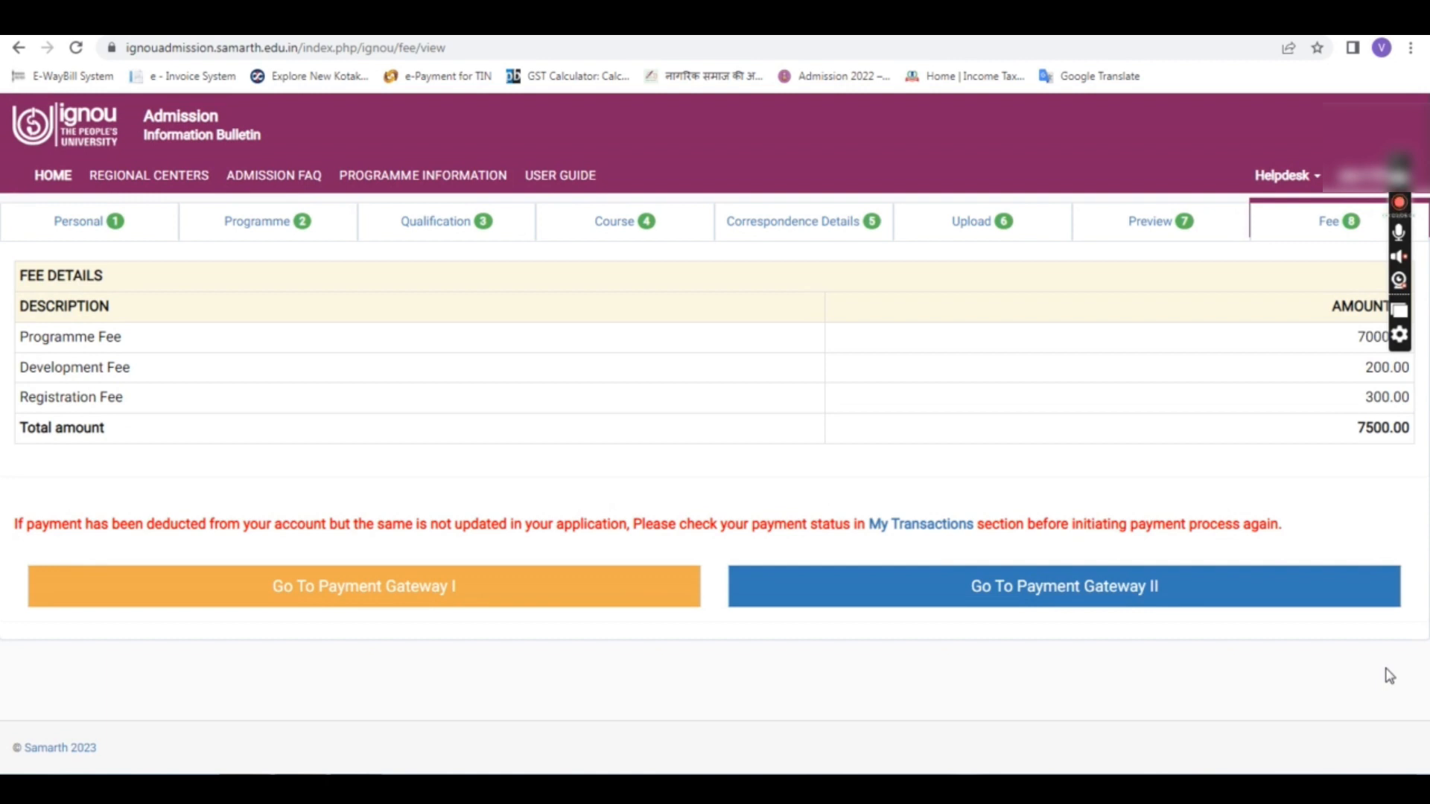
left_click(469, 604)
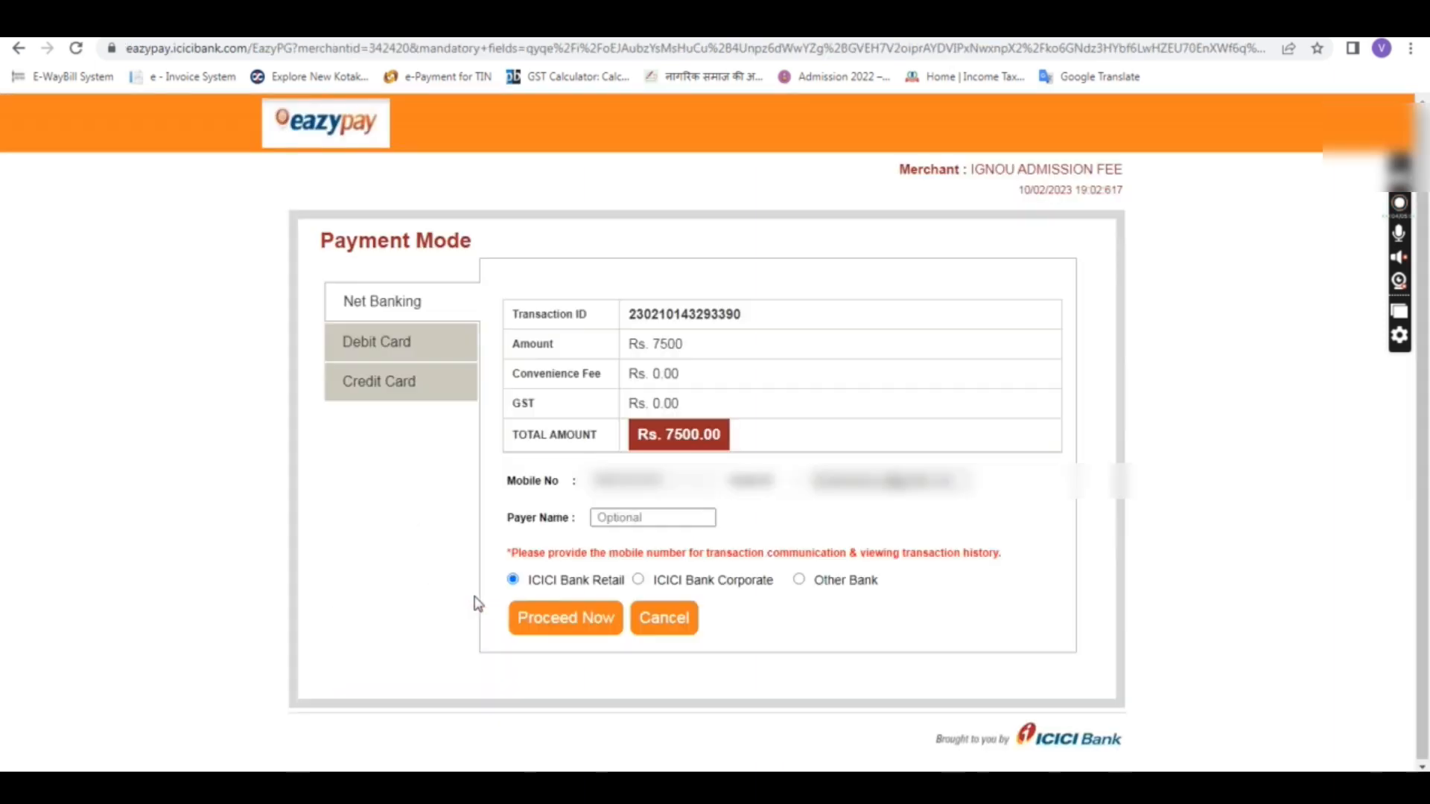
Step: Choose Debit Card with RuPay Debit Cards for the Rs. 7500.00 payment and proceed
left_click(415, 348)
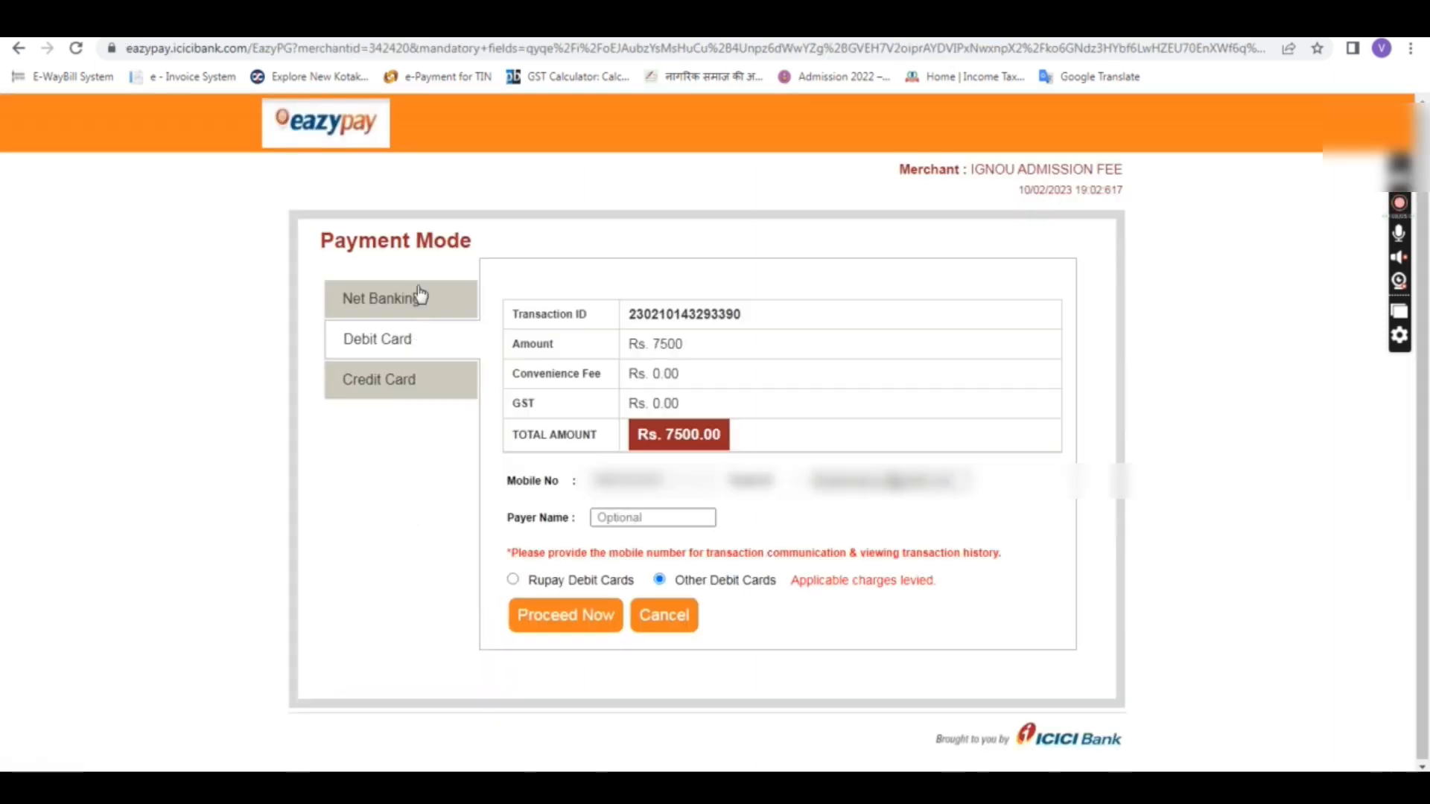
left_click(513, 579)
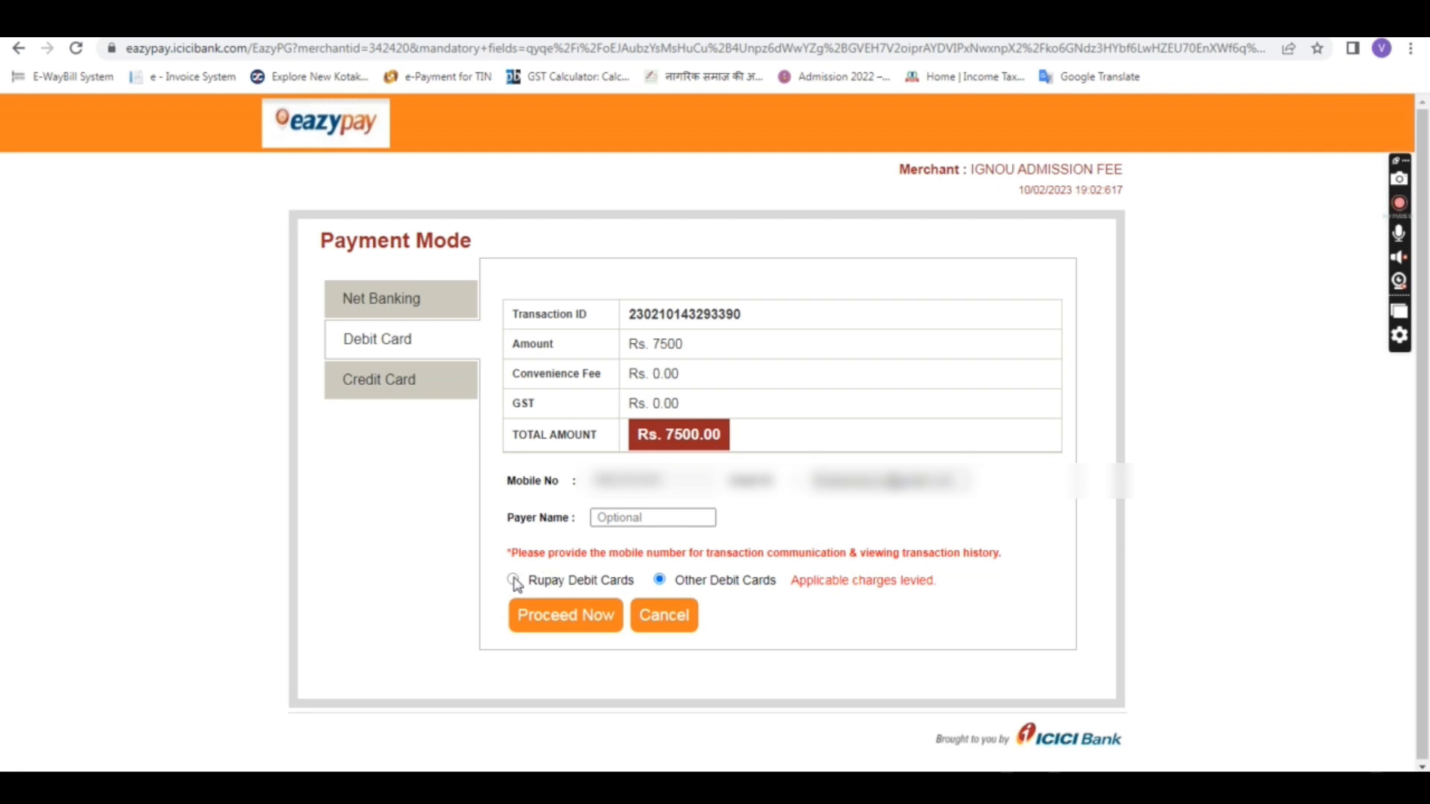
left_click(563, 628)
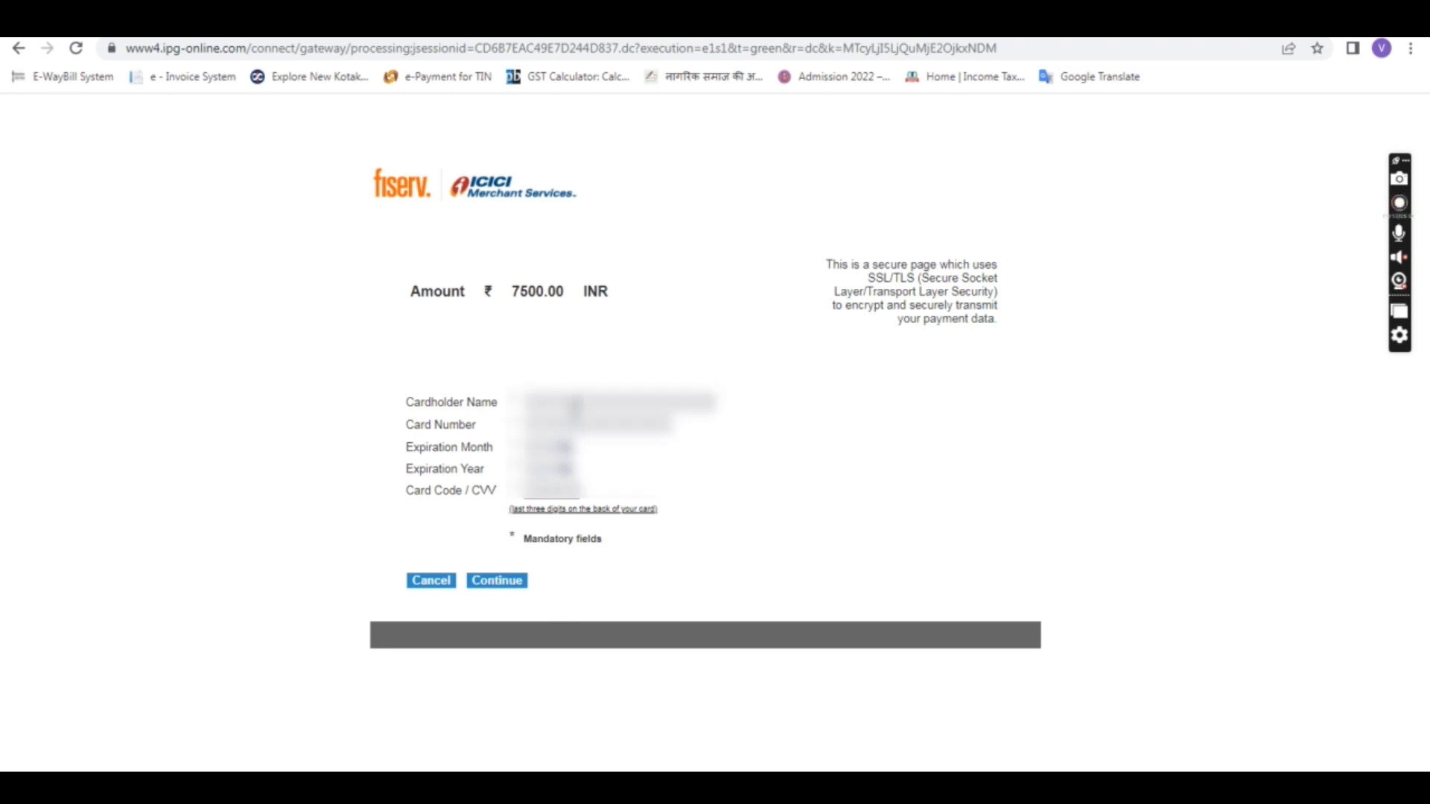
Step: Enter the cardholder name and card number from the saved card autofill
left_click(575, 404)
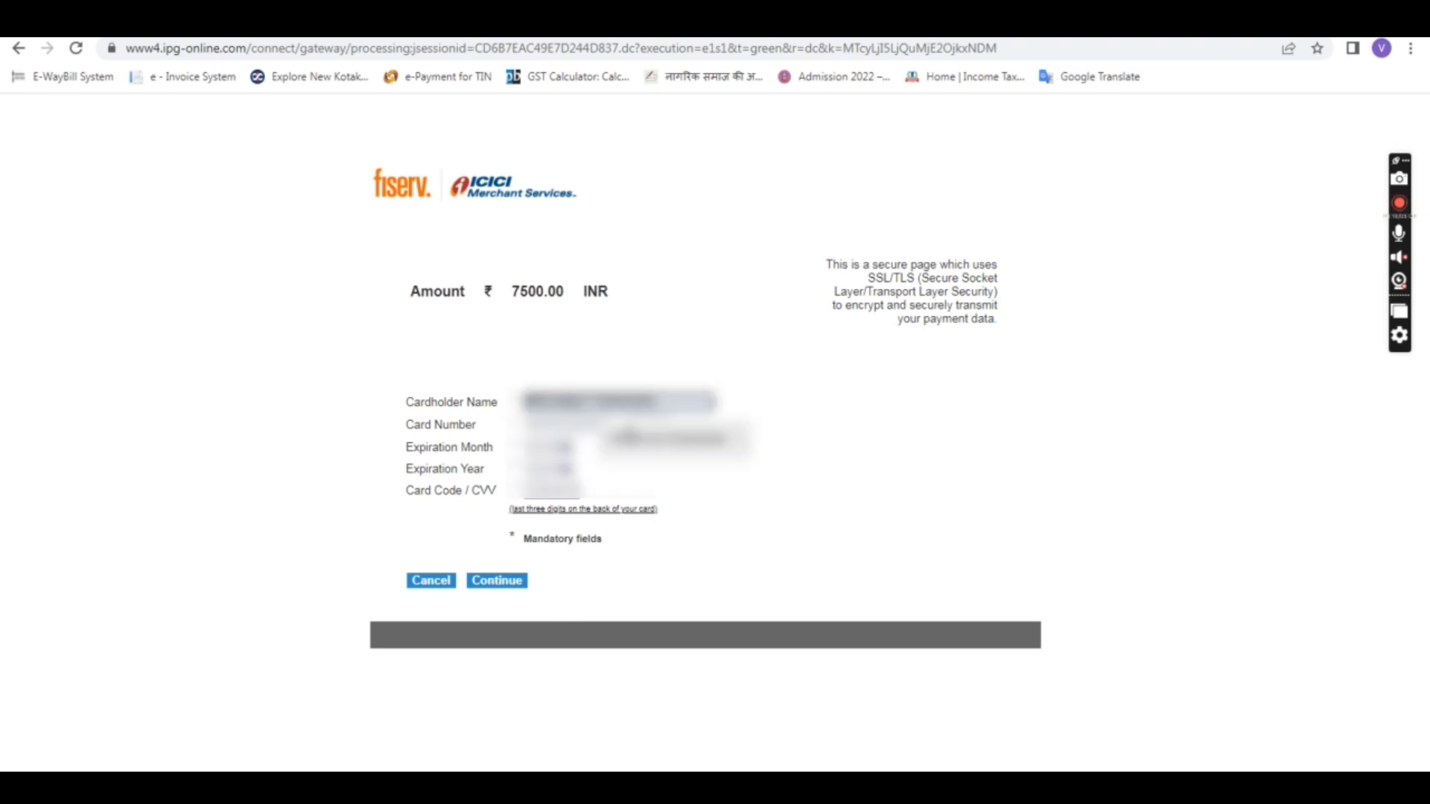
left_click(667, 440)
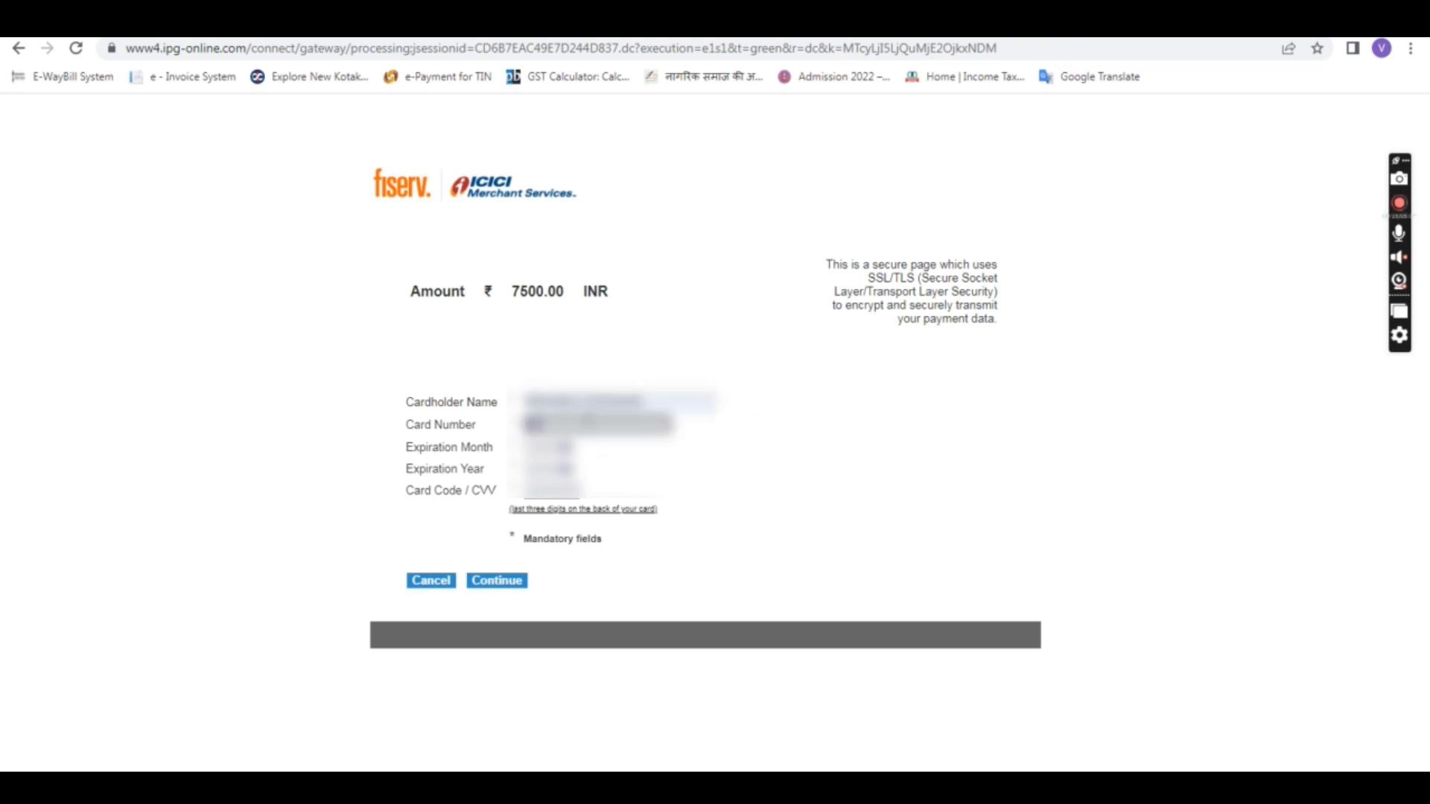
type("••••••")
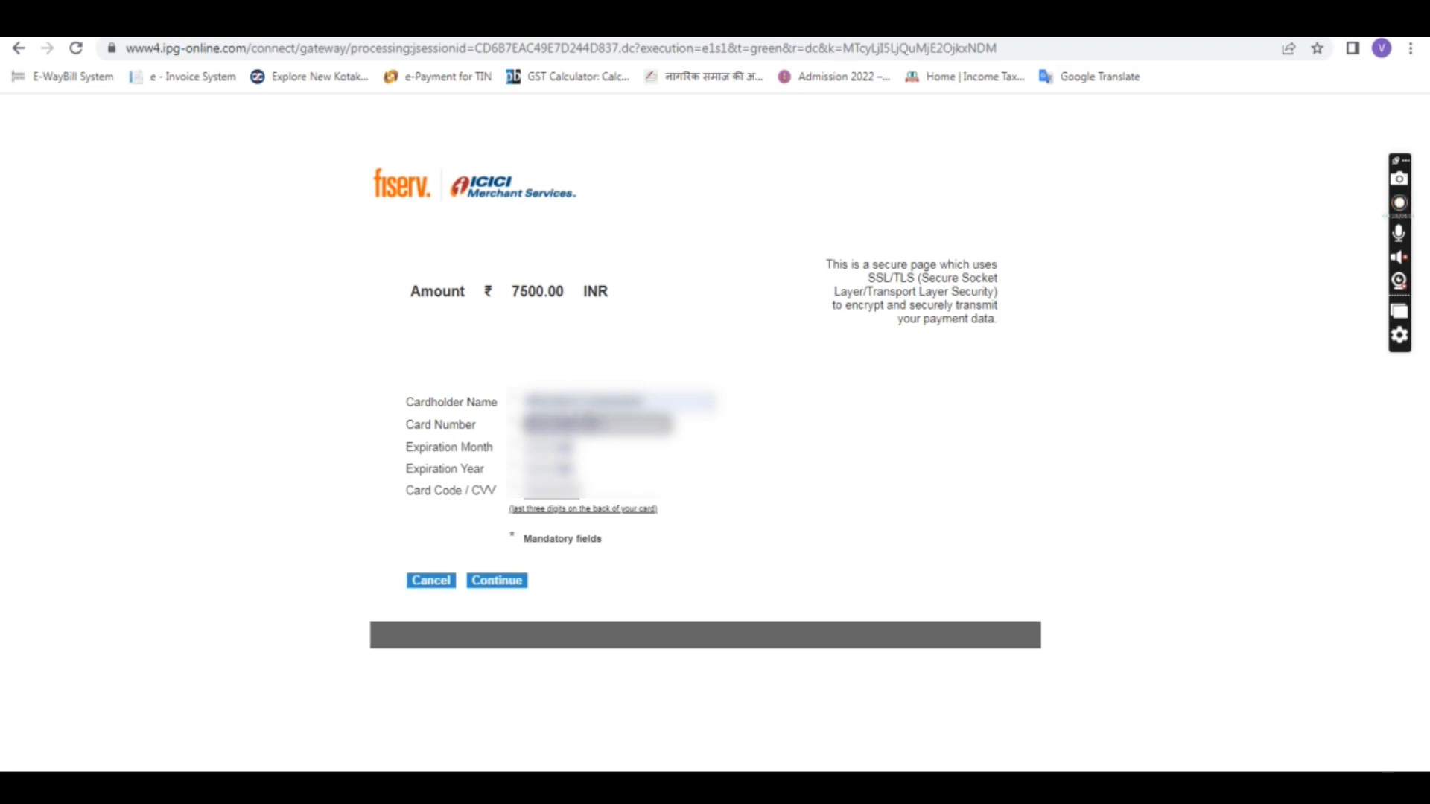
type("••")
Step: Select the card's expiry month and year, enter the CVV, and submit the card details
left_click(567, 448)
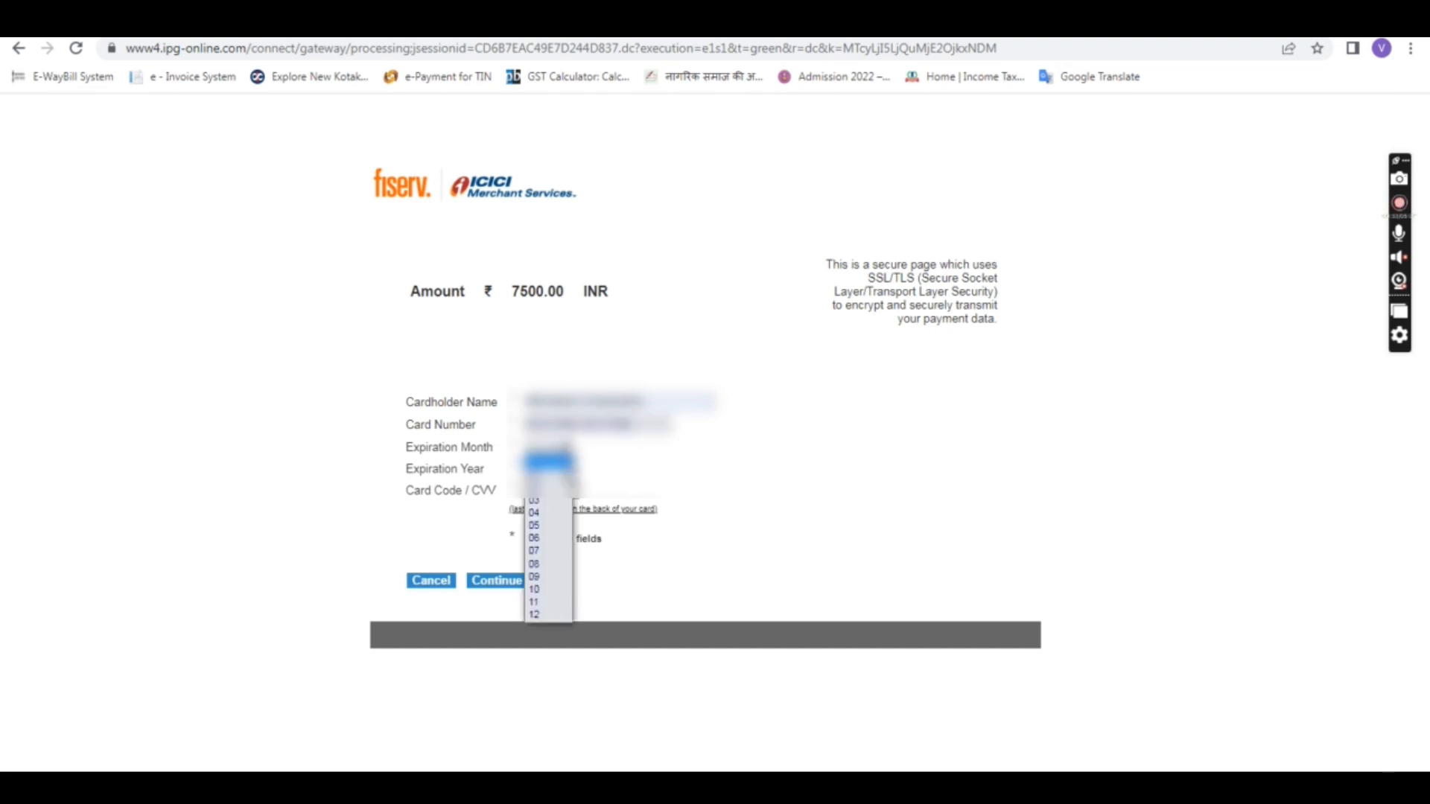
left_click(549, 580)
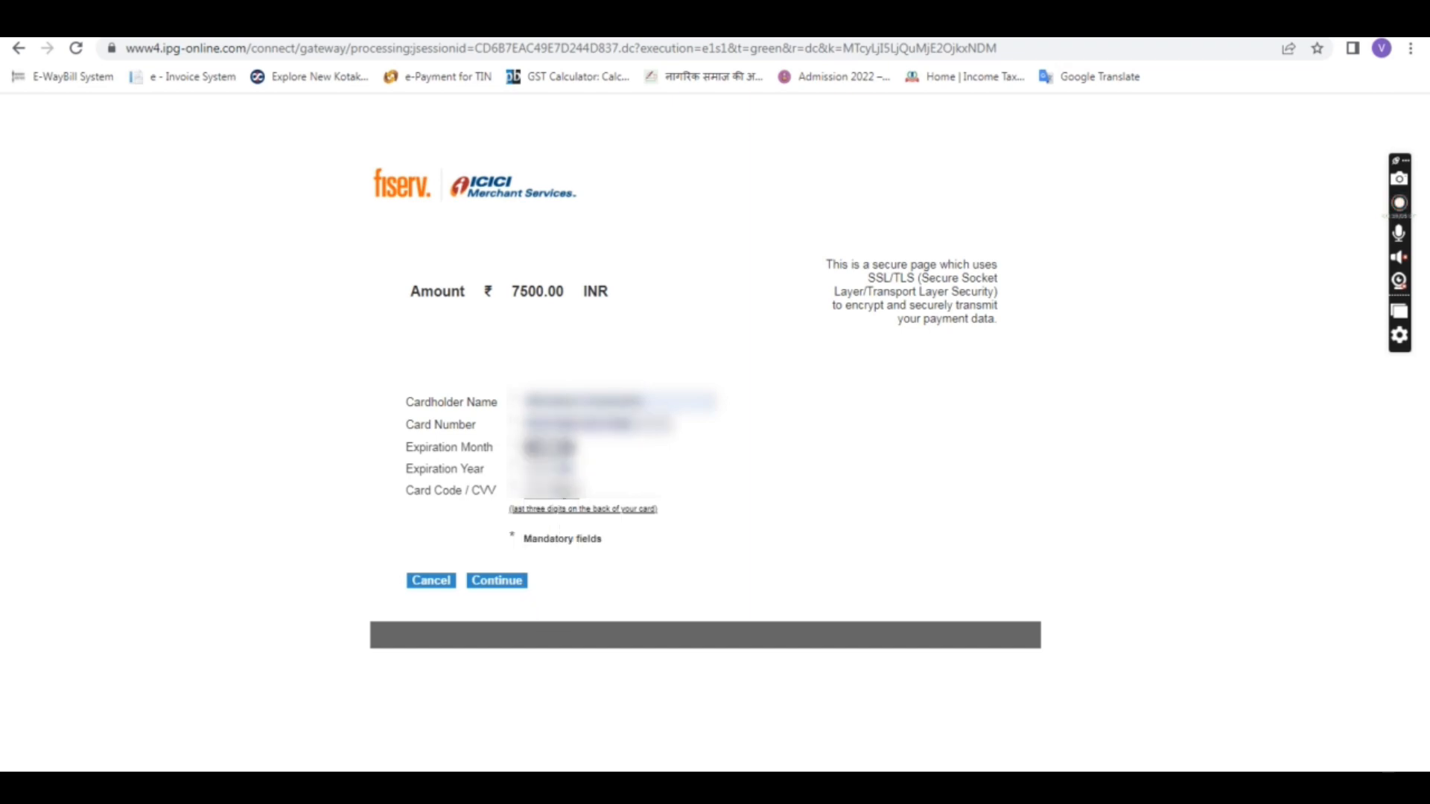
left_click(567, 470)
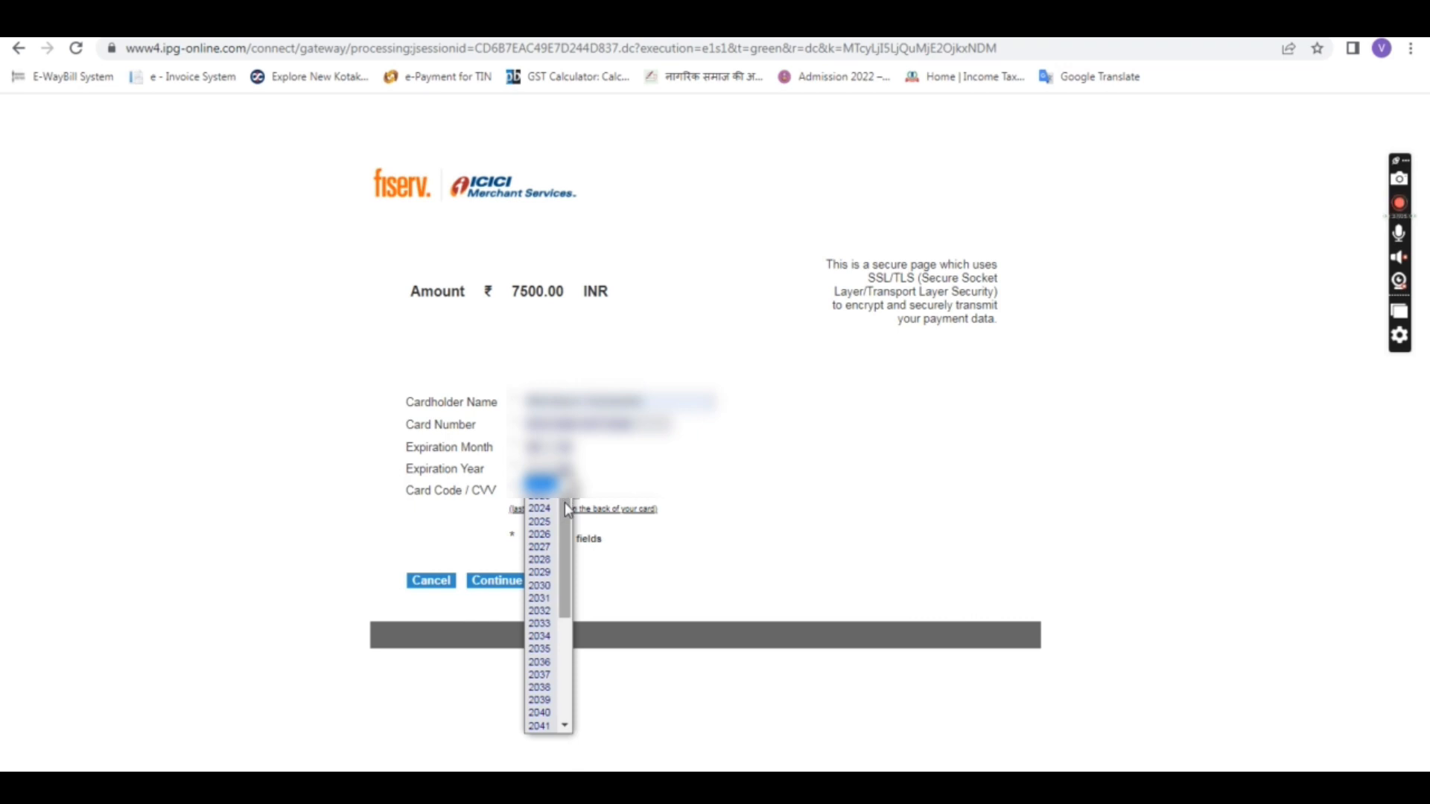
left_click(547, 536)
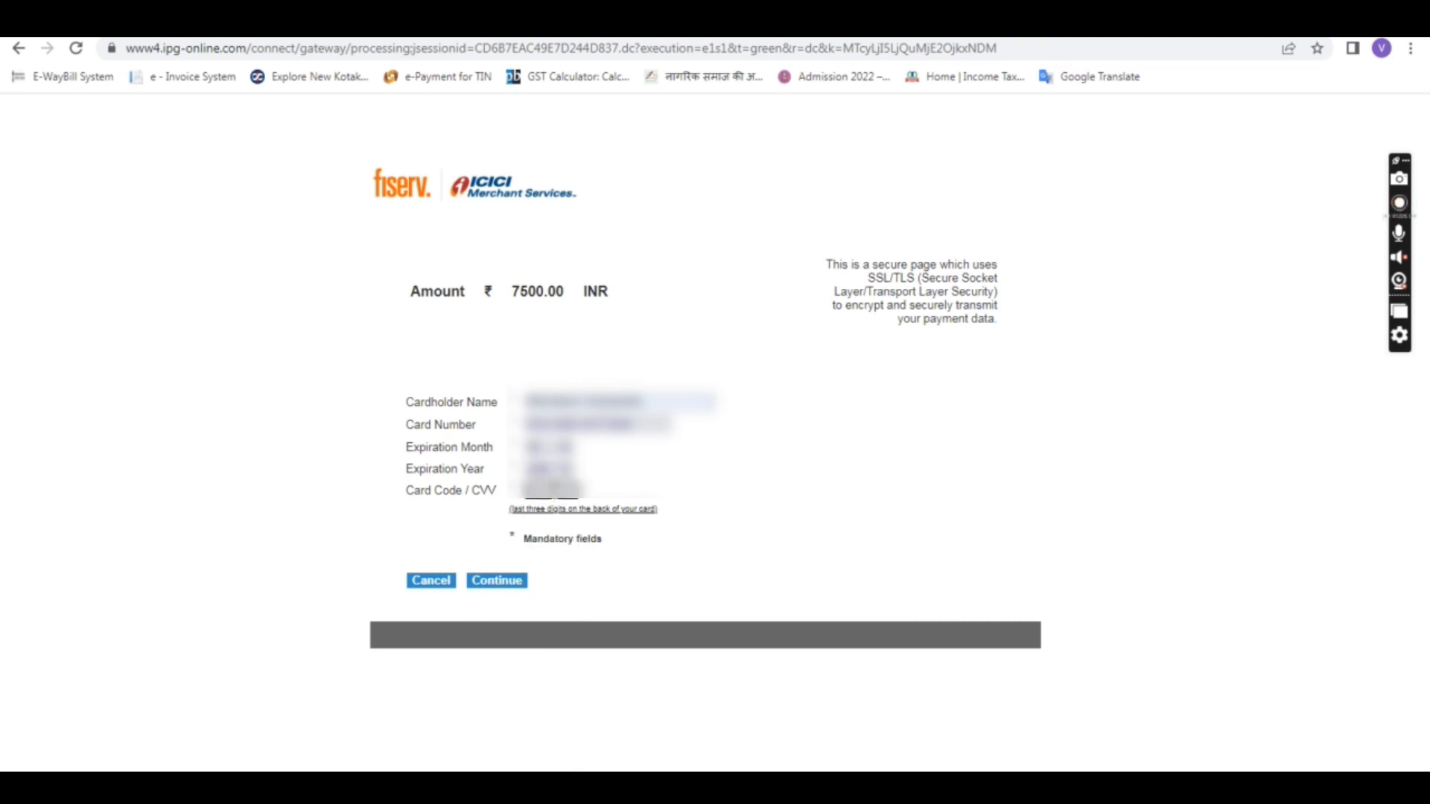
type("••")
left_click(721, 463)
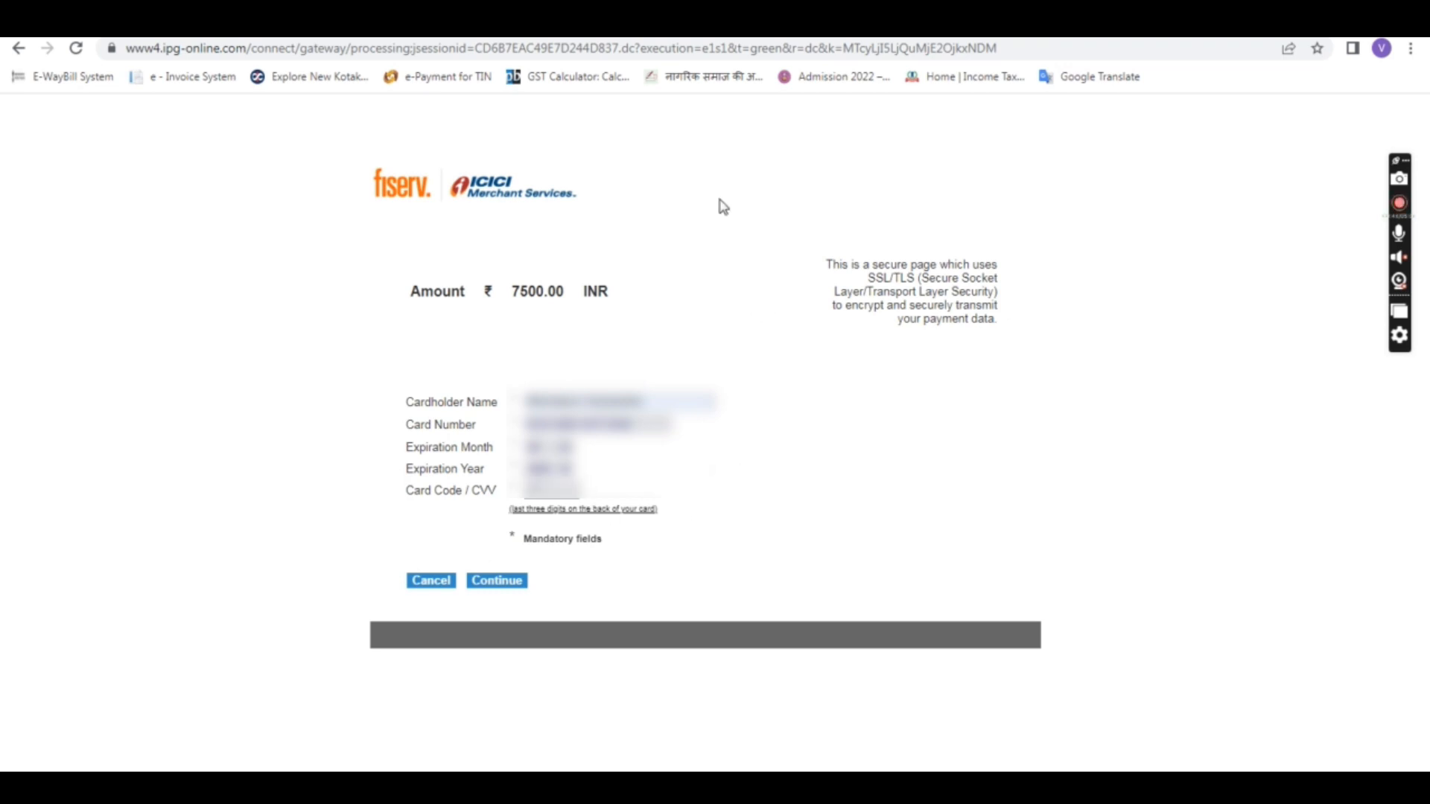
left_click(506, 595)
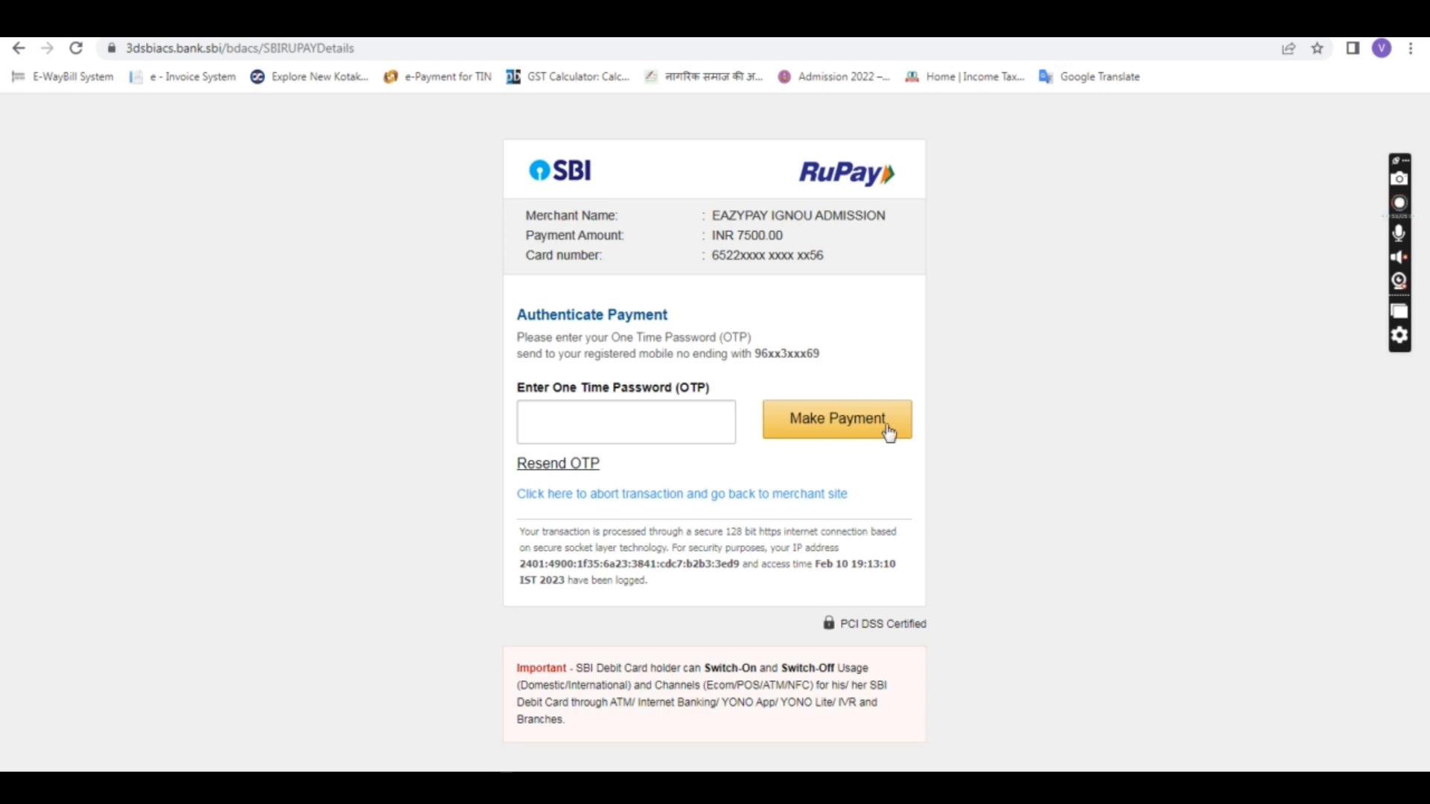
Step: Enter the one-time password and authorise the INR 7500.00 payment
left_click(623, 427)
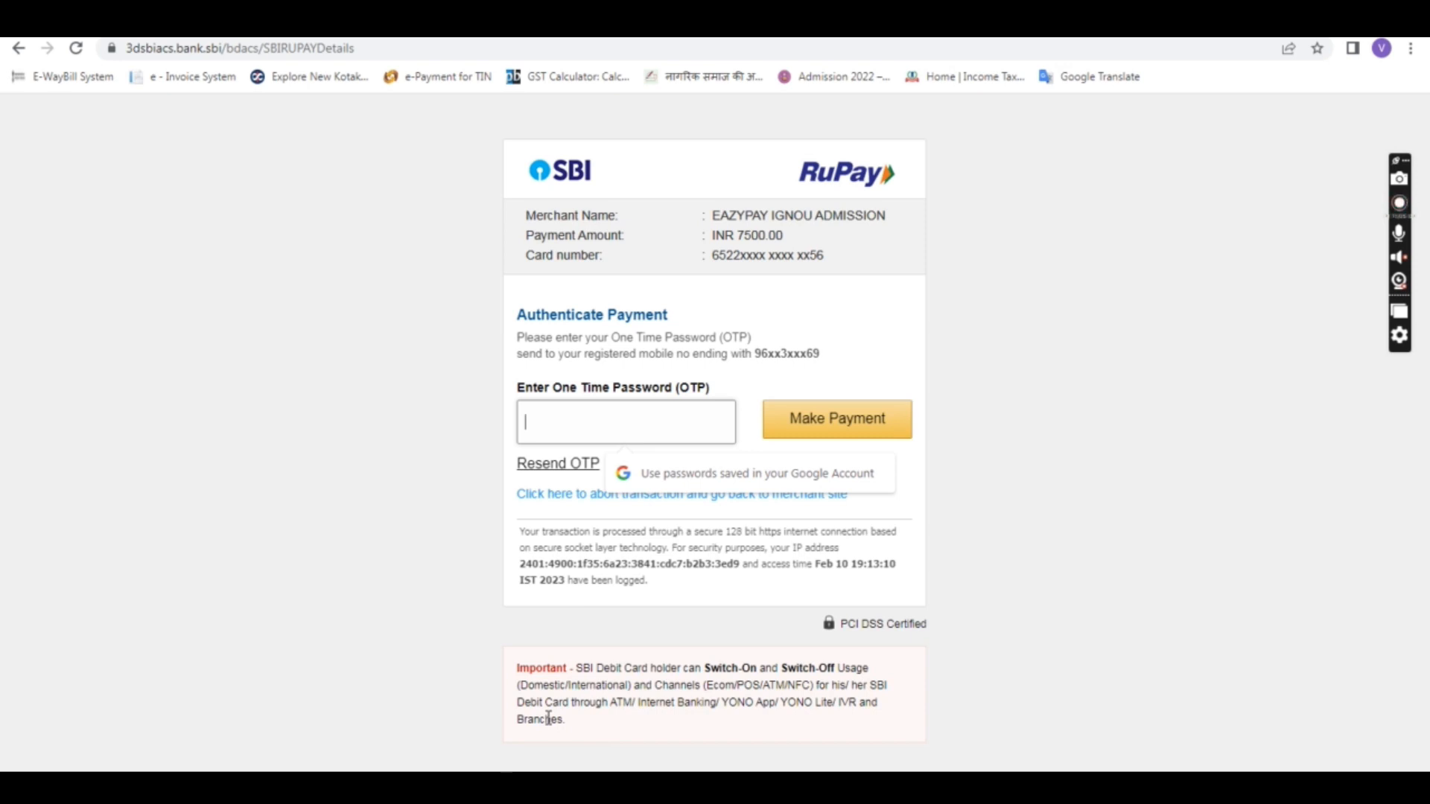
type("12")
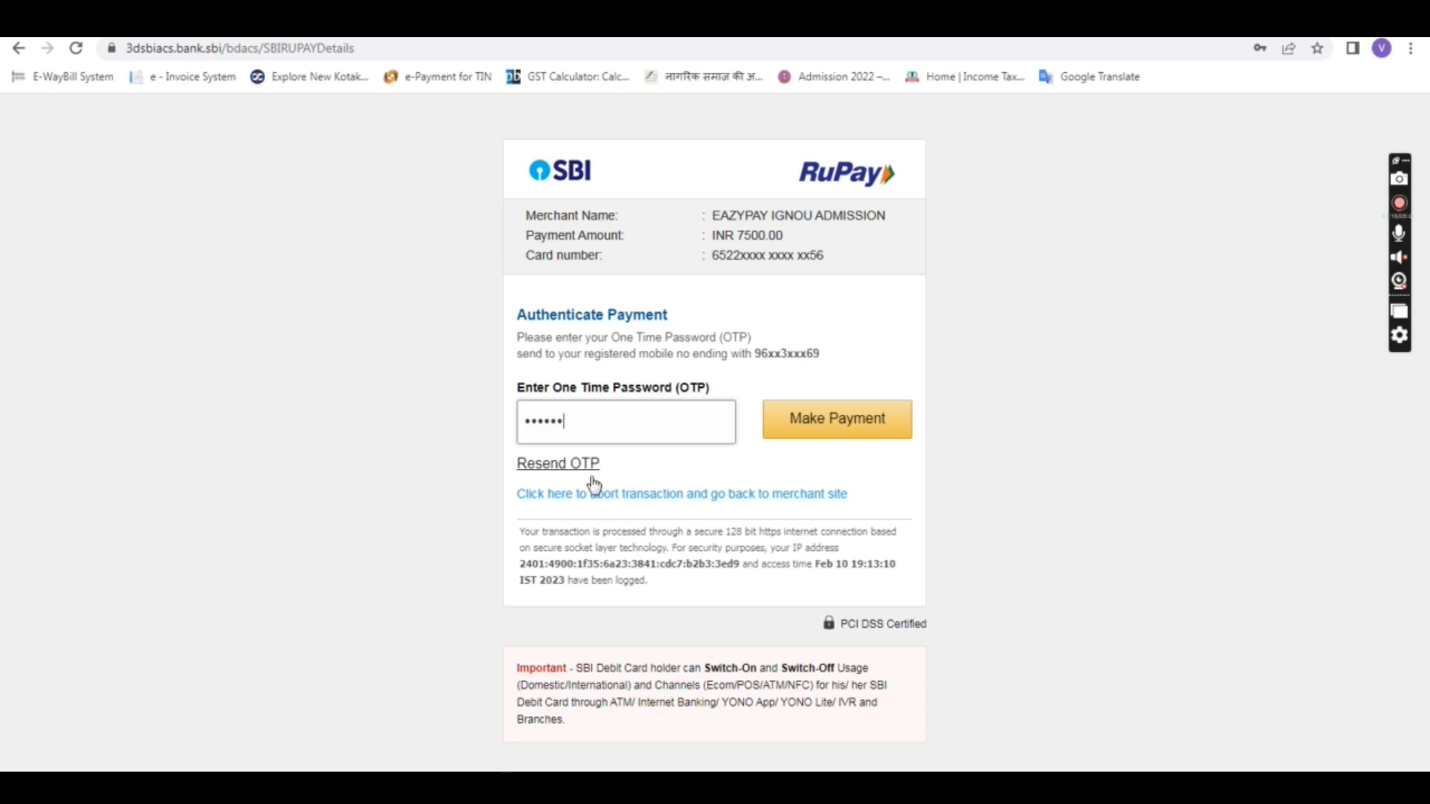
left_click(841, 448)
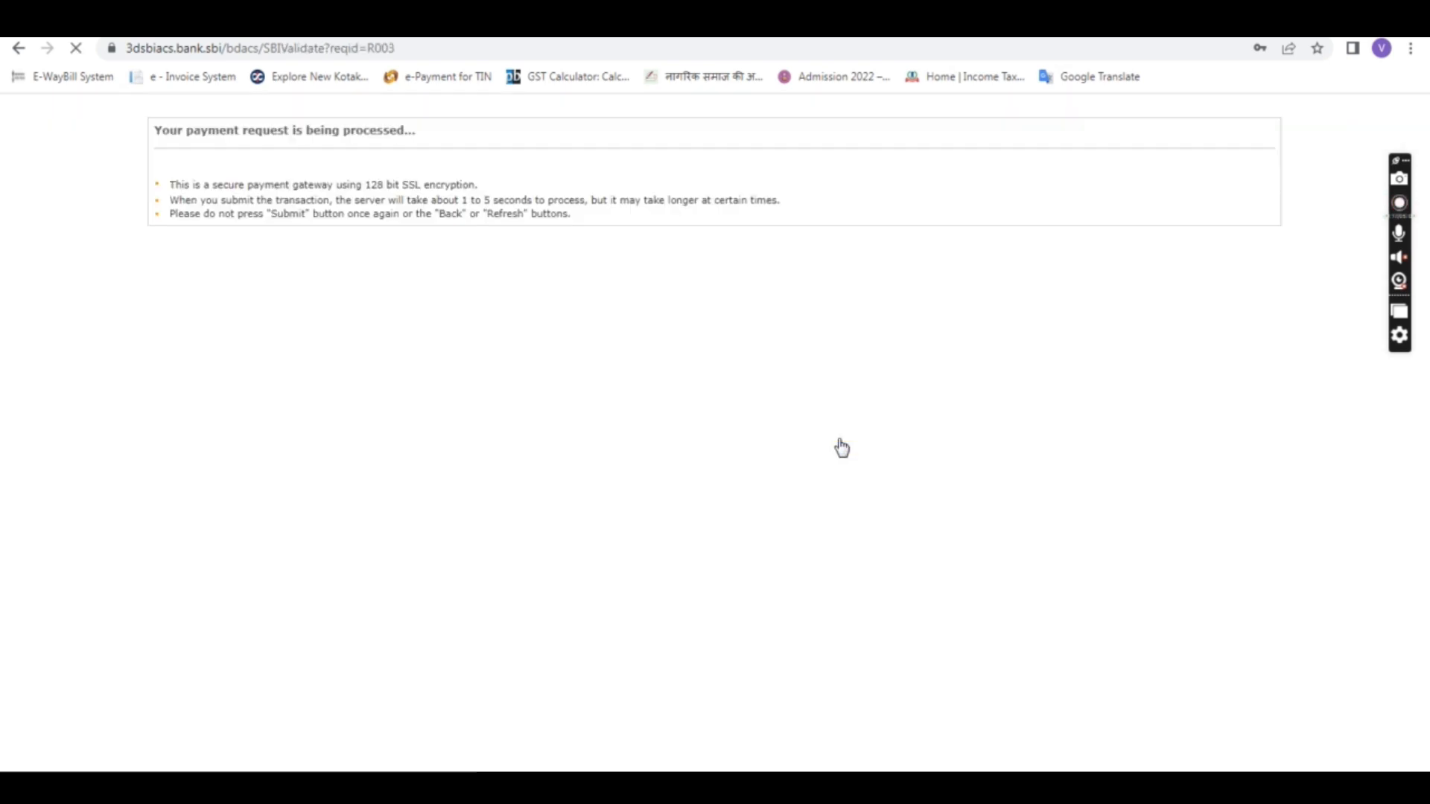